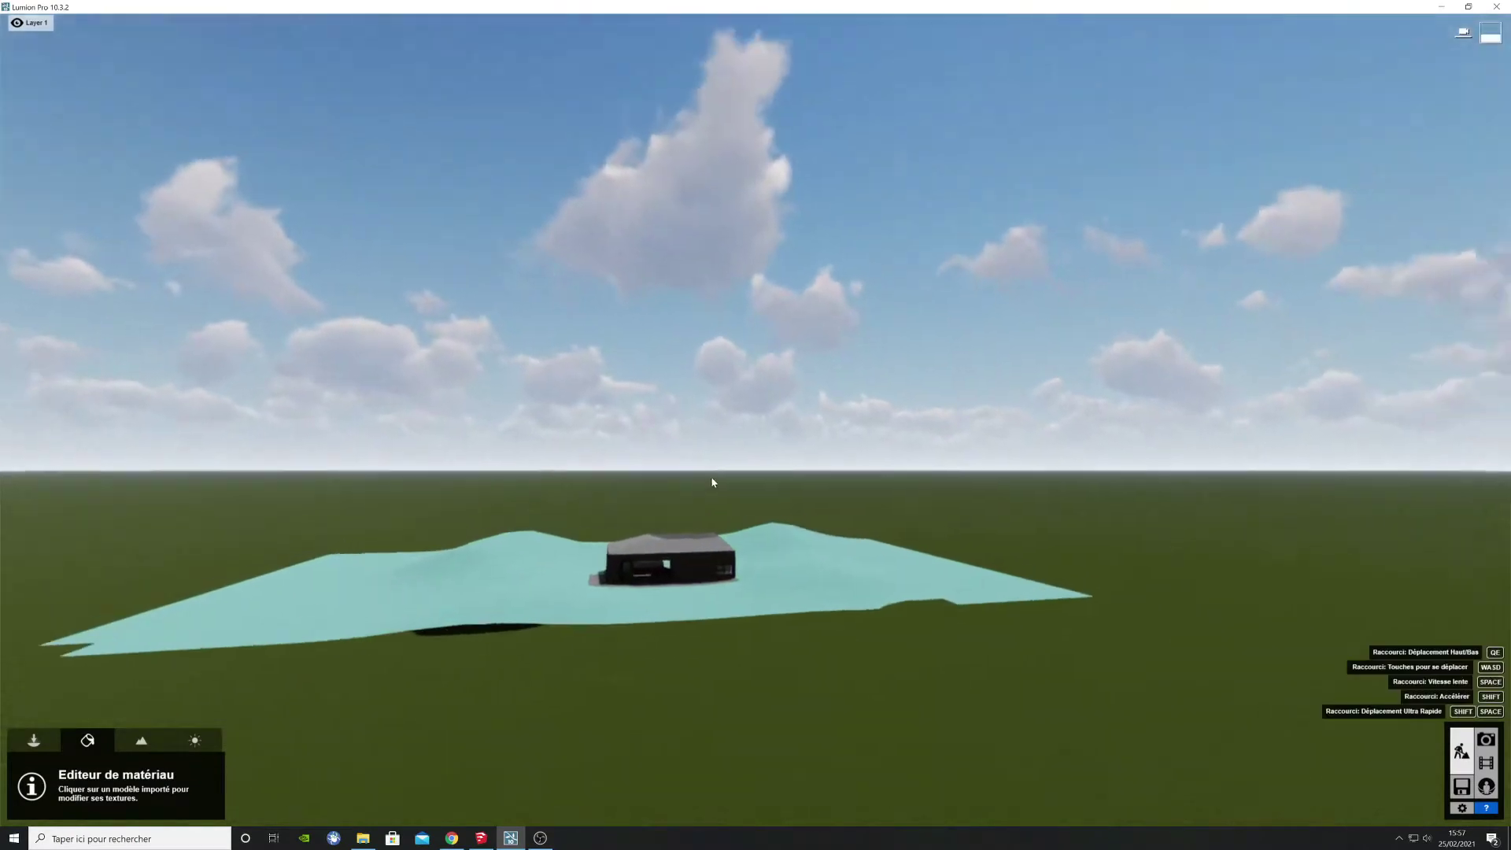
# Step: Apply a 3D grass material from the Divers library to the terrain surrounding the house
pyautogui.hotkey('shift', 'w')
pyautogui.press('w')
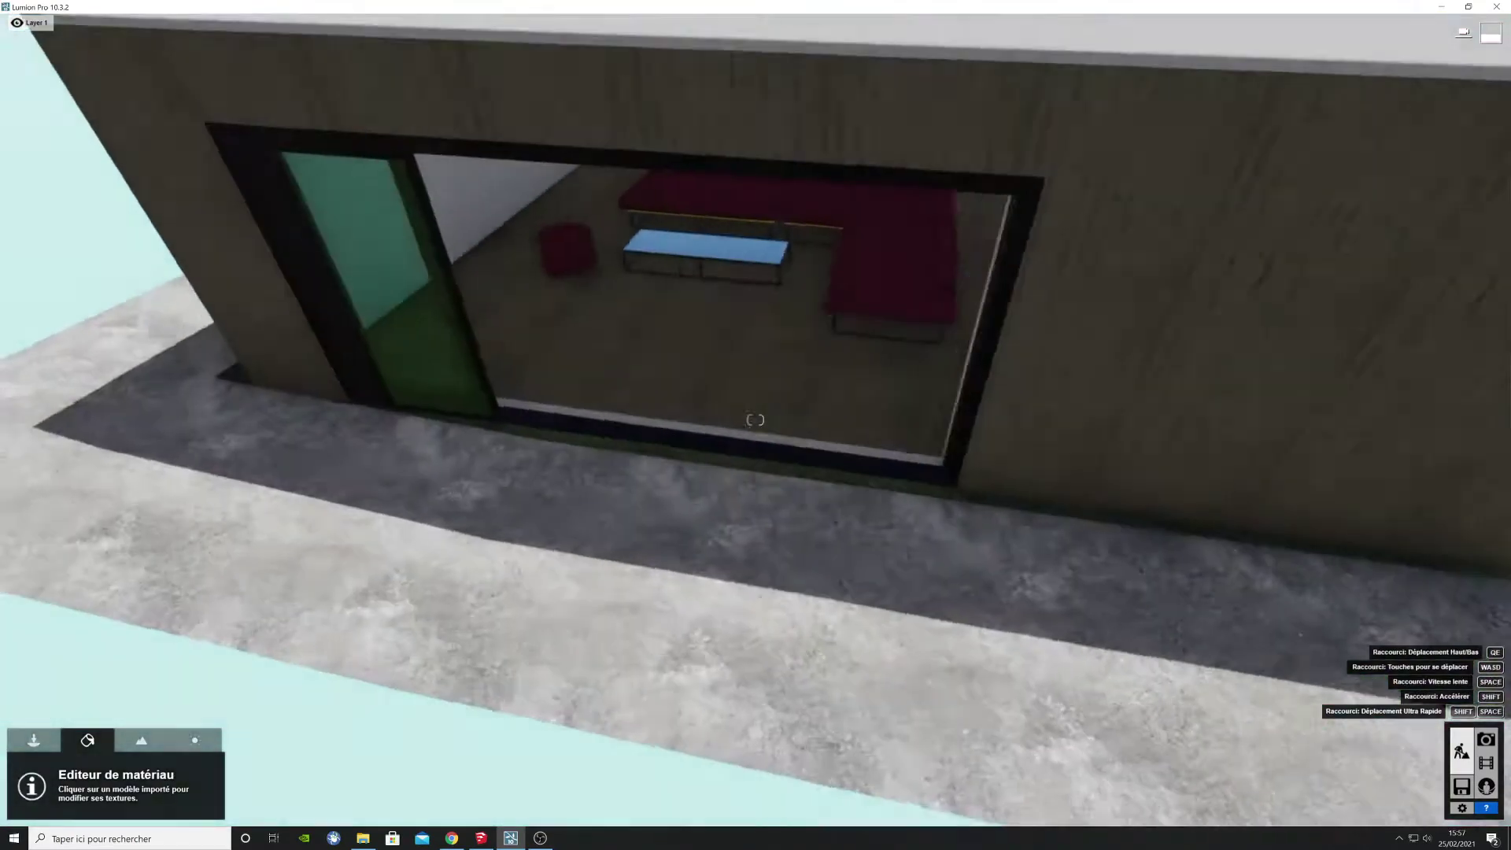
pyautogui.click(88, 740)
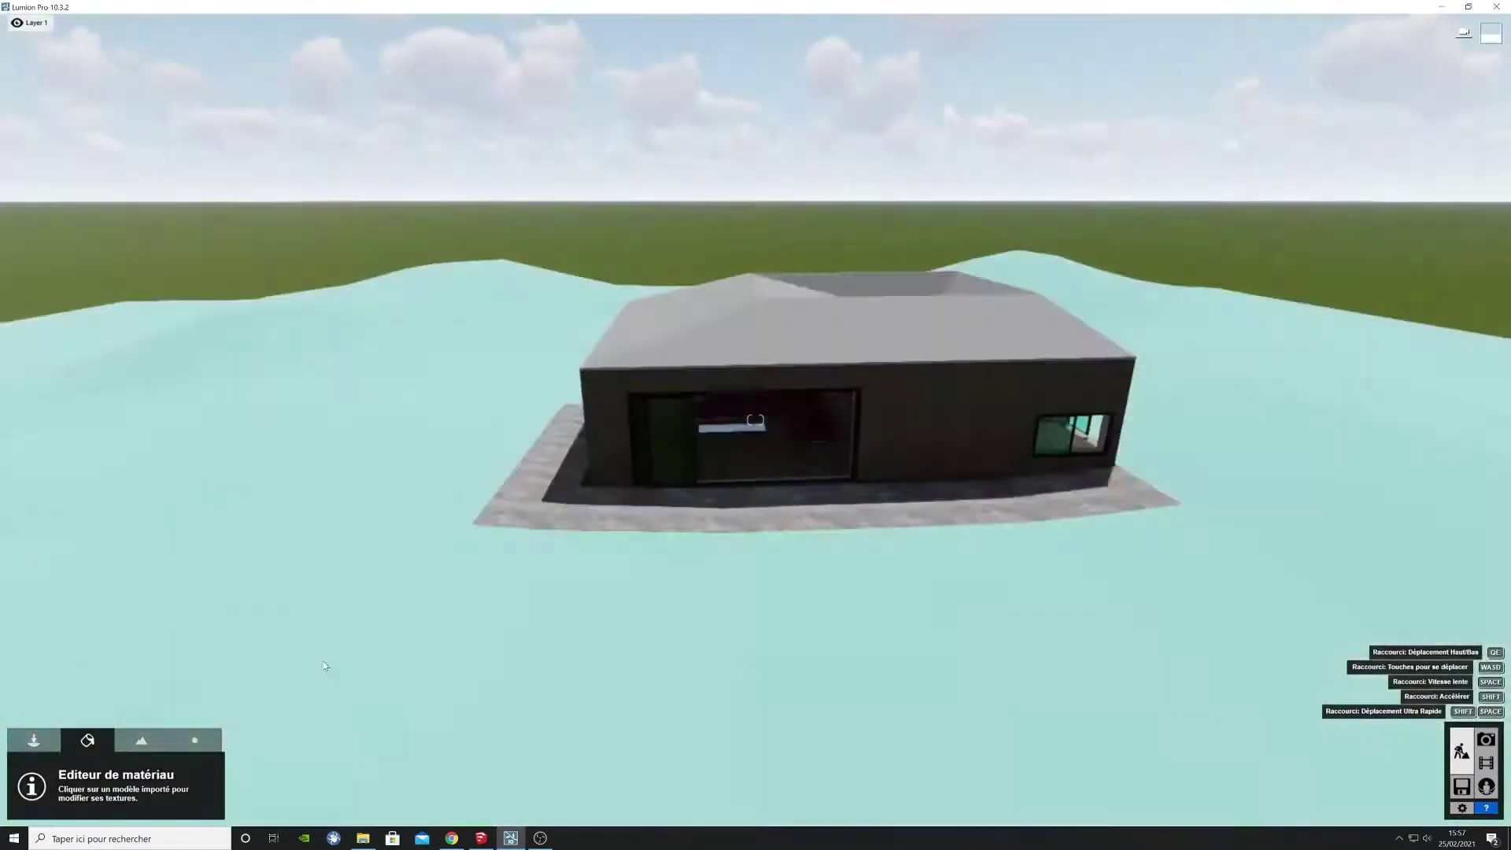
pyautogui.click(676, 593)
pyautogui.press('w')
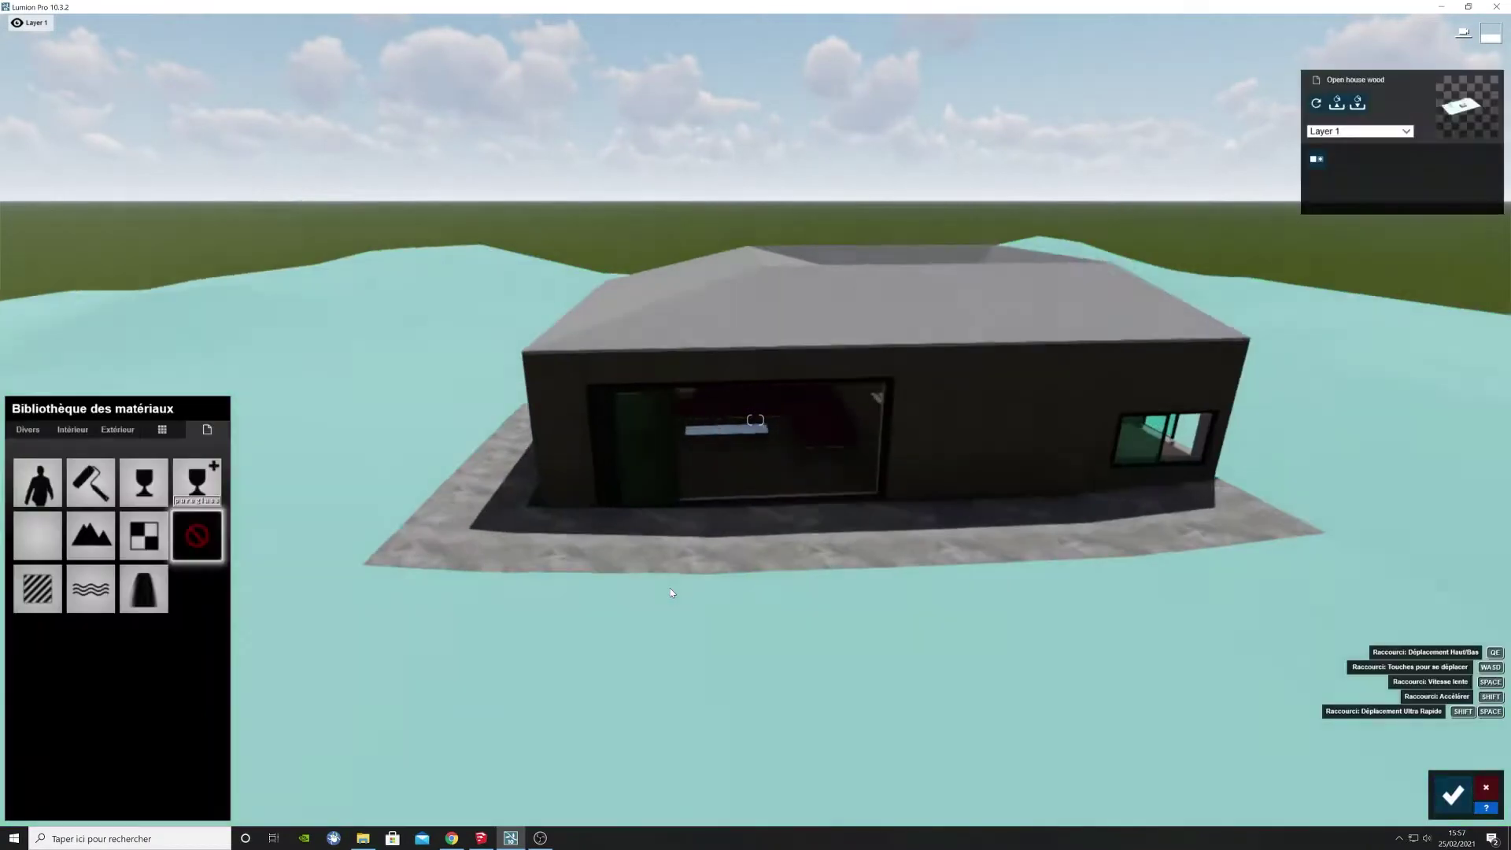
pyautogui.click(76, 464)
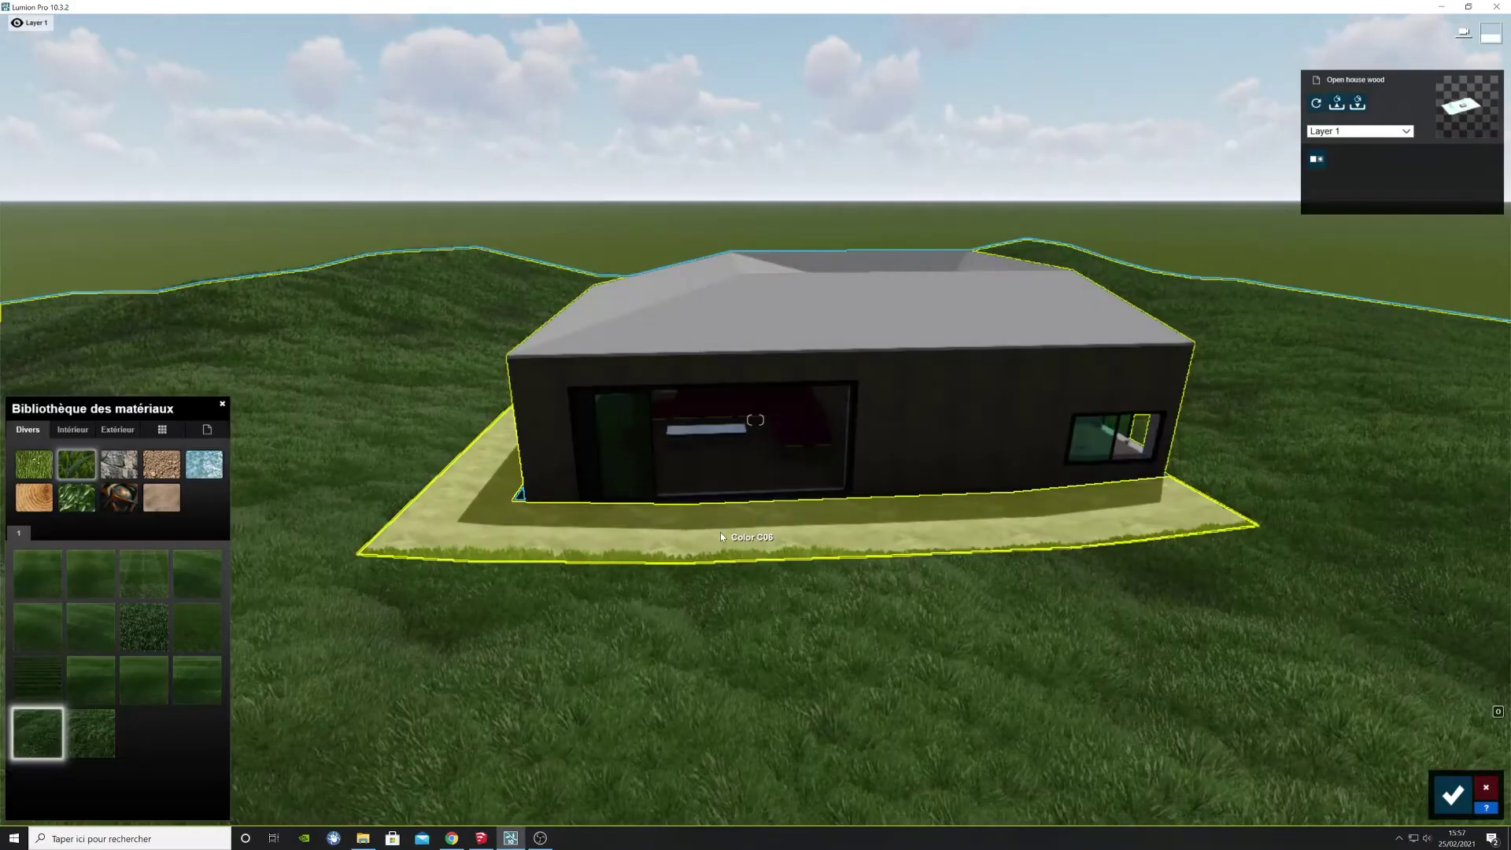
# Step: Lower the Wild Grass 01 coloration to 0.1, shorten the grass size, and save the terrain material
pyautogui.press('w')
pyautogui.press('d')
pyautogui.moveTo(719, 540); pyautogui.dragTo(701, 546, button='right')
pyautogui.press('s')
pyautogui.press('w')
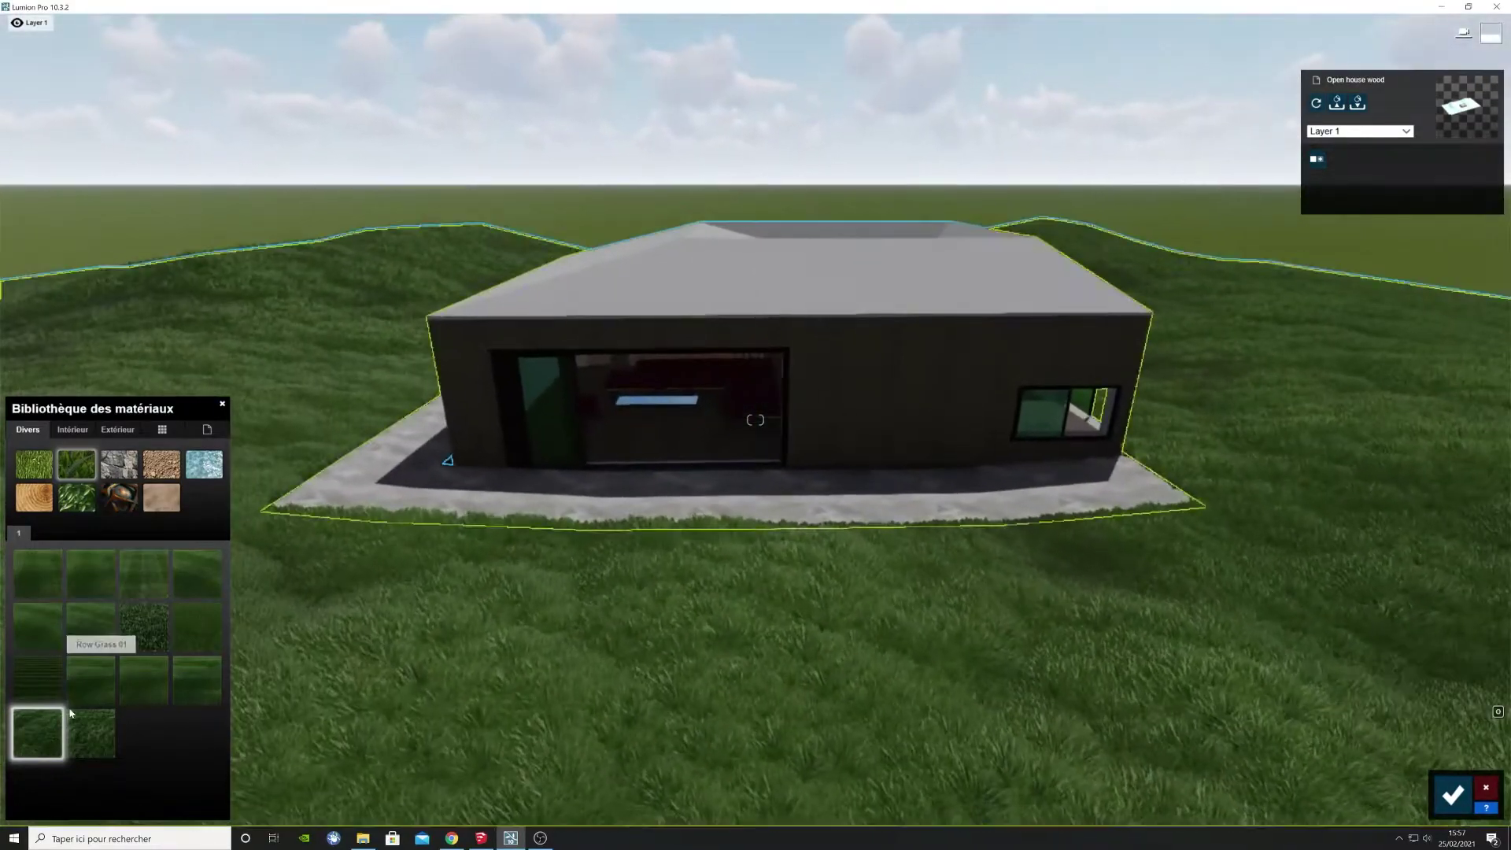
pyautogui.click(94, 639)
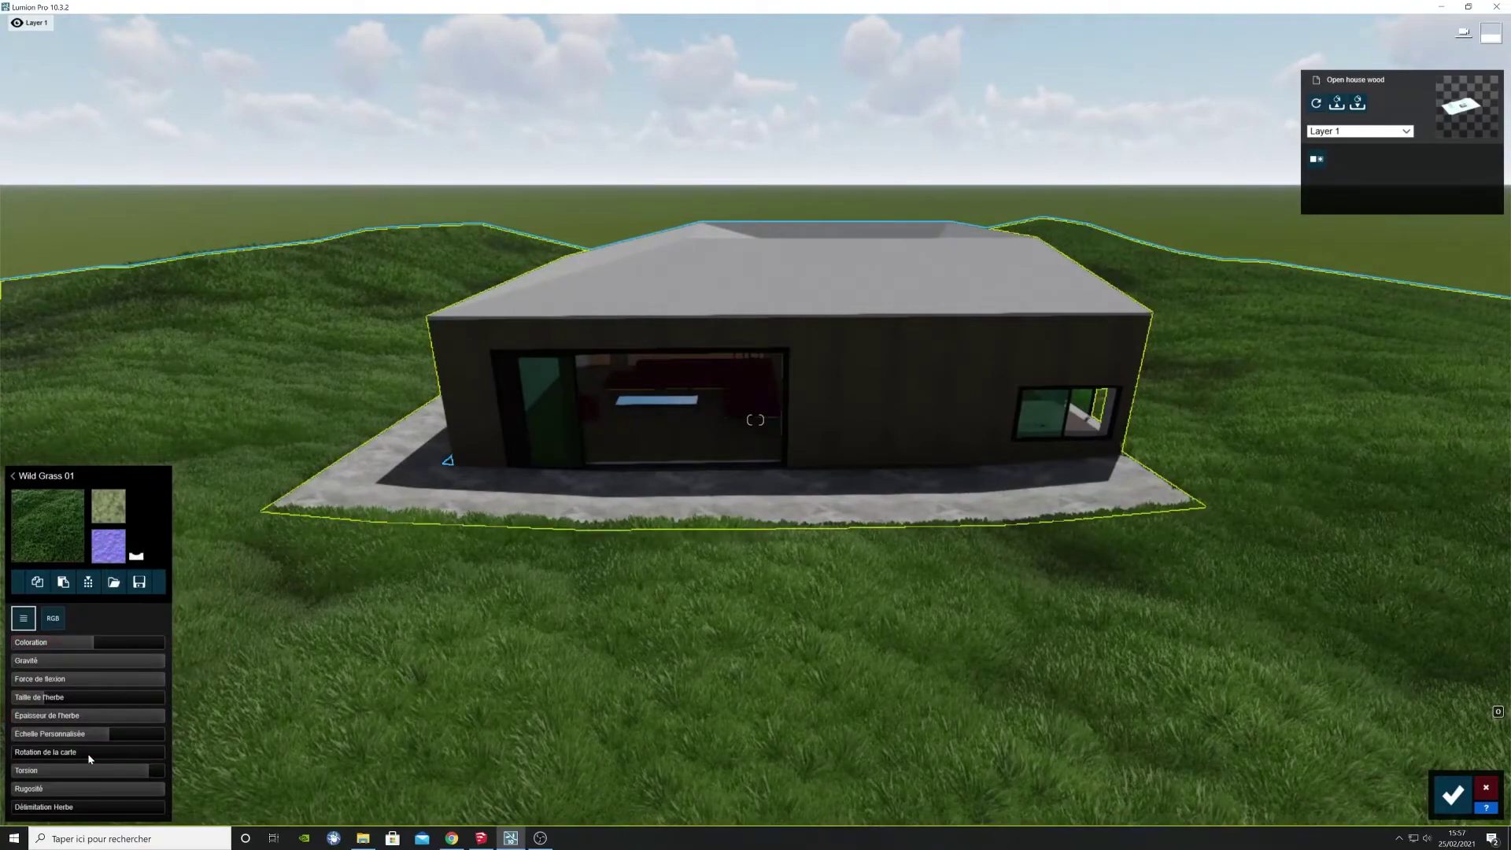
pyautogui.press('w')
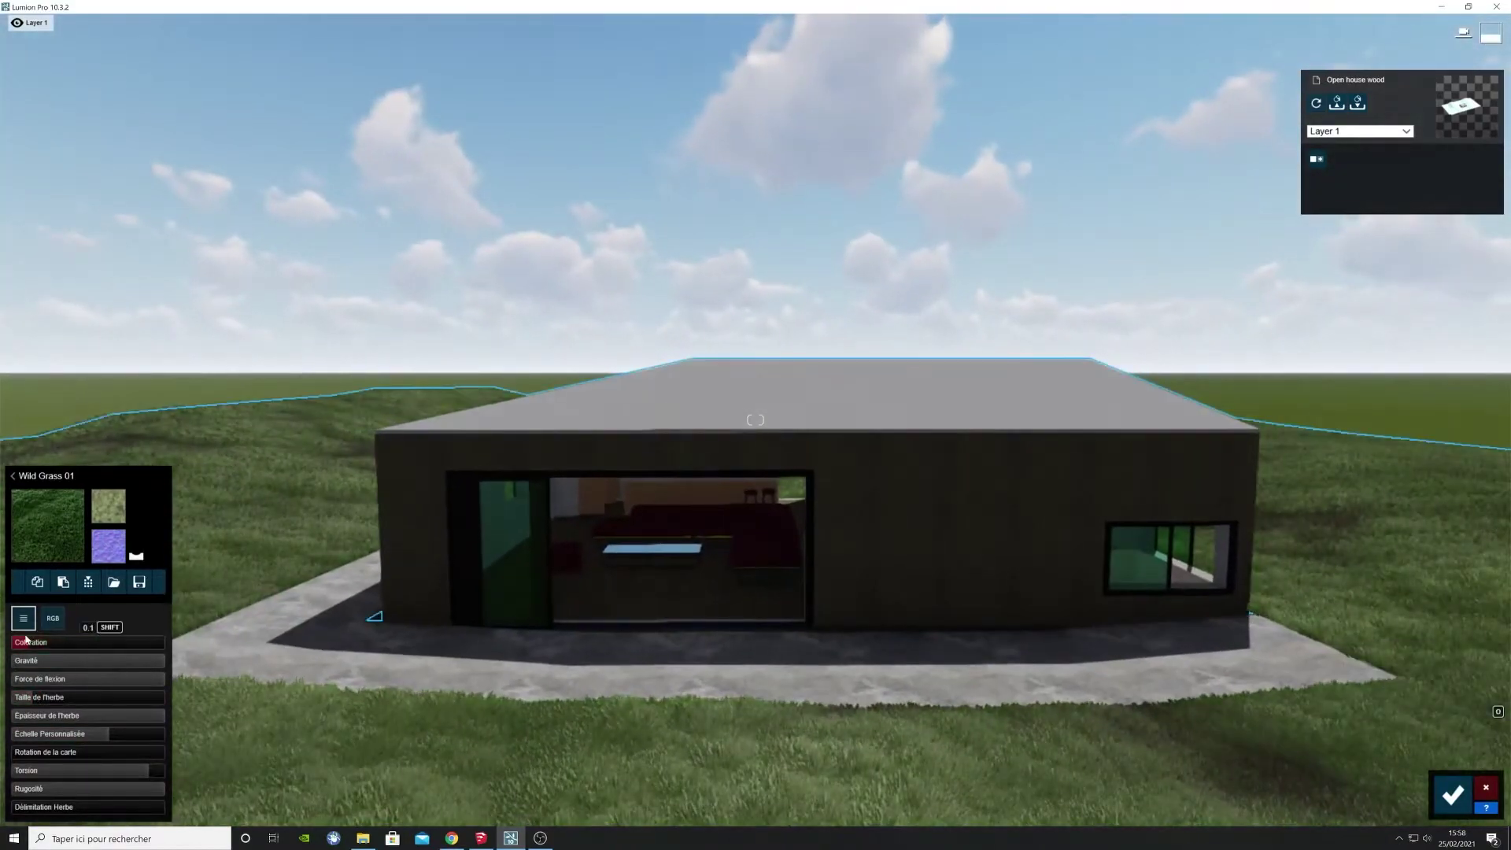
pyautogui.press('s')
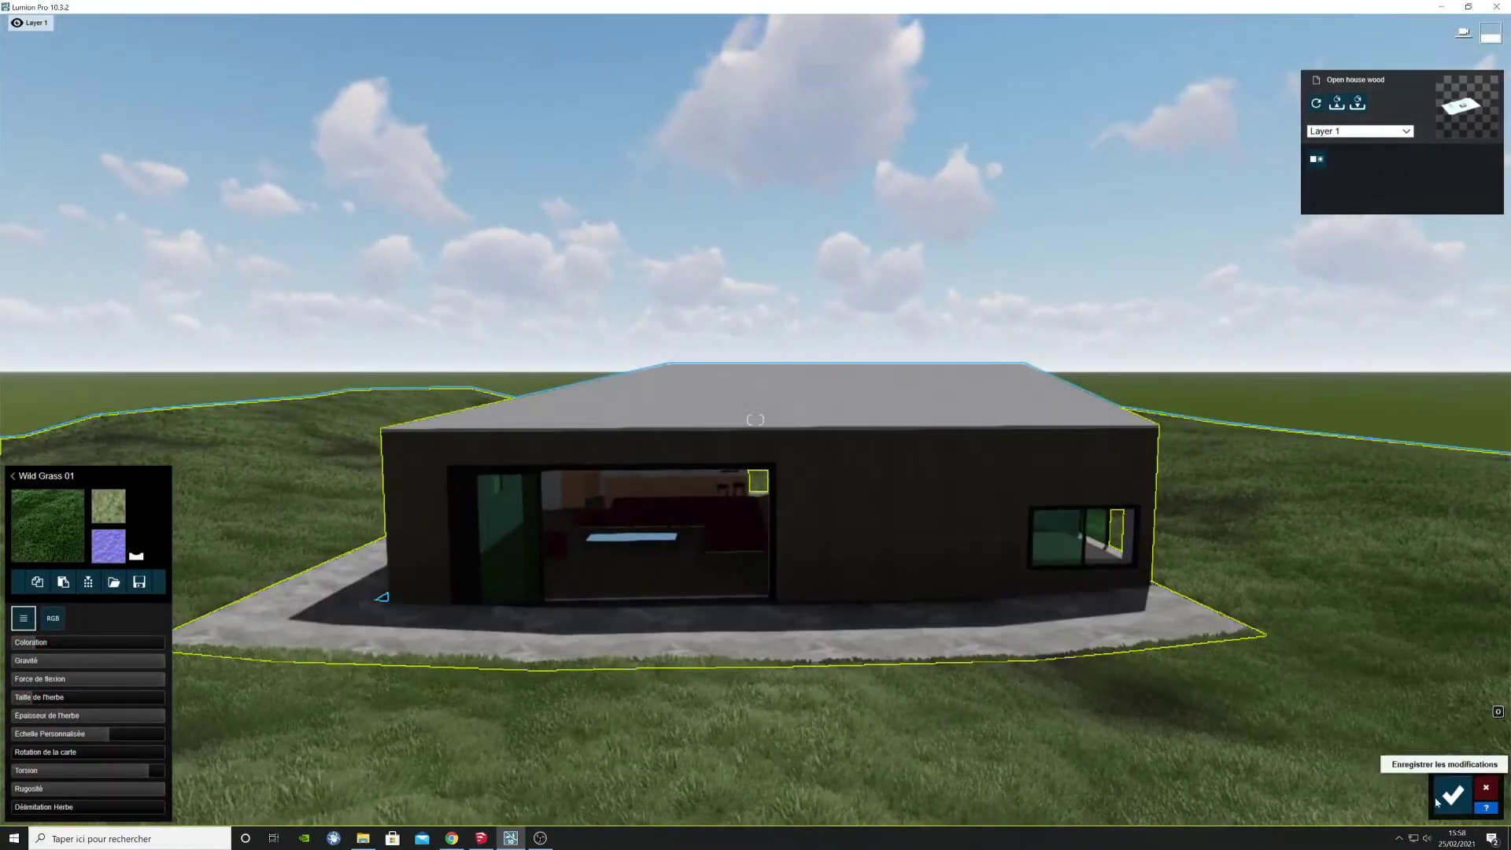
pyautogui.click(1453, 792)
# Step: Paste the dark Aluminium material of the living-room table frame onto the yellow trim under the sofa and save
pyautogui.press('w')
pyautogui.moveTo(618, 616); pyautogui.dragTo(733, 502, button='right')
pyautogui.press('w')
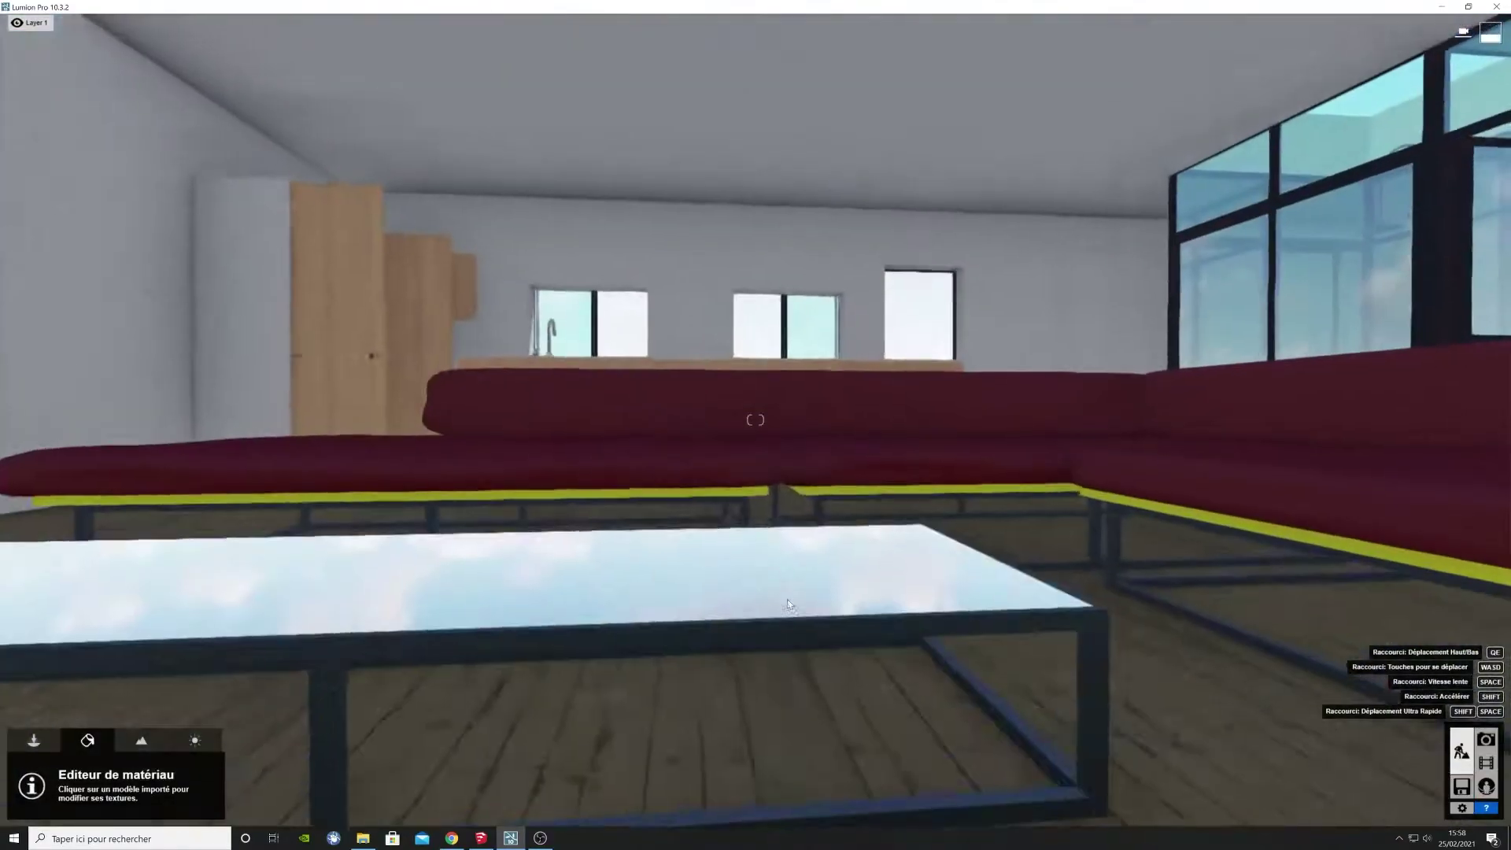
pyautogui.click(461, 706)
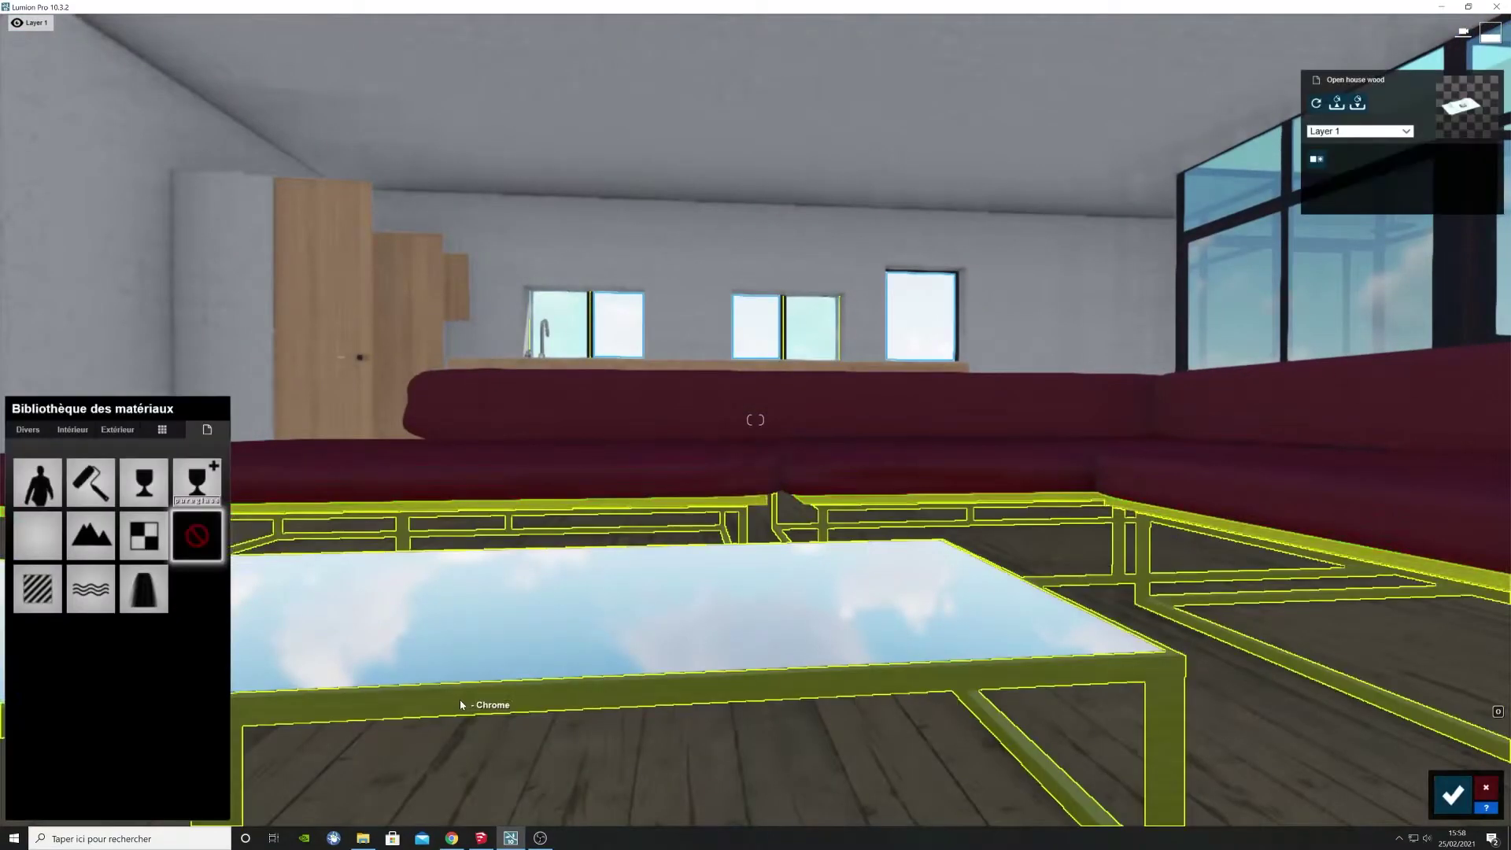
pyautogui.click(38, 535)
pyautogui.click(50, 590)
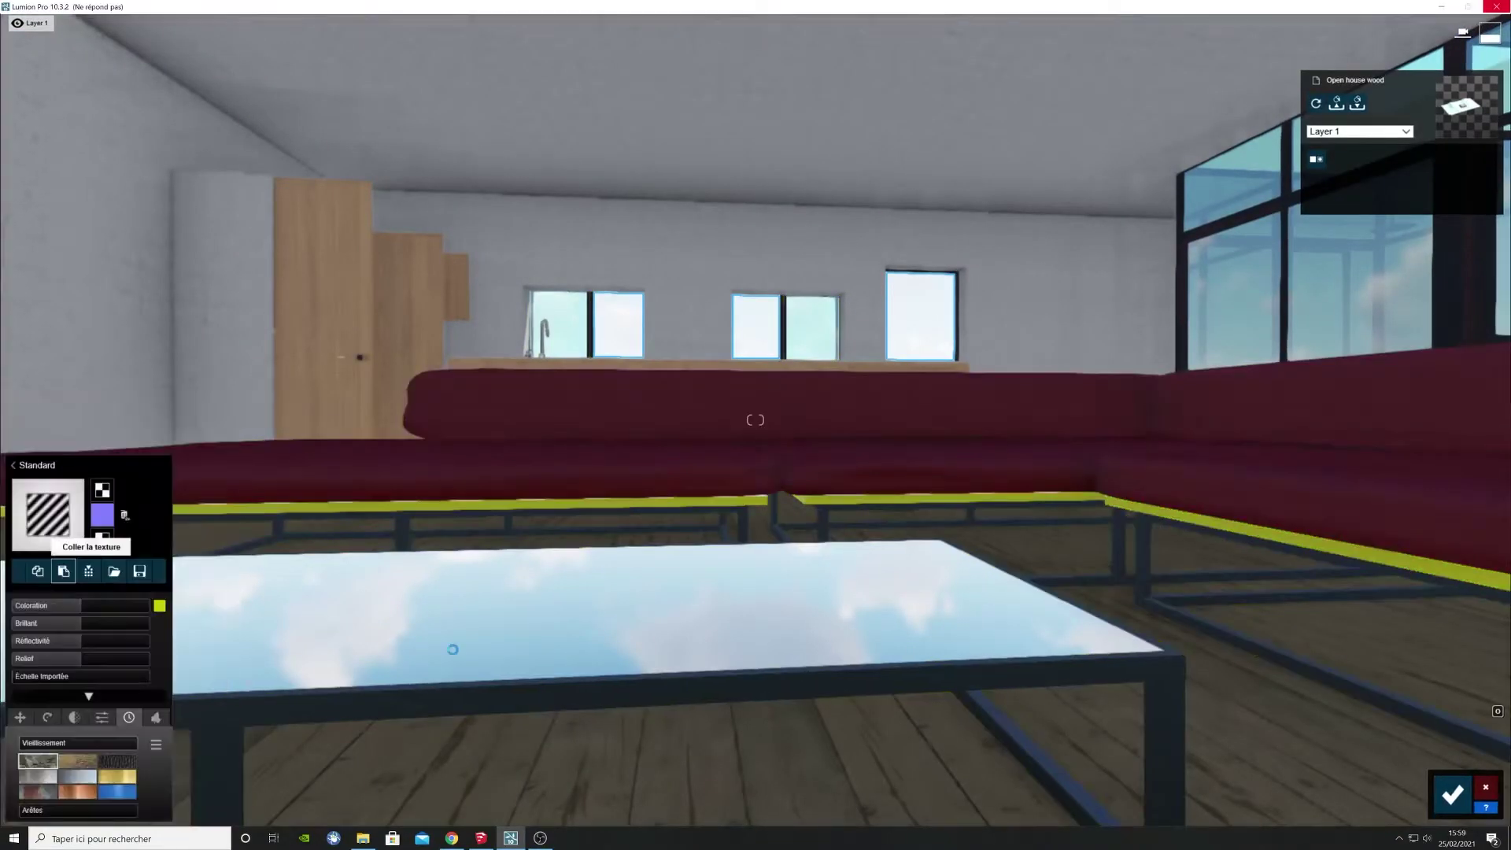
pyautogui.press('s')
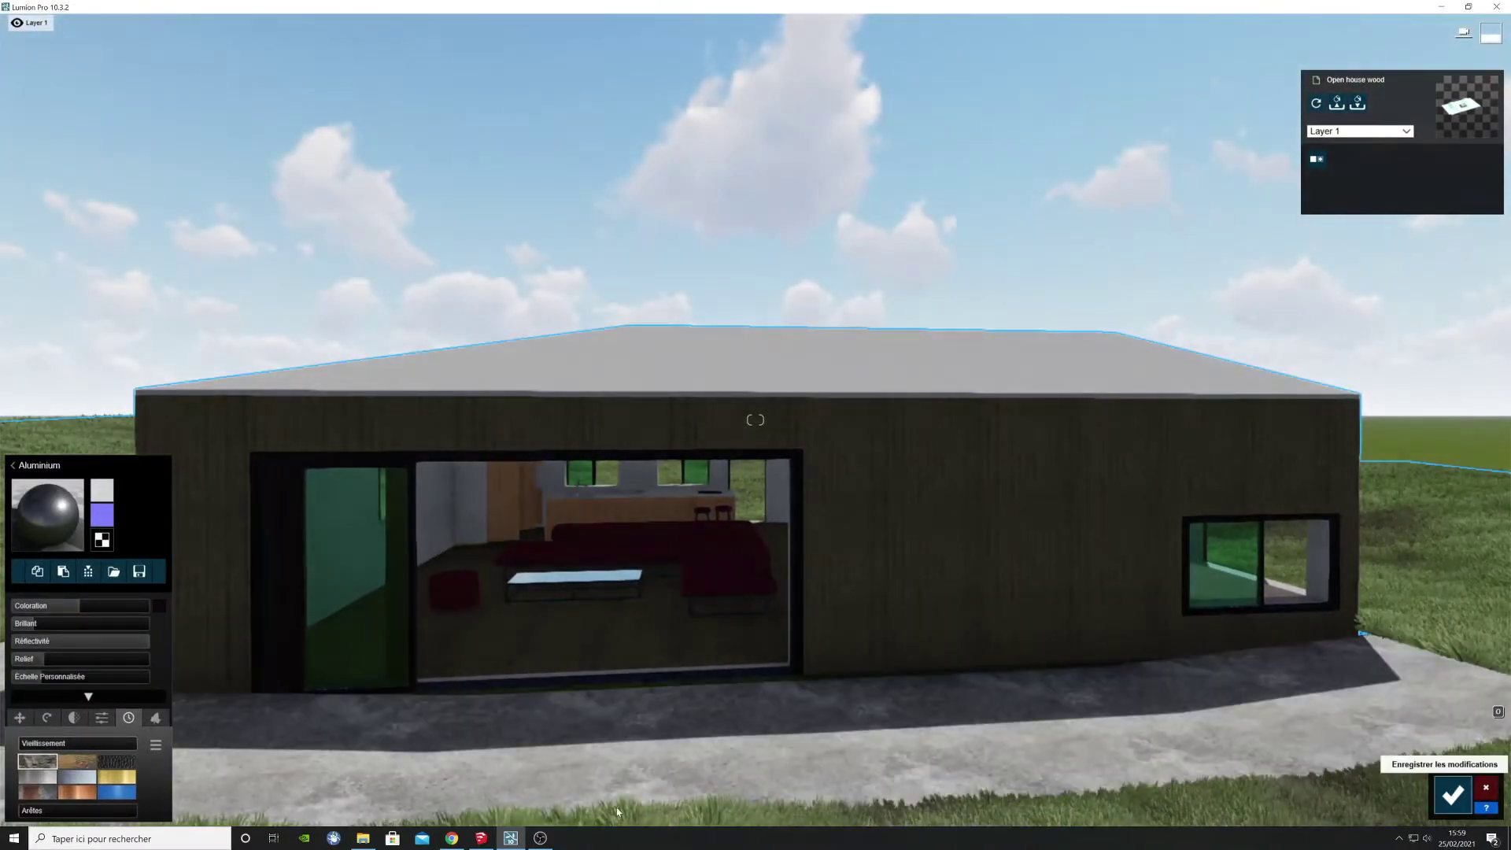
pyautogui.click(1453, 795)
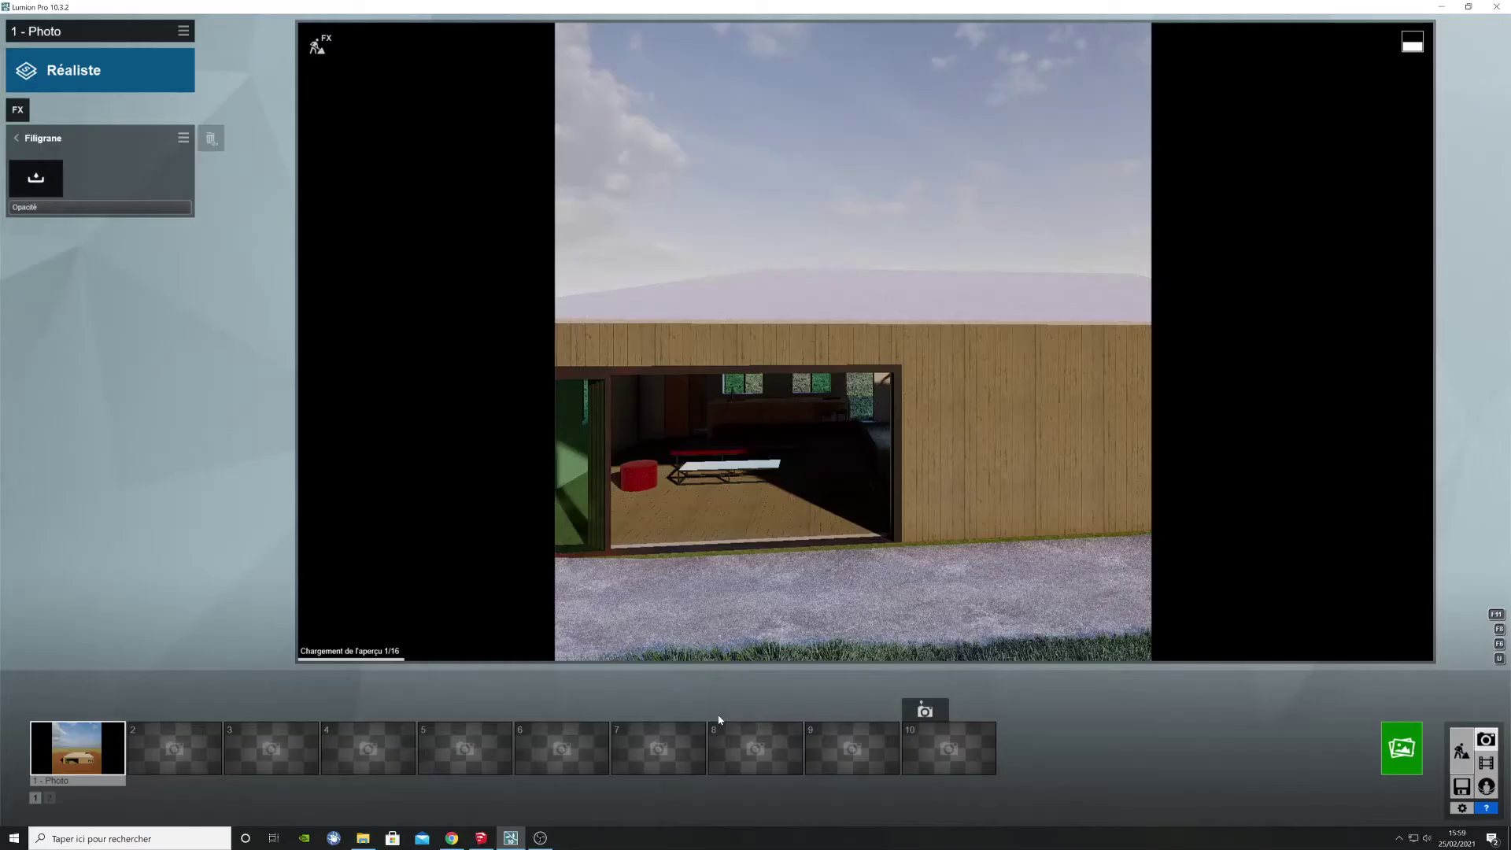
# Step: Preview the first photo view of the house and check the general quality and resolution settings
pyautogui.click(79, 748)
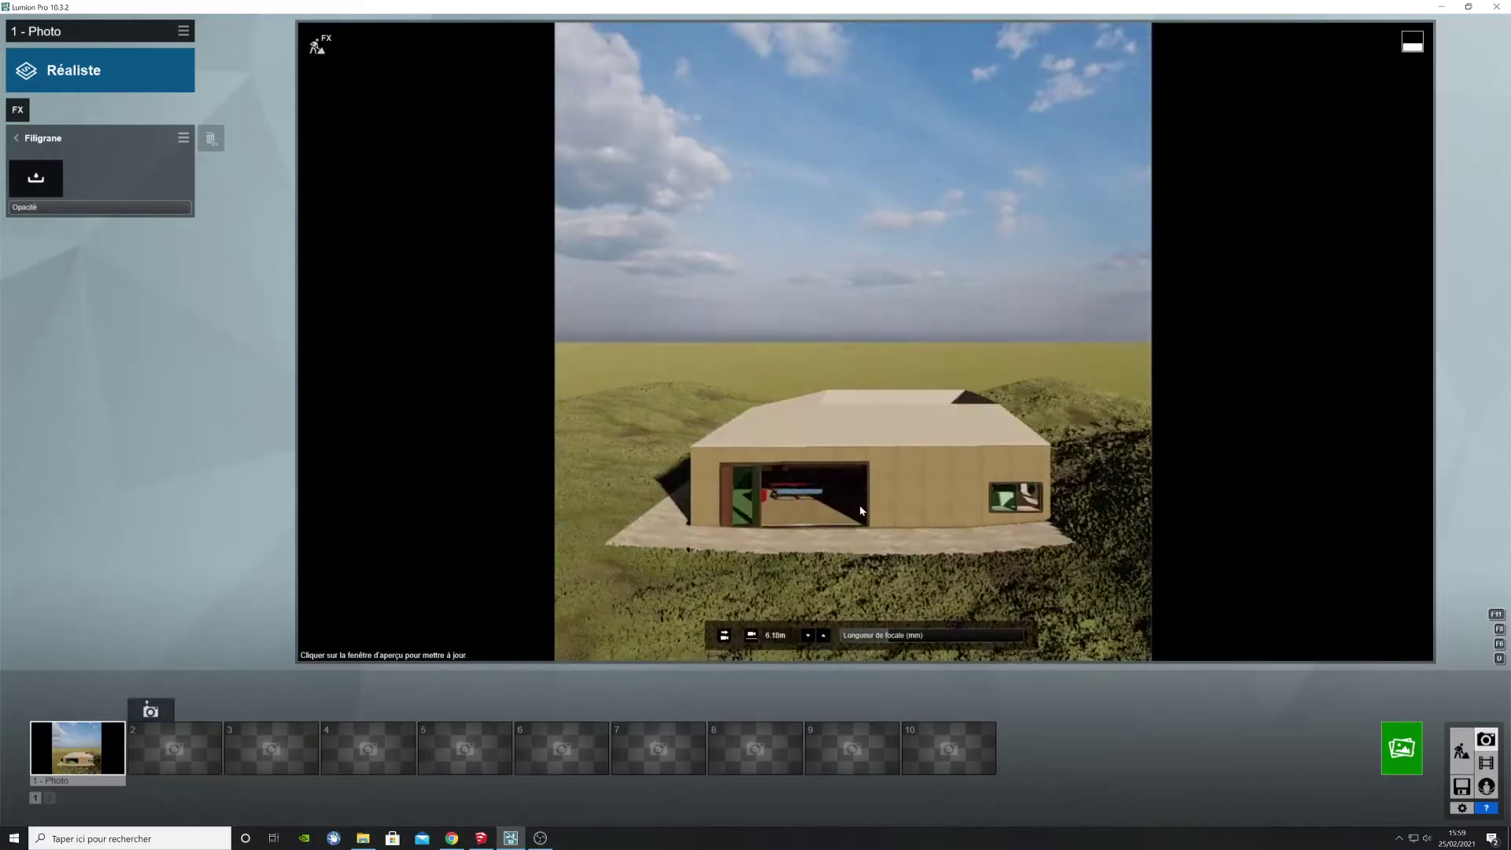
pyautogui.click(1461, 807)
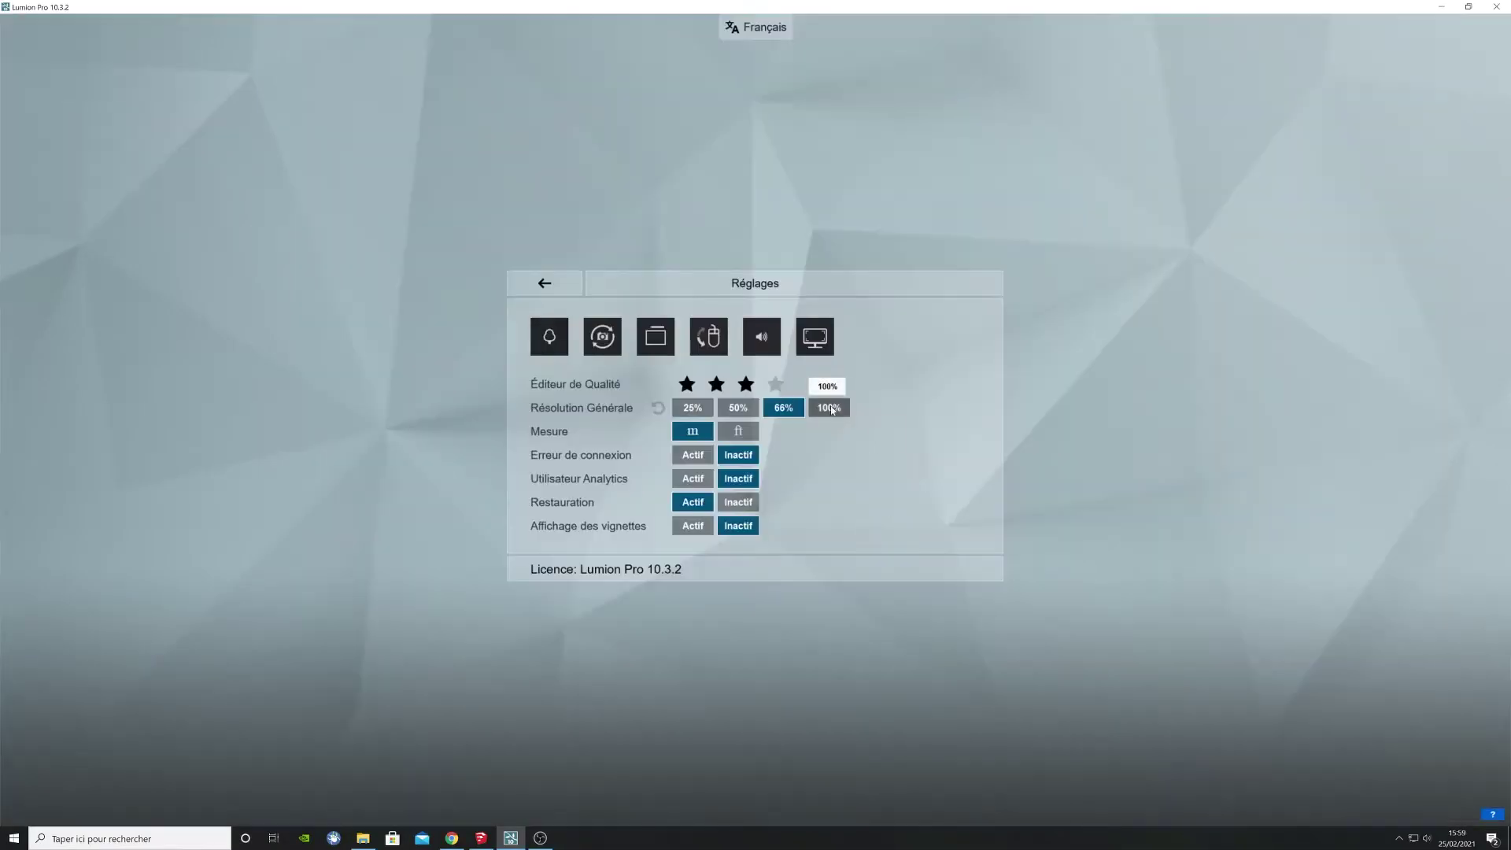
pyautogui.click(546, 290)
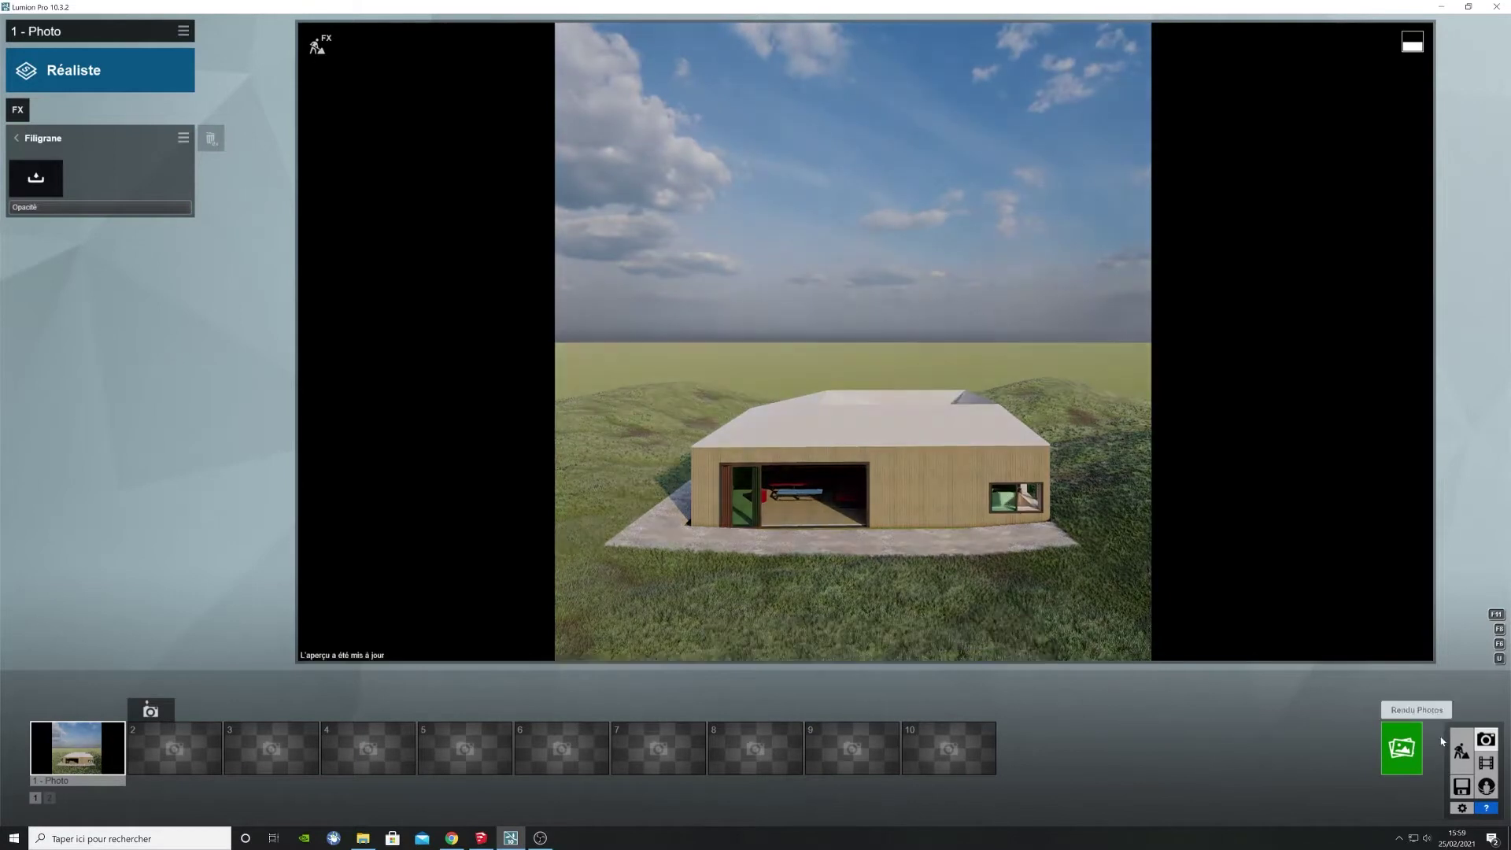
# Step: Return to build mode and apply the exterior concrete material Concrete 001 1024 to the bathtub
pyautogui.click(1465, 757)
pyautogui.press('w')
pyautogui.moveTo(756, 421); pyautogui.dragTo(858, 389, button='right')
pyautogui.press('w')
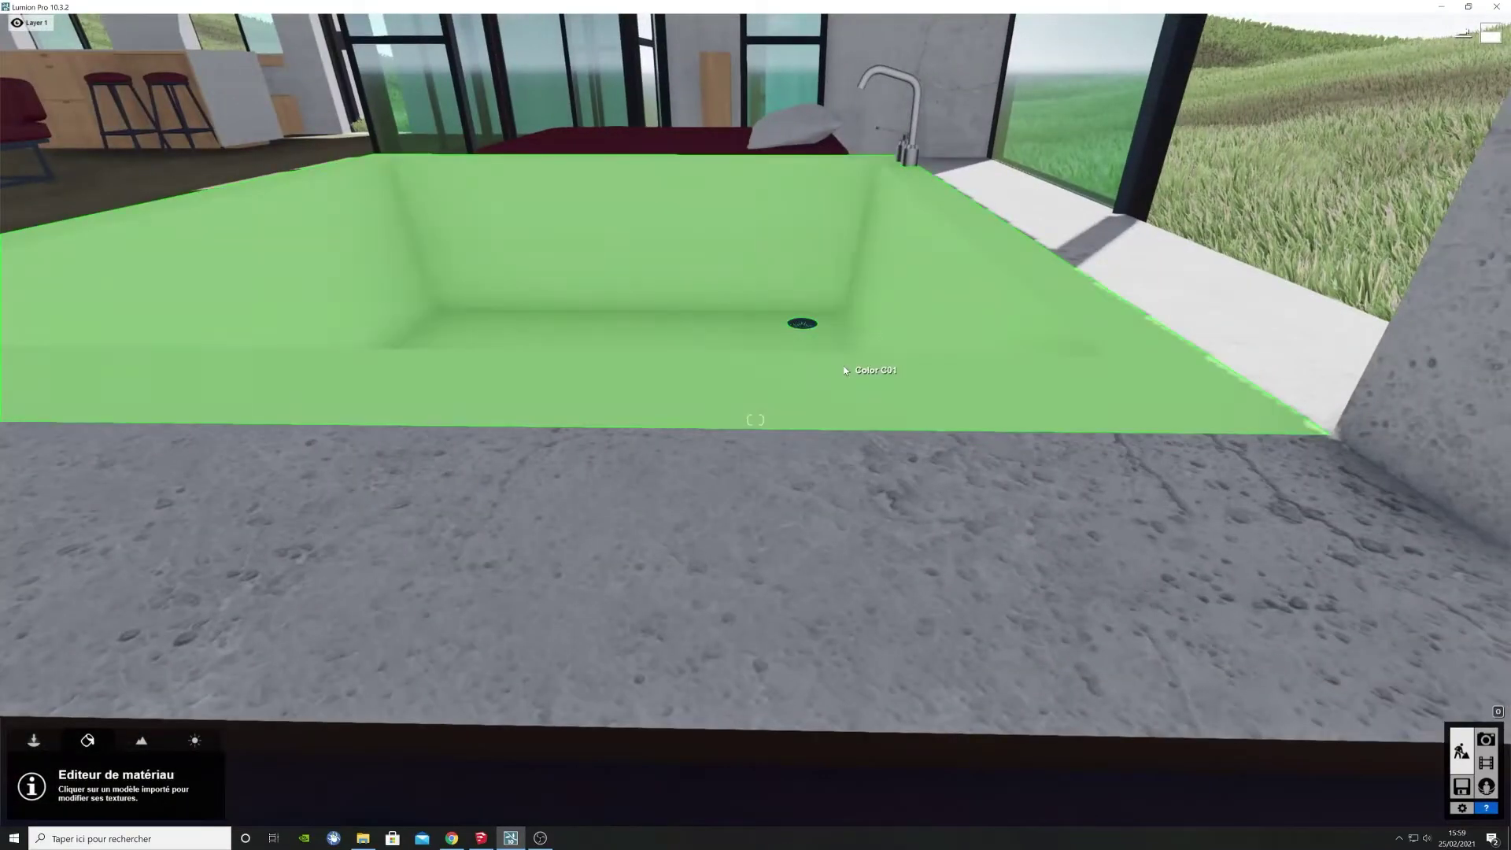
pyautogui.click(844, 370)
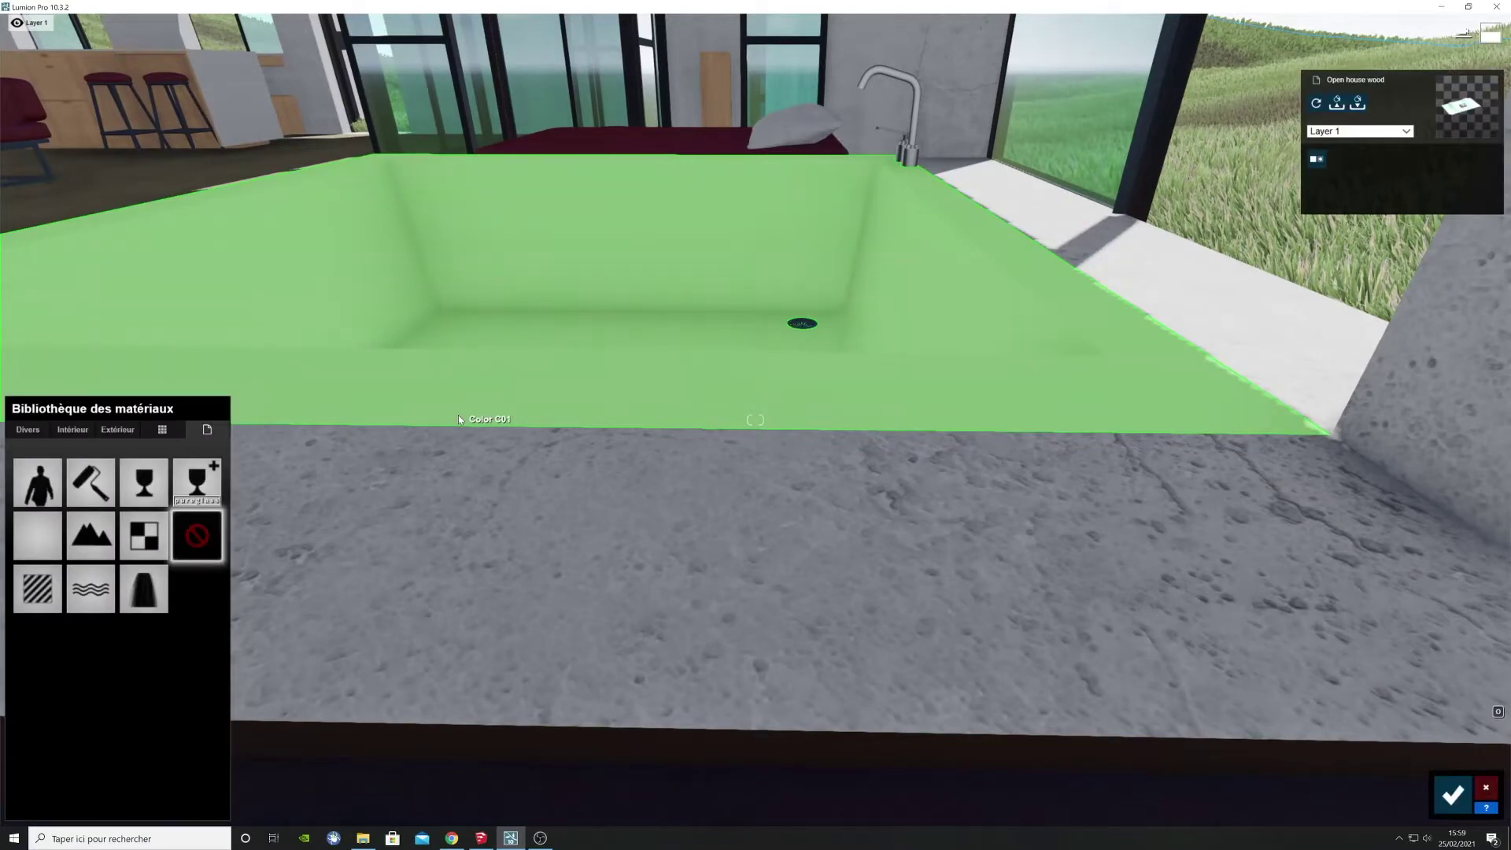
pyautogui.click(73, 430)
pyautogui.click(117, 430)
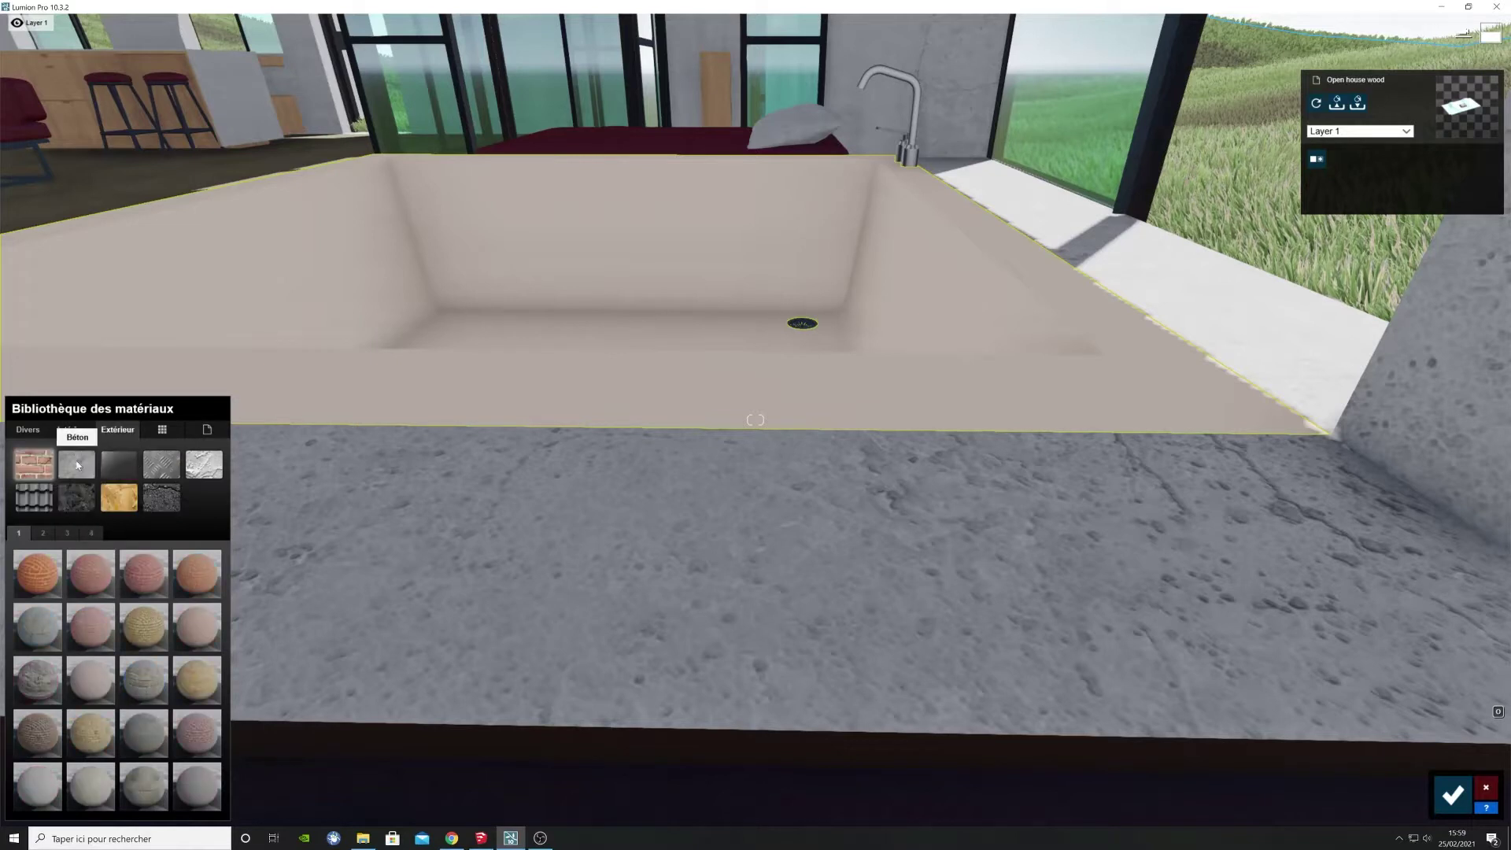
pyautogui.click(76, 465)
pyautogui.click(35, 583)
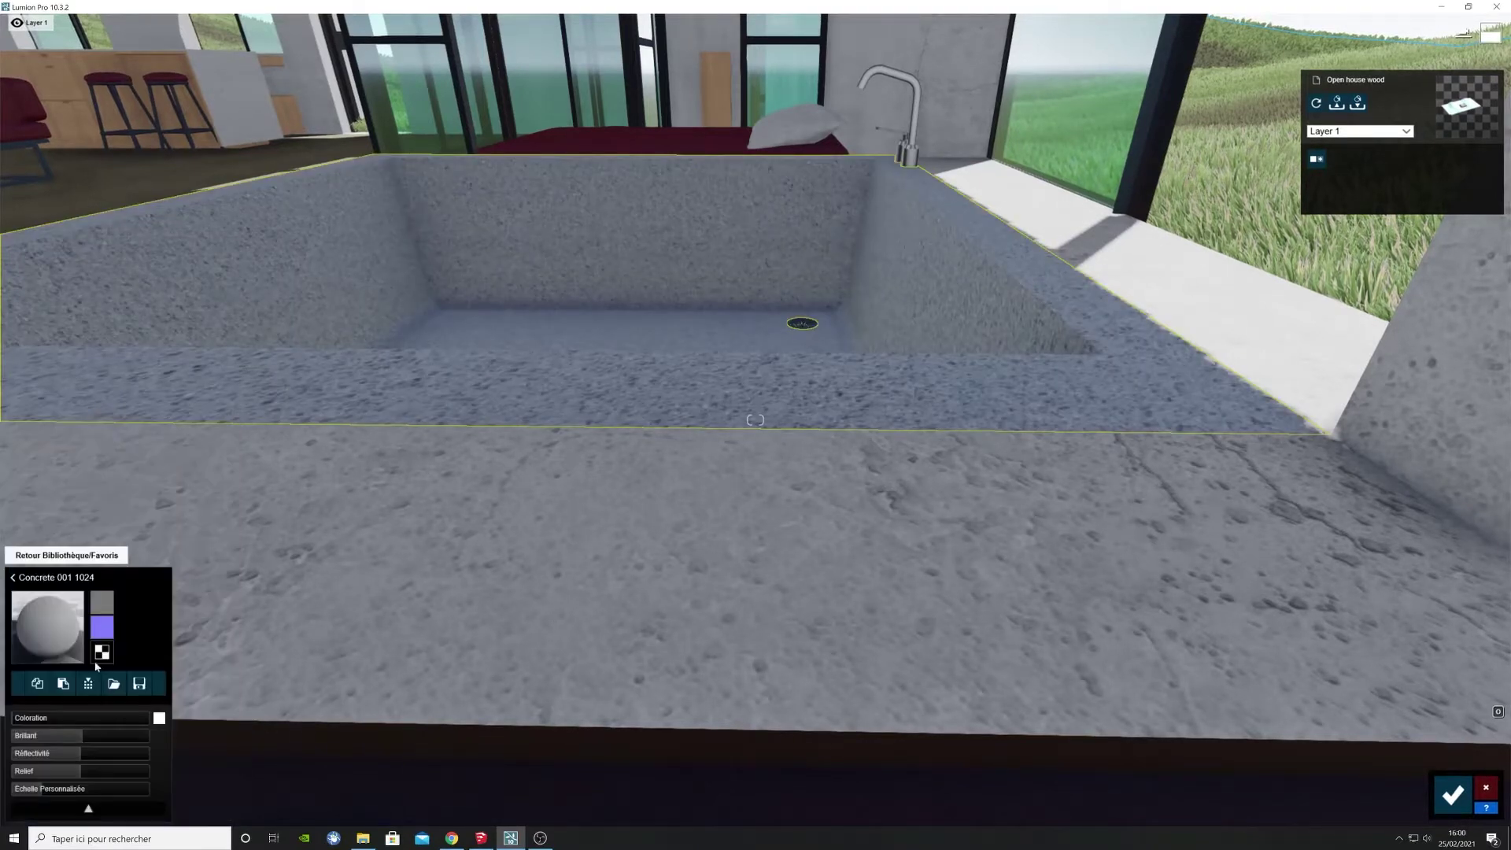
# Step: Raise the bathtub concrete's white coloration to almost the maximum and save the material changes
pyautogui.moveTo(23, 718); pyautogui.dragTo(137, 719)
pyautogui.scroll(-5, 562, 497)
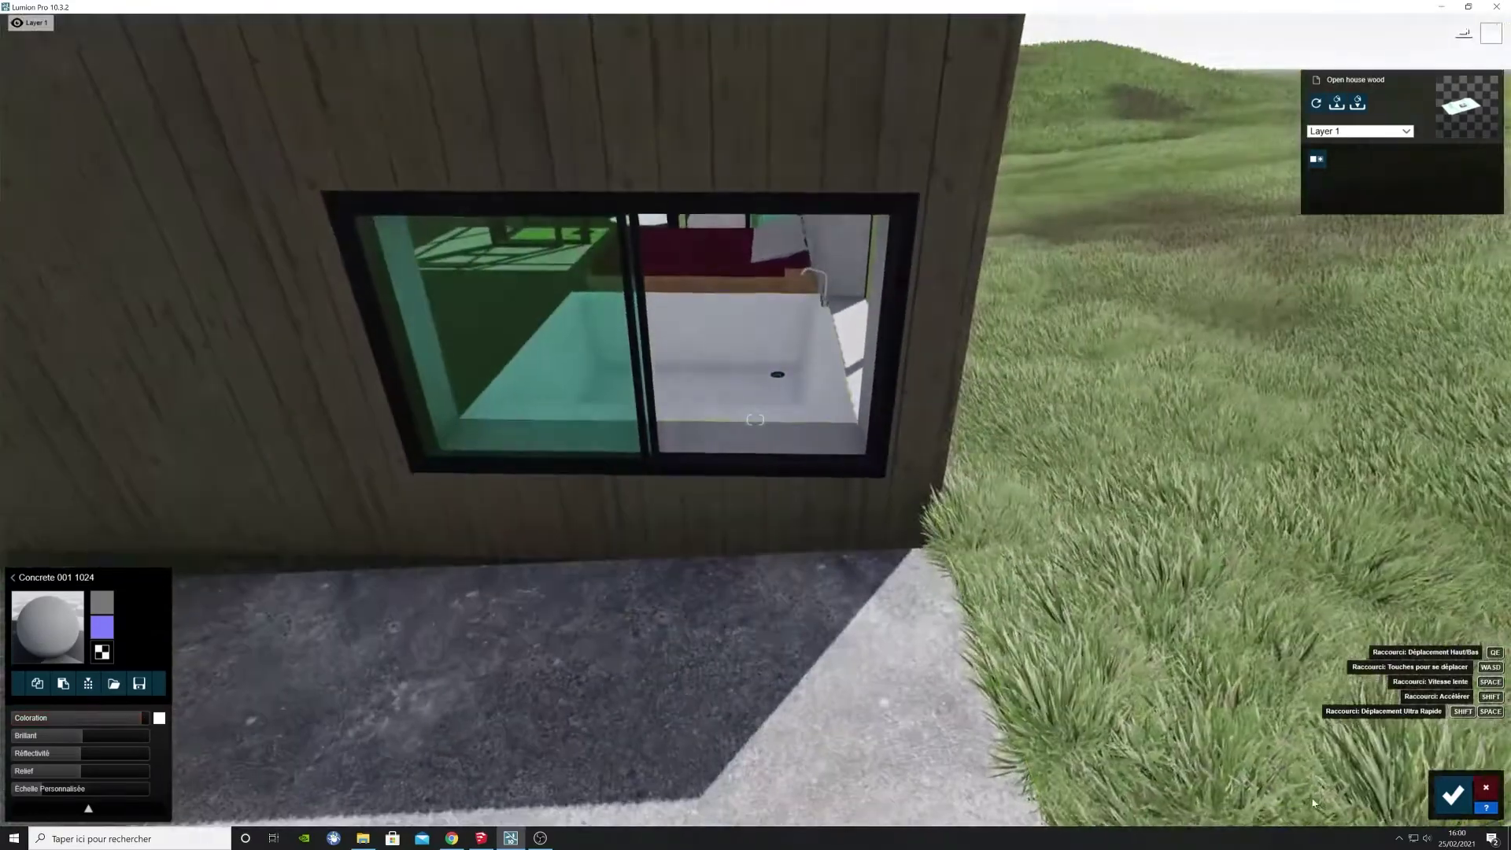
pyautogui.click(1453, 795)
# Step: Replace the green-tinted Glass Generic material of the windows with clear glass, save it, and check the house in photo mode
pyautogui.scroll(-5, 858, 585)
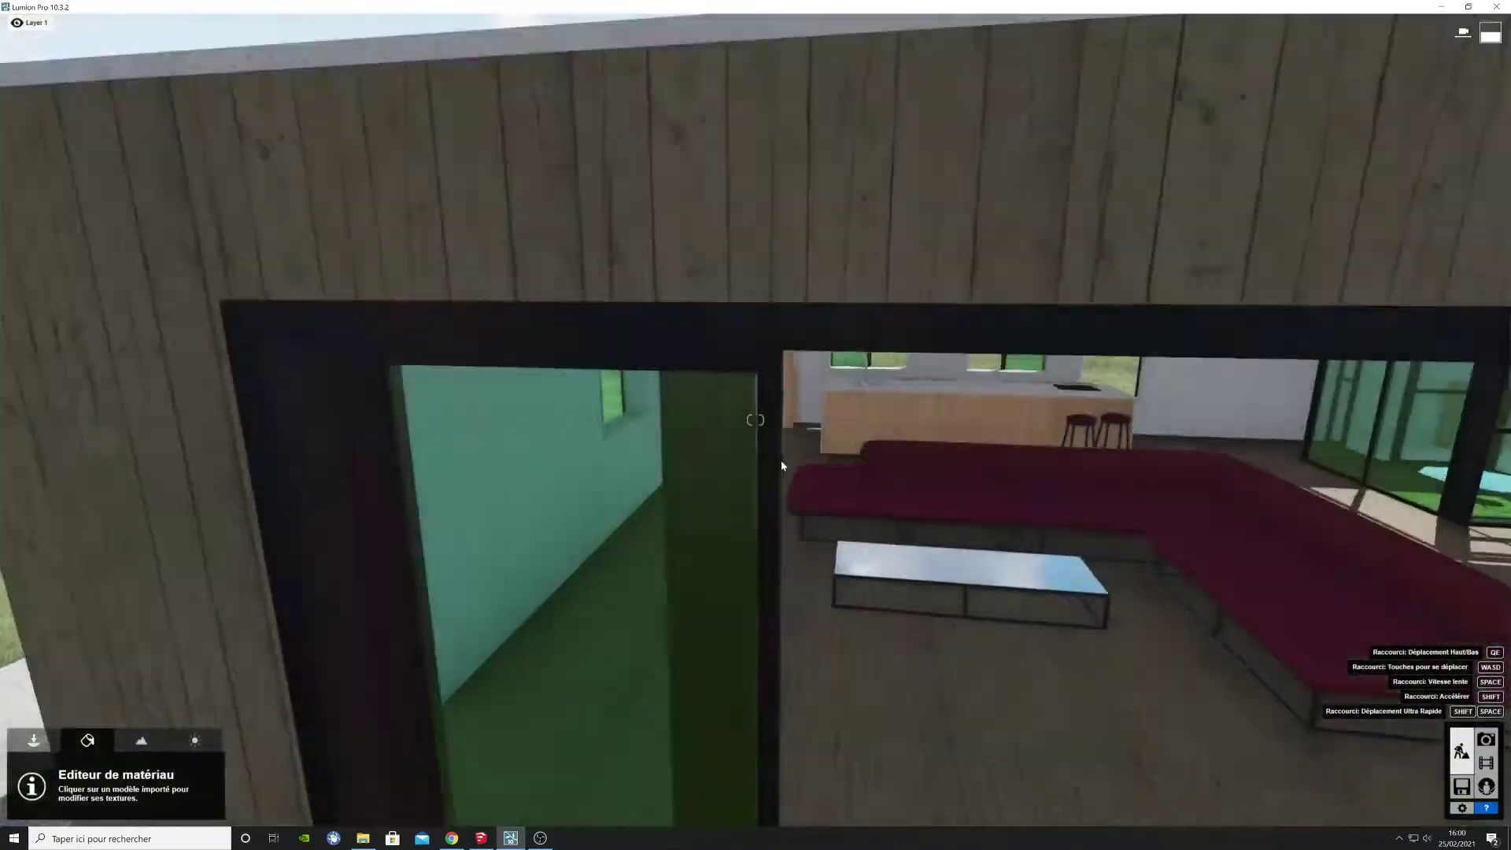
pyautogui.scroll(-5, 781, 460)
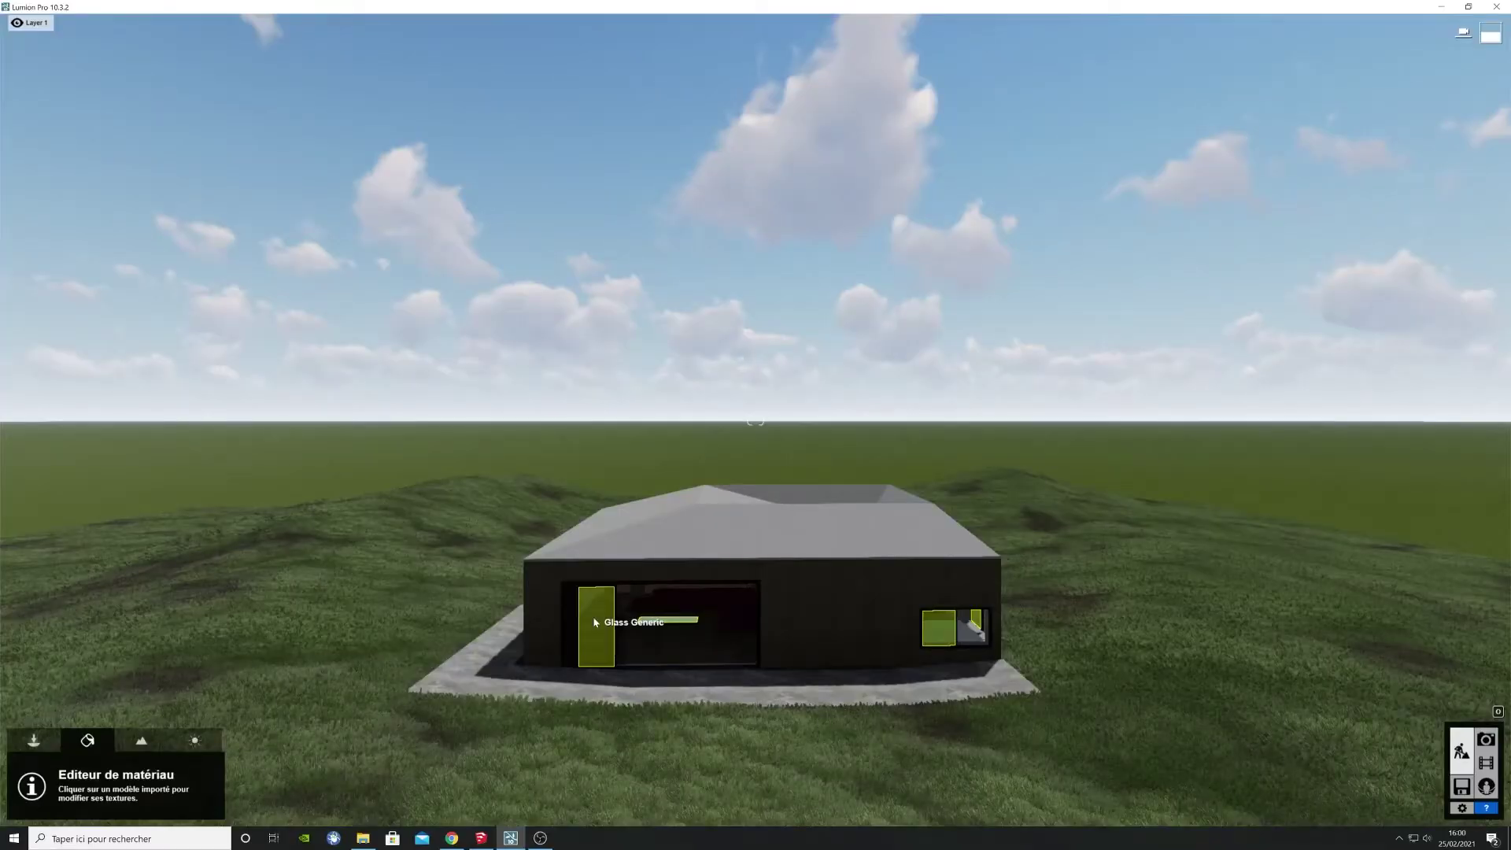
pyautogui.click(596, 623)
pyautogui.click(59, 528)
pyautogui.click(204, 520)
pyautogui.click(1451, 790)
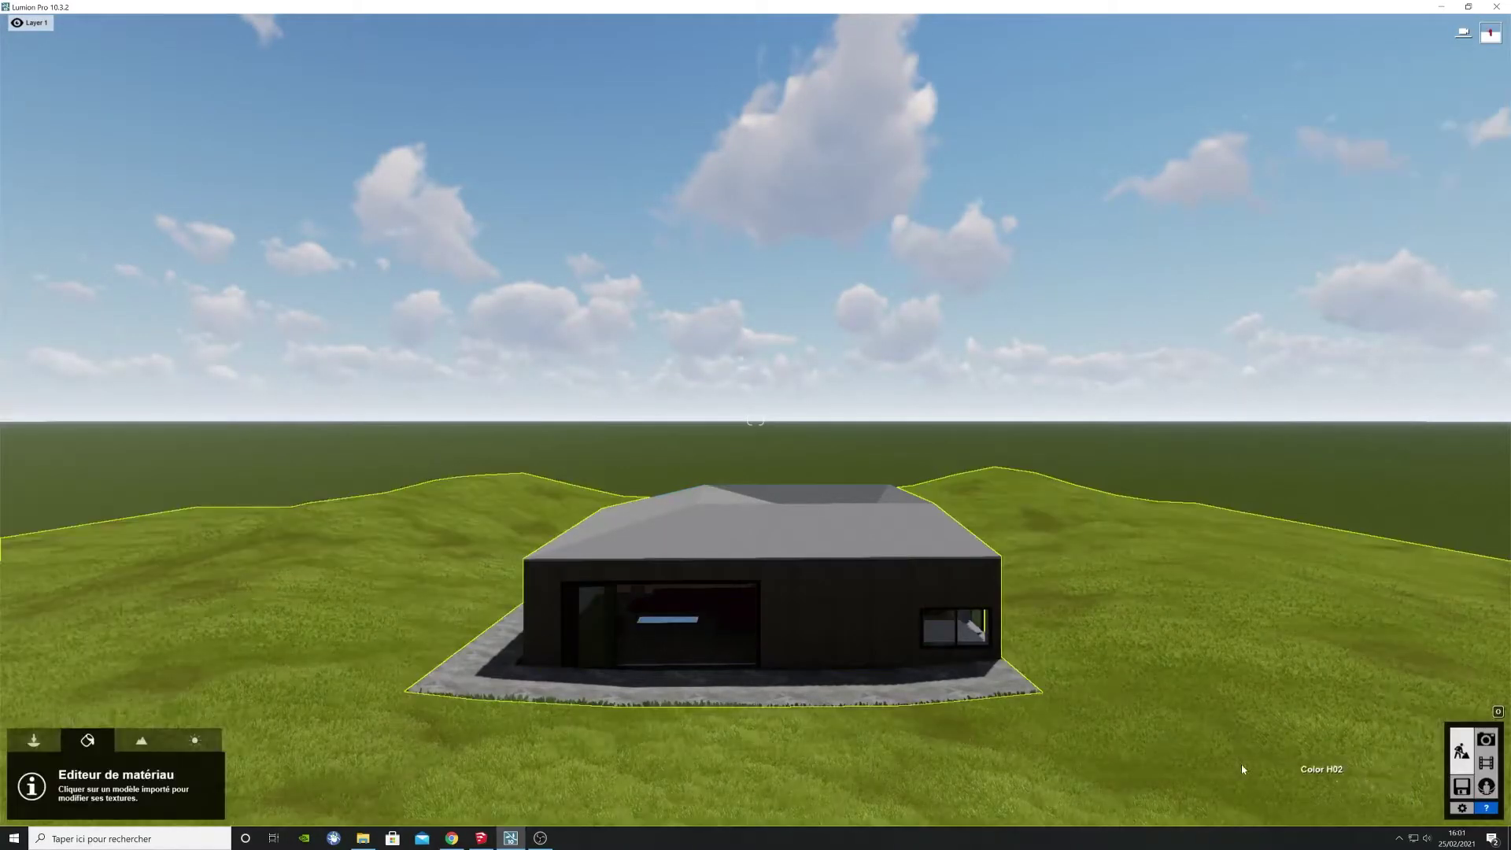
pyautogui.click(1487, 740)
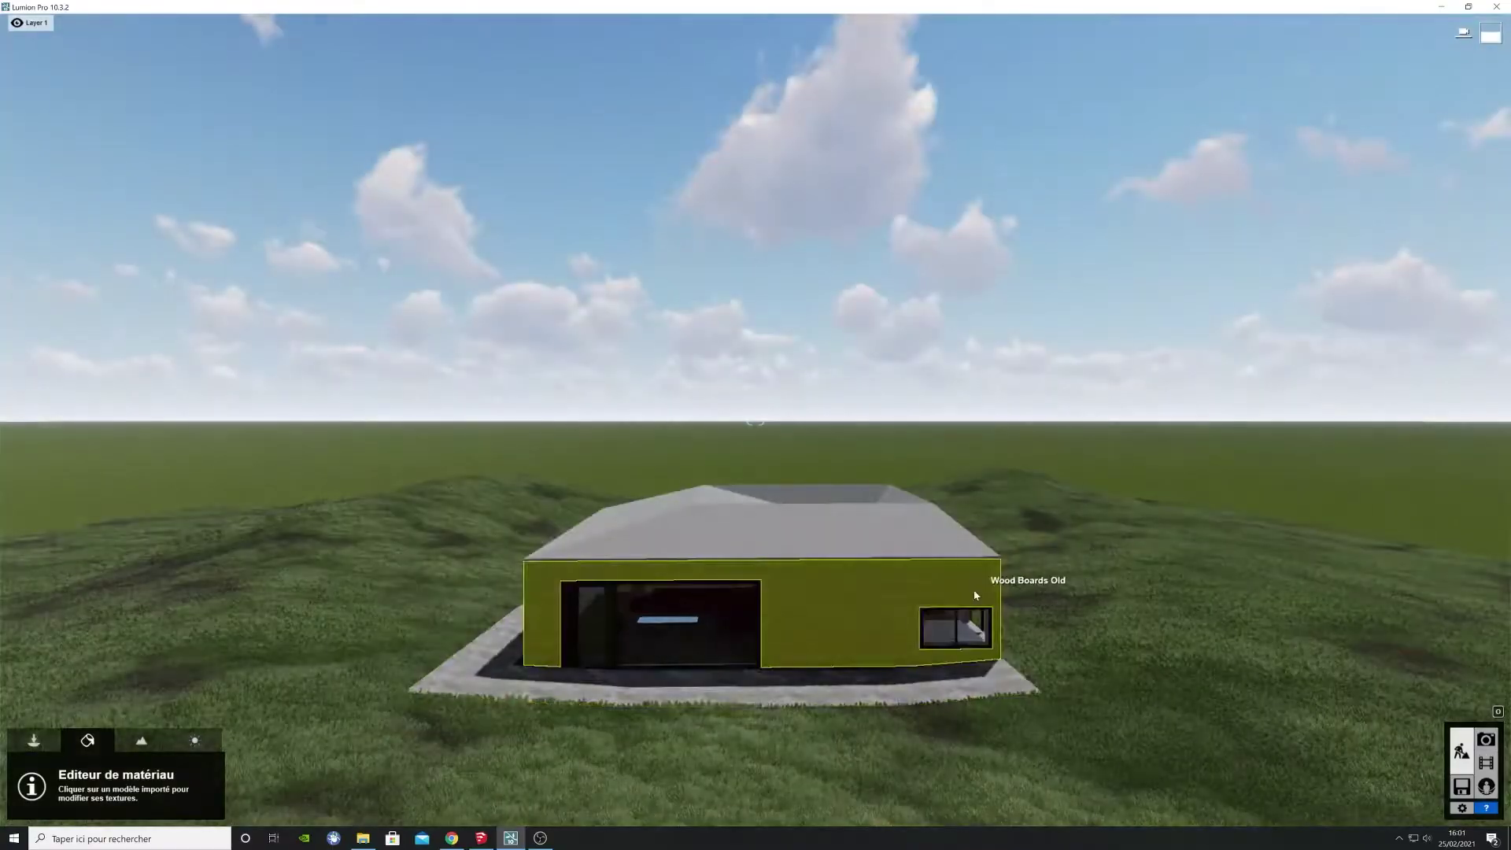
pyautogui.click(1486, 740)
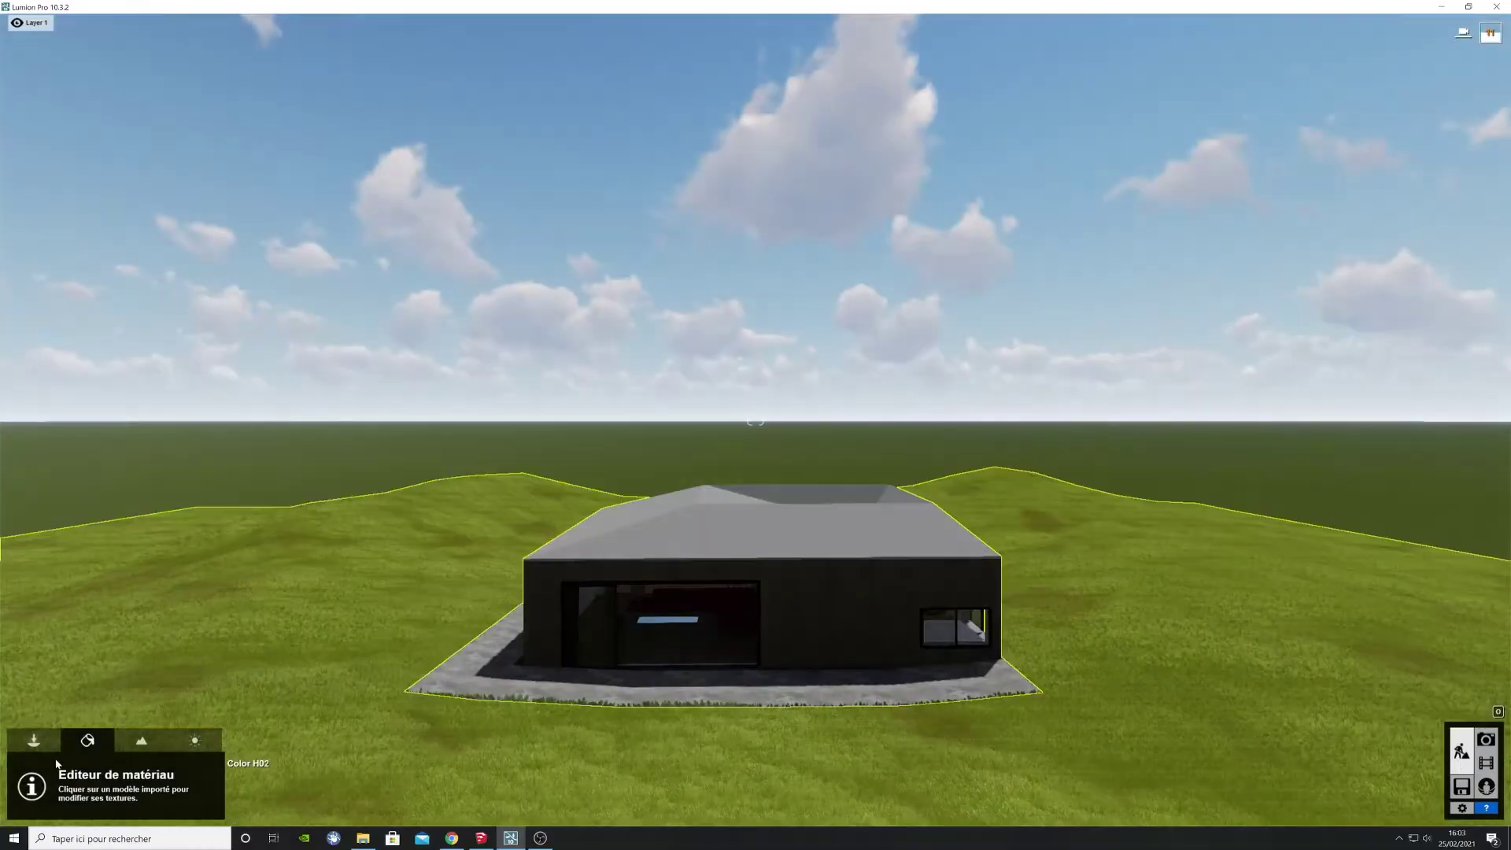
# Step: Place several tall pine trees from the Nature HD+ library on the terrain behind the house
pyautogui.click(33, 740)
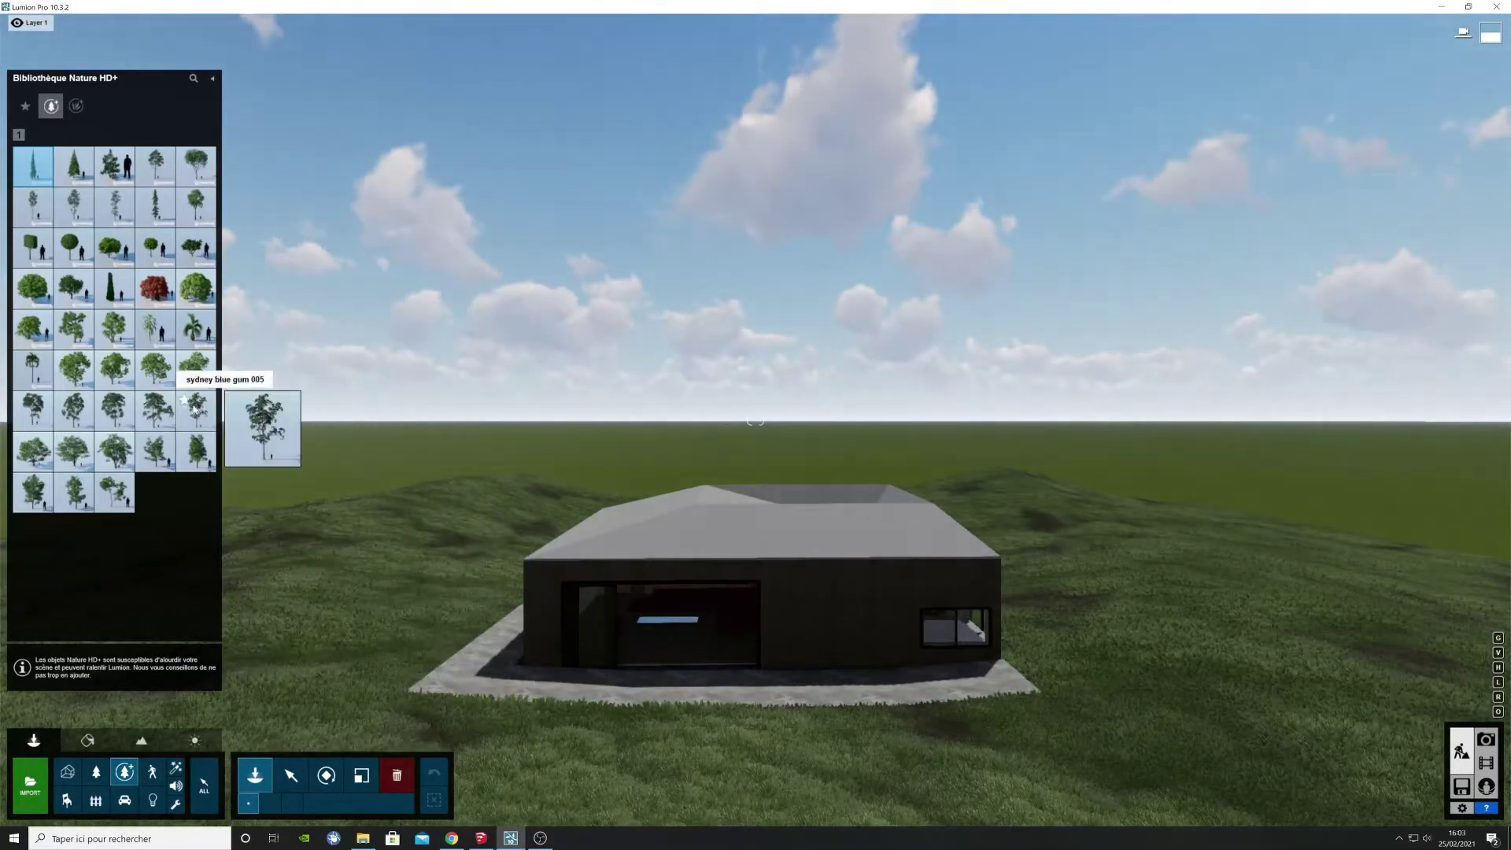
pyautogui.click(196, 409)
pyautogui.click(155, 166)
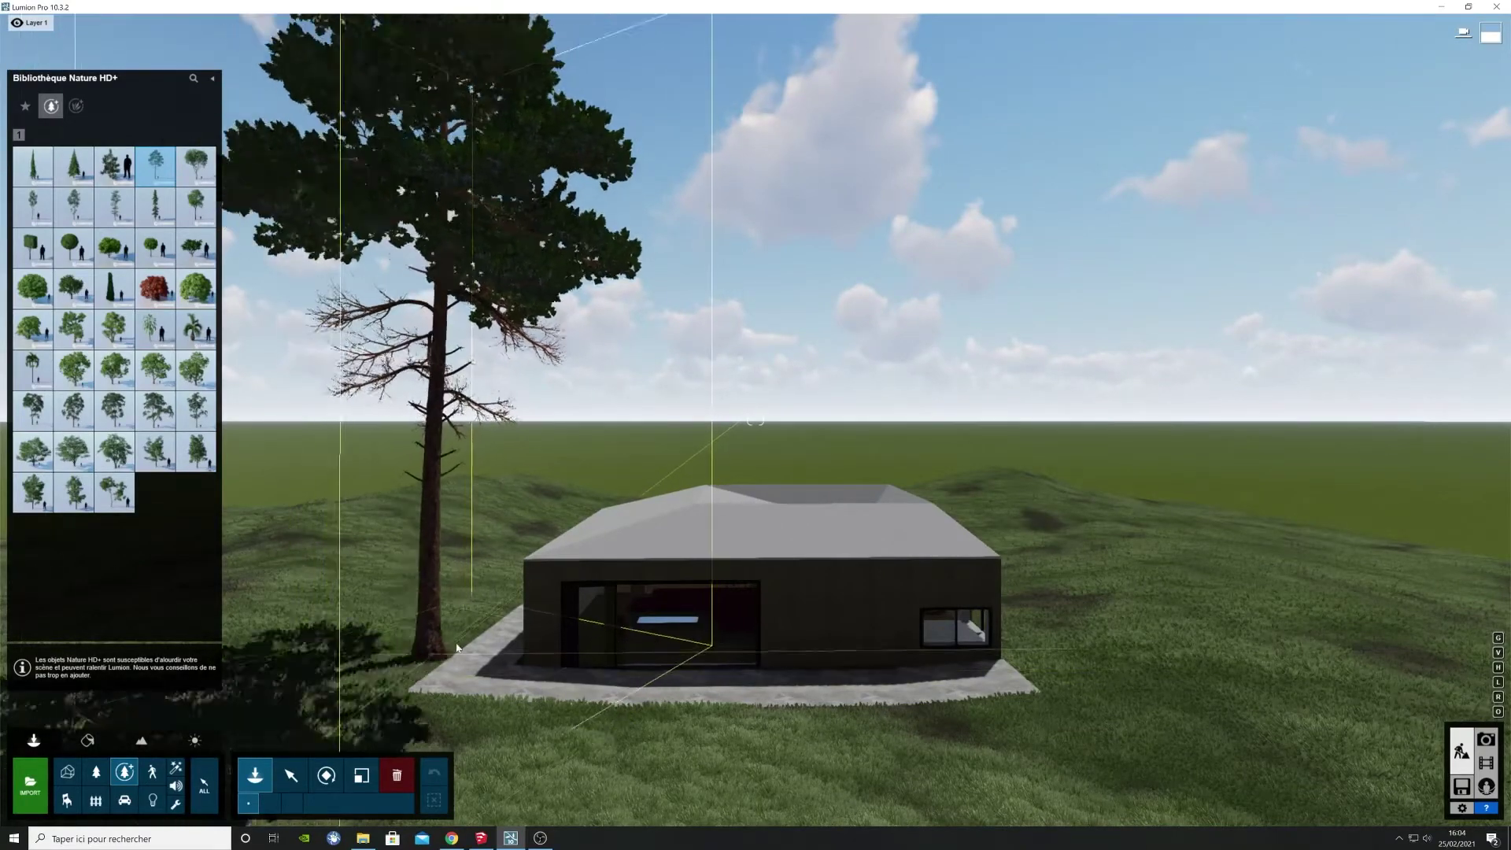
pyautogui.click(543, 487)
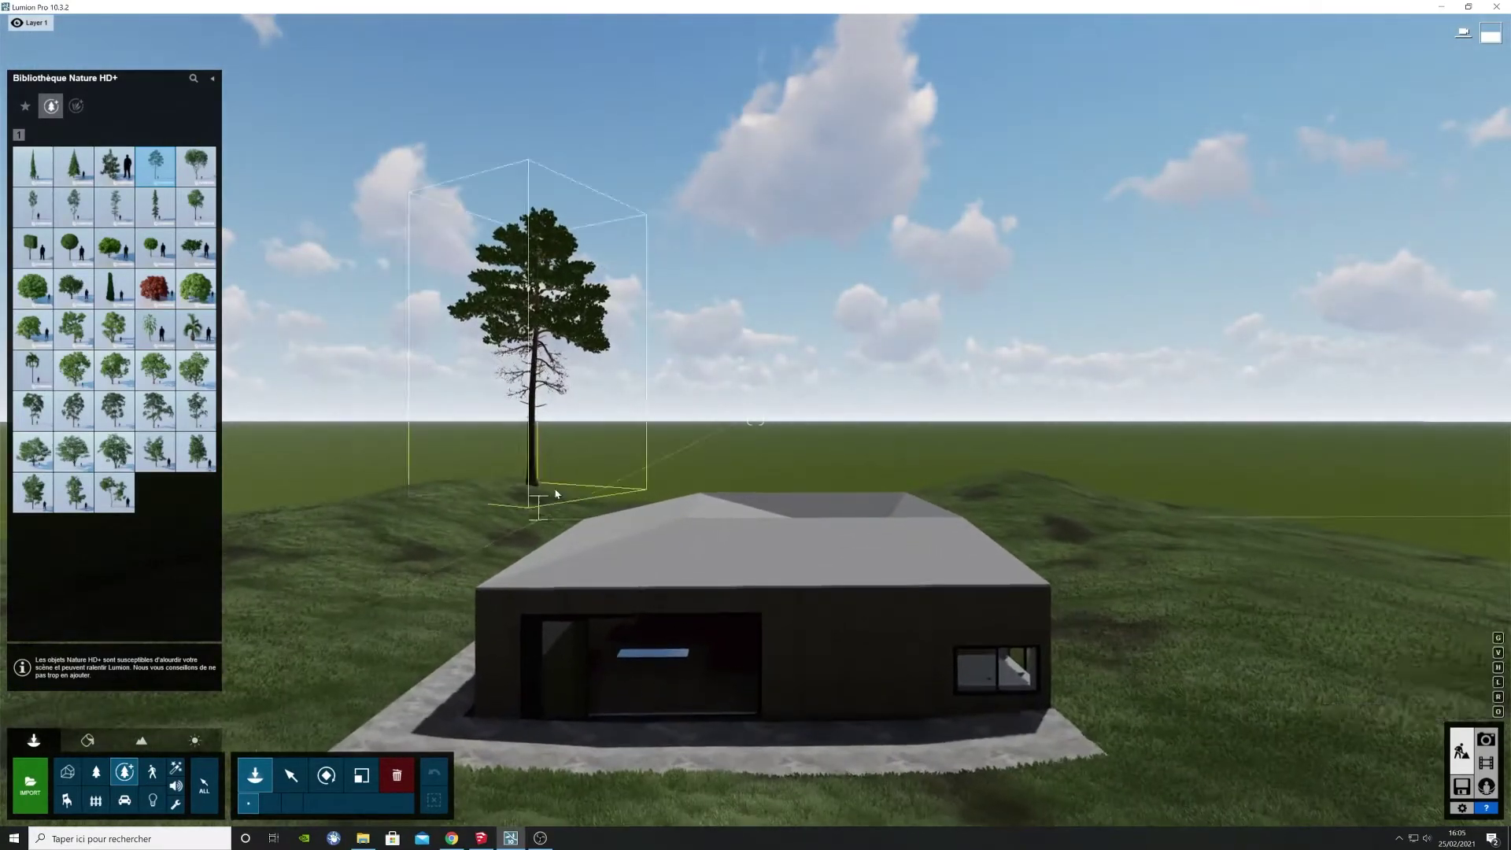
pyautogui.press('w')
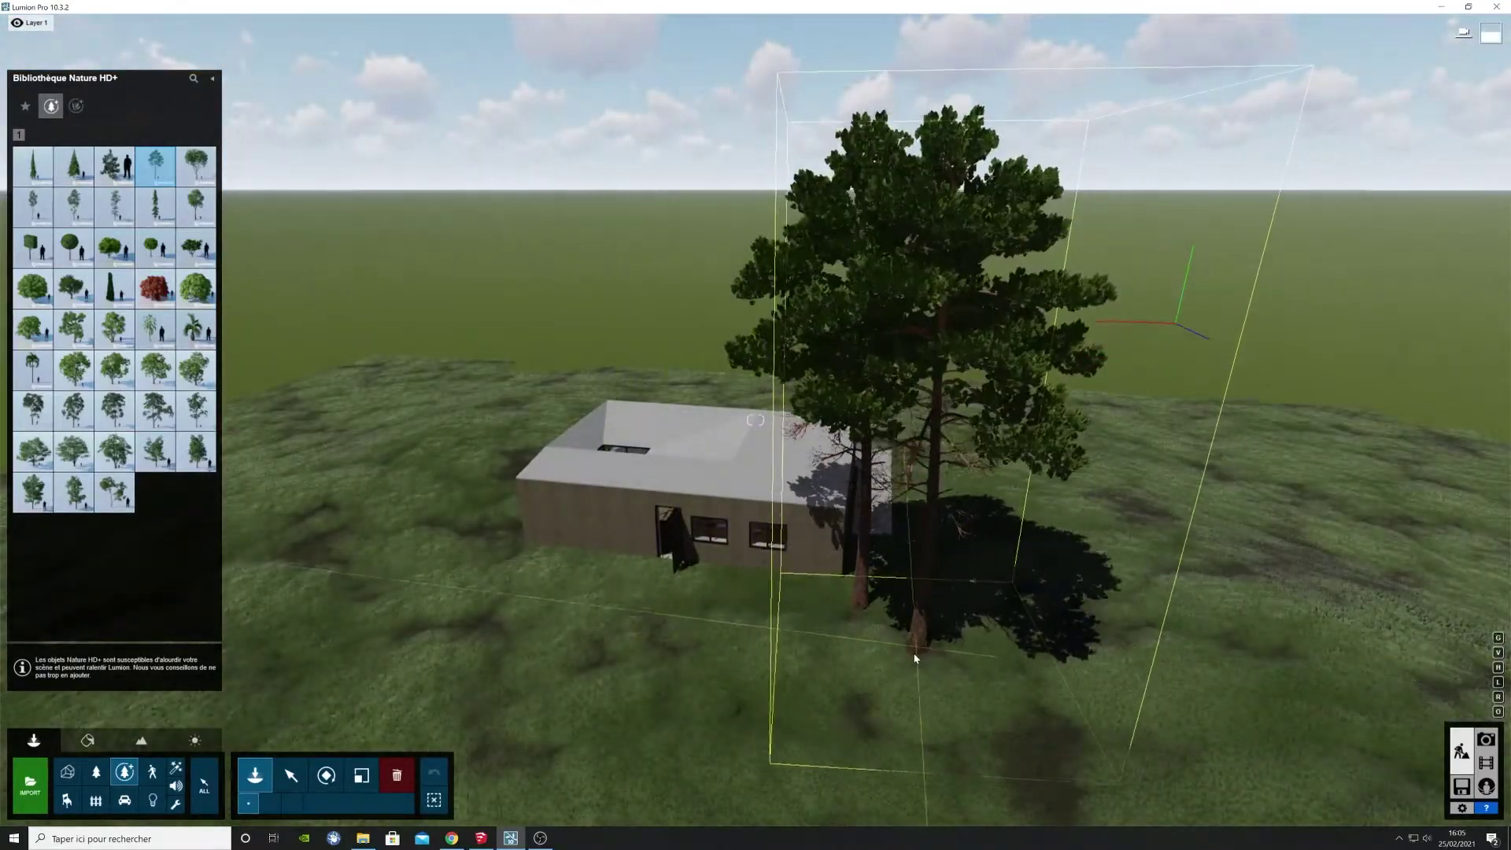
pyautogui.click(915, 657)
pyautogui.click(500, 601)
# Step: Add two more pines, one at the house's front right corner and one on the grass to its left
pyautogui.press('w')
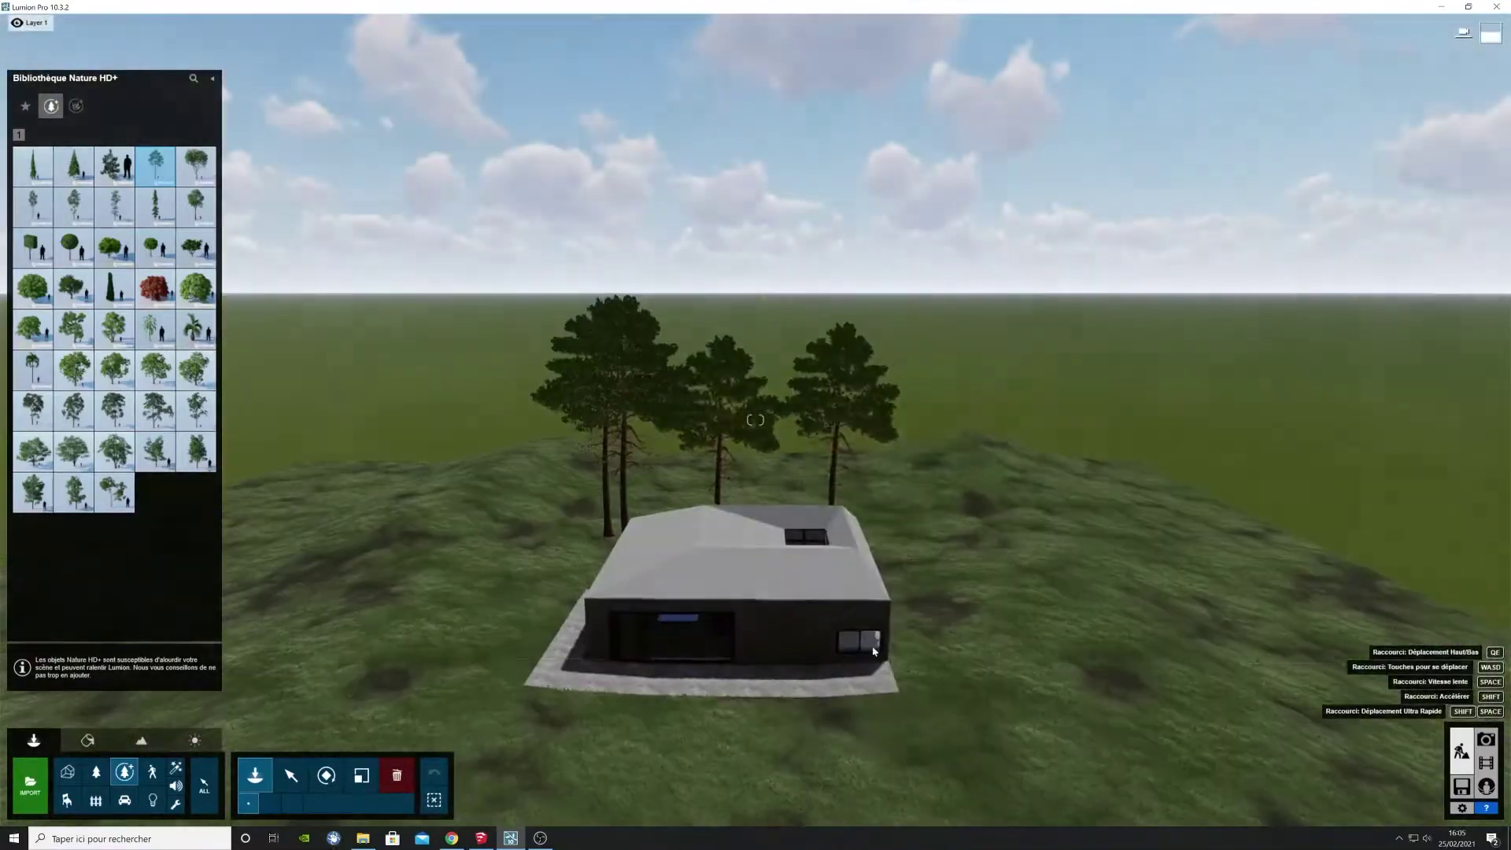
pyautogui.click(913, 667)
pyautogui.click(419, 624)
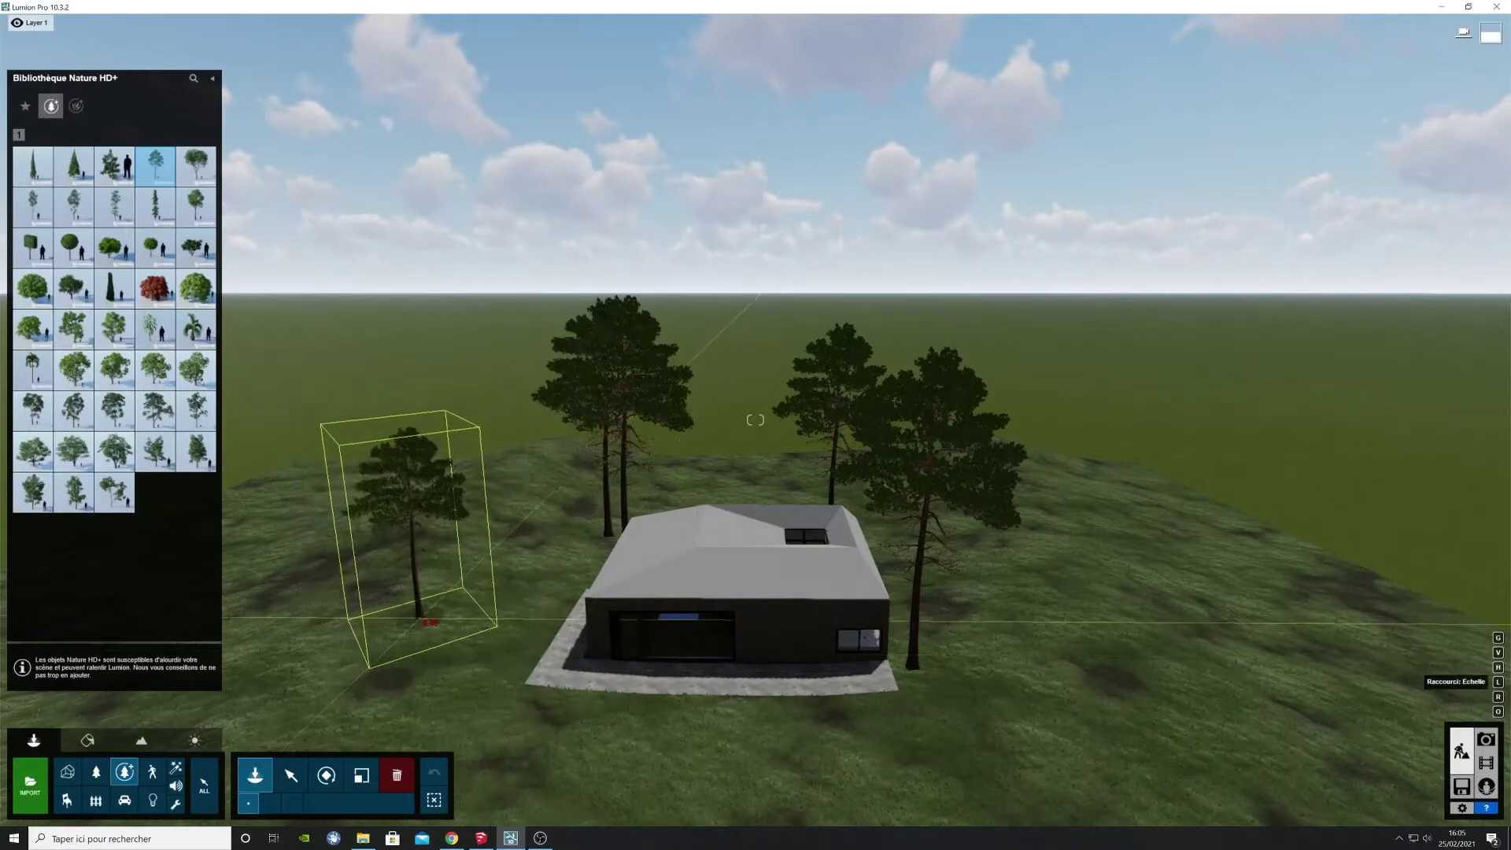
# Step: Place two different large broadleaf trees, one beside the house's left side and one near its front right corner
pyautogui.click(156, 368)
pyautogui.click(516, 600)
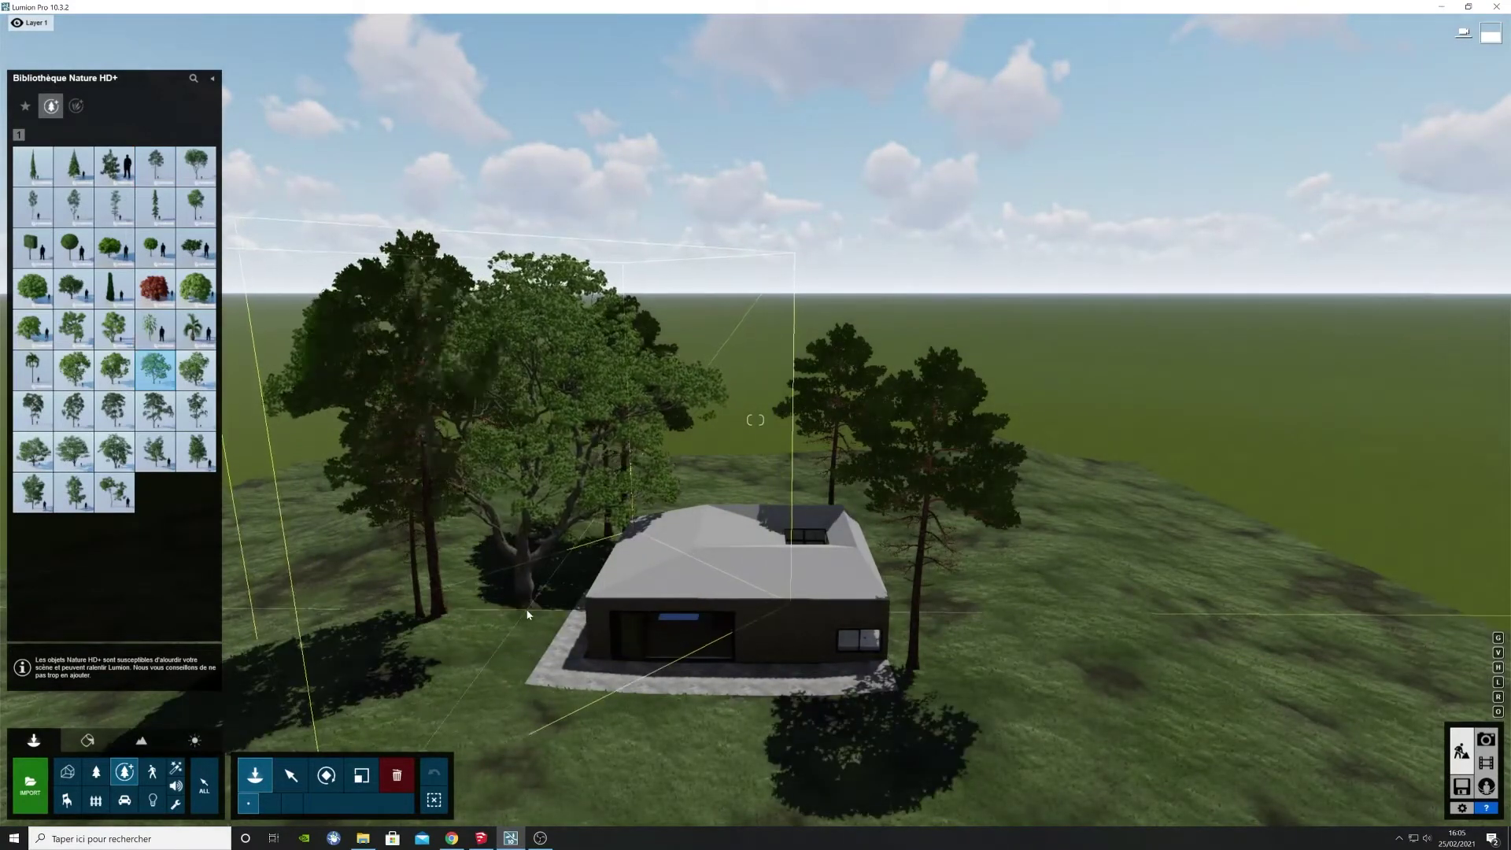
pyautogui.click(156, 409)
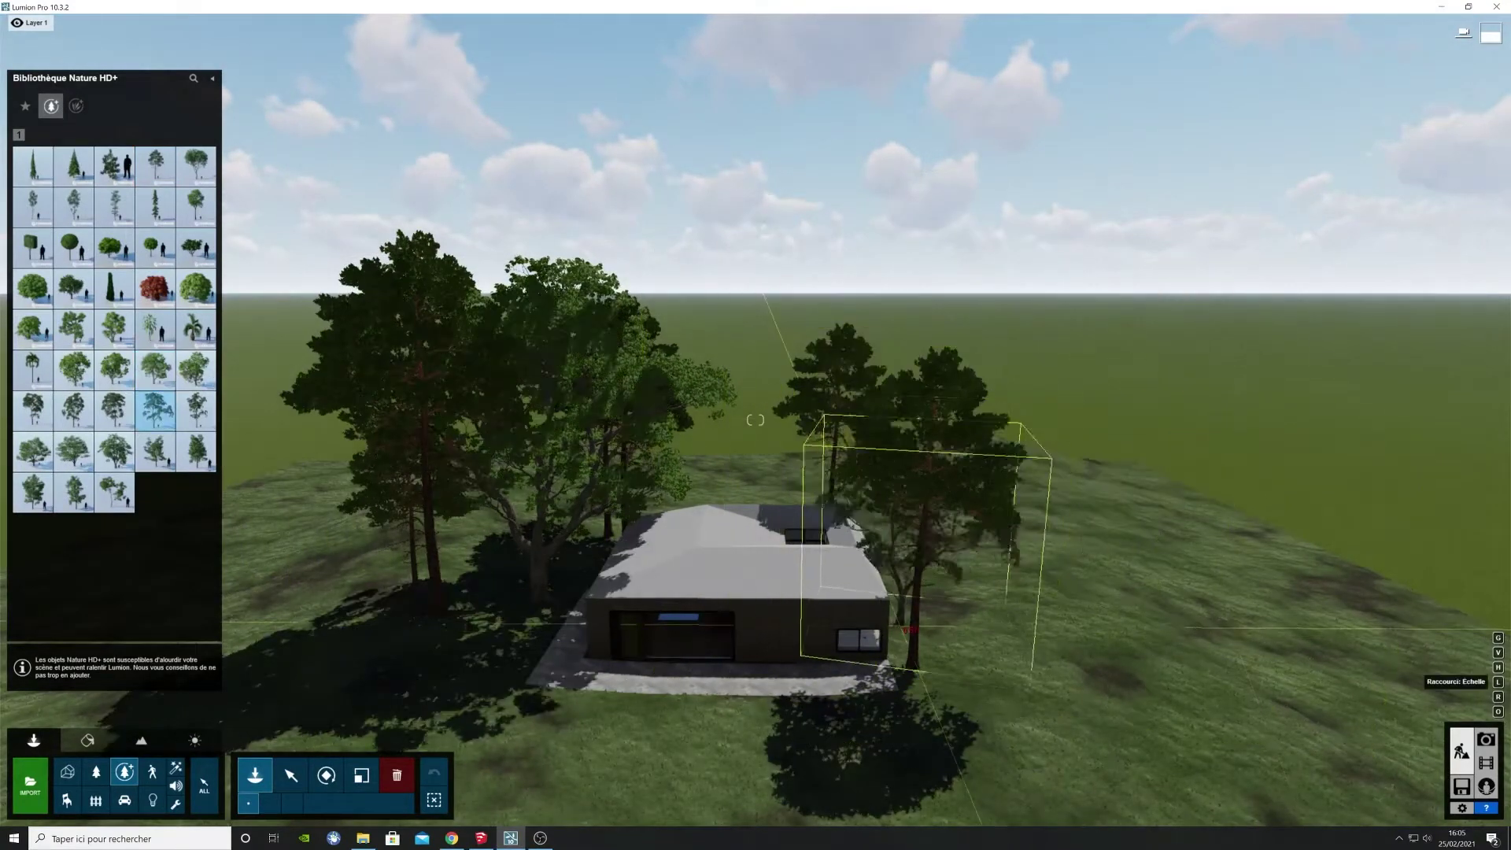
pyautogui.click(935, 752)
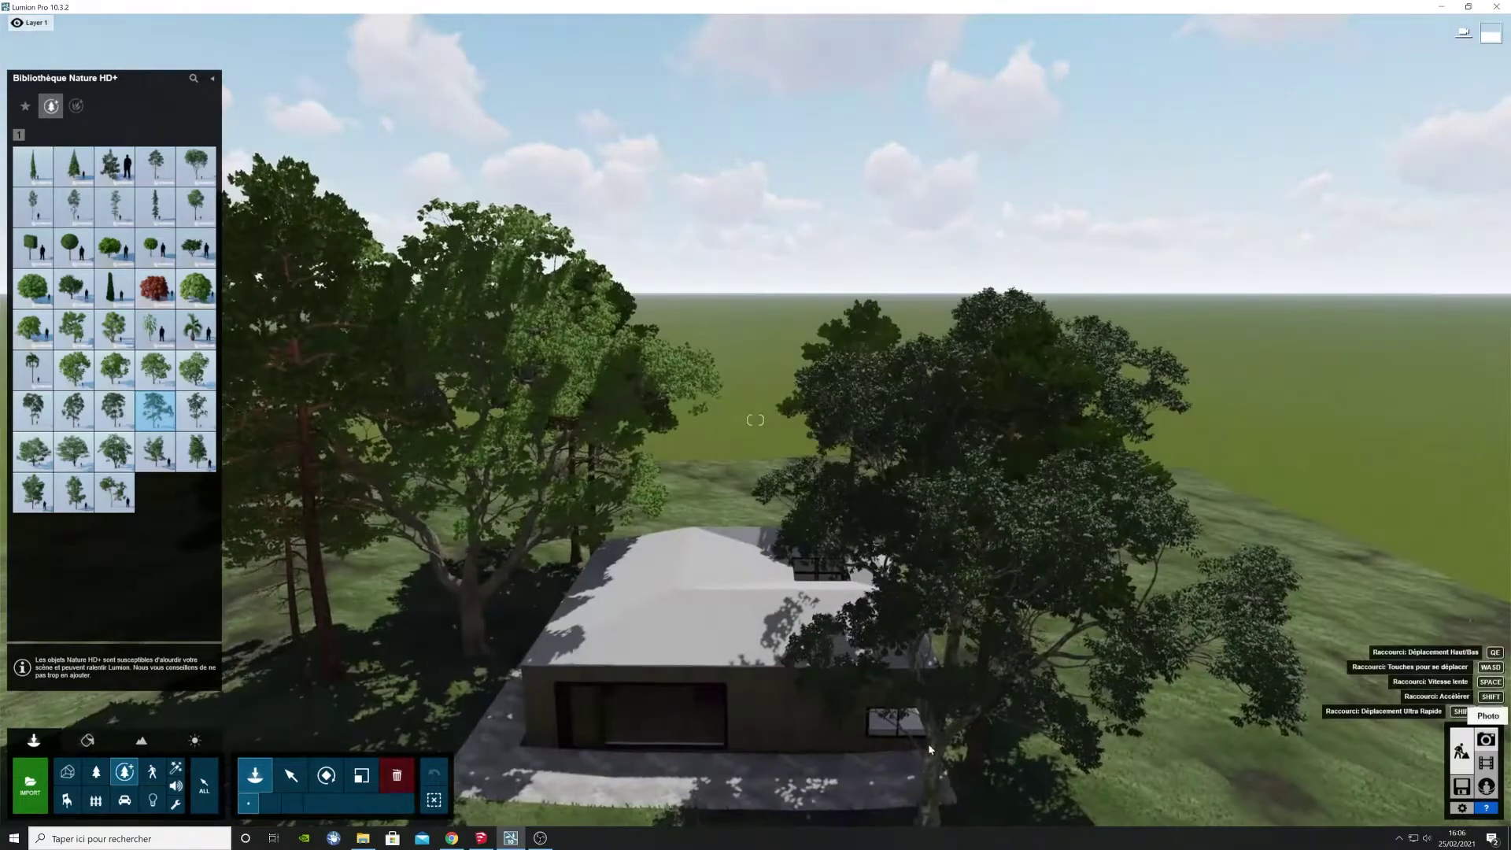
# Step: Move the sweet chestnut closer to the house's left side and rotate it, and bring one left-side pine forward into the foreground
pyautogui.click(1486, 740)
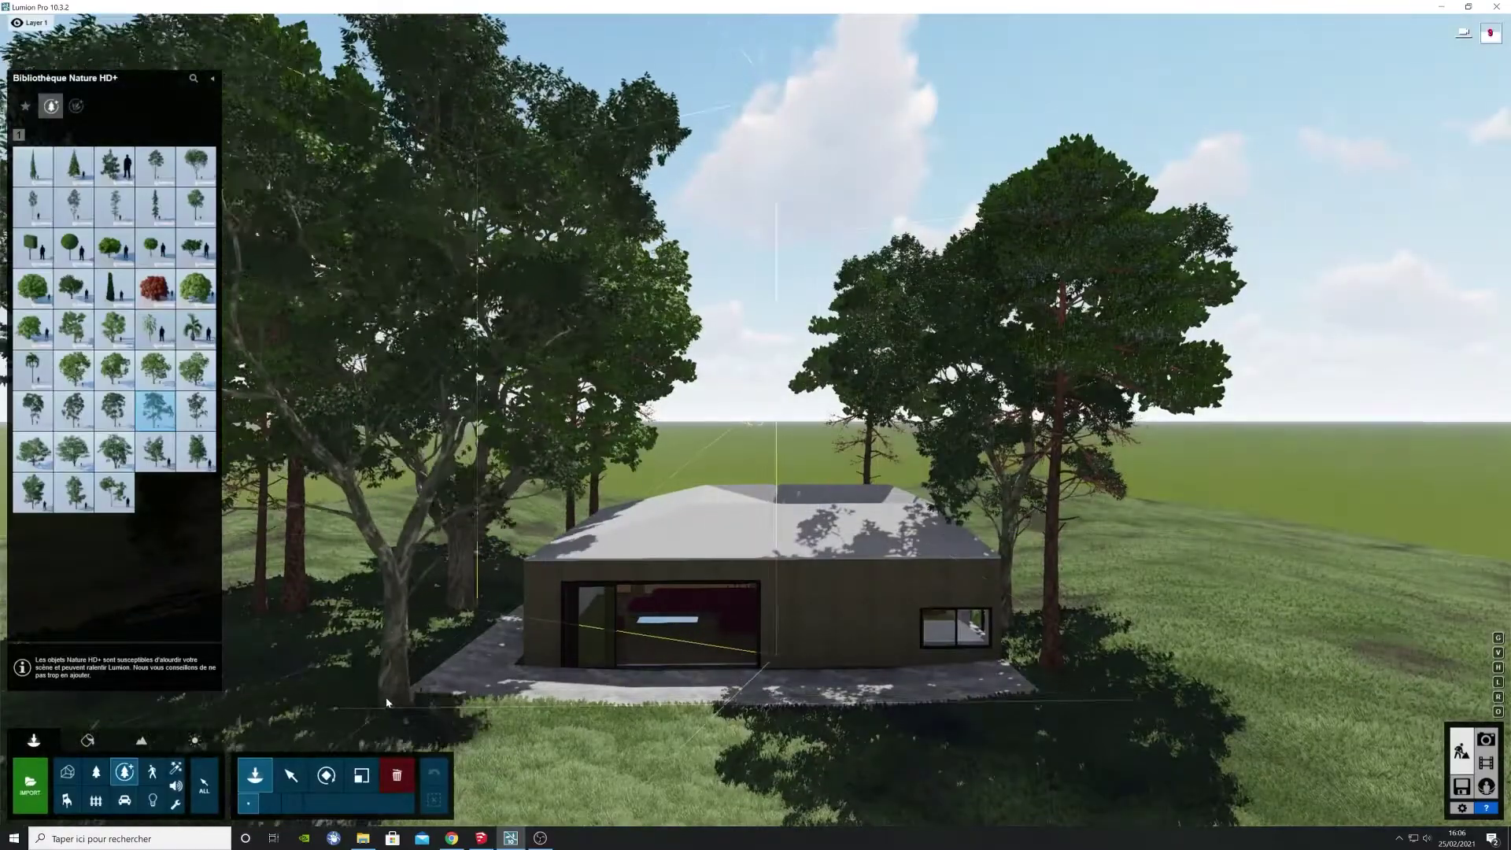
pyautogui.moveTo(460, 607); pyautogui.dragTo(496, 609)
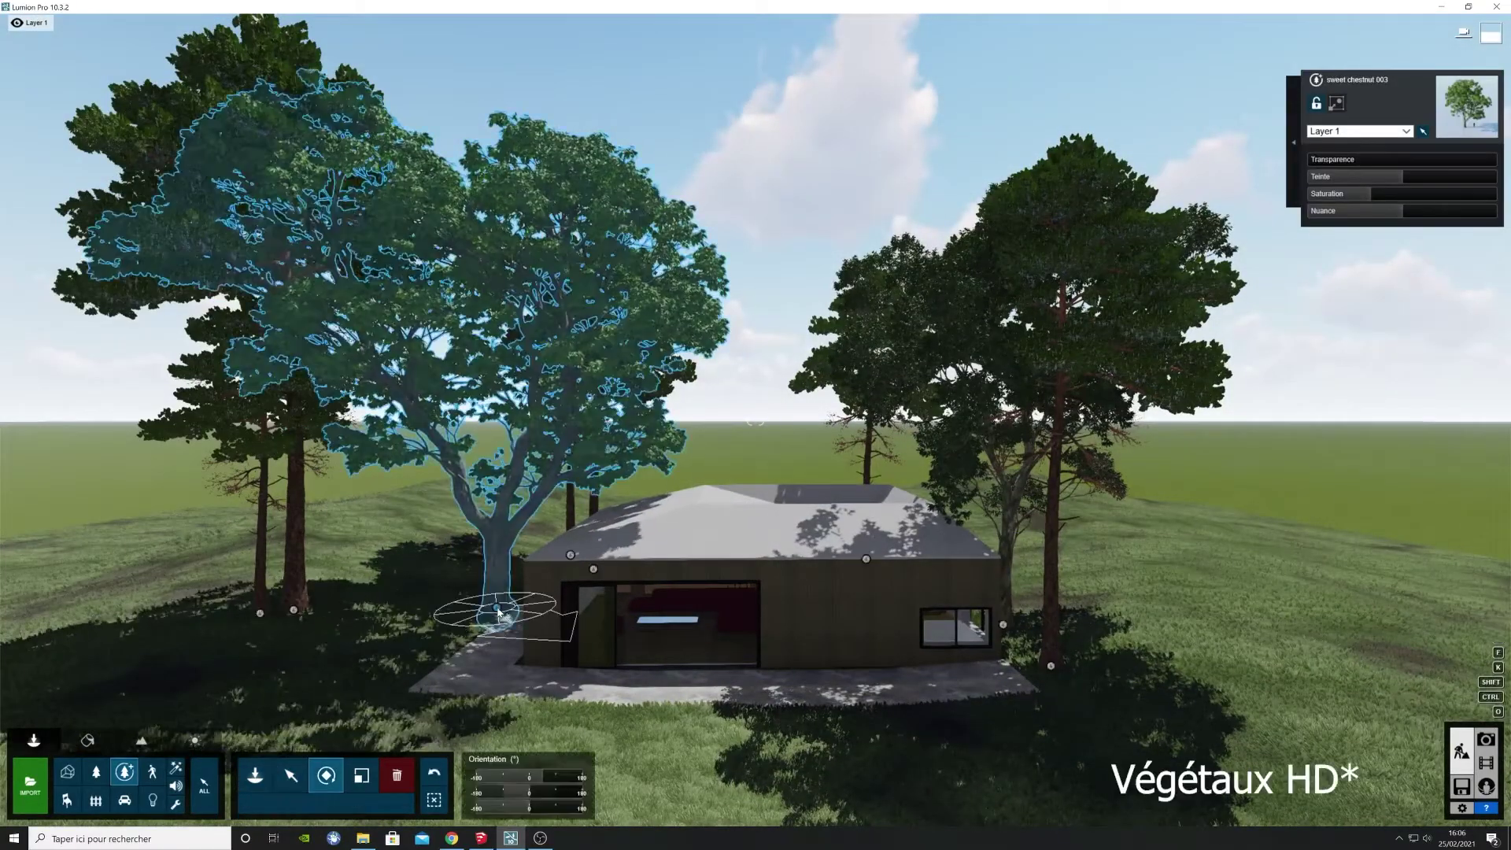
pyautogui.moveTo(496, 609); pyautogui.dragTo(608, 568)
pyautogui.click(294, 610)
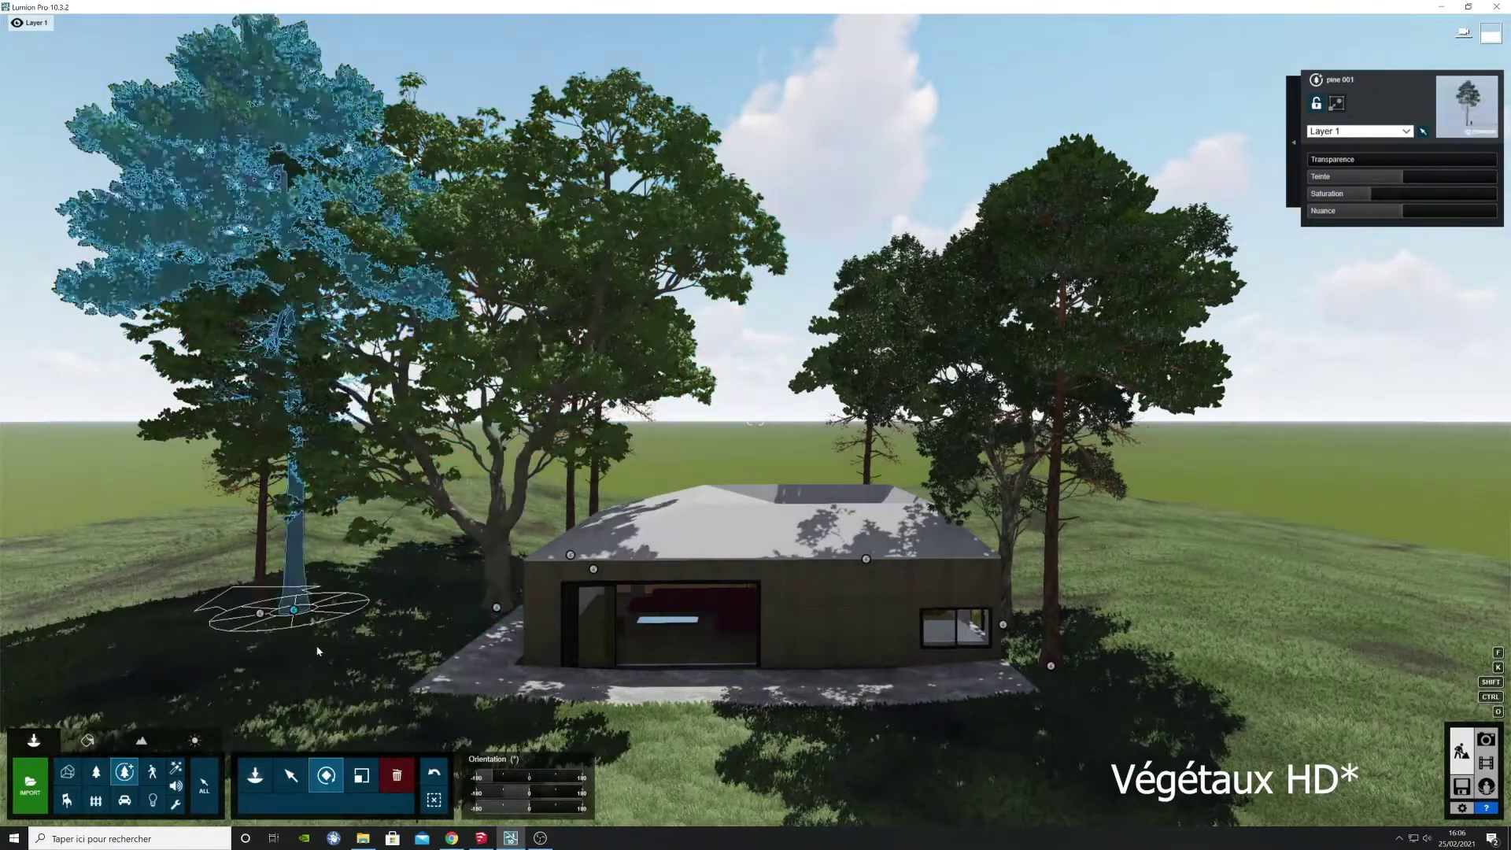
pyautogui.moveTo(296, 622); pyautogui.dragTo(284, 702)
# Step: Frame the house between the trees in photo mode and store the view in photo slot 1
pyautogui.click(1486, 740)
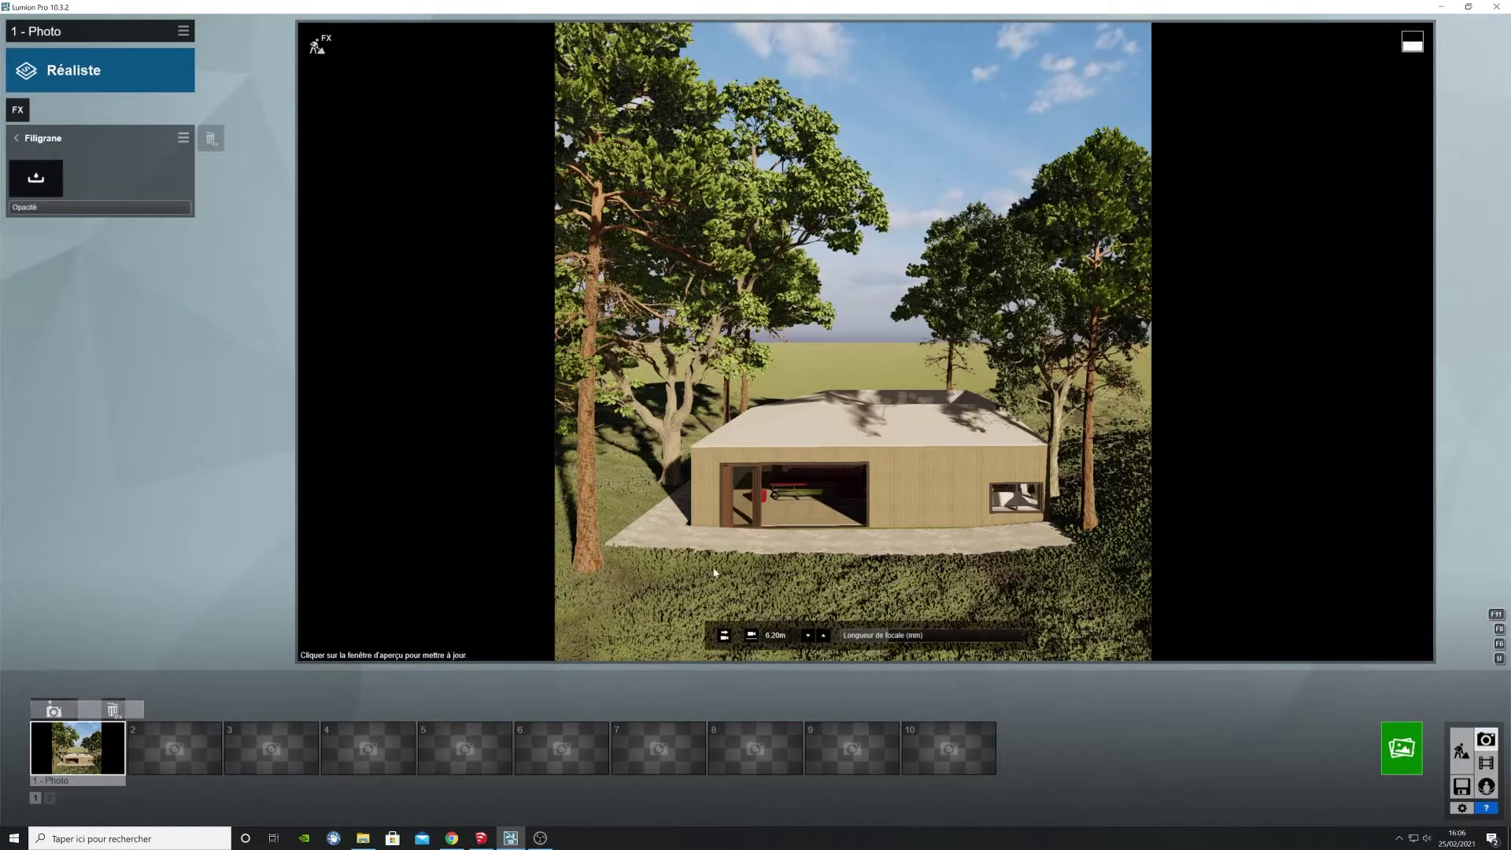
pyautogui.click(53, 710)
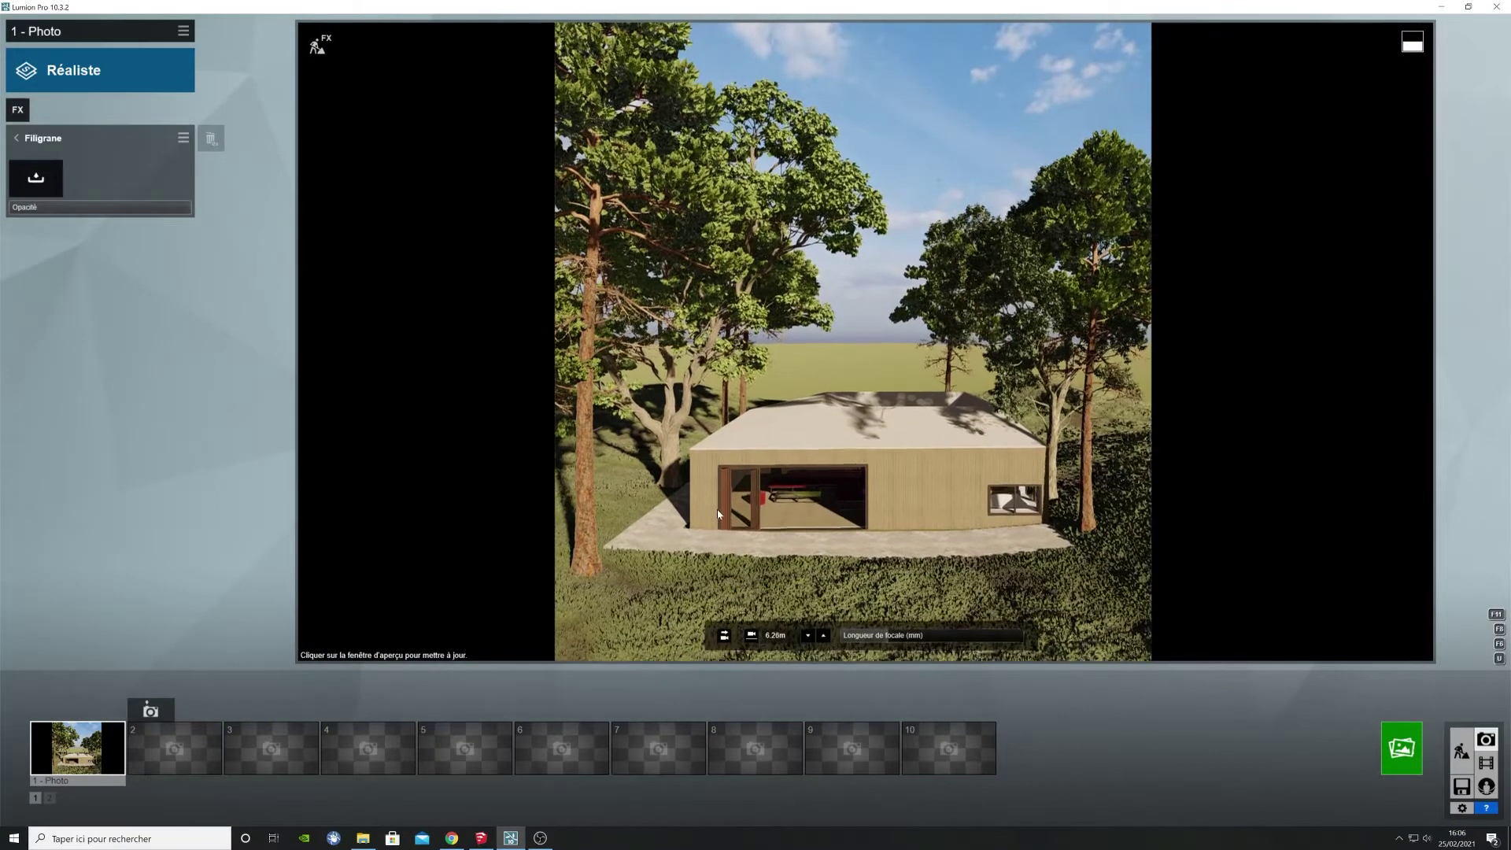
pyautogui.moveTo(718, 515); pyautogui.dragTo(719, 511, button='right')
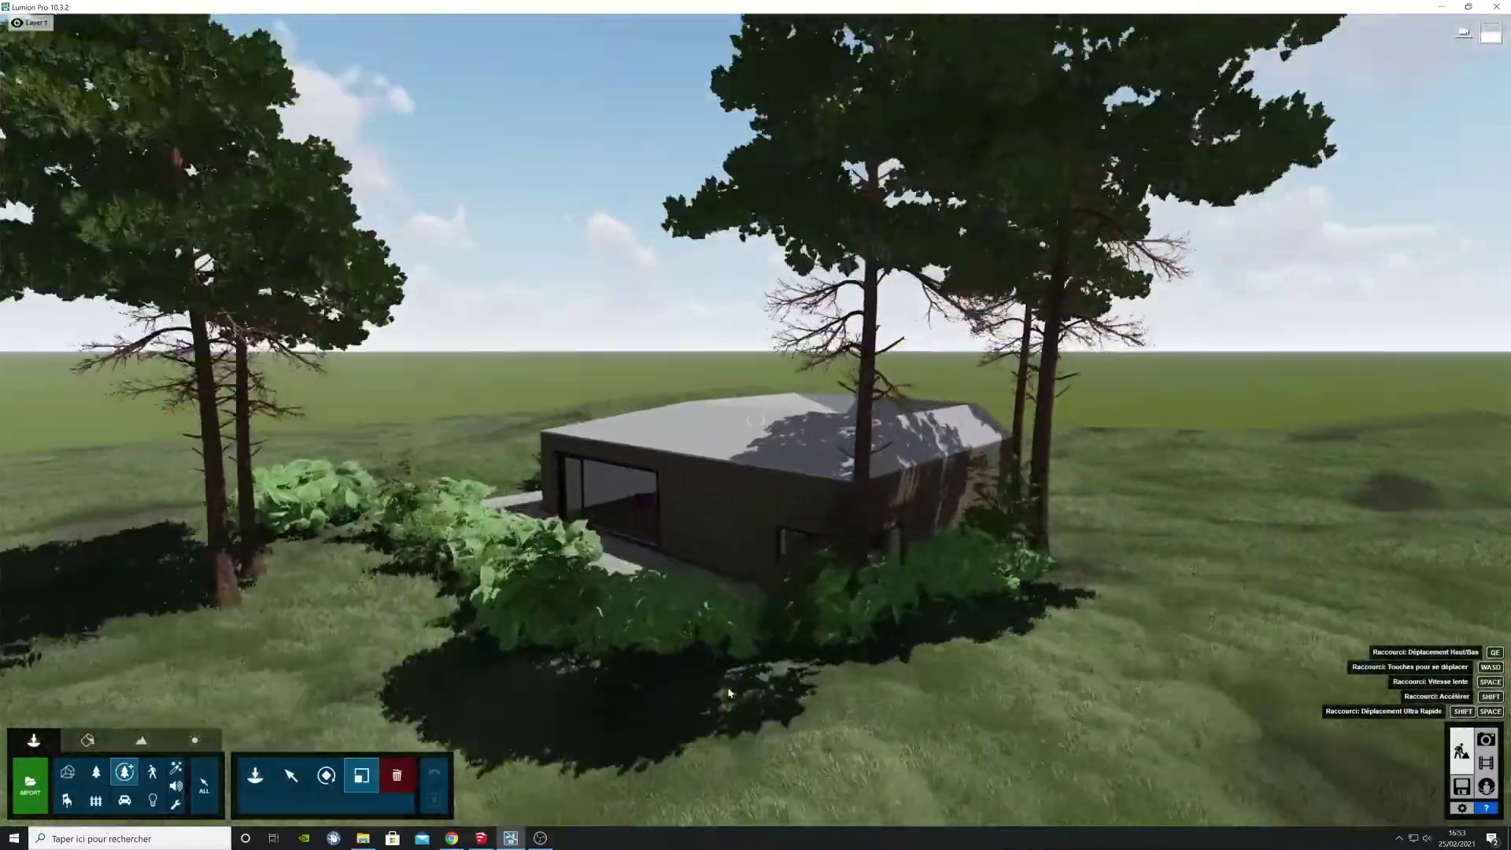
# Step: Plant large-leaved foliage and bushy shrubs from the Nature library around the sides and corners of the house
pyautogui.moveTo(728, 693); pyautogui.dragTo(828, 723, button='right')
pyautogui.press('s')
pyautogui.click(96, 772)
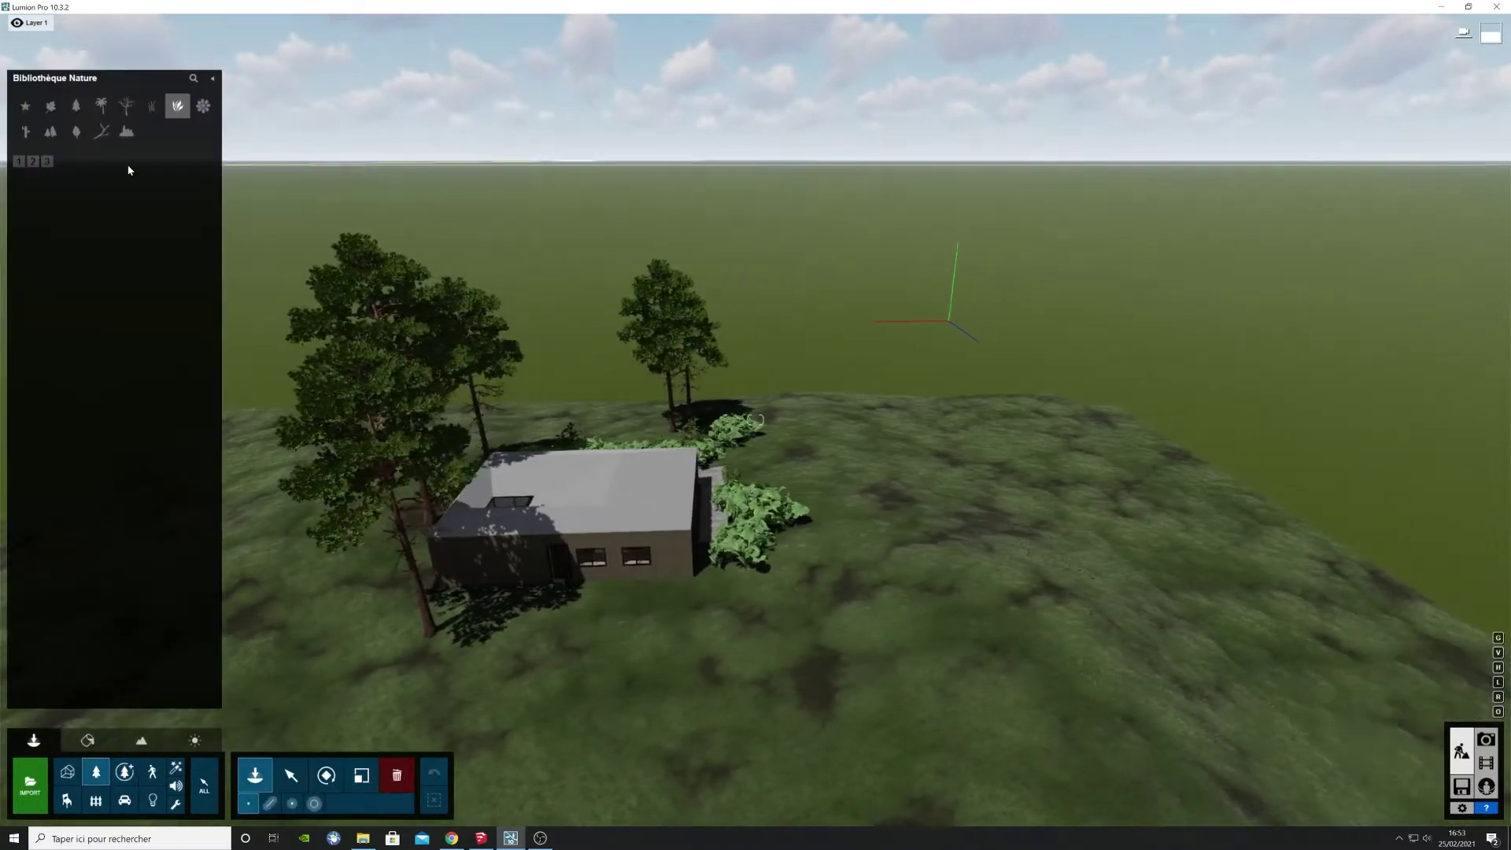
pyautogui.click(114, 642)
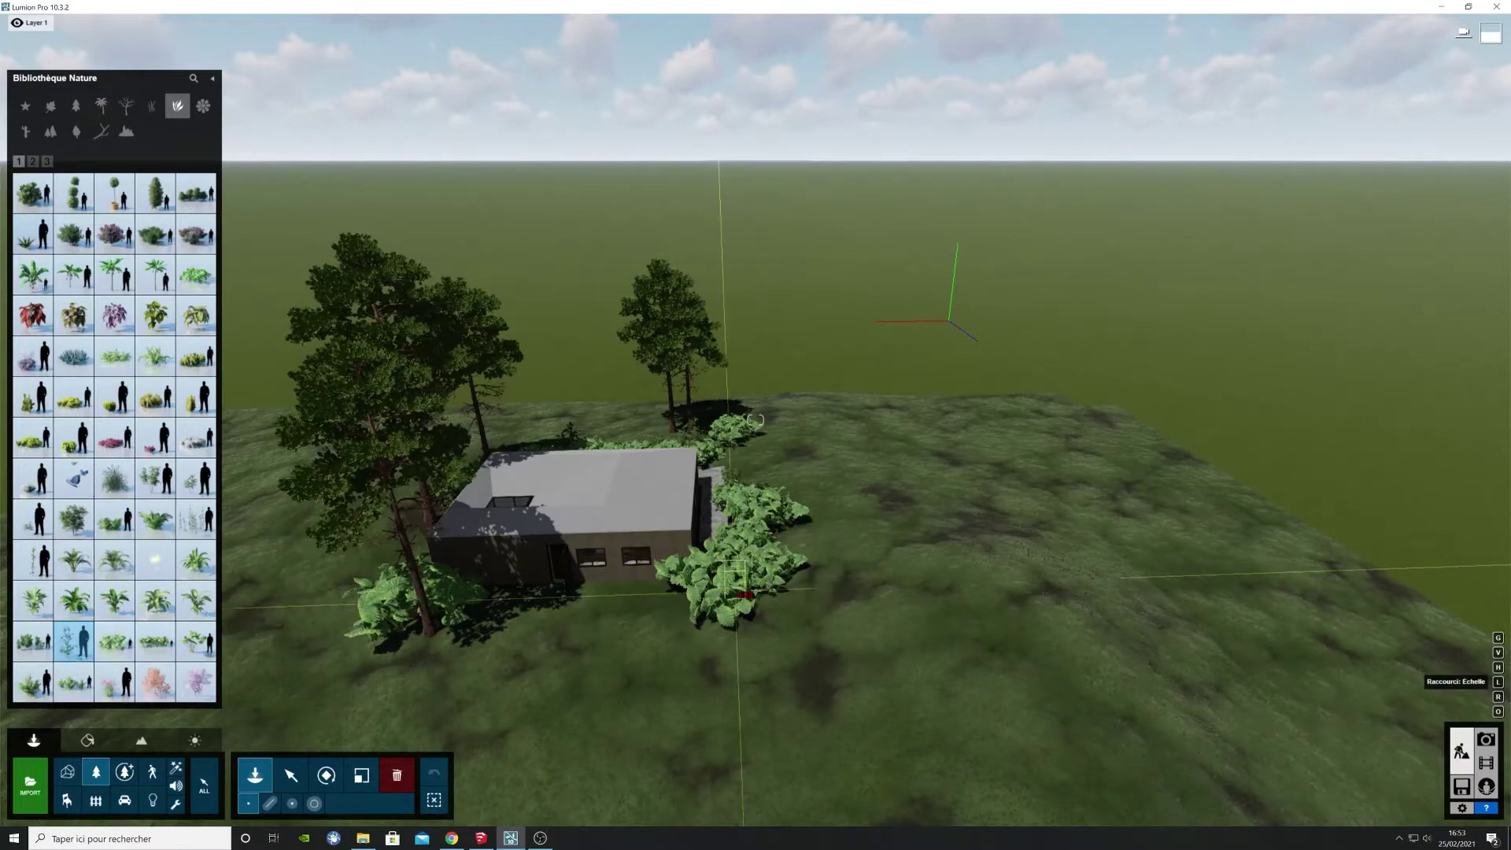
pyautogui.press('w')
pyautogui.moveTo(740, 596); pyautogui.dragTo(669, 582, button='right')
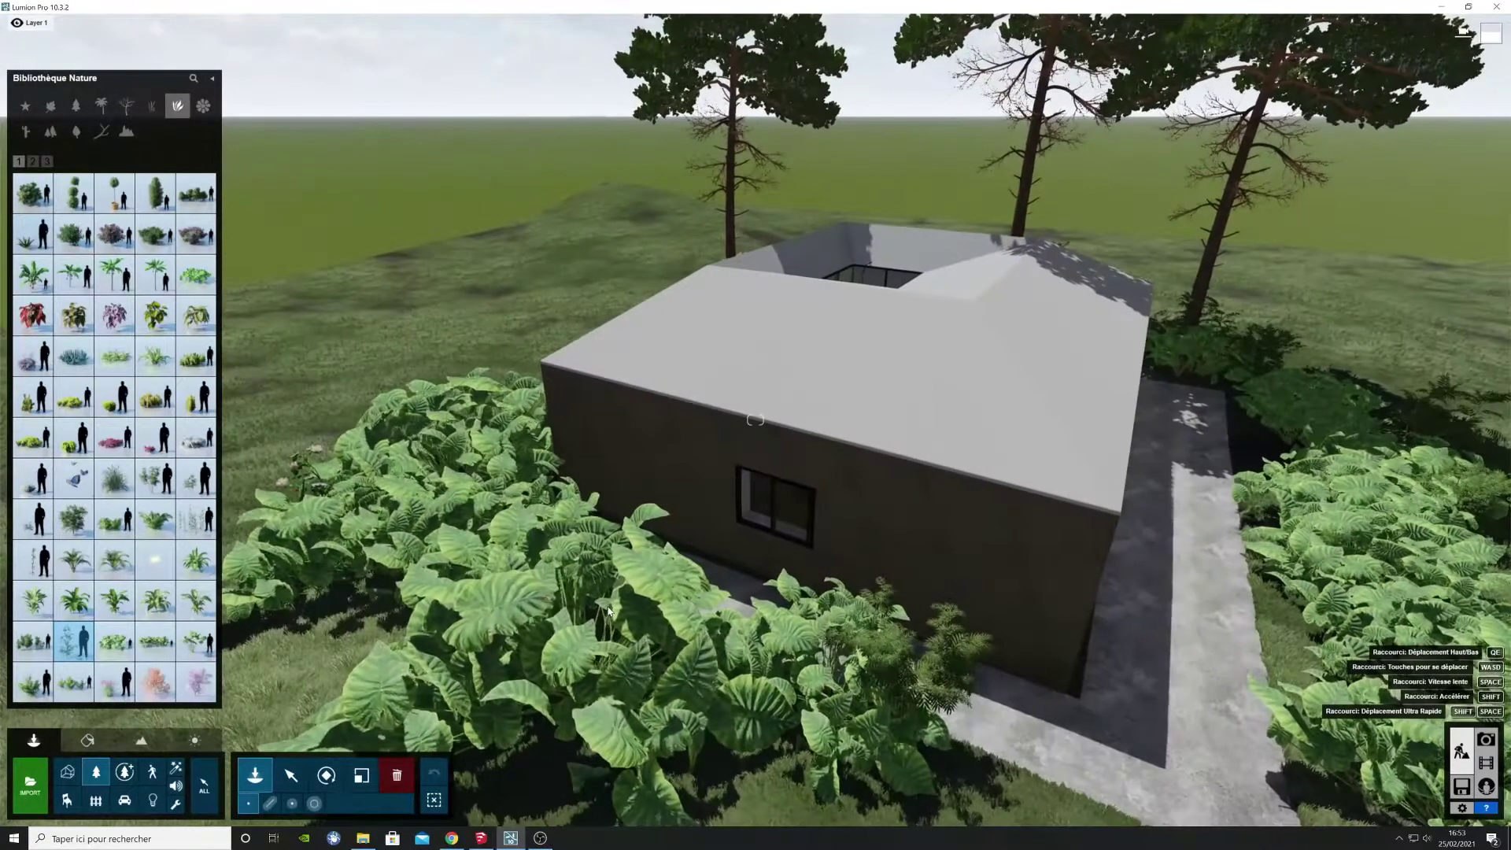
# Step: Add feathery fern-like plants among the large-leaved foliage, and restore the saved viewpoint of photo 1 in photo mode
pyautogui.click(112, 551)
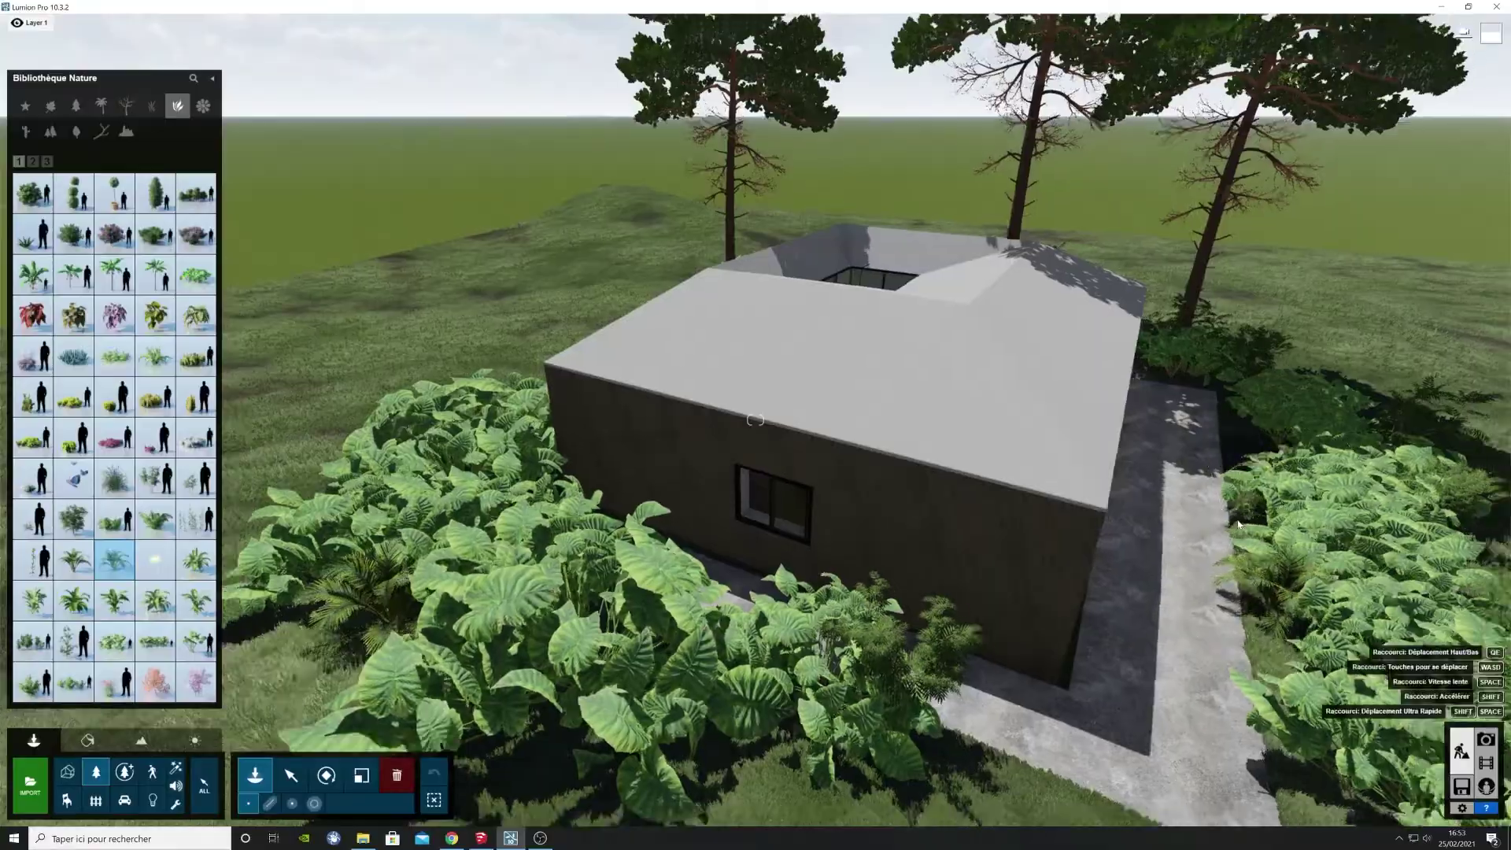
pyautogui.press('d')
pyautogui.moveTo(1238, 525); pyautogui.dragTo(677, 555, button='right')
pyautogui.press('w')
pyautogui.click(1486, 740)
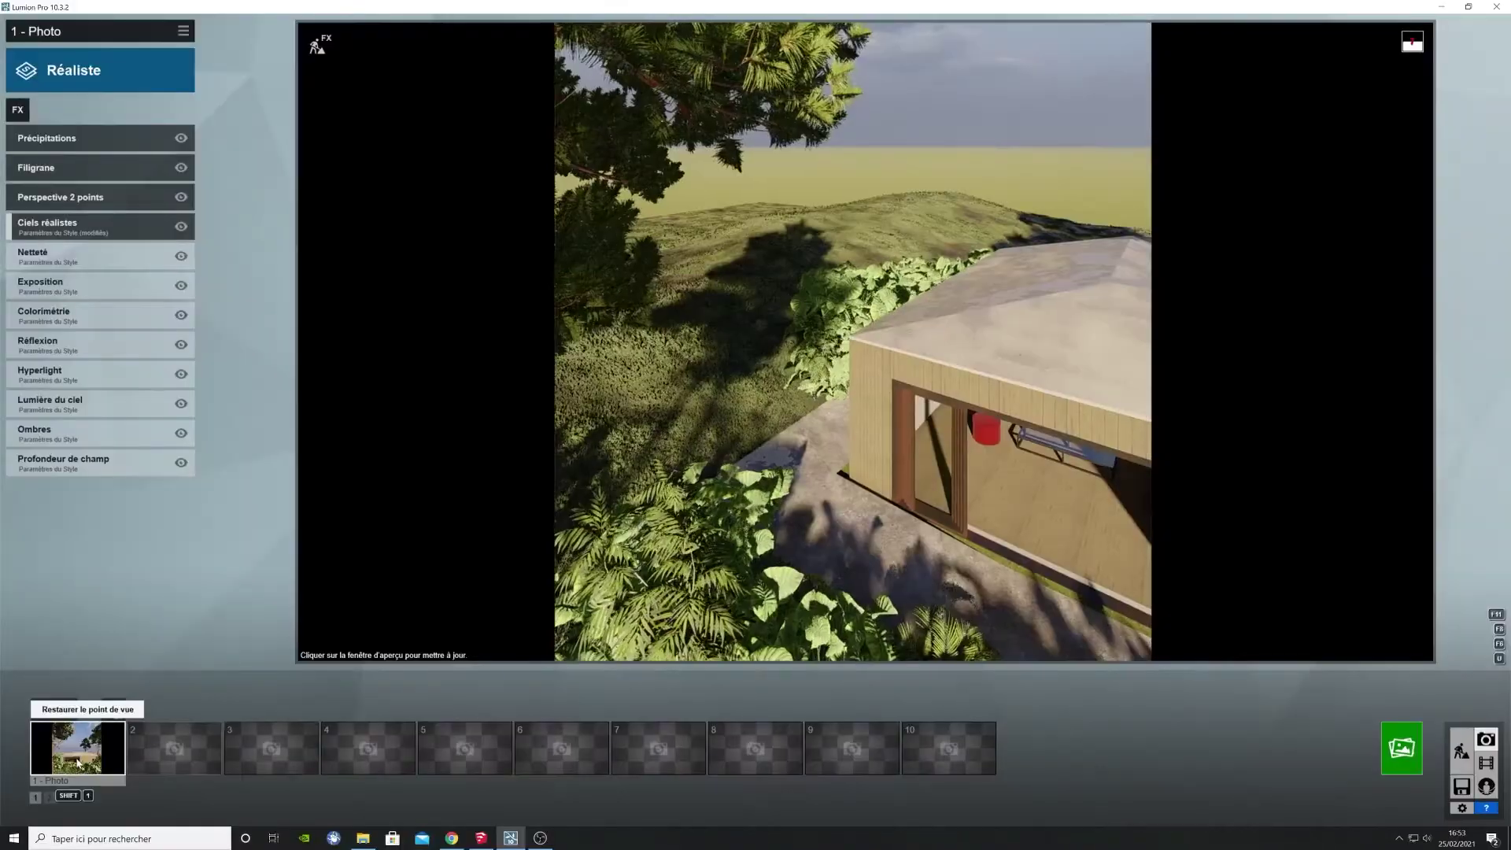
pyautogui.click(78, 762)
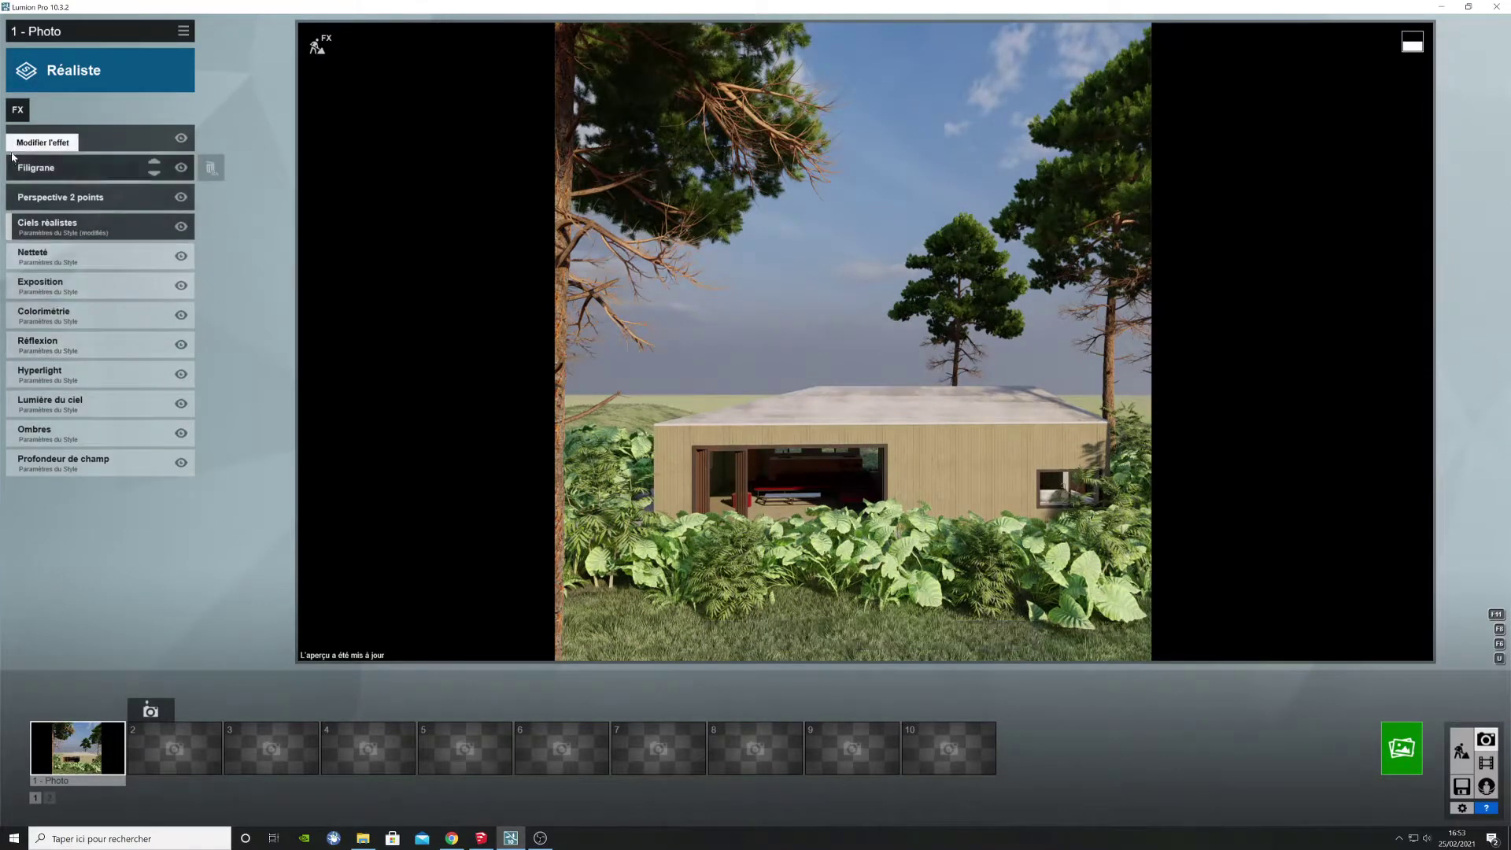
# Step: Try the Brouillards/Poussières effect with reduced fog density and maximum fog brightness, and switch it off
pyautogui.click(18, 109)
pyautogui.click(679, 288)
pyautogui.moveTo(78, 163); pyautogui.dragTo(3, 181)
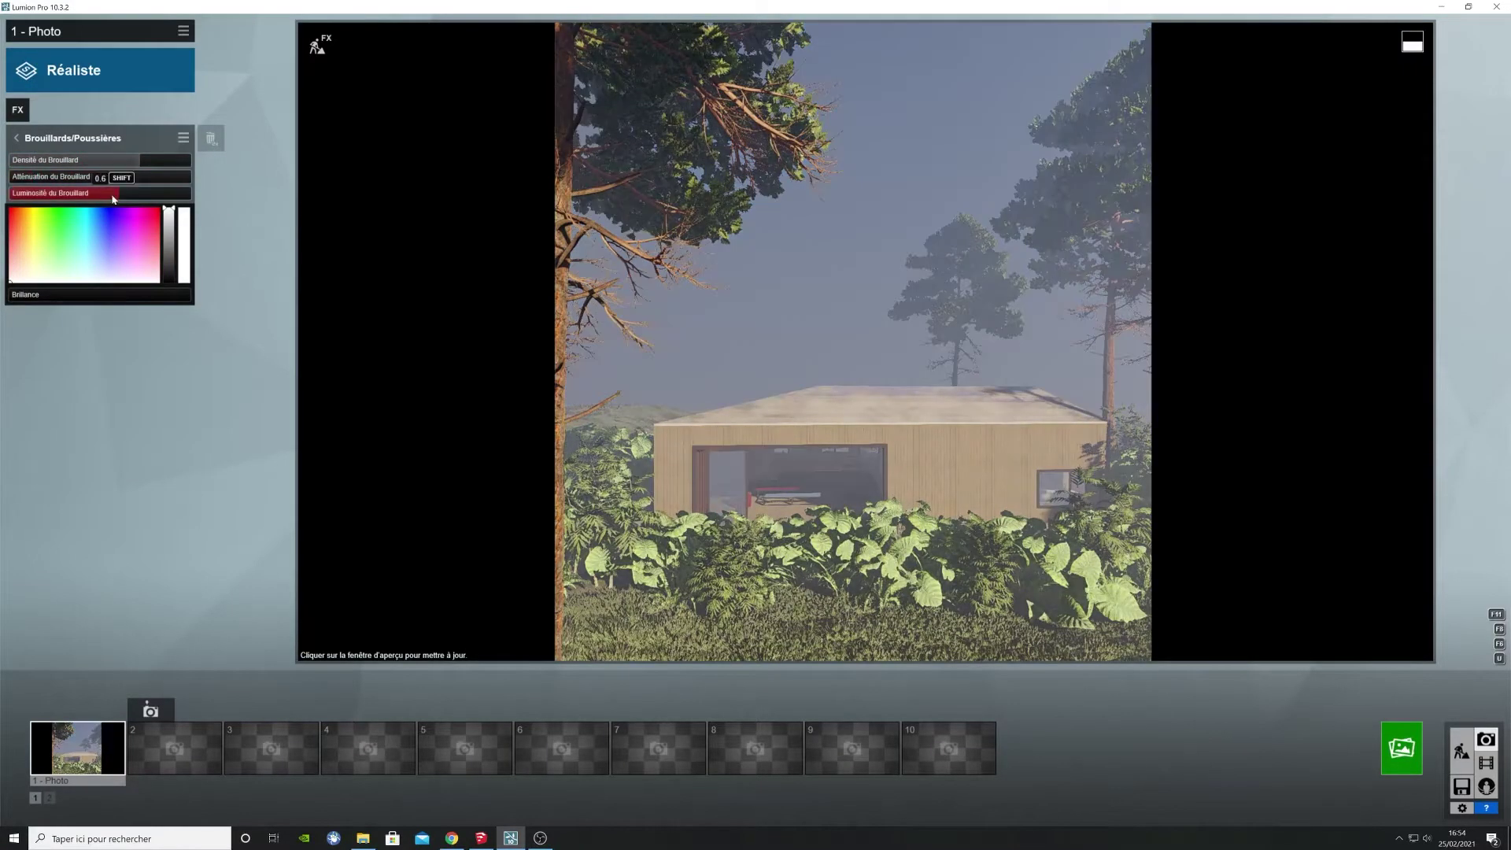
pyautogui.moveTo(113, 199); pyautogui.dragTo(113, 163)
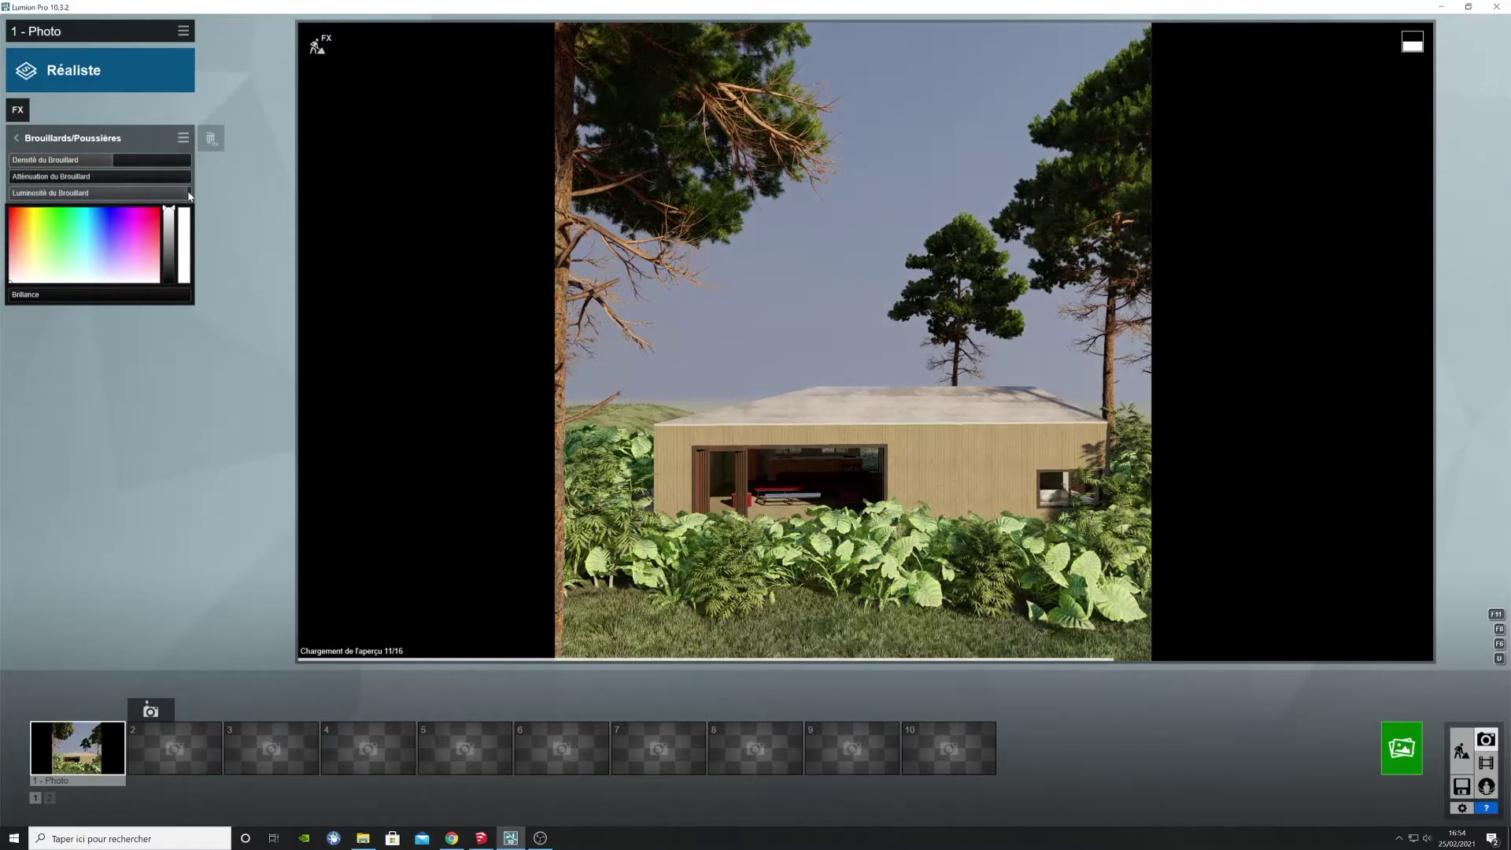
pyautogui.moveTo(188, 195); pyautogui.dragTo(191, 194)
pyautogui.moveTo(105, 229); pyautogui.dragTo(22, 303)
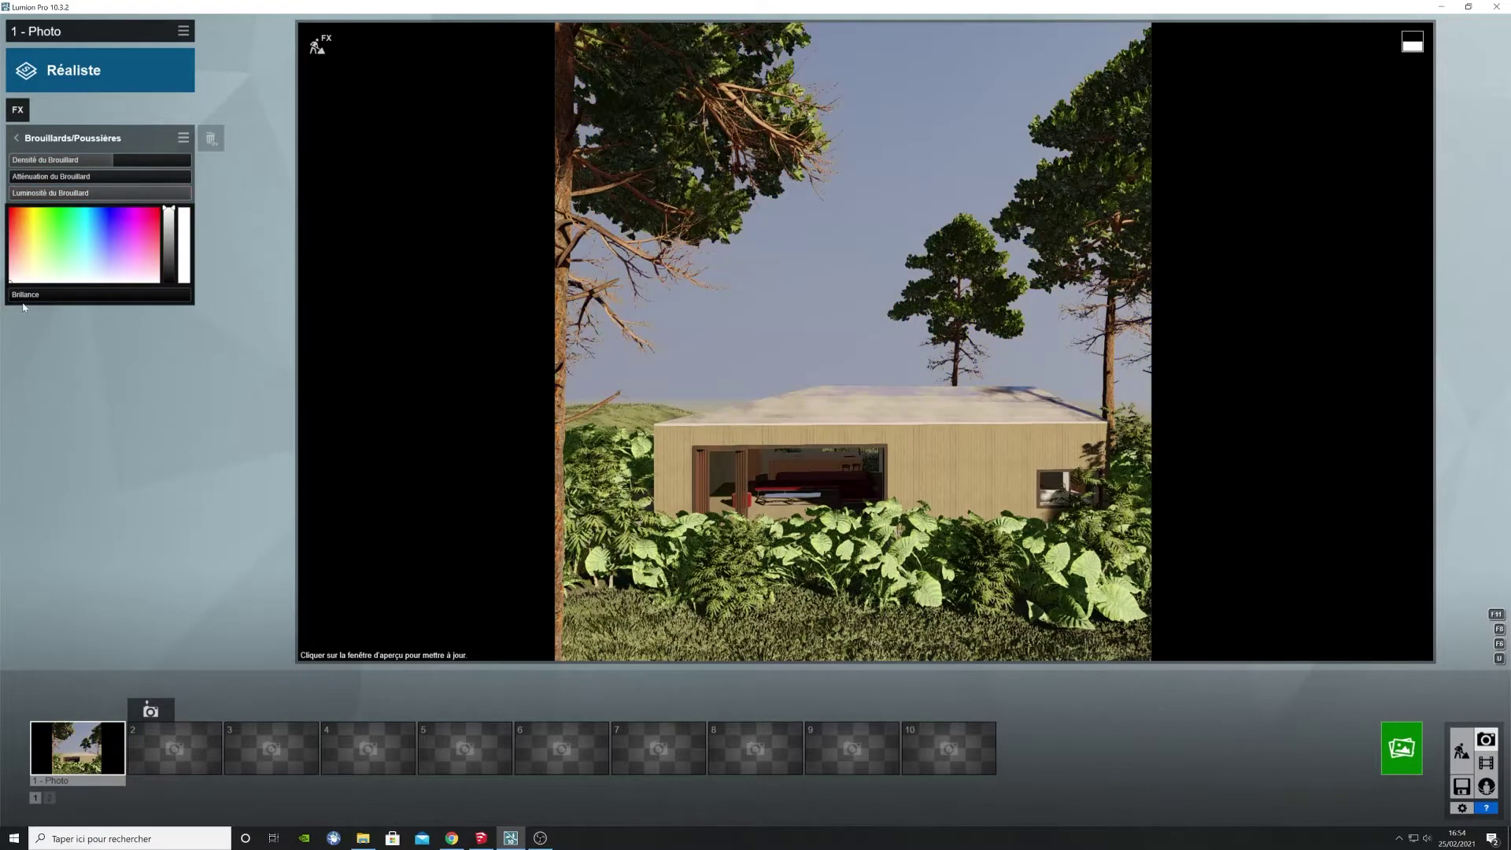
pyautogui.click(25, 140)
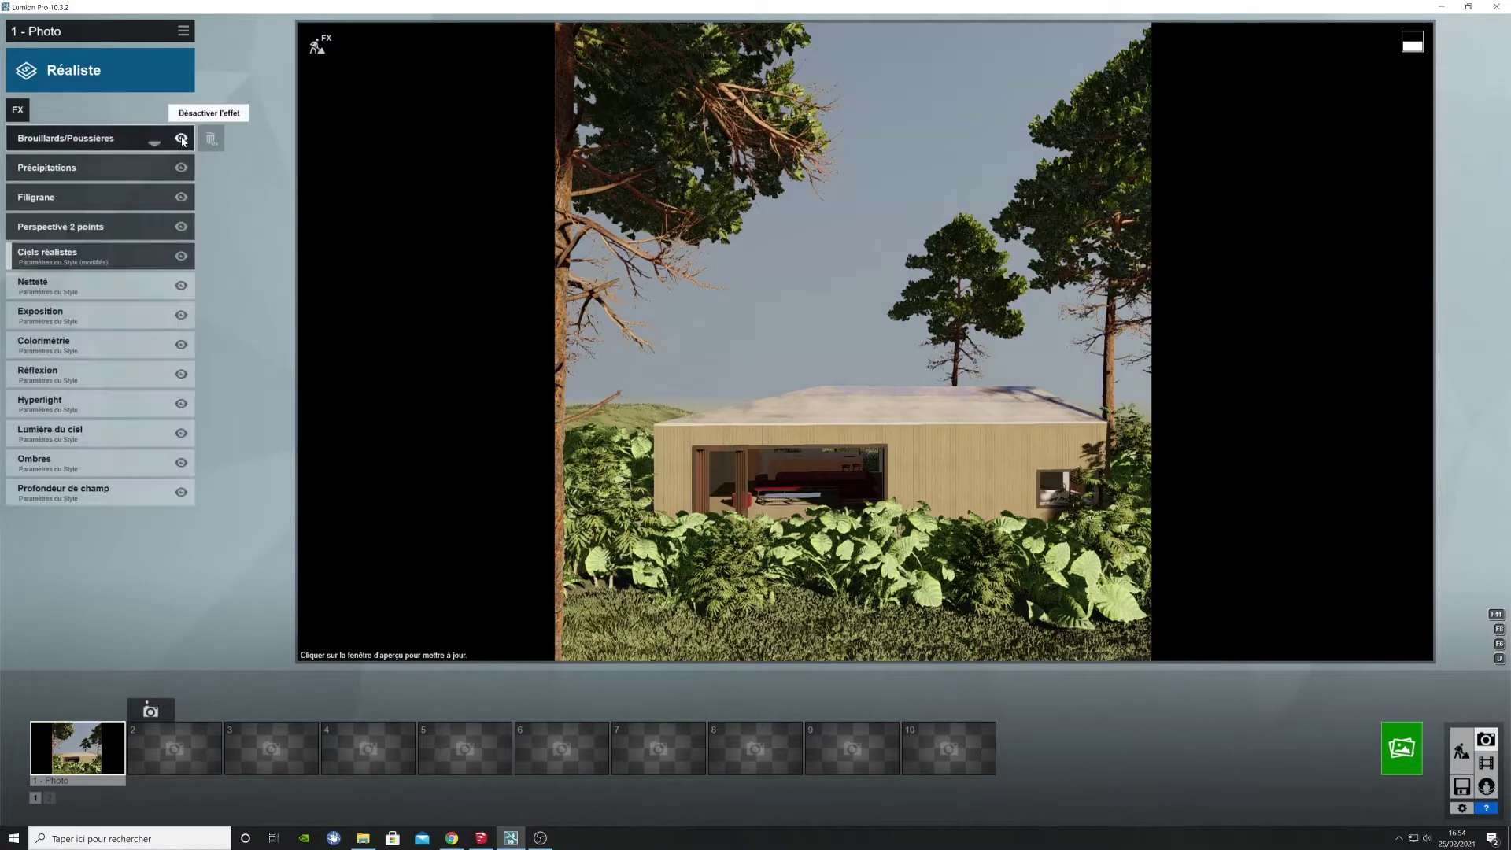
# Step: Adjust the intensity of the Netteté effect and check the Exposition effect's settings
pyautogui.click(21, 162)
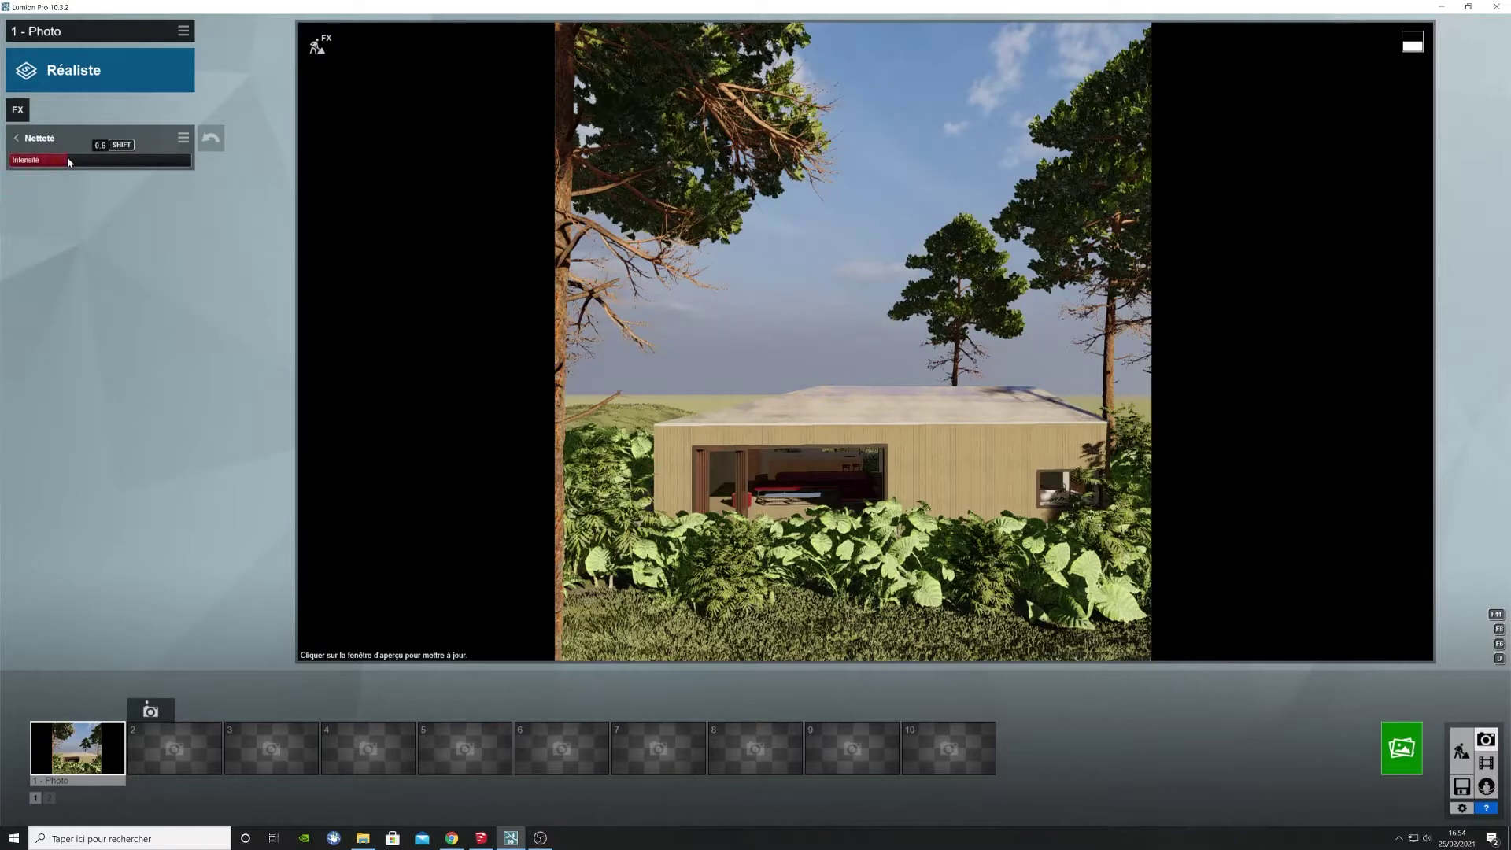
pyautogui.click(33, 141)
pyautogui.click(79, 312)
pyautogui.click(33, 141)
# Step: Cool the photo's temperature, raise the tint, and lower the brightness and saturation in the Colorimétrie effect
pyautogui.click(77, 178)
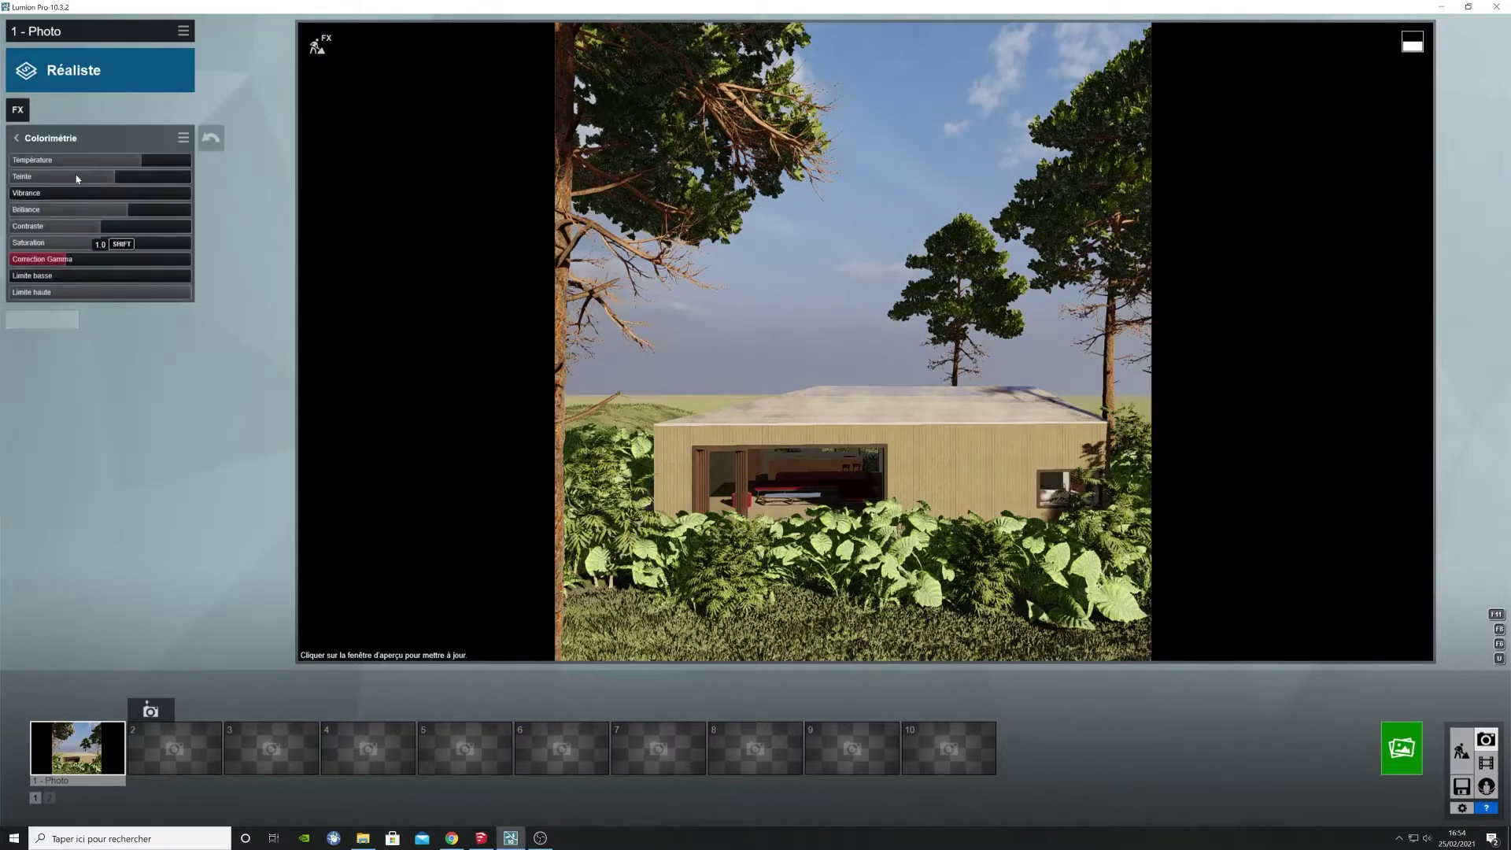
pyautogui.moveTo(144, 162); pyautogui.dragTo(421, 184)
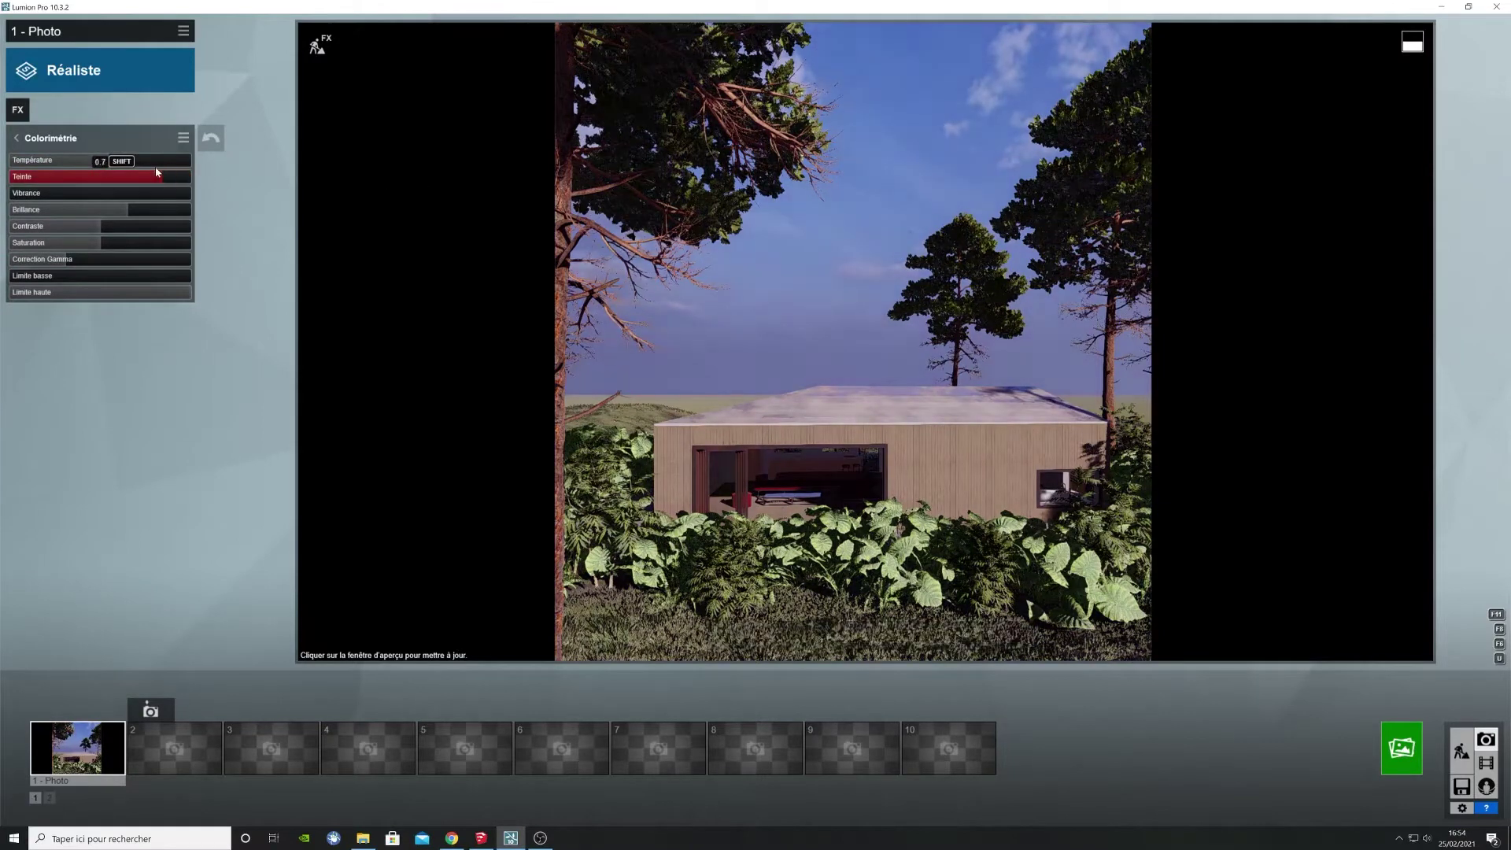
pyautogui.moveTo(124, 213); pyautogui.dragTo(85, 243)
pyautogui.click(18, 139)
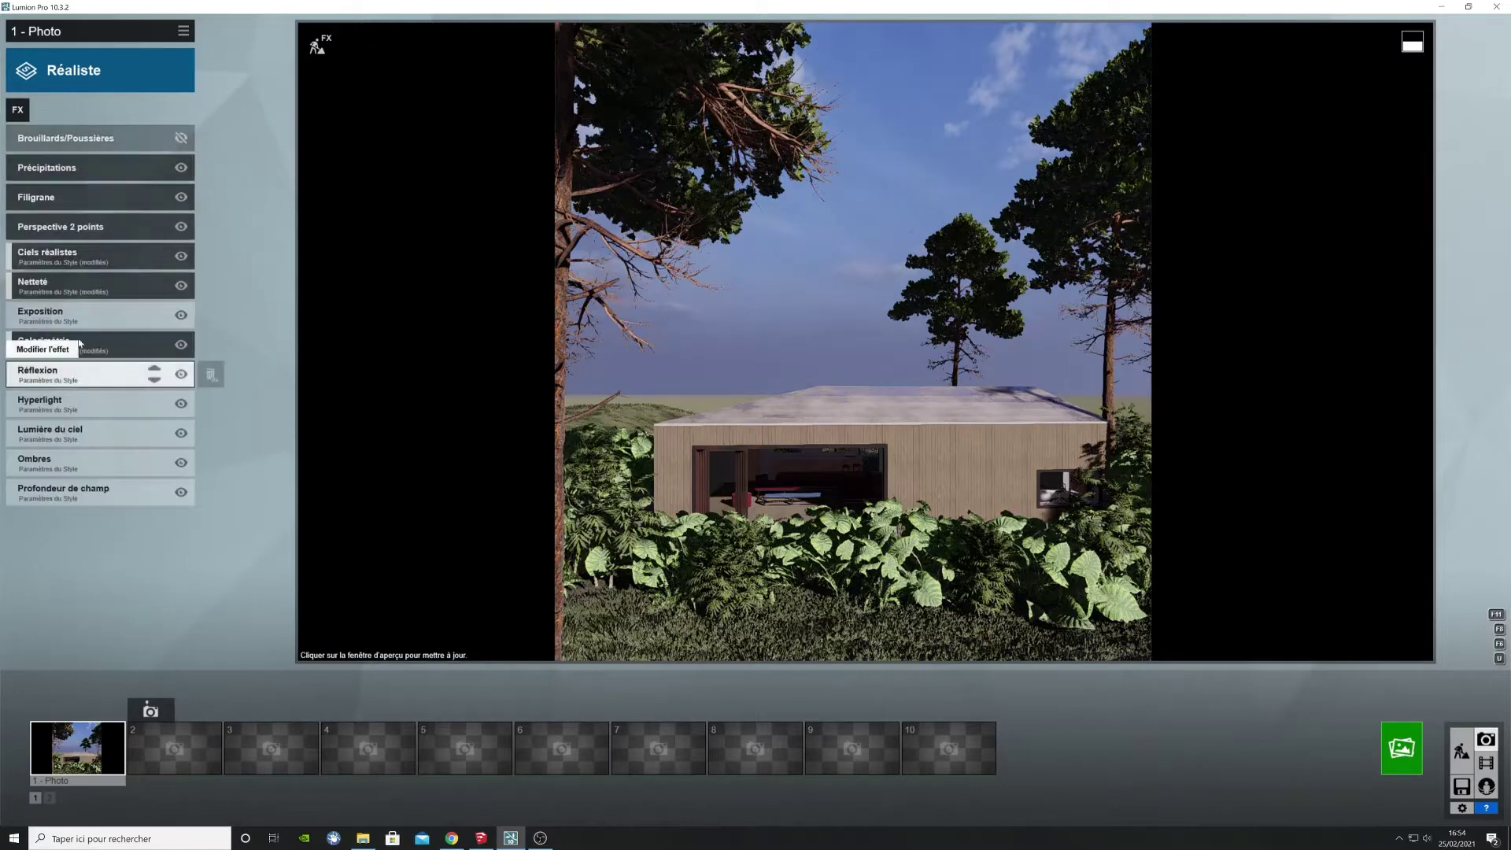
# Step: Edit the Réflexion effect's planes and add reflection planes on the house's roof and front facade
pyautogui.click(48, 373)
pyautogui.click(45, 173)
pyautogui.click(22, 801)
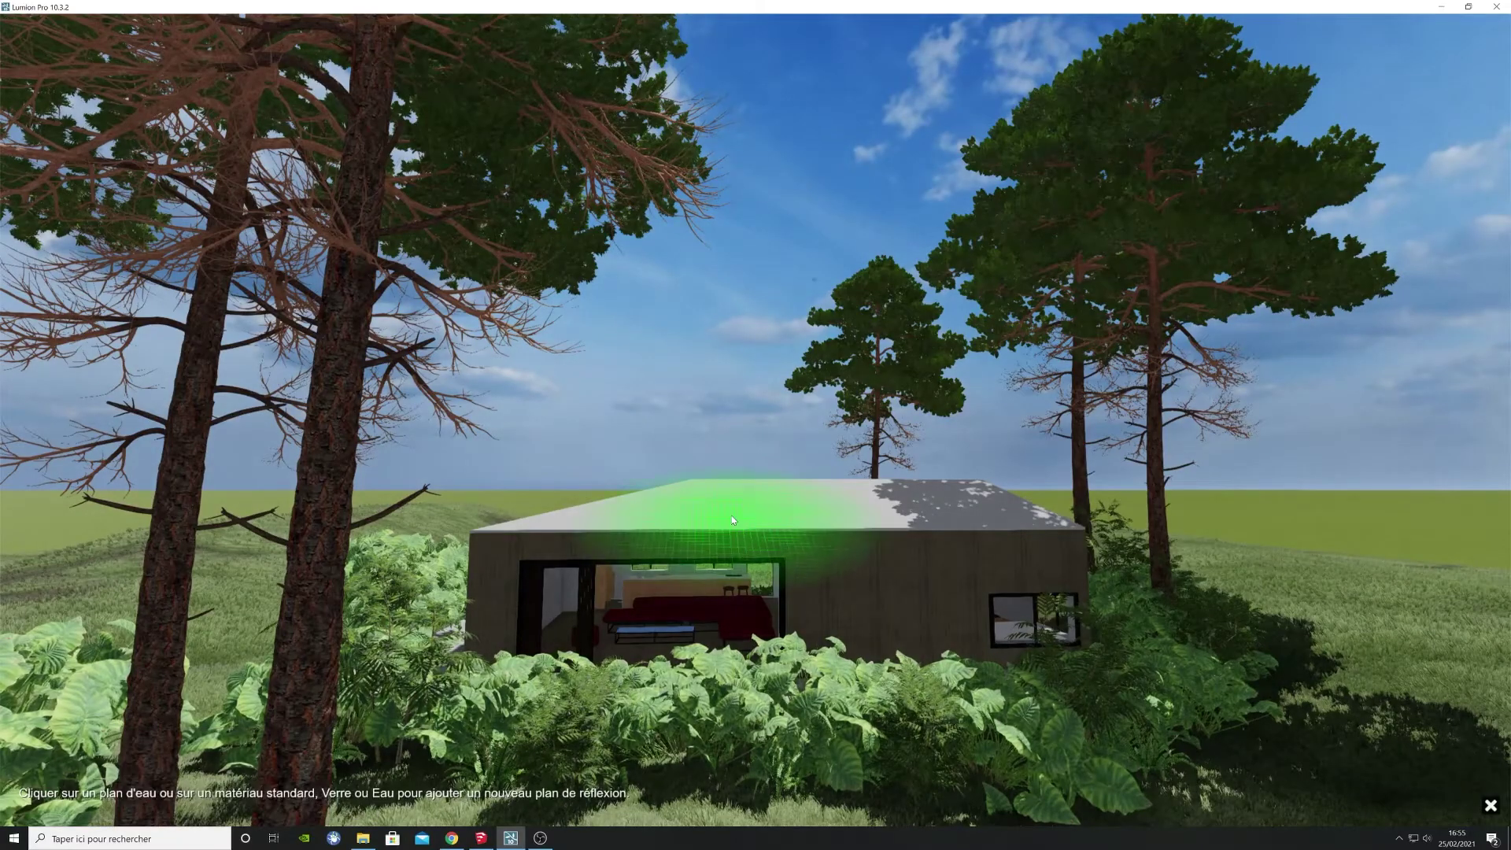
pyautogui.click(669, 515)
pyautogui.click(53, 801)
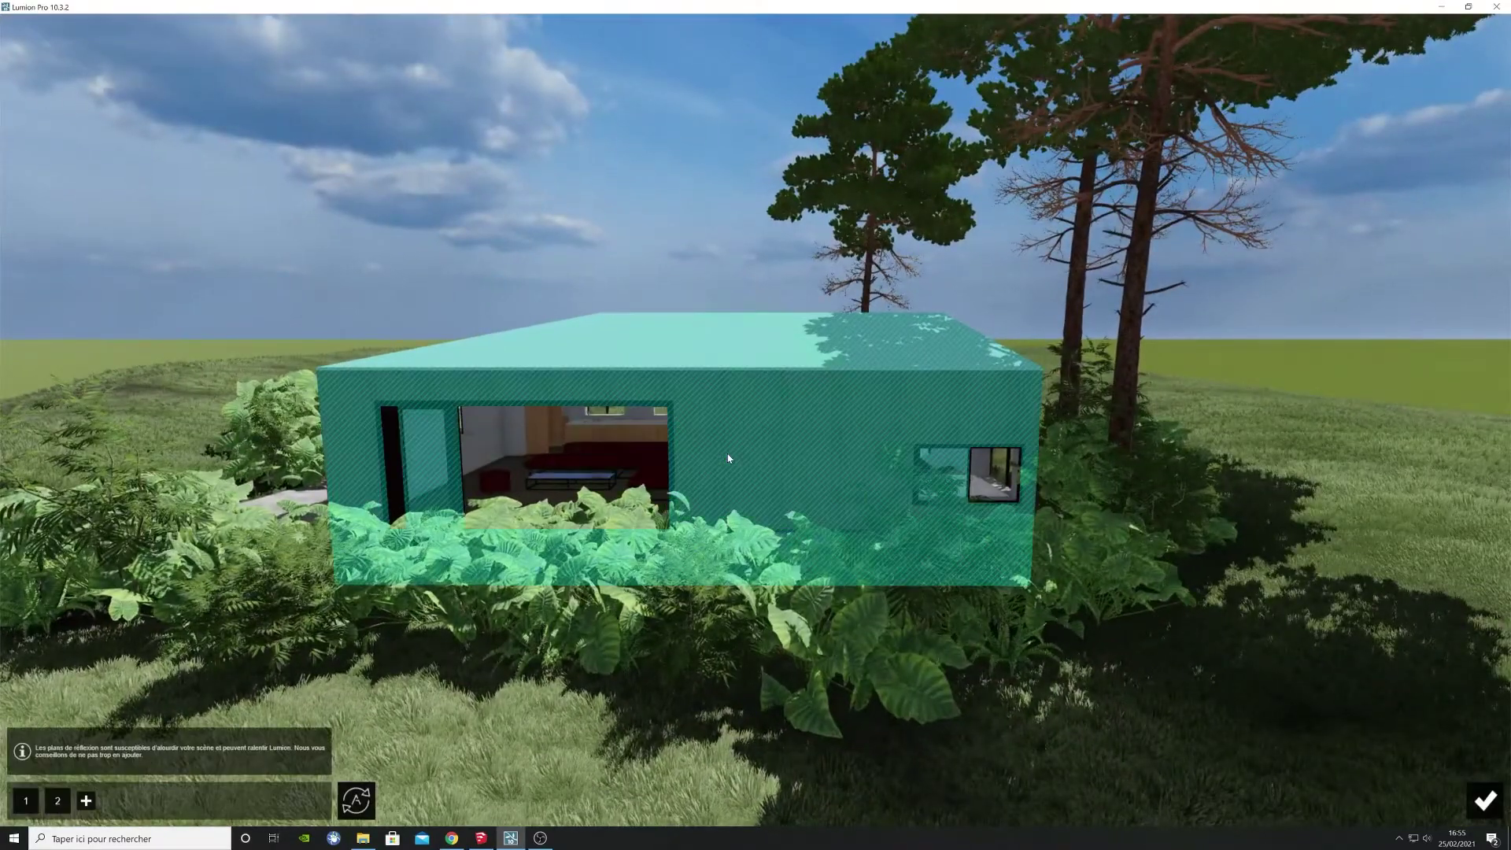
# Step: Add reflection planes on the interior floor, an interior wall and the small window, and set the reflection preview quality to Haut
pyautogui.click(83, 806)
pyautogui.click(508, 496)
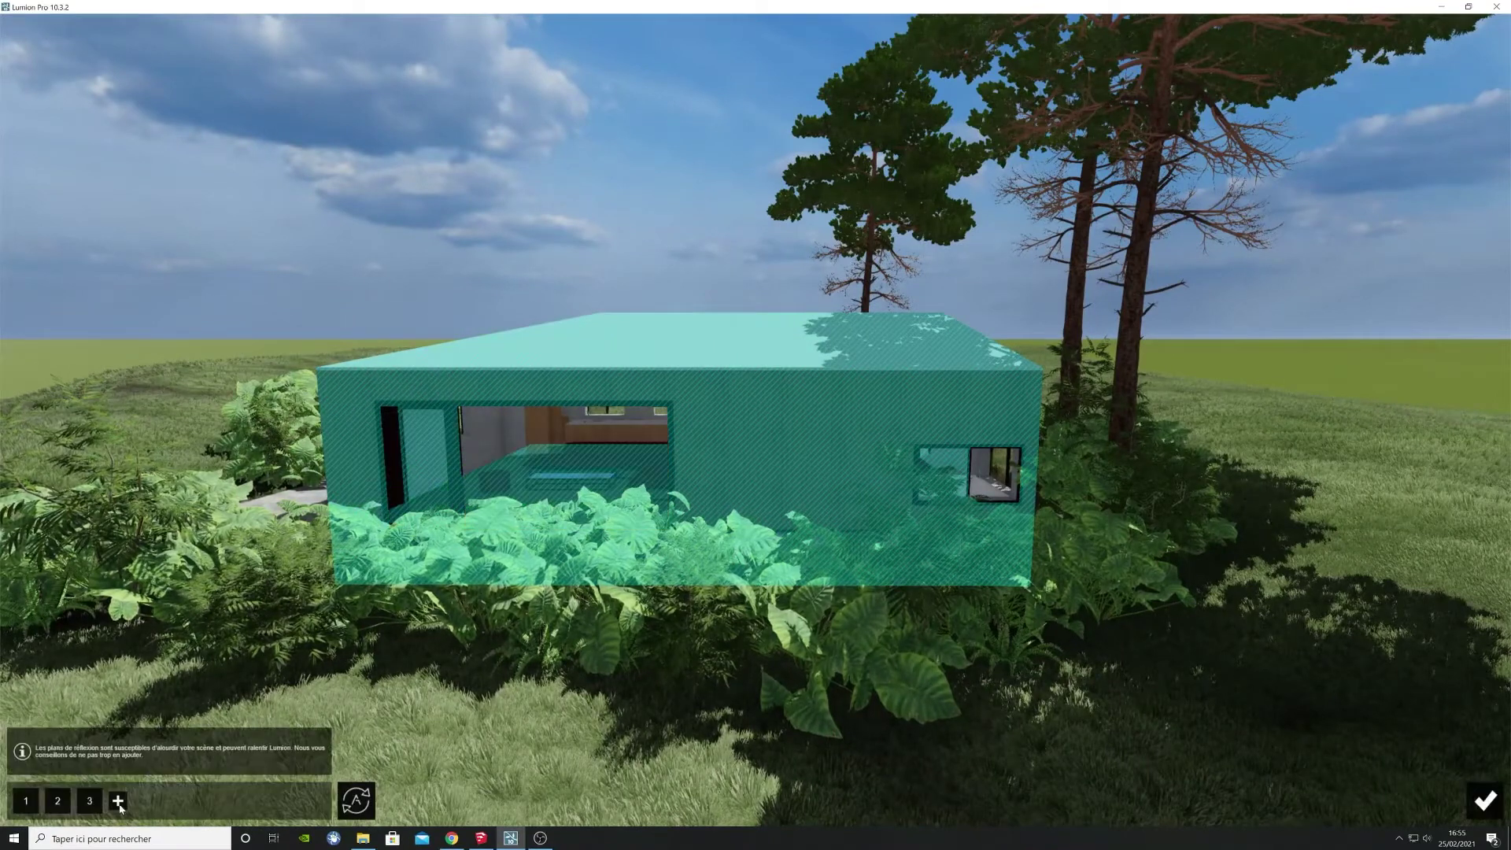
pyautogui.click(118, 803)
pyautogui.click(592, 430)
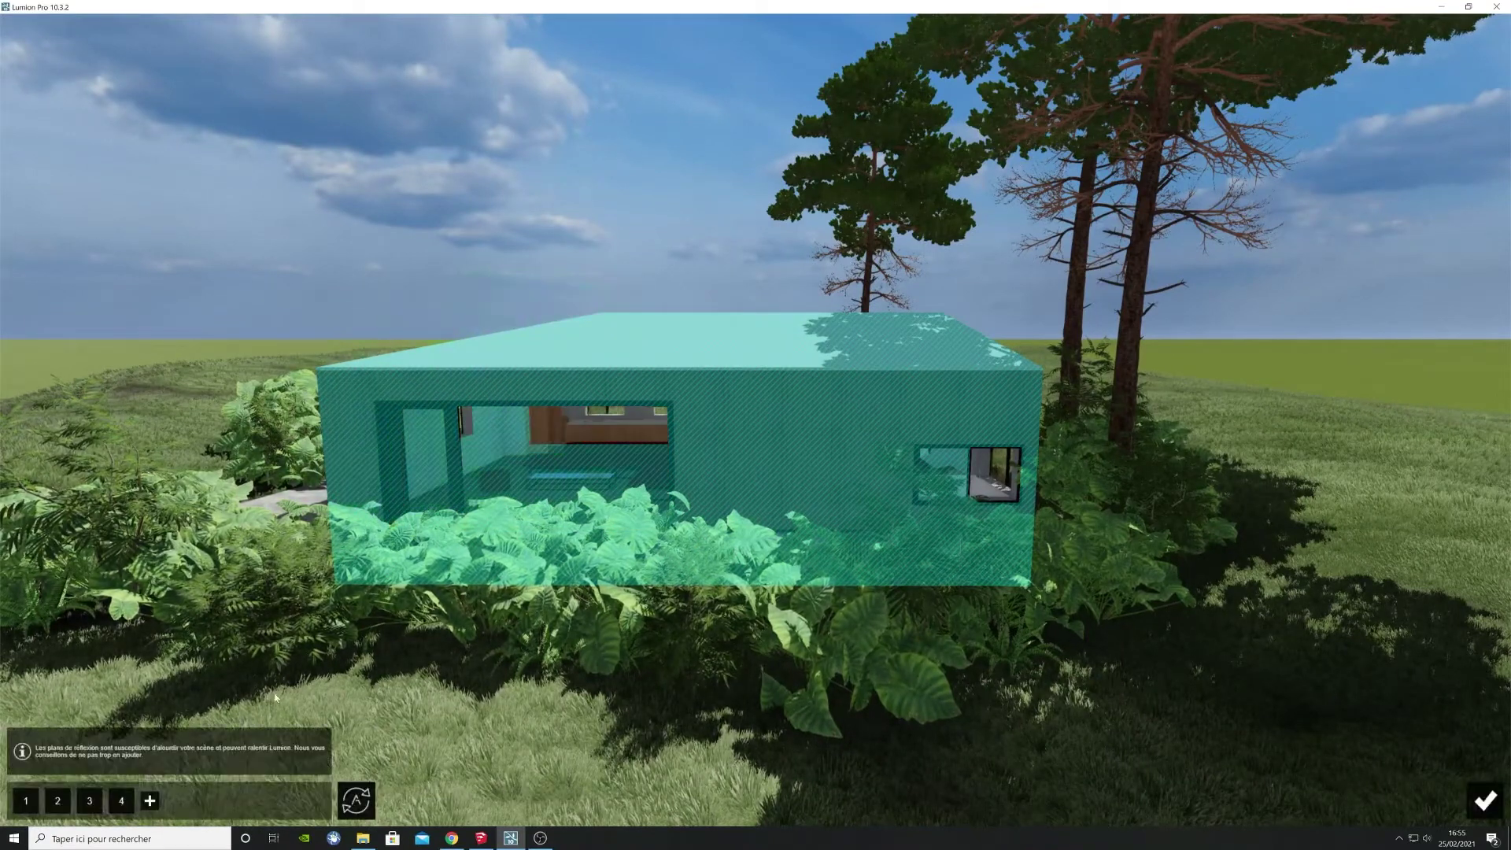
pyautogui.click(993, 473)
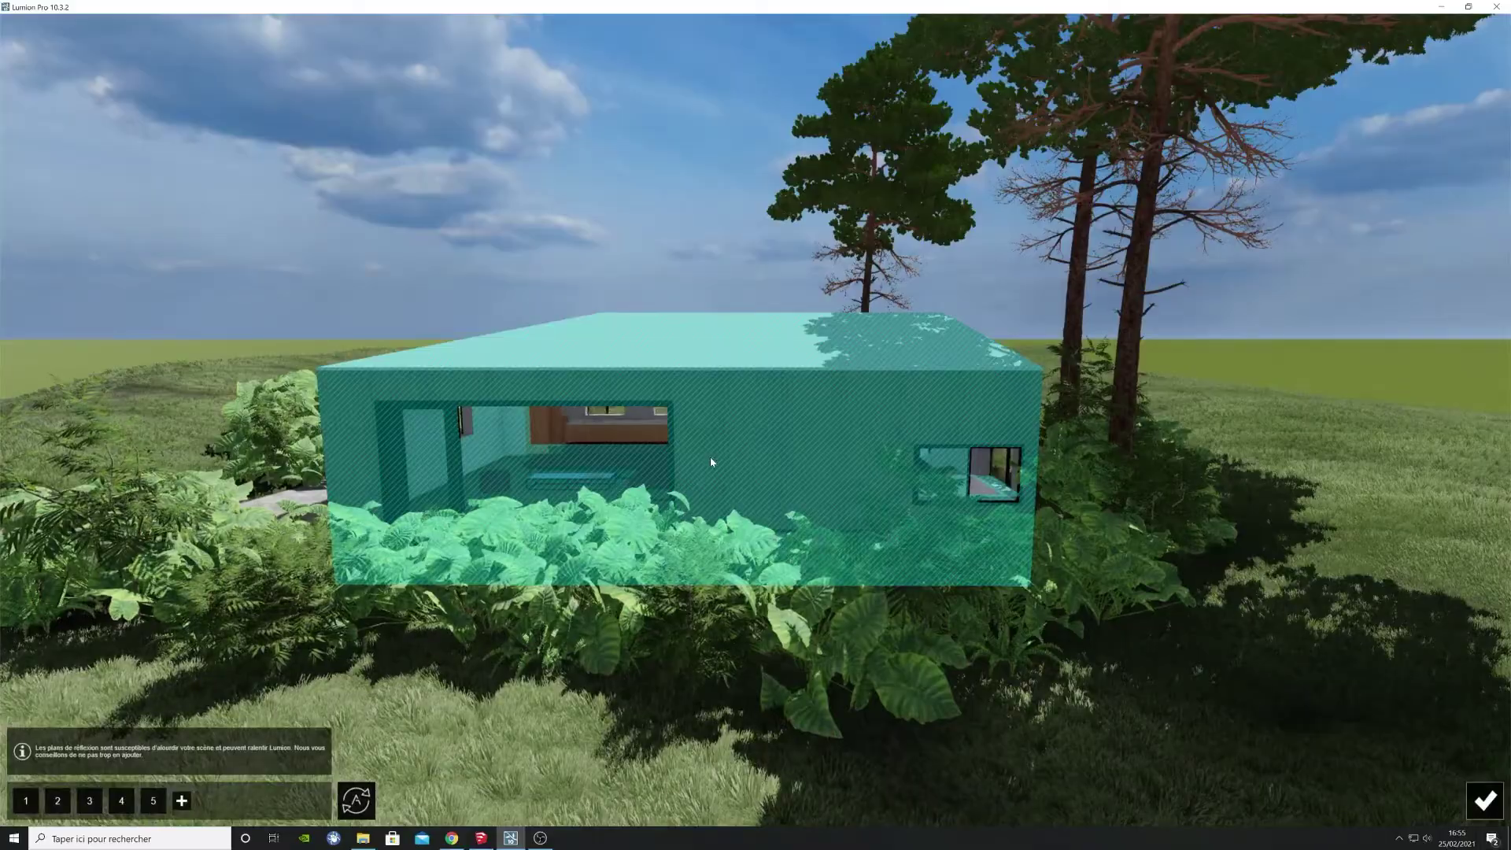
pyautogui.press('Escape')
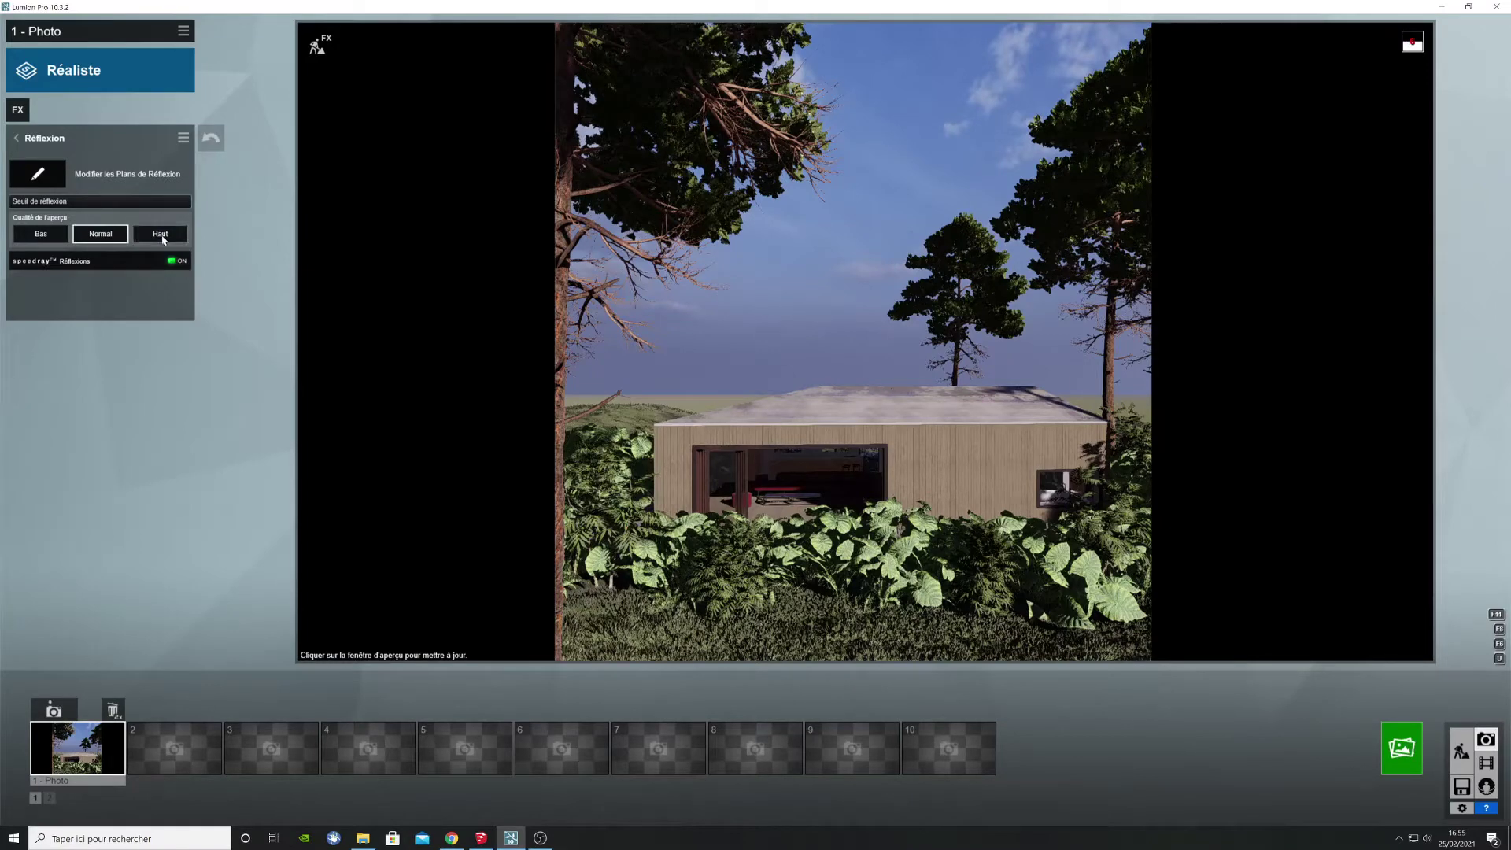
pyautogui.click(808, 443)
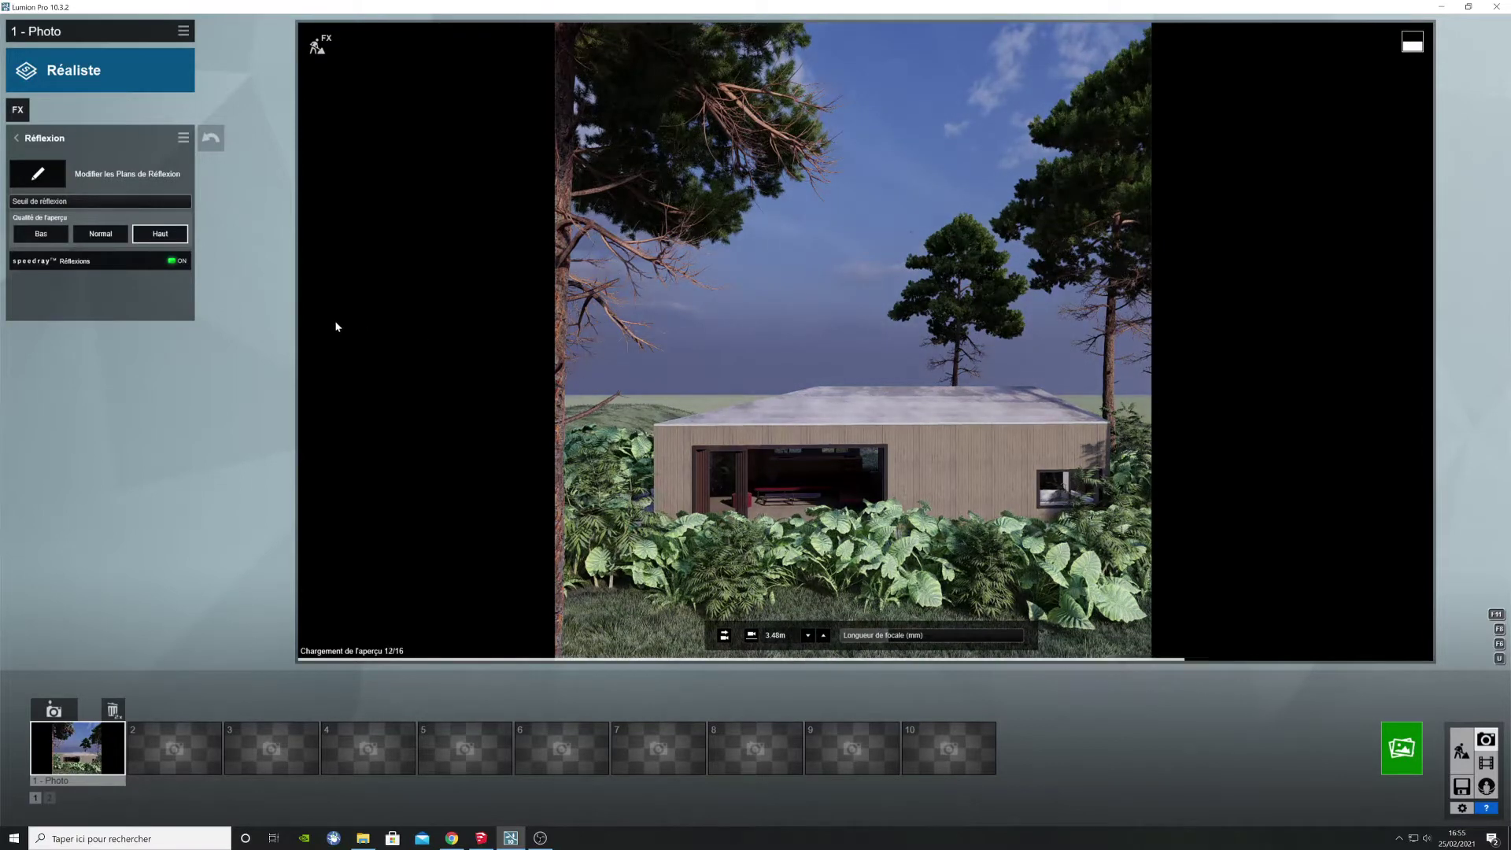
# Step: Warm the photo's temperature in the Colorimétrie effect and adjust the Lumière du ciel effect
pyautogui.click(36, 138)
pyautogui.click(47, 255)
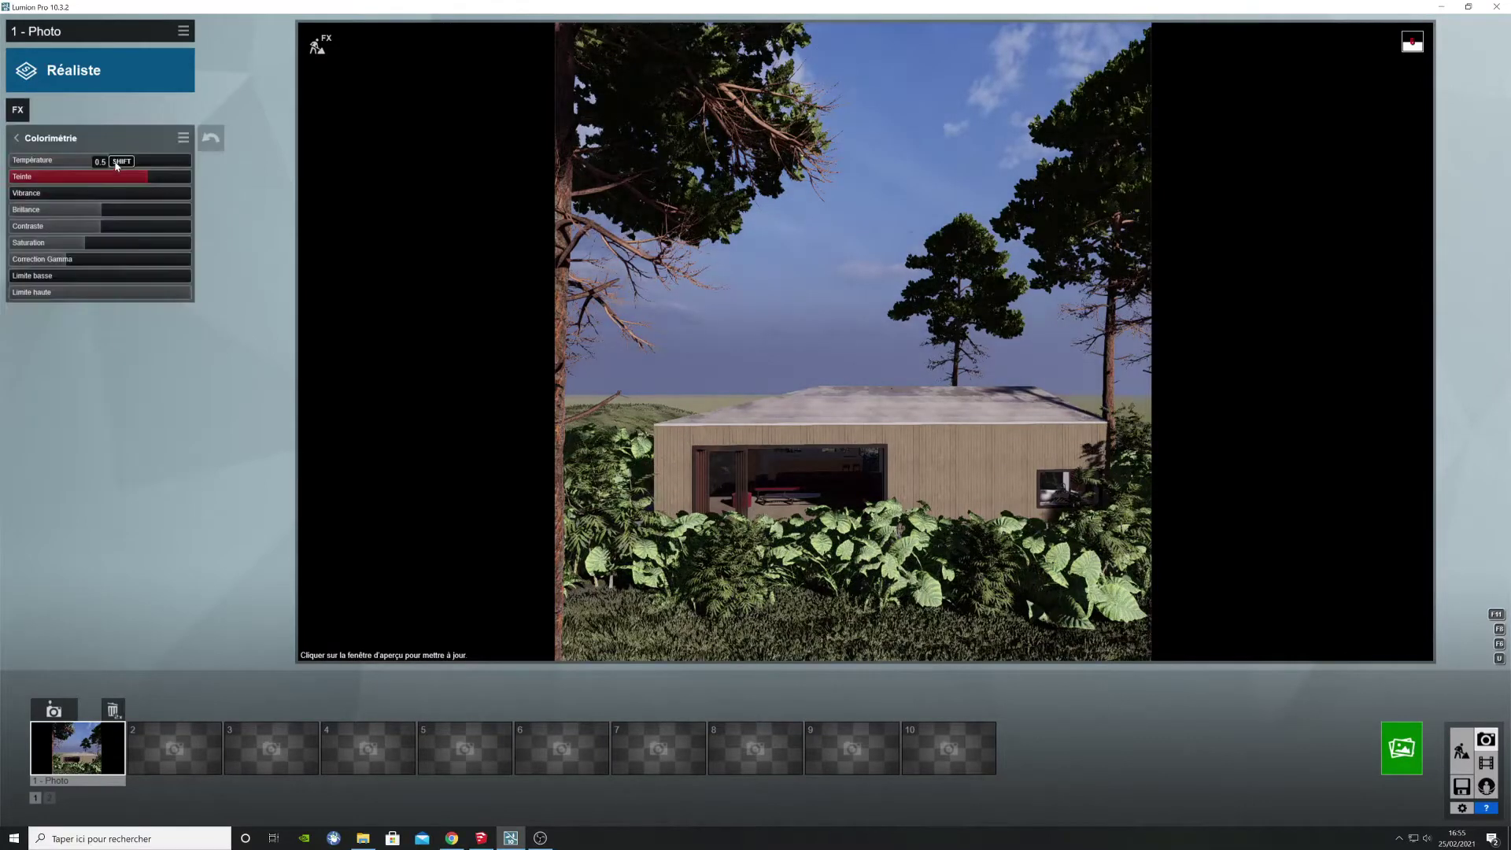
pyautogui.moveTo(68, 164); pyautogui.dragTo(115, 161)
pyautogui.click(44, 141)
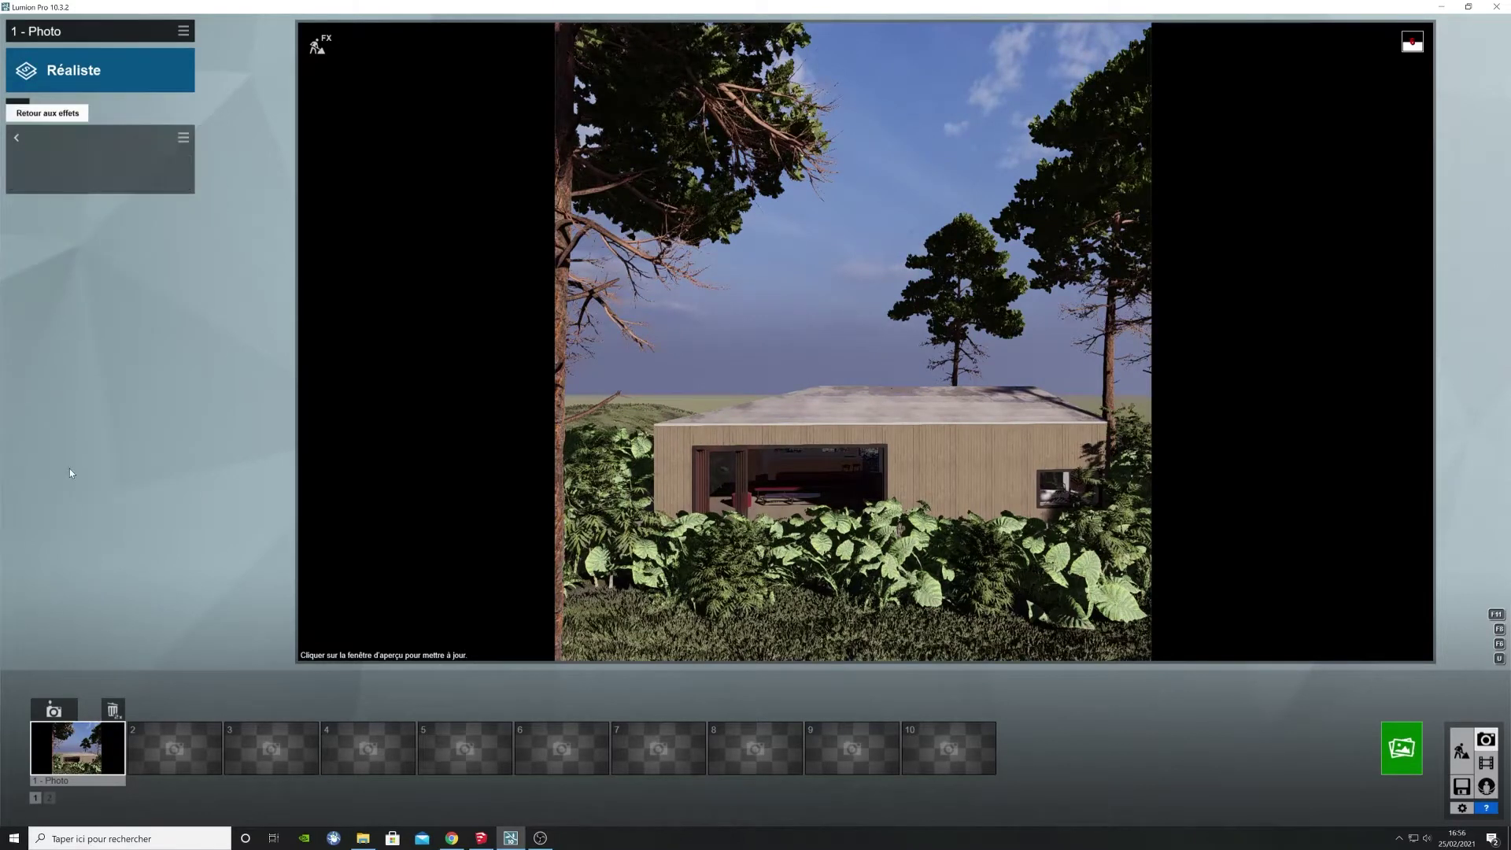
pyautogui.click(70, 469)
pyautogui.click(32, 140)
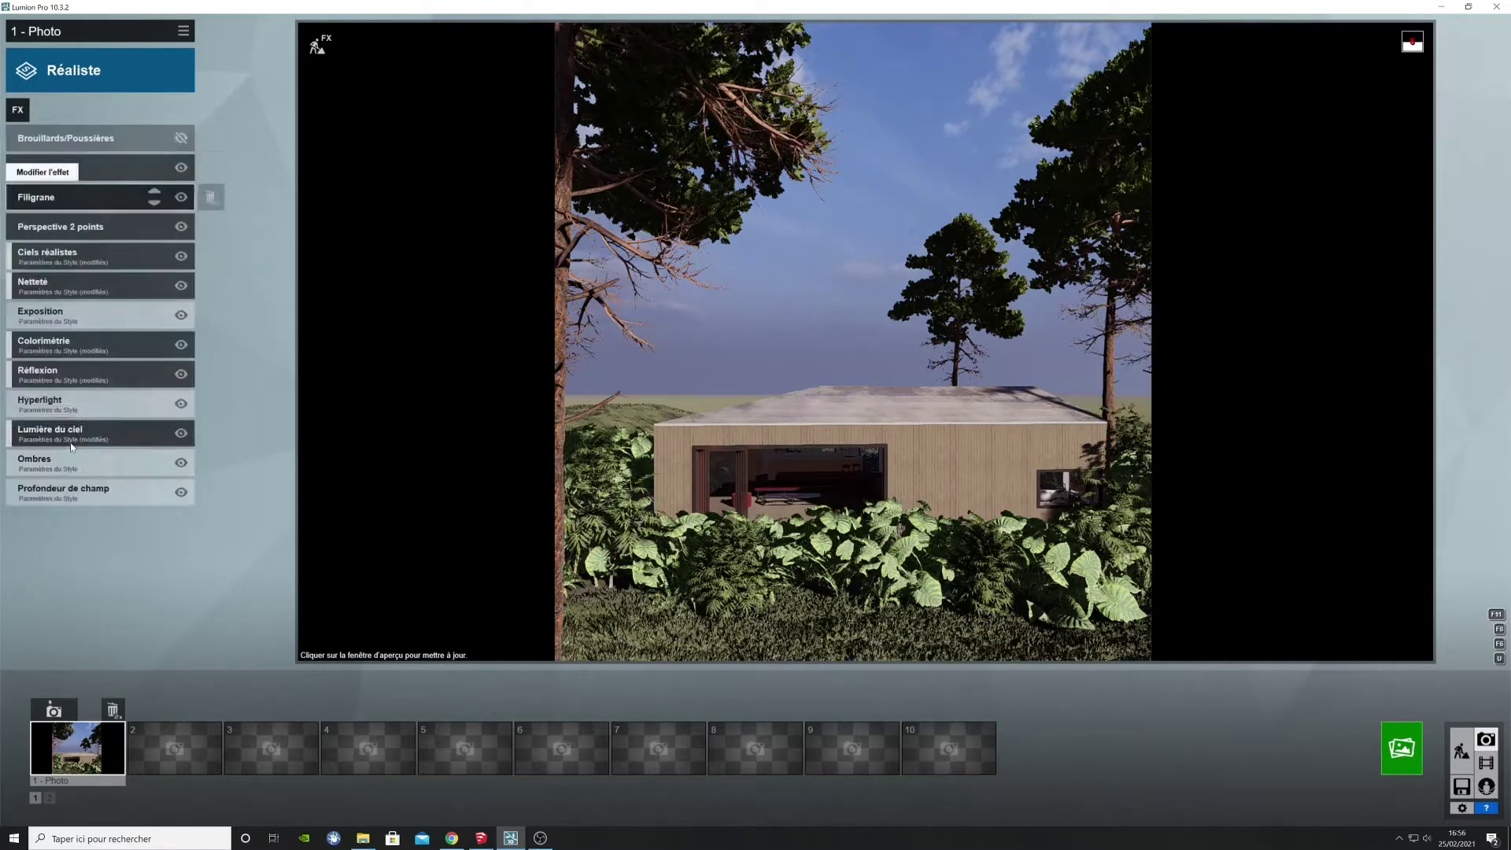
# Step: Add the Soleil effect to the photo and disable the Ciels réalistes effect
pyautogui.click(21, 108)
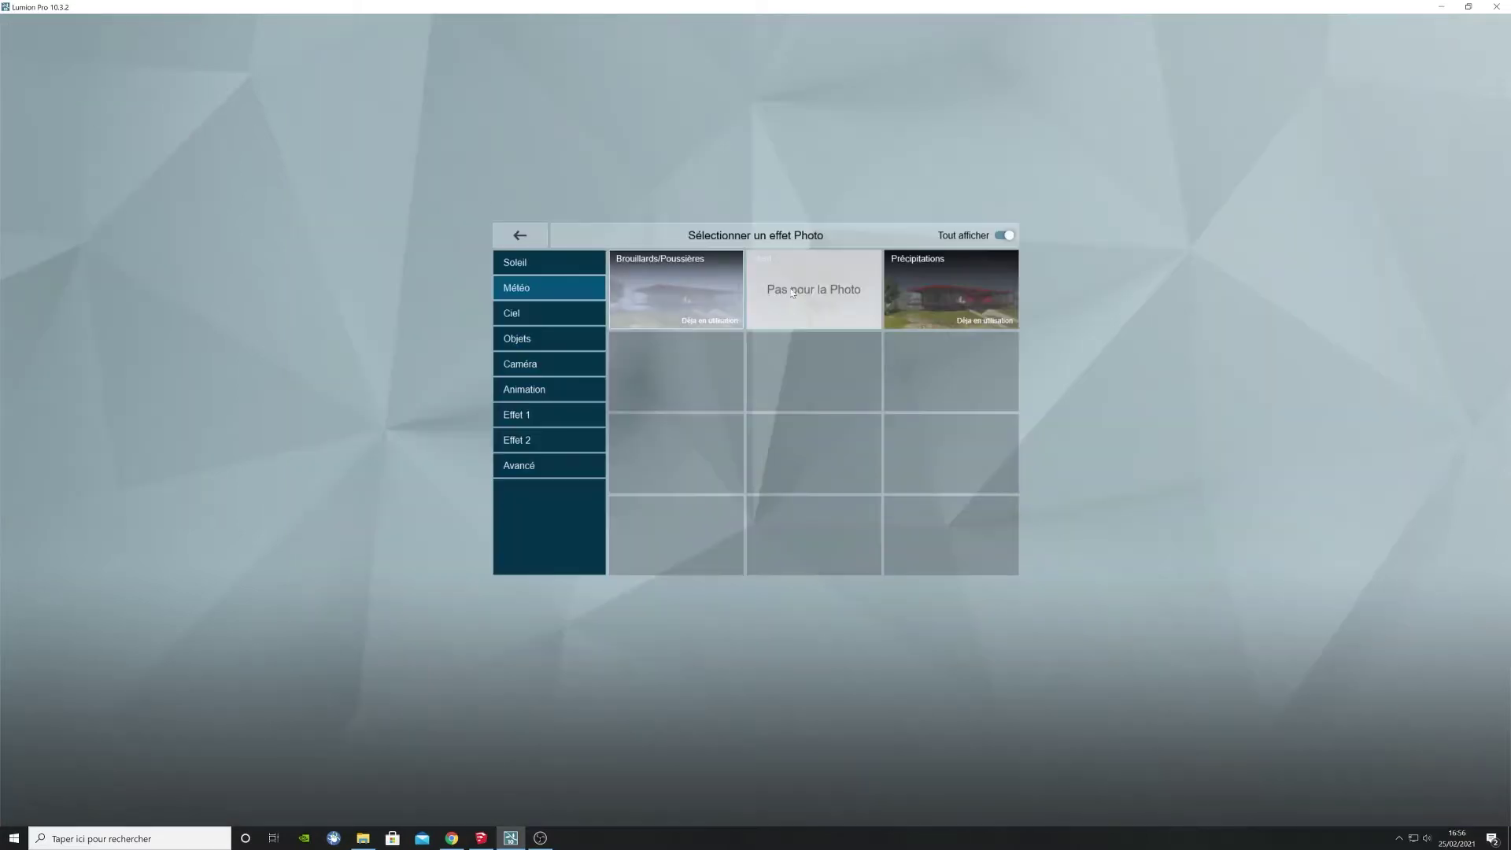
pyautogui.click(539, 260)
pyautogui.click(677, 295)
pyautogui.click(33, 141)
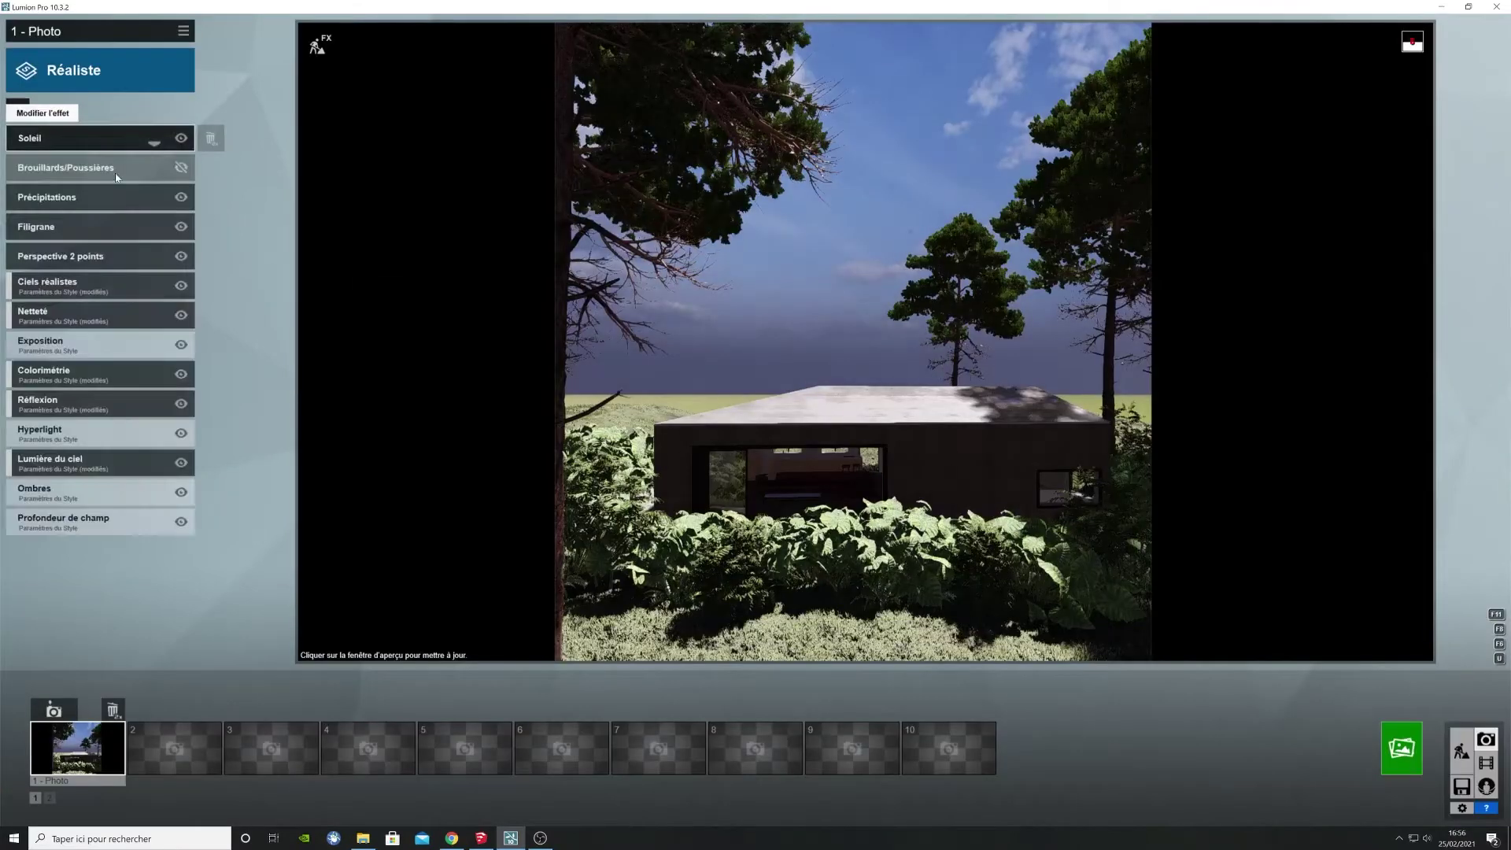
pyautogui.click(181, 287)
# Step: Try the Rayons Volumétriques effect on the photo and remove it
pyautogui.click(21, 108)
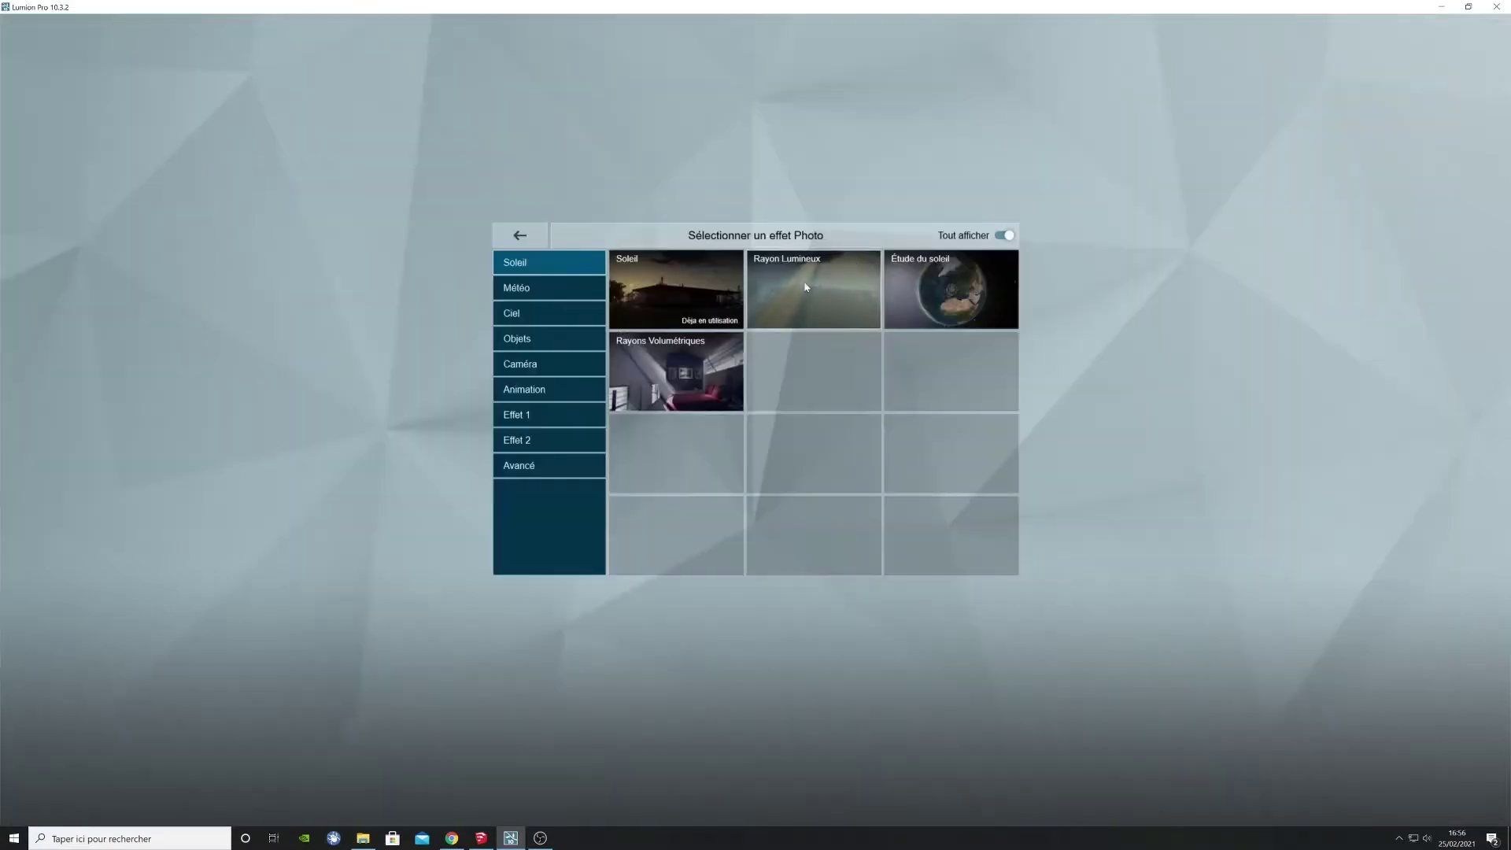
pyautogui.click(622, 391)
pyautogui.click(157, 140)
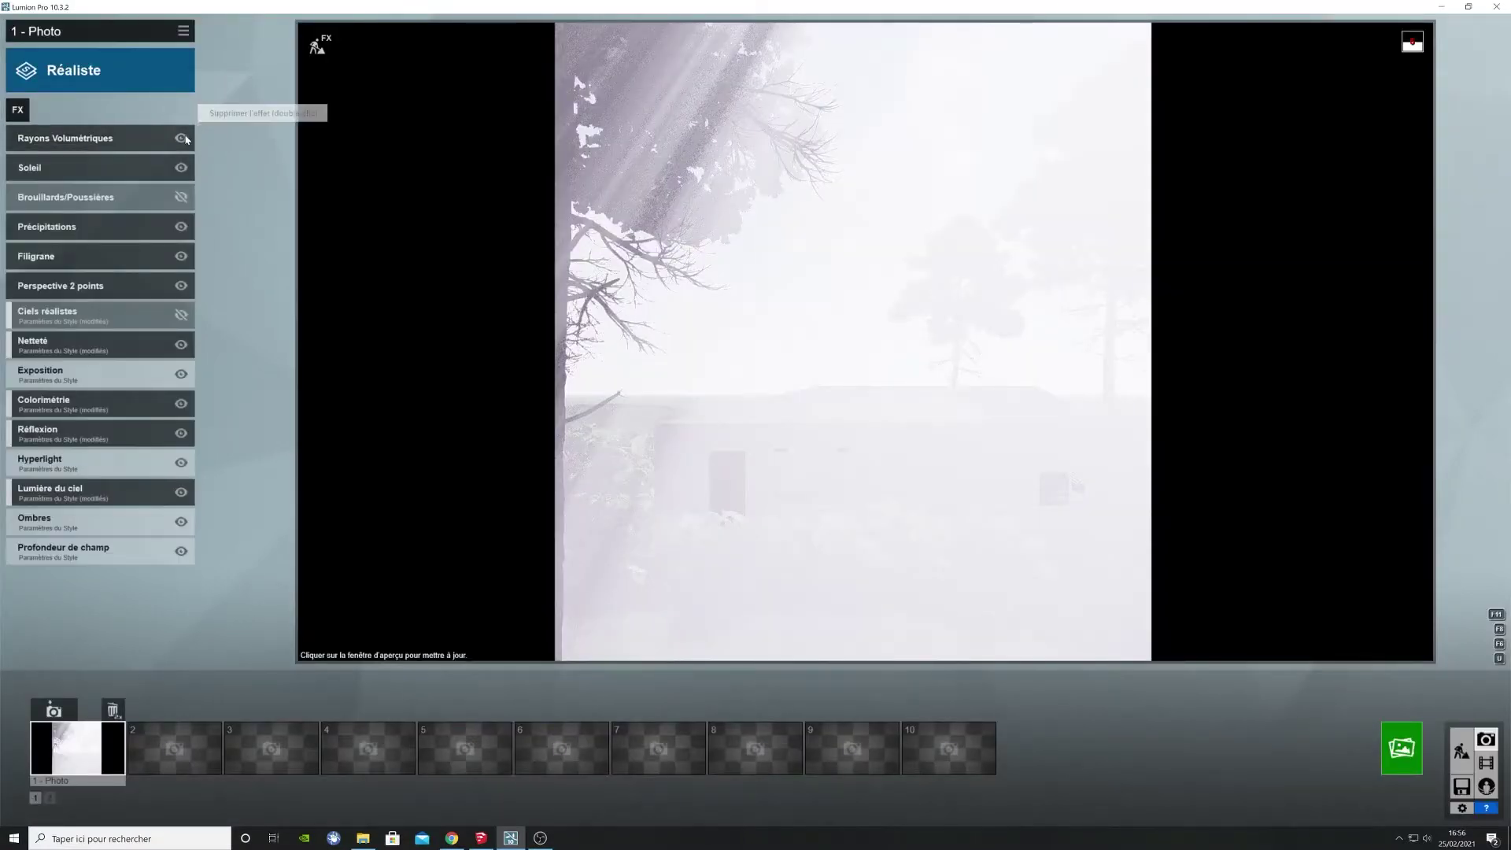
pyautogui.doubleClick(187, 140)
# Step: Add the Nuages Volumiques sky effect to the photo
pyautogui.click(17, 110)
pyautogui.click(516, 288)
pyautogui.click(511, 313)
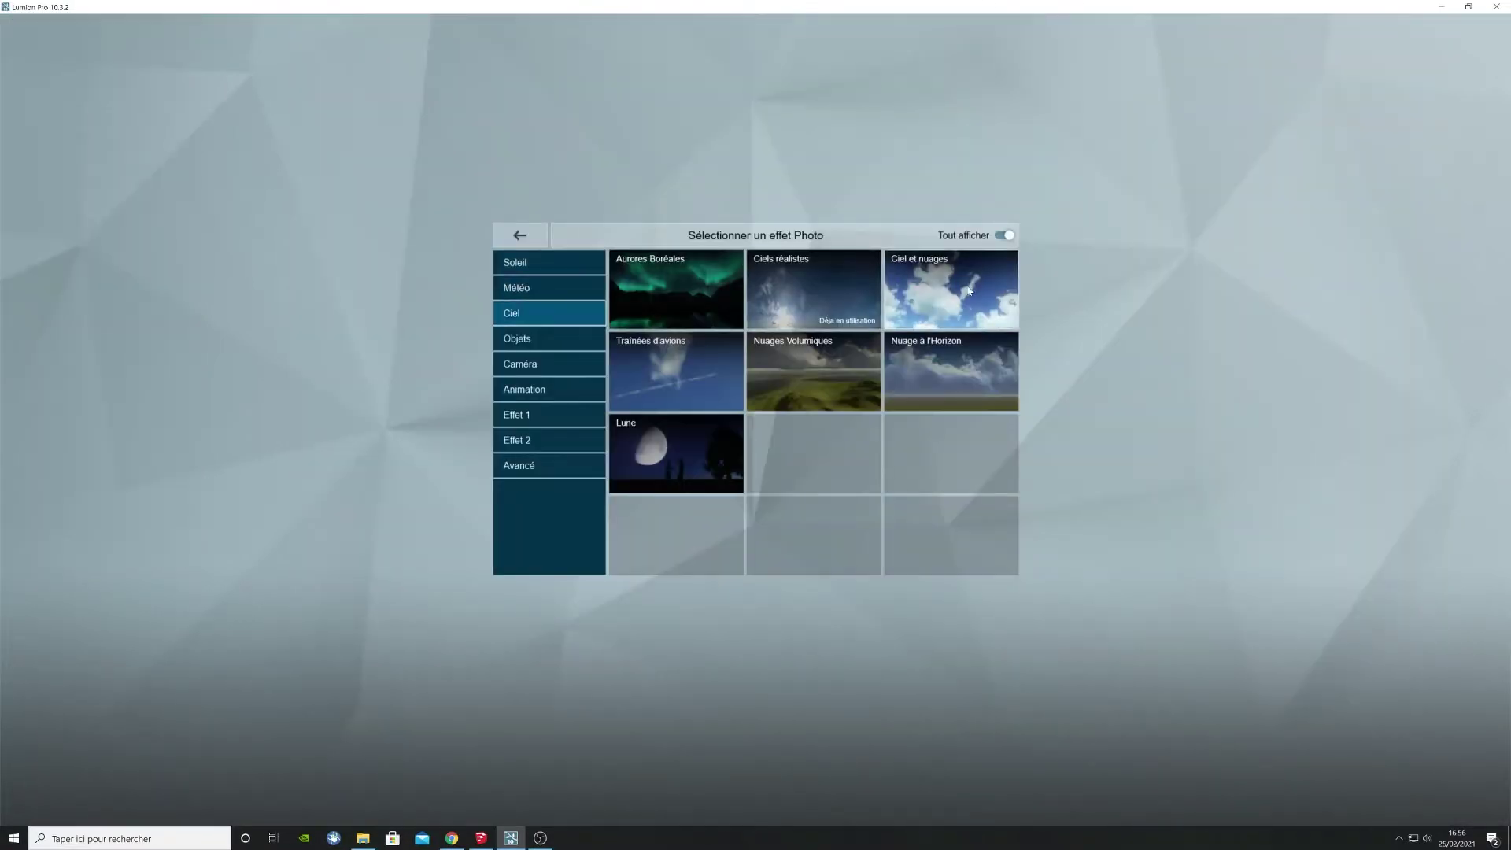
pyautogui.click(813, 371)
pyautogui.click(18, 139)
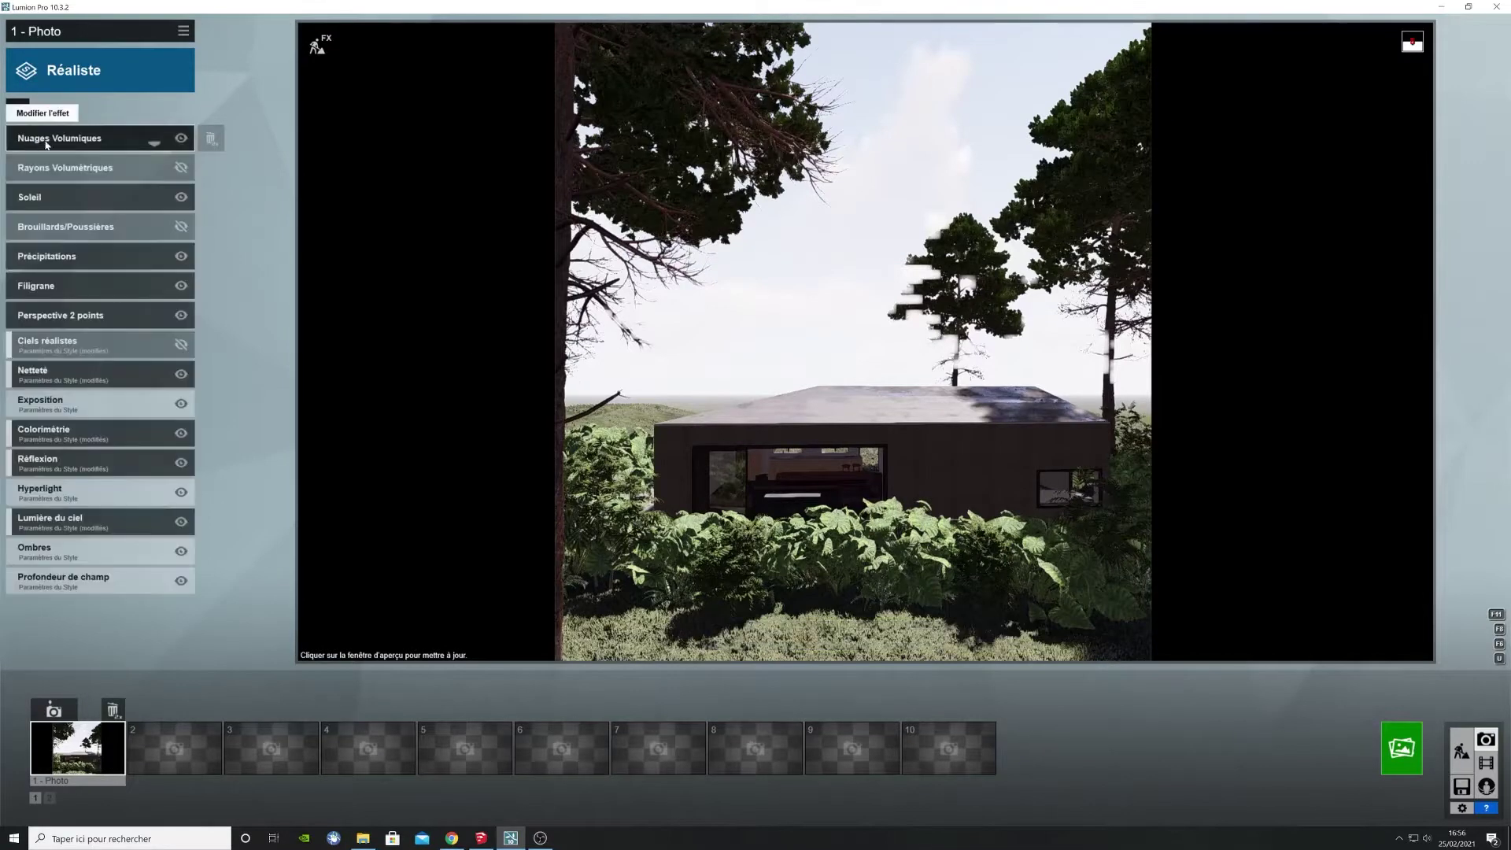
# Step: In the Soleil effect, shift the sun's position, set its height to about 9.9° and refresh the preview
pyautogui.click(111, 194)
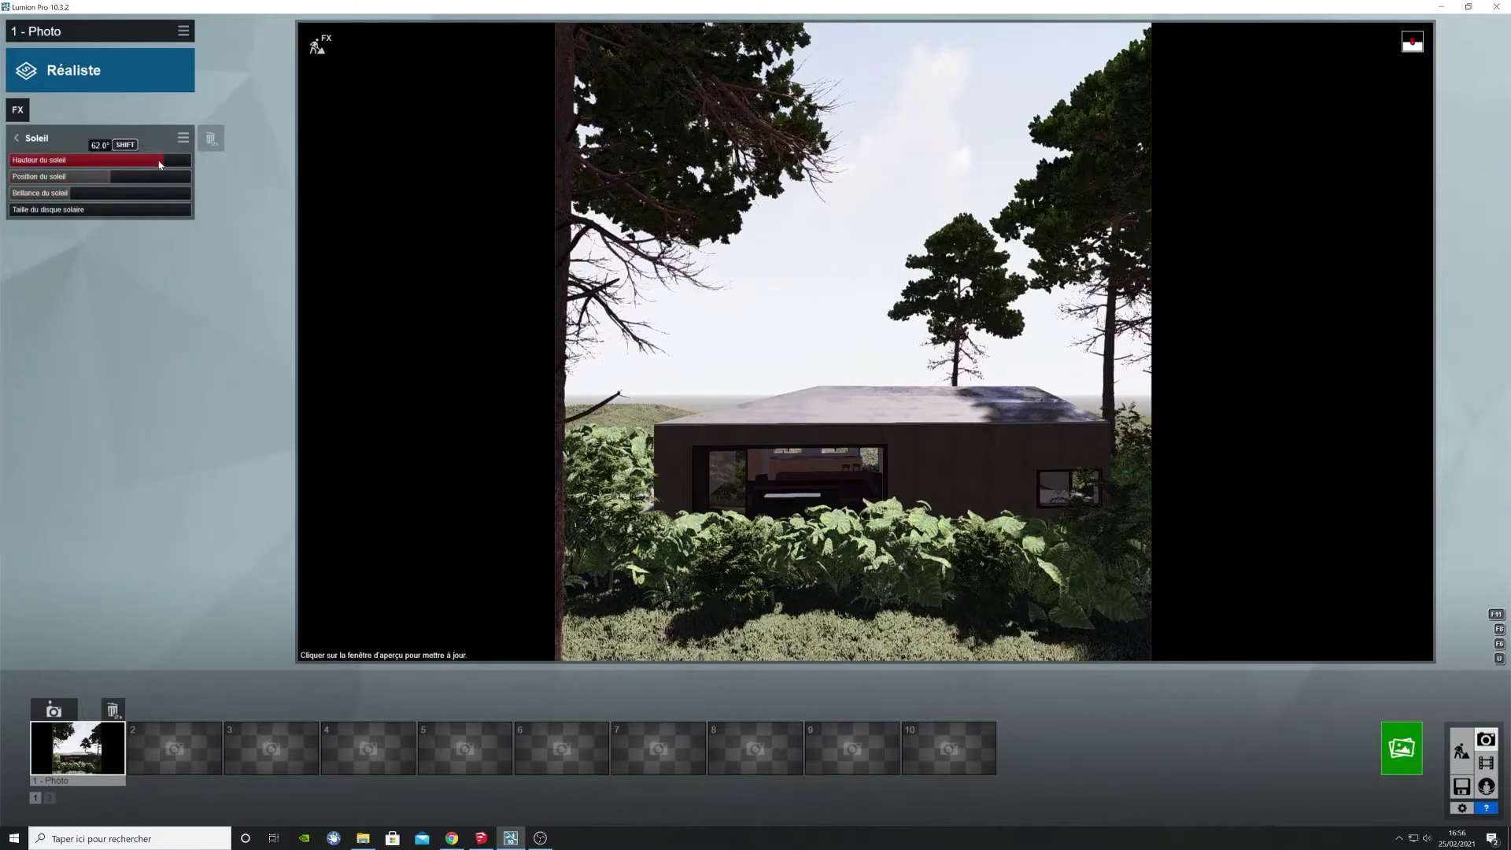
pyautogui.moveTo(153, 164)
pyautogui.mouseDown()
pyautogui.moveTo(118, 164)
pyautogui.moveTo(137, 178)
pyautogui.mouseUp()
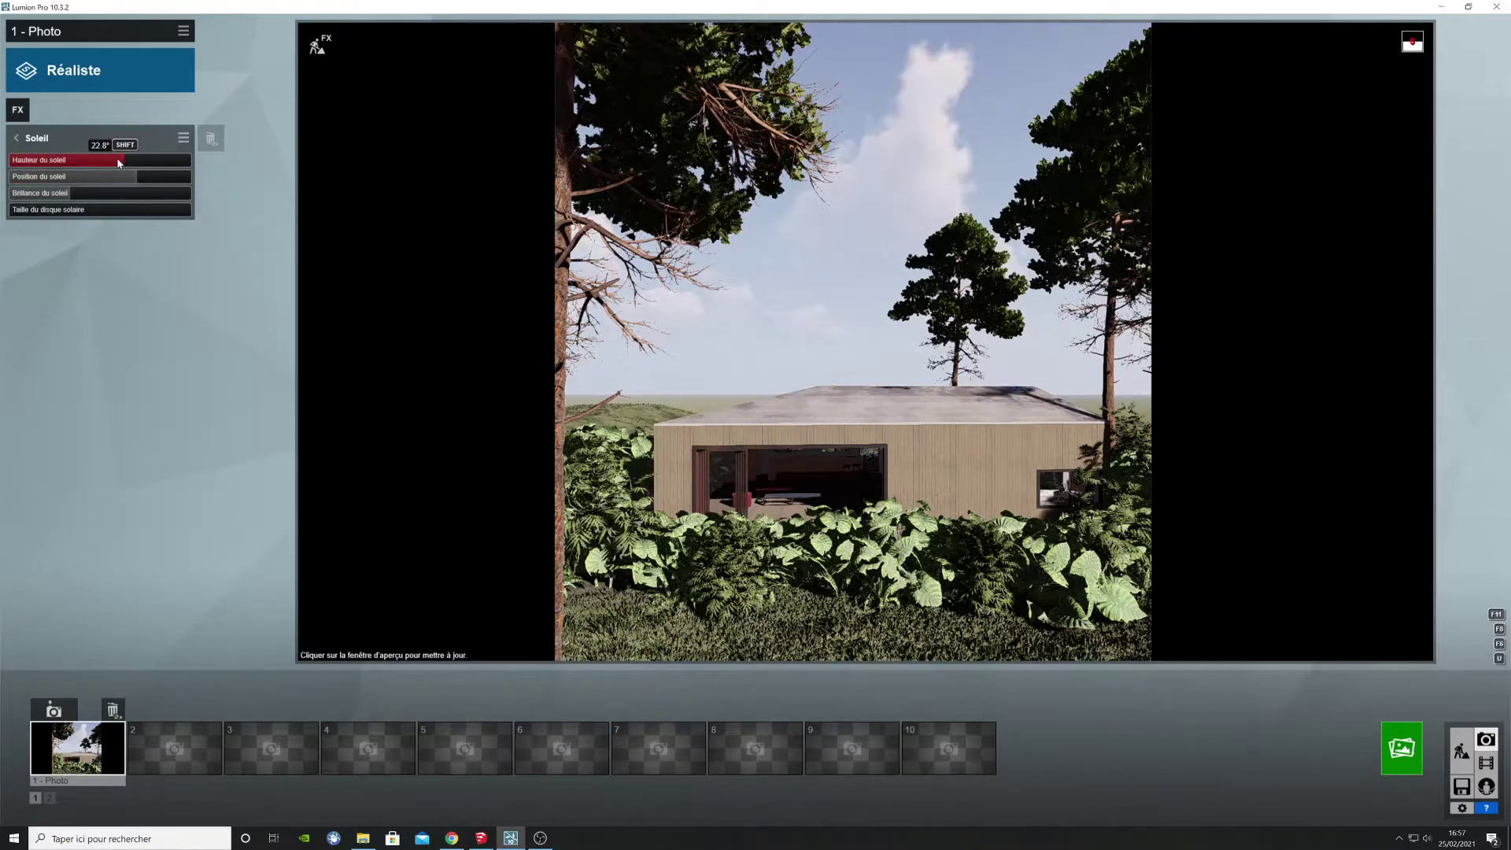
pyautogui.moveTo(115, 161); pyautogui.dragTo(103, 160)
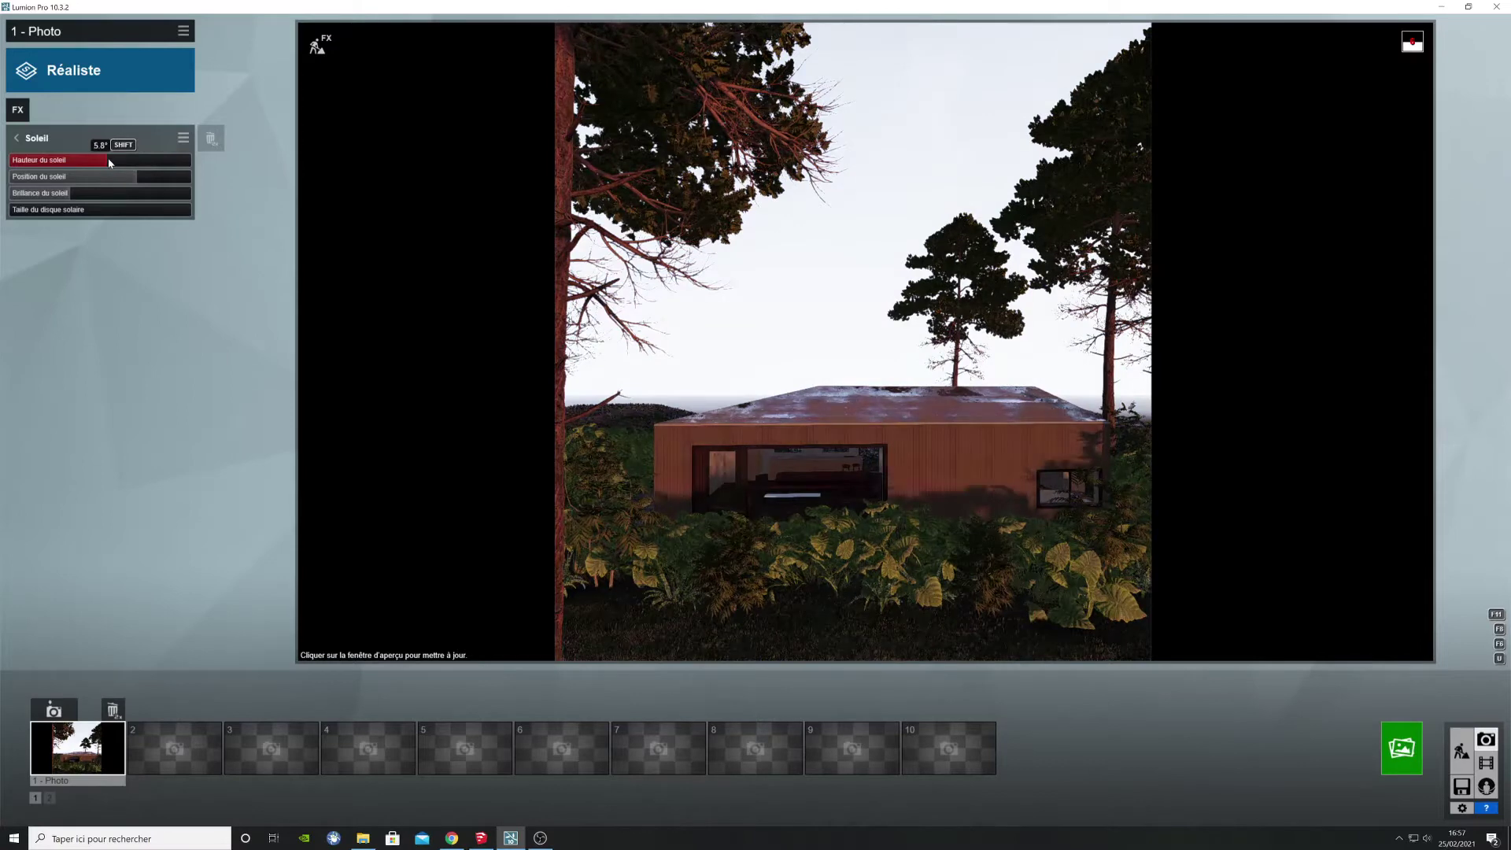
pyautogui.moveTo(109, 162); pyautogui.dragTo(114, 162)
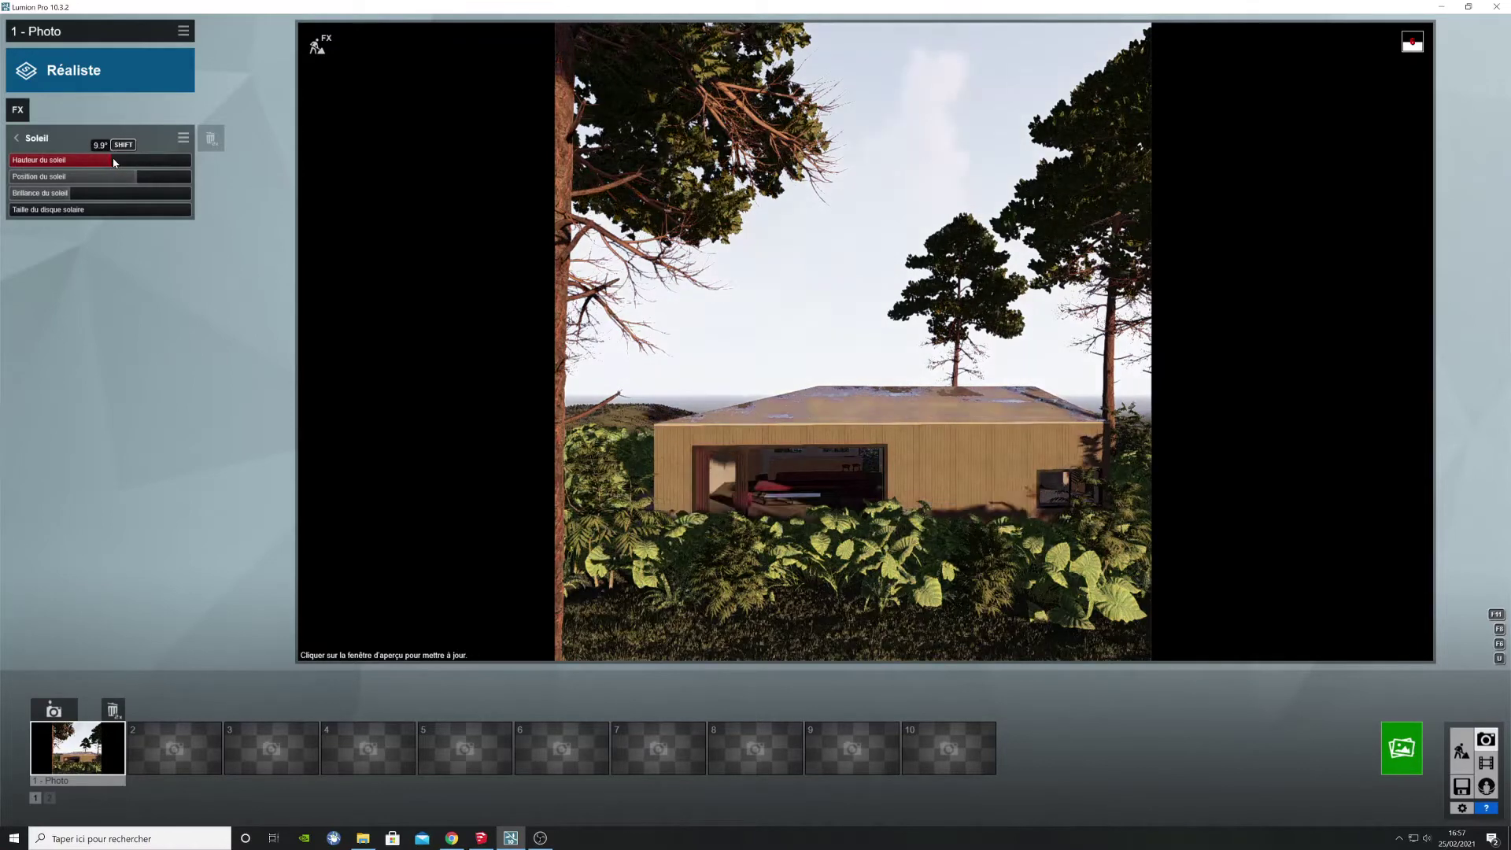
pyautogui.click(729, 230)
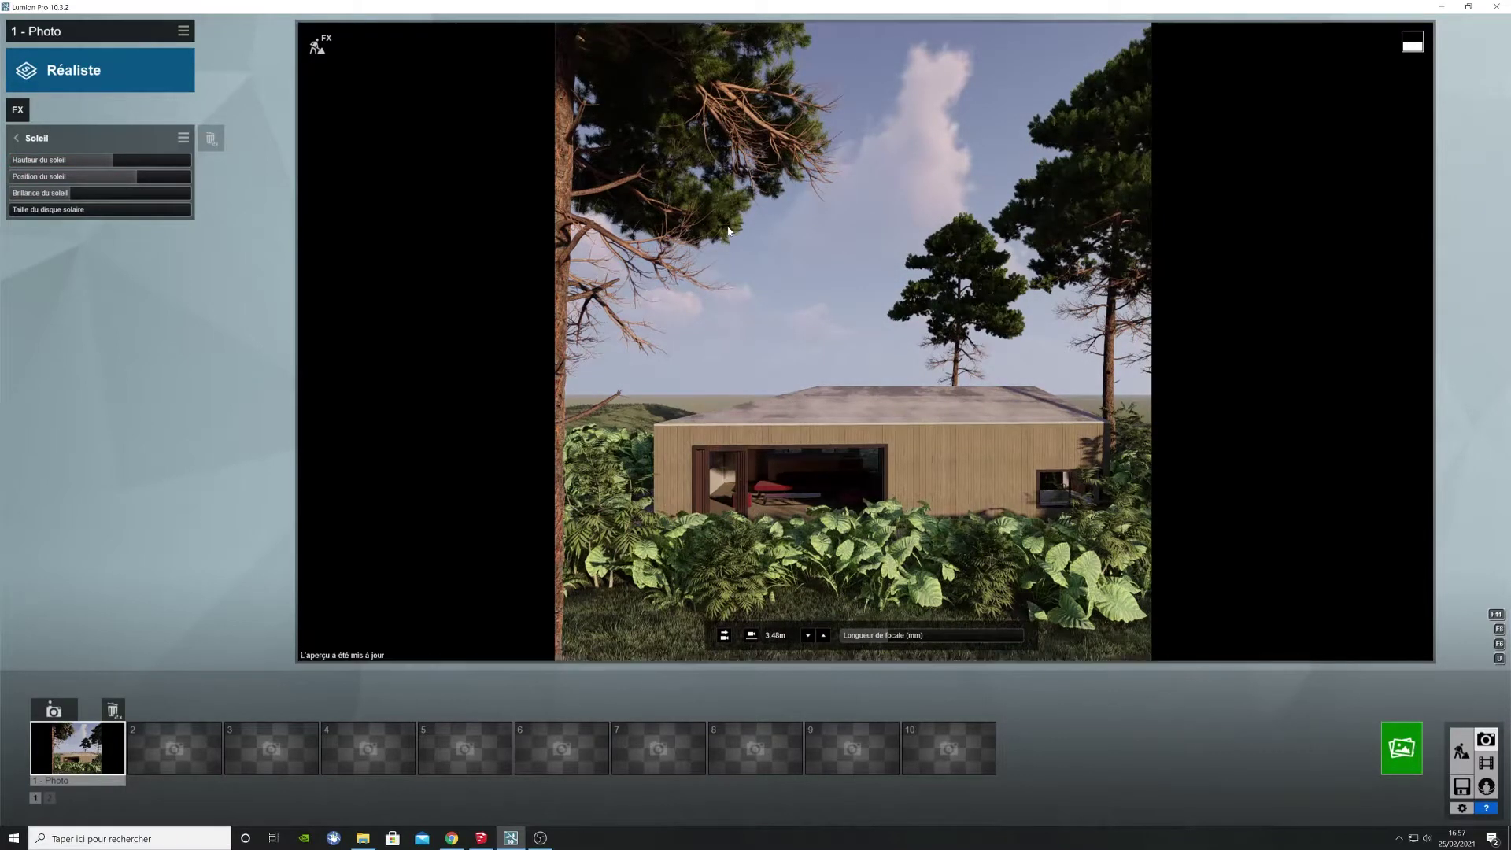
# Step: Set Quantité de Précipitation to 0.6 in the Précipitations effect and try Brouillard additionnel at 1.0
pyautogui.click(16, 138)
pyautogui.click(54, 175)
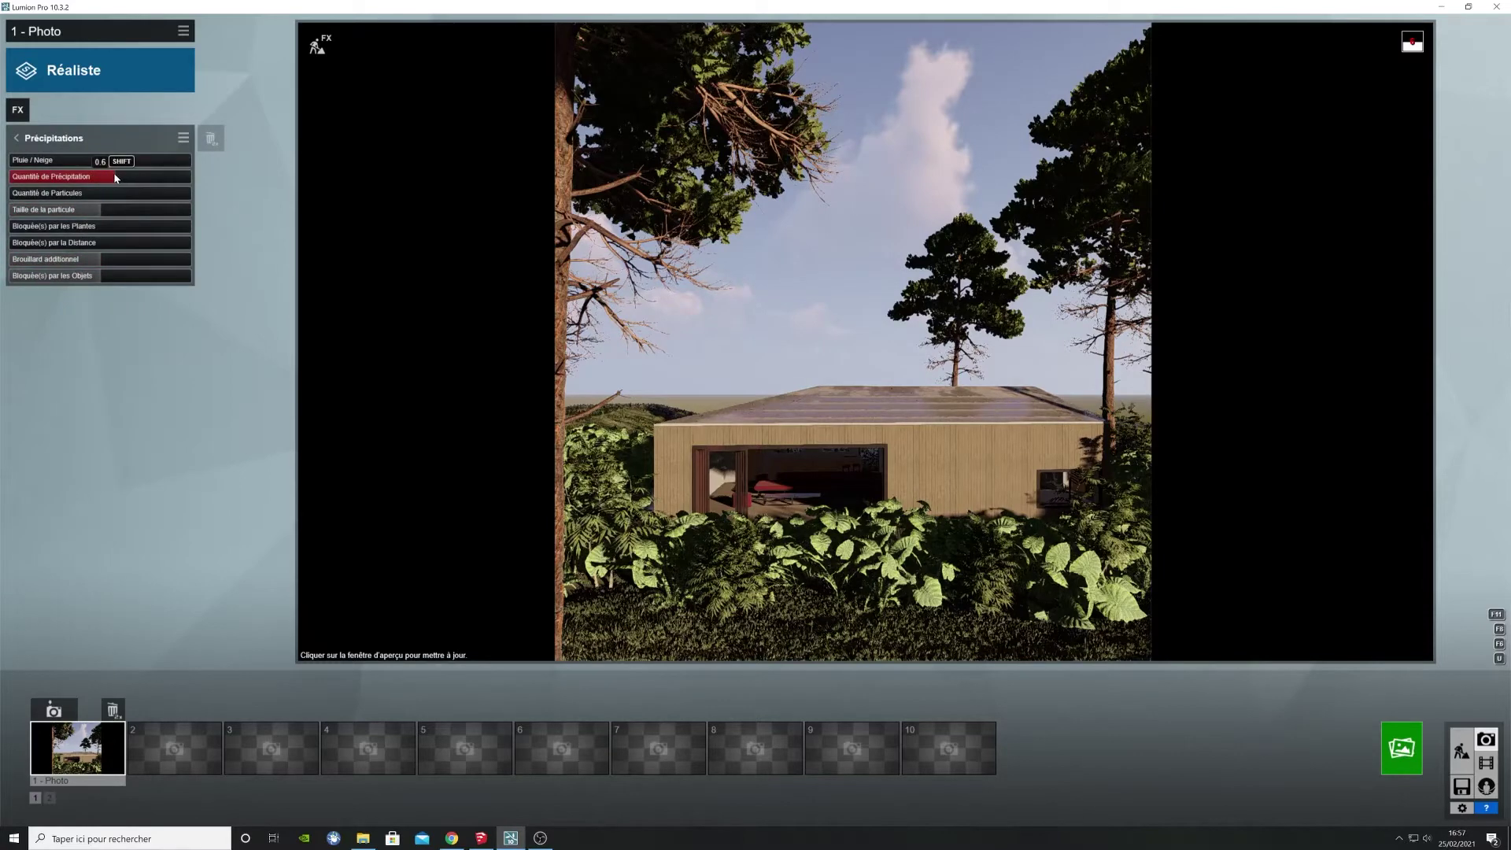
pyautogui.moveTo(129, 259); pyautogui.dragTo(351, 256)
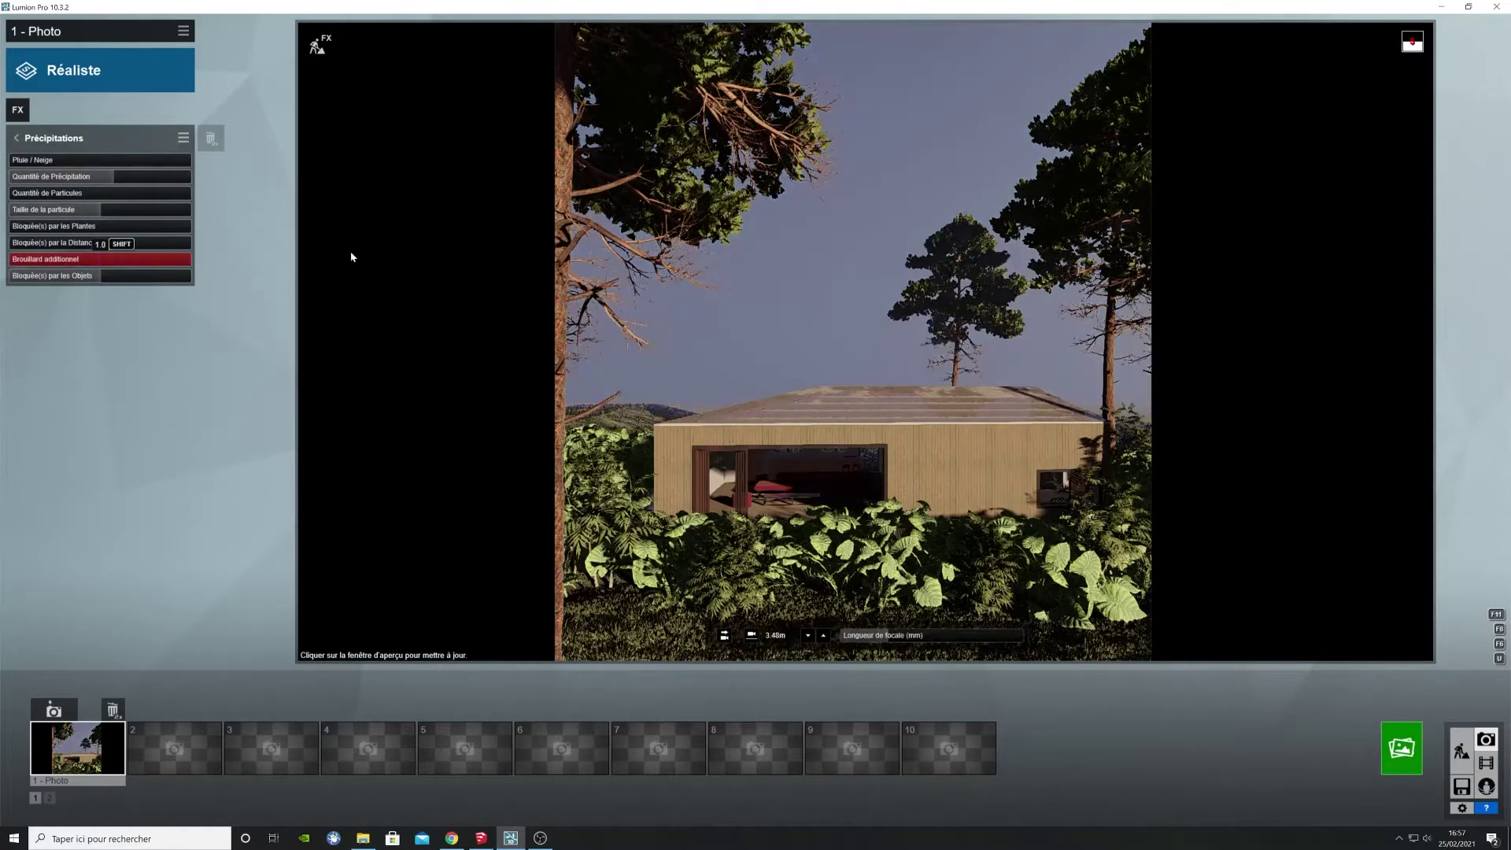
pyautogui.click(15, 138)
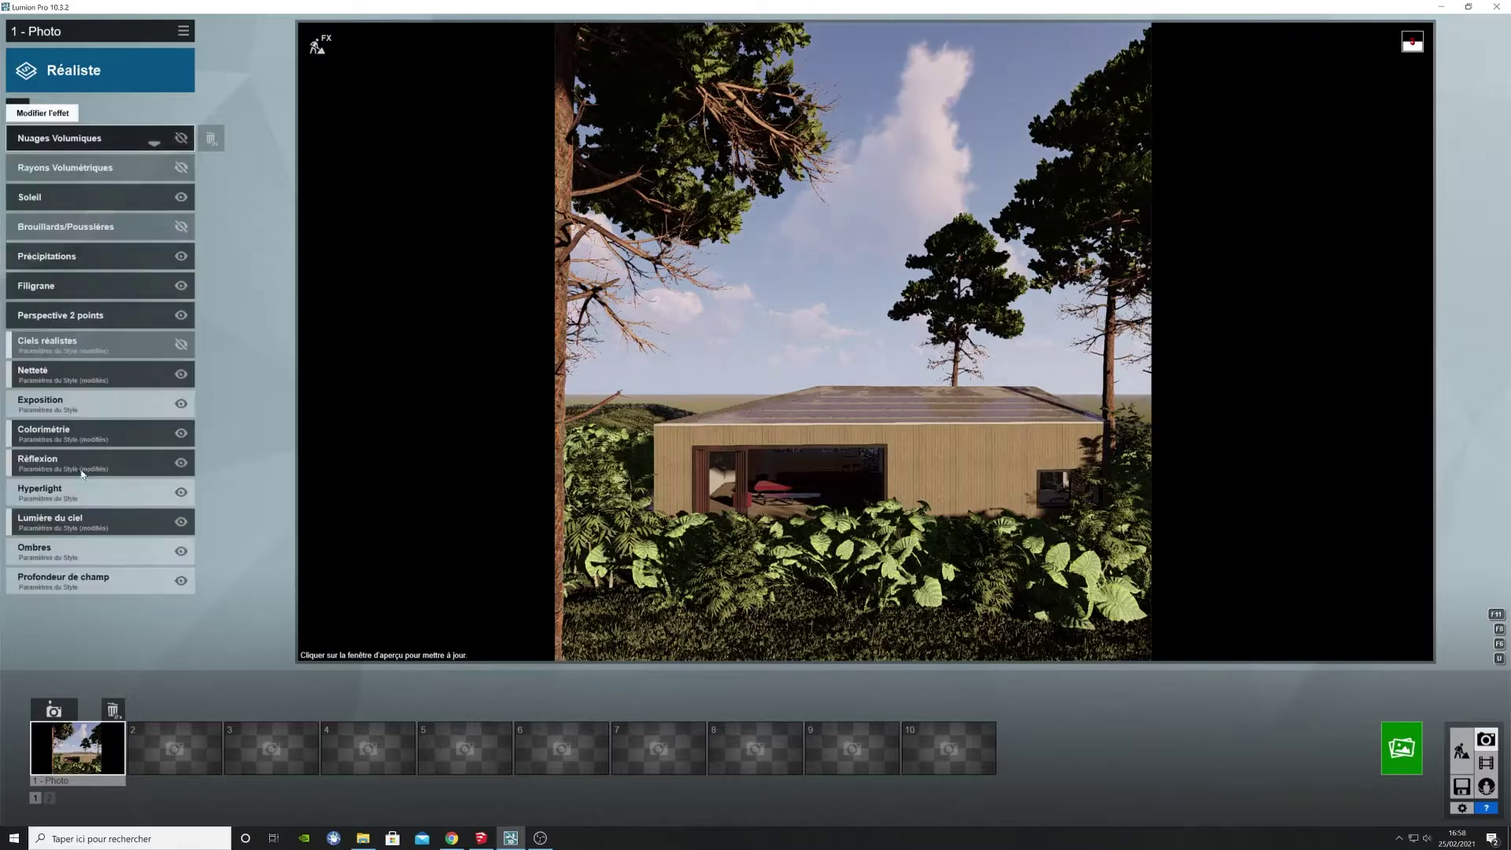
# Step: Add the Aberrations chromatiques effect, reduce Surface affectée, set Dispersion to 0.0 and refresh the preview
pyautogui.click(17, 109)
pyautogui.click(676, 287)
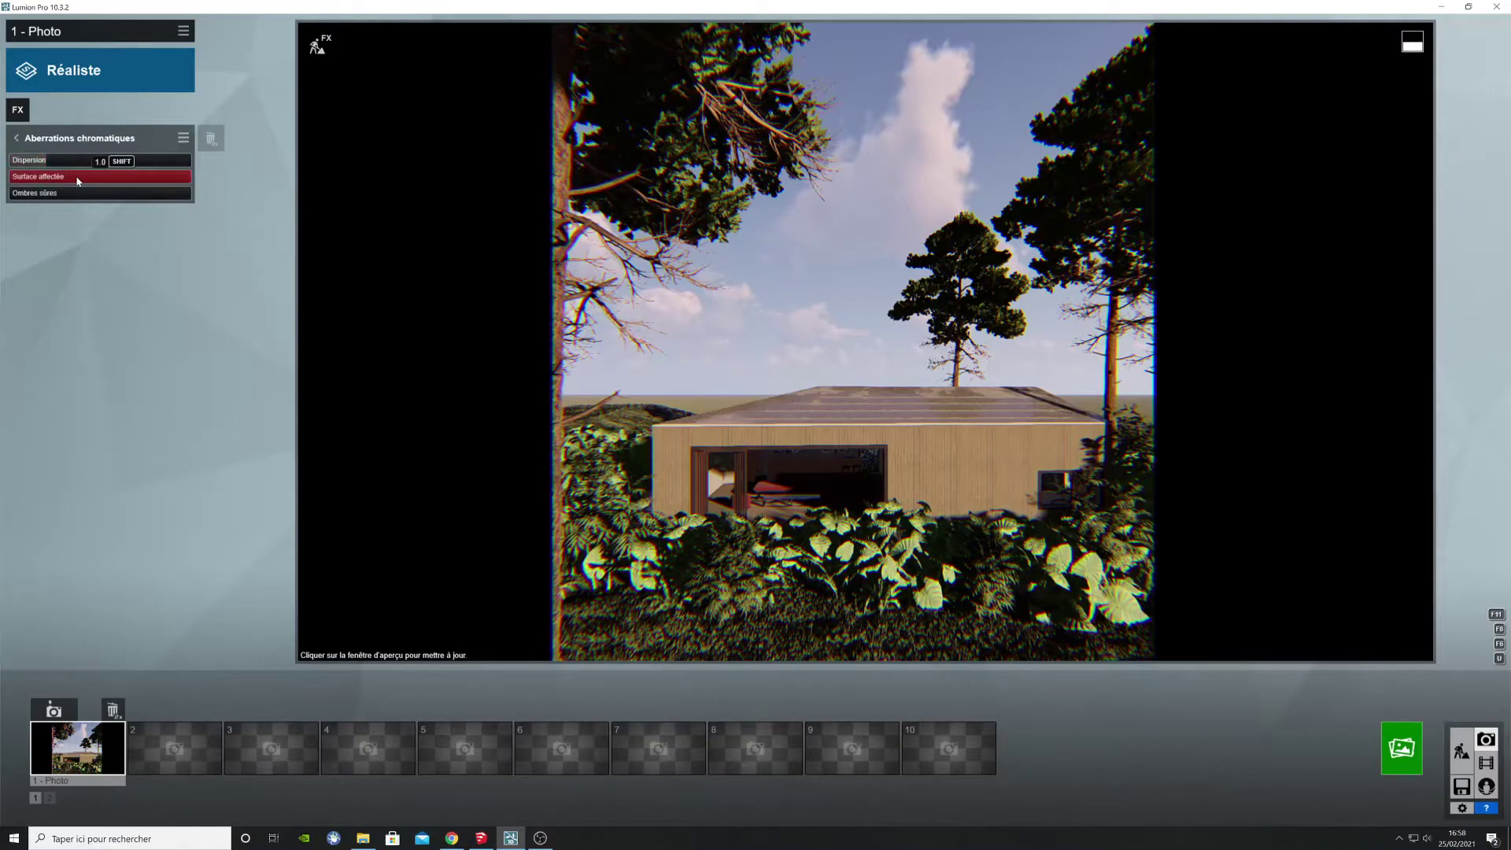
pyautogui.moveTo(55, 181); pyautogui.dragTo(30, 179)
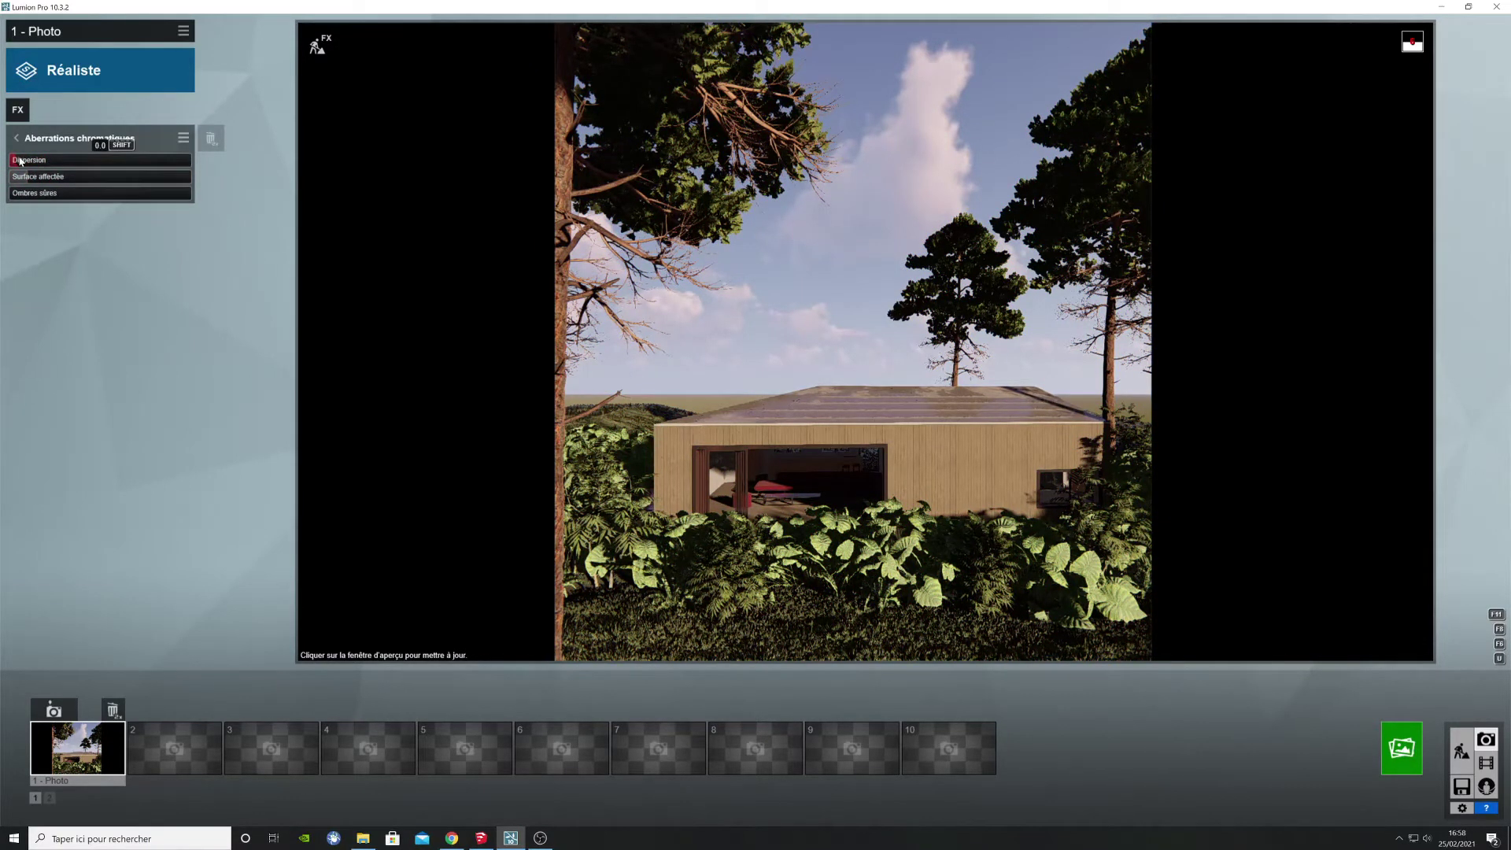
pyautogui.click(798, 291)
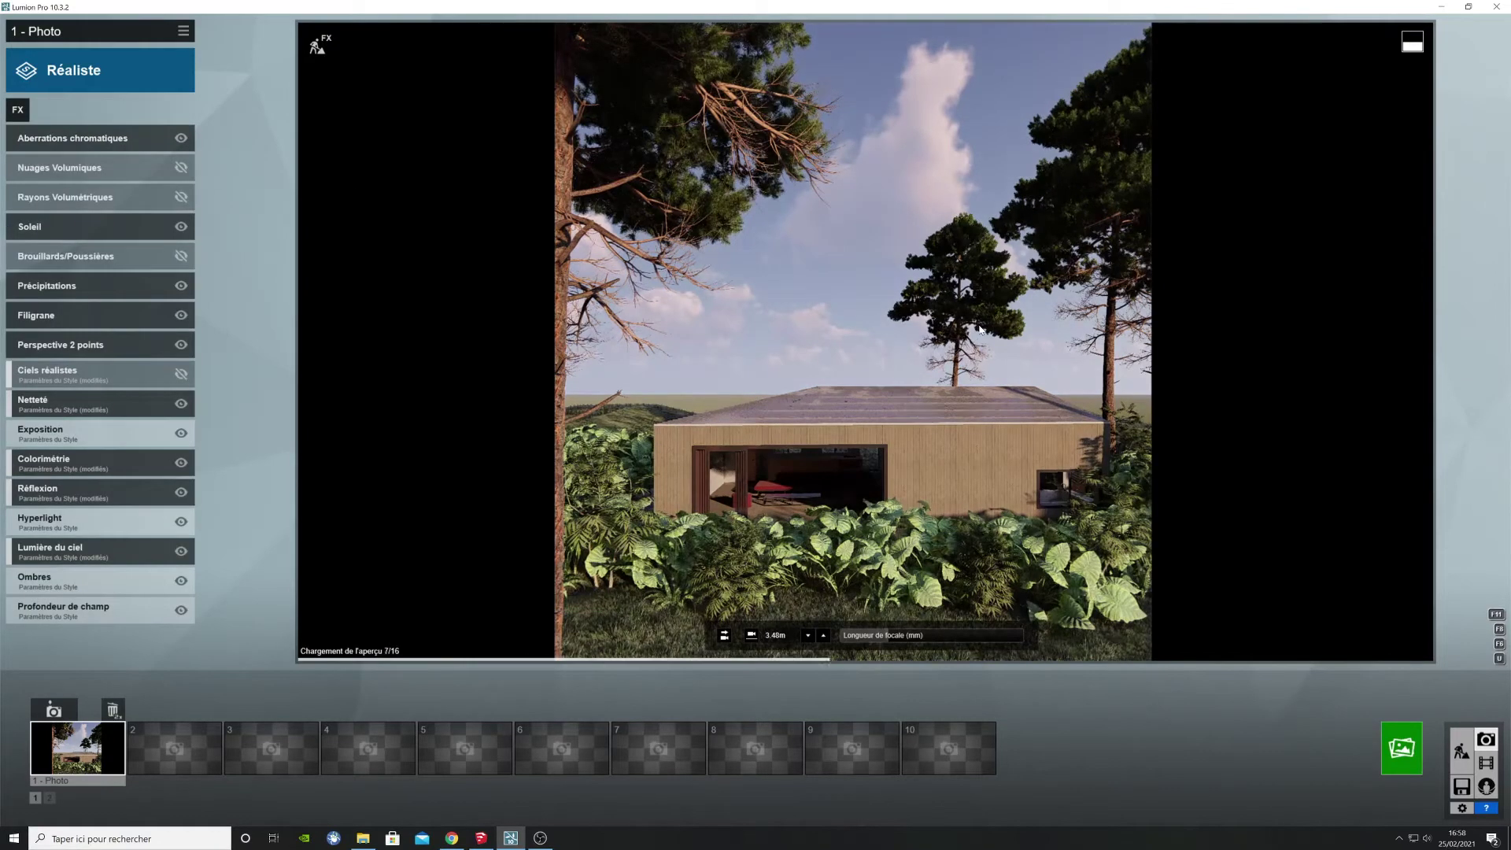
# Step: Try the Nuages Volumiques effect with a Quantité of about 0.2 and a lower Niveau, previewing the clouds
pyautogui.click(98, 172)
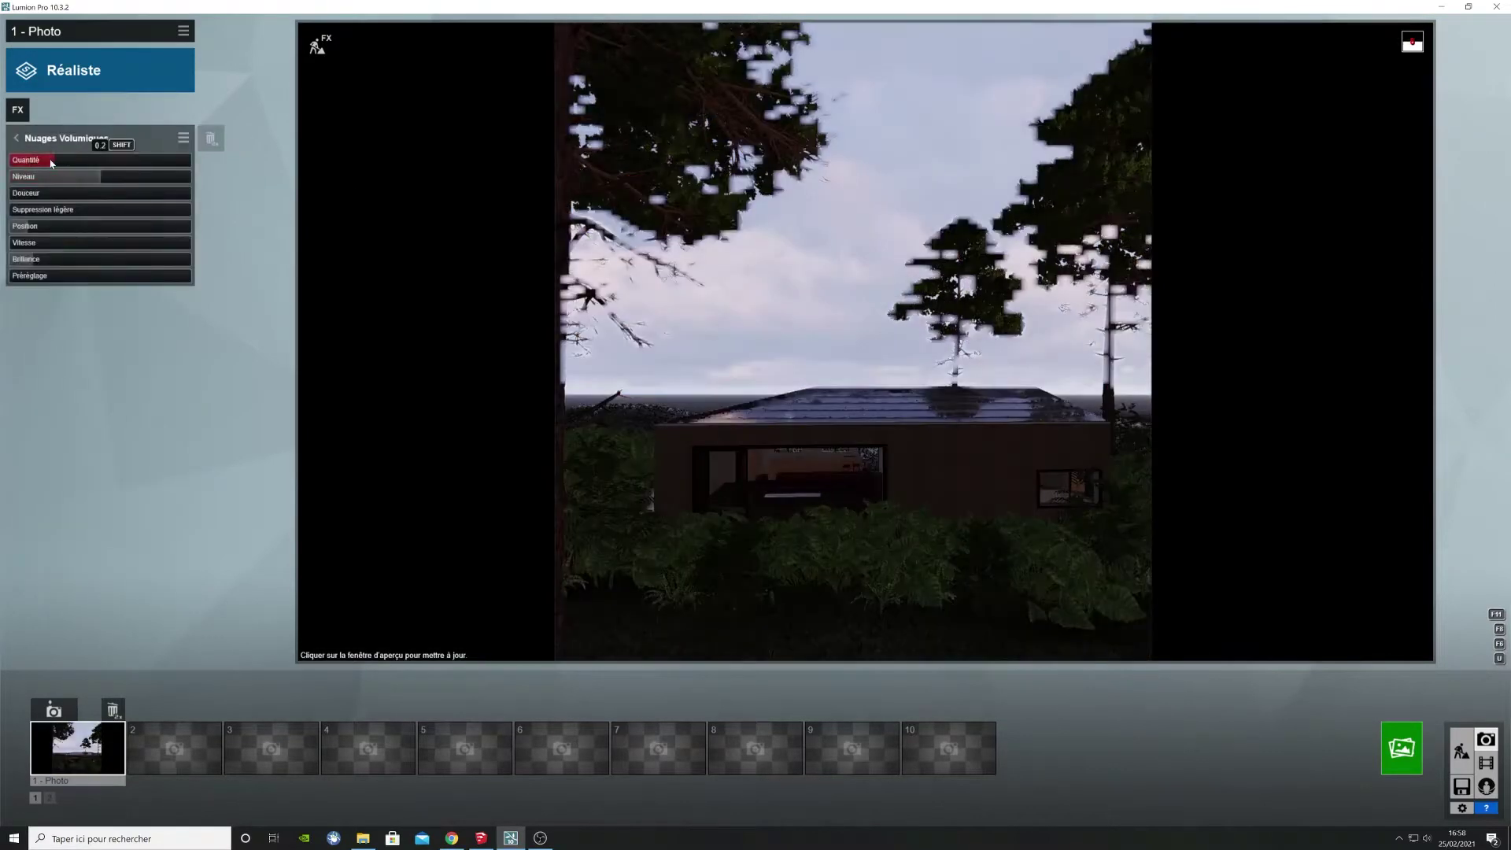
pyautogui.moveTo(112, 179); pyautogui.dragTo(84, 178)
pyautogui.click(801, 235)
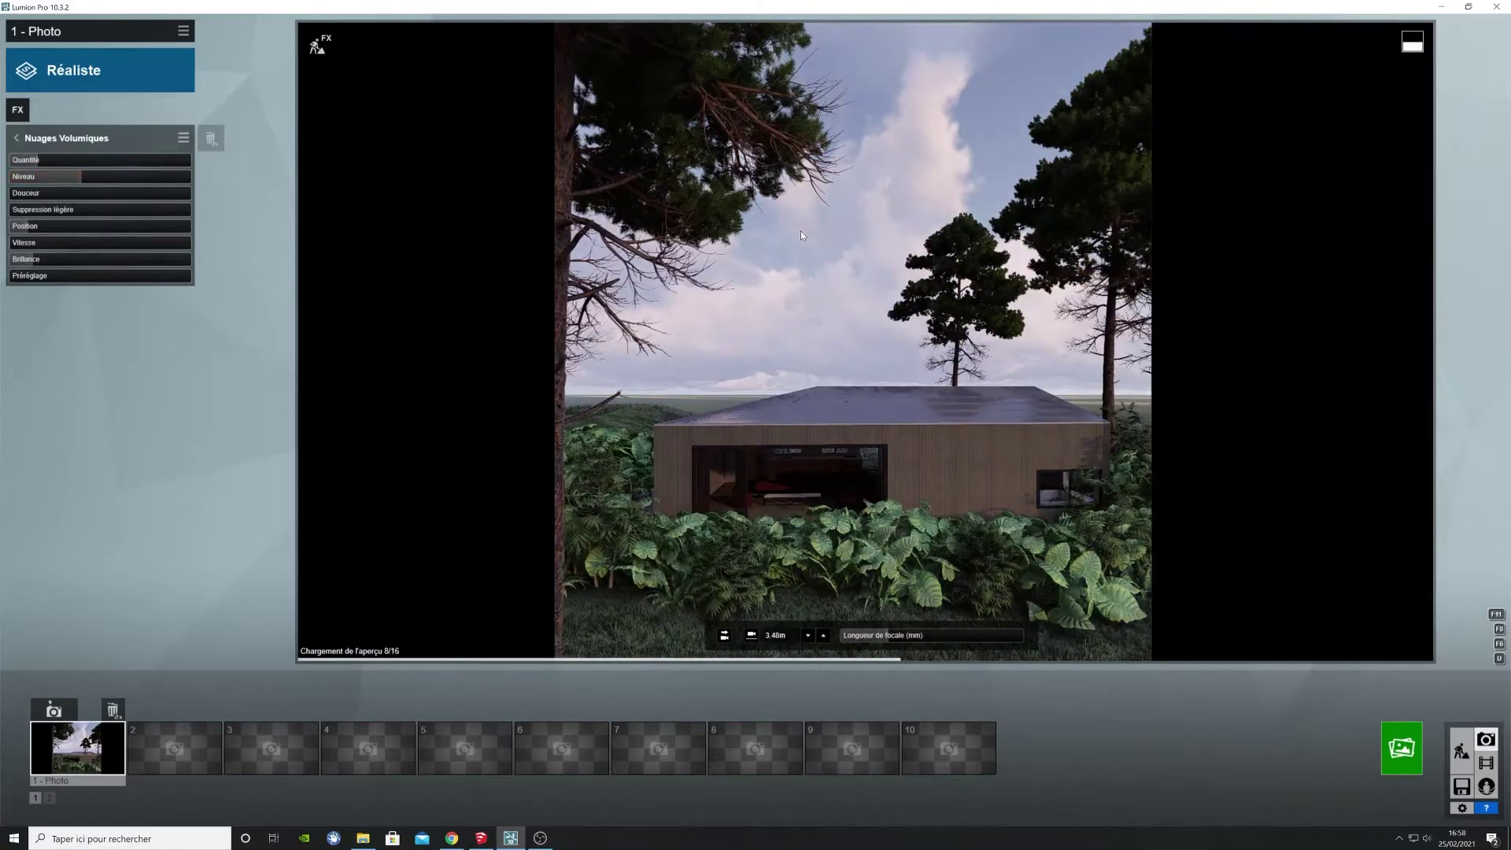
pyautogui.click(18, 140)
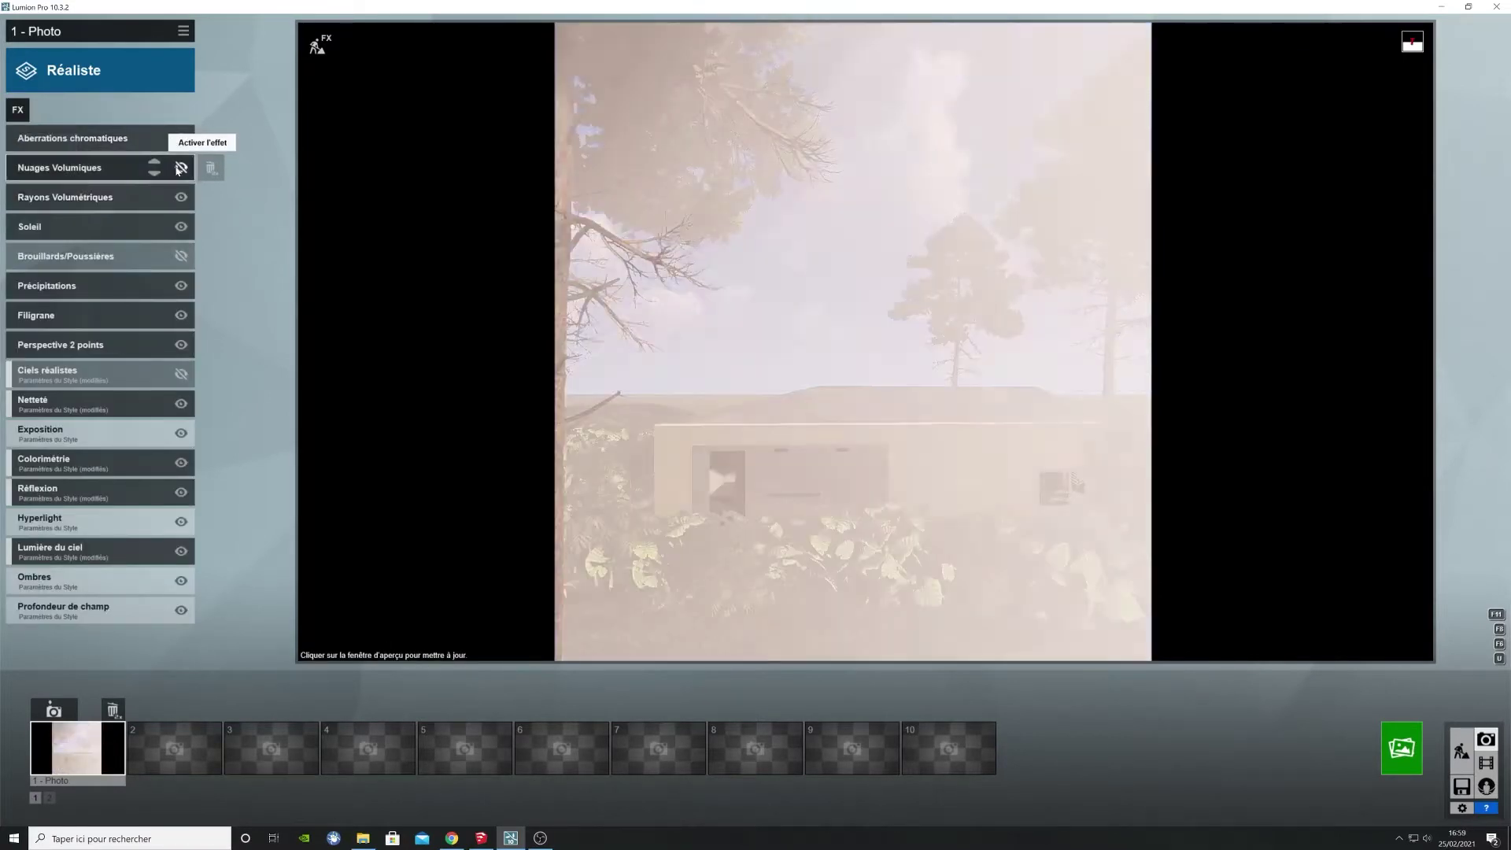
# Step: Reduce the Brillance of the Rayons Volumétriques effect to about 0.0183
pyautogui.click(179, 139)
pyautogui.click(15, 139)
pyautogui.click(102, 164)
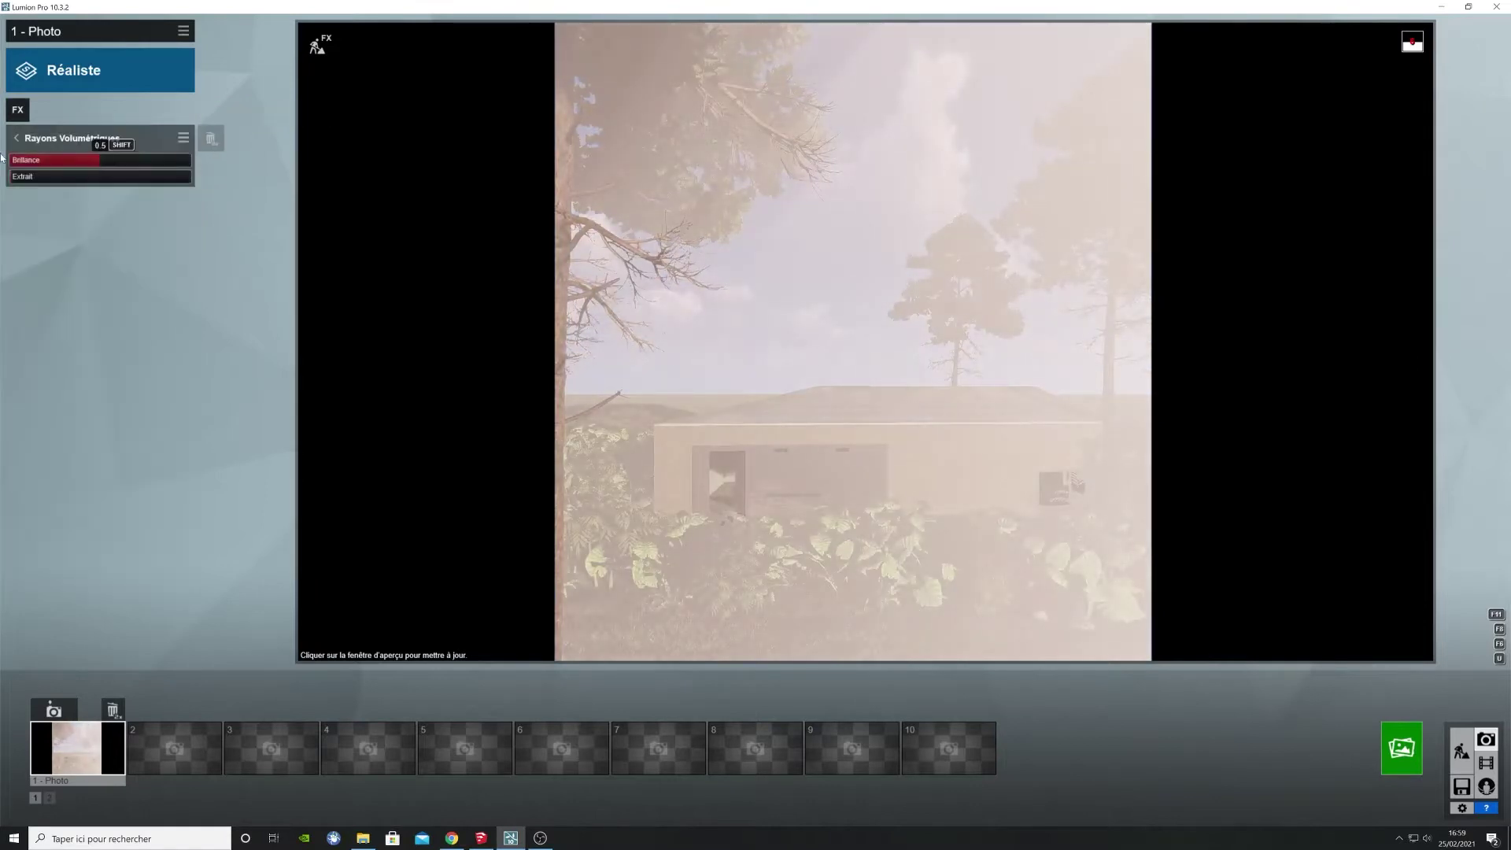
pyautogui.moveTo(106, 160); pyautogui.dragTo(16, 160)
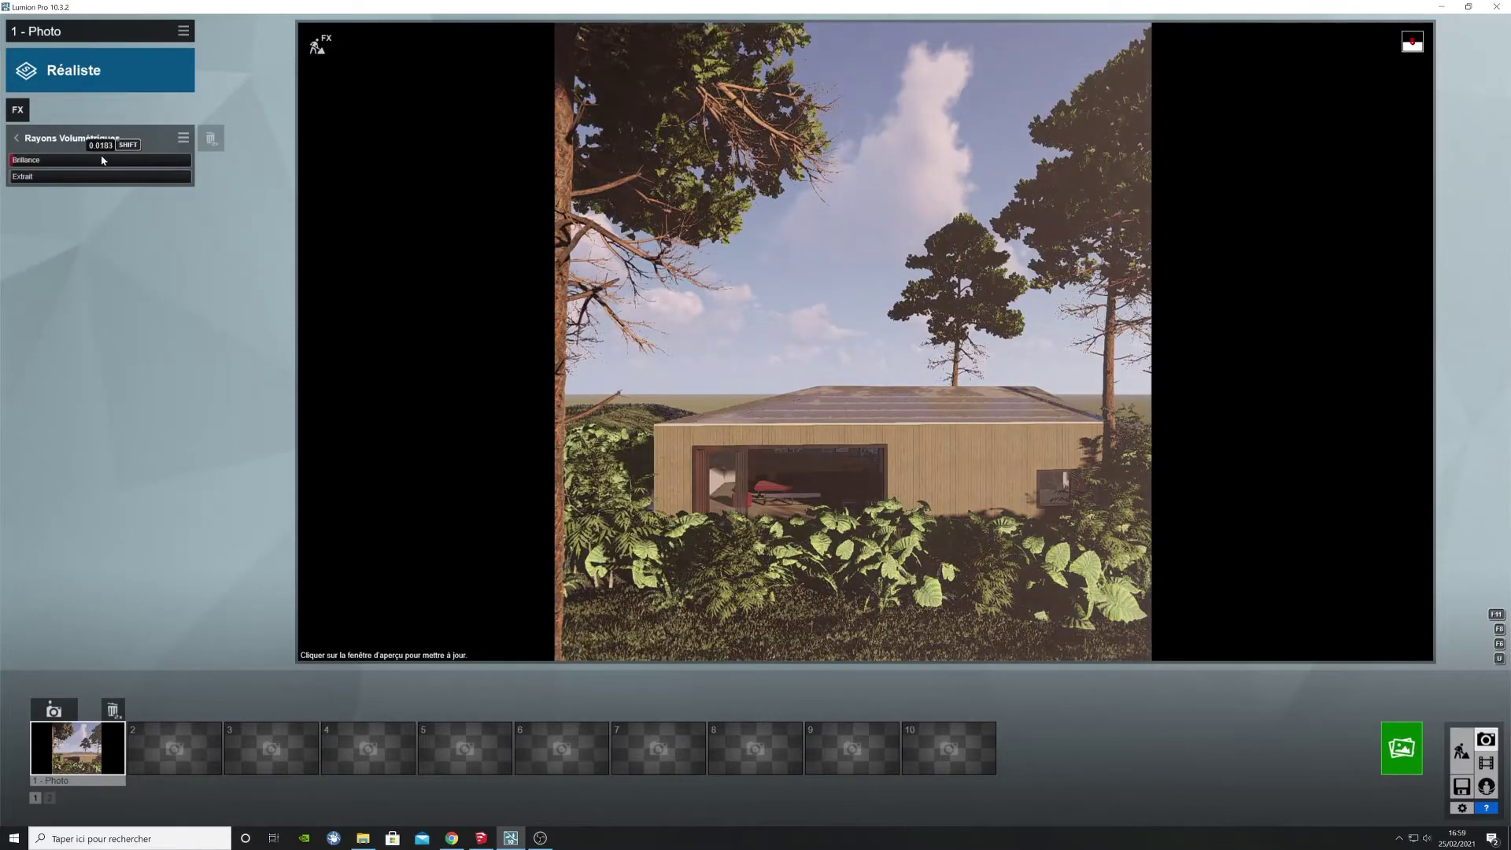
pyautogui.click(16, 138)
# Step: Lower Quantité de Précipitation to 0.4 in the Précipitations effect
pyautogui.click(79, 226)
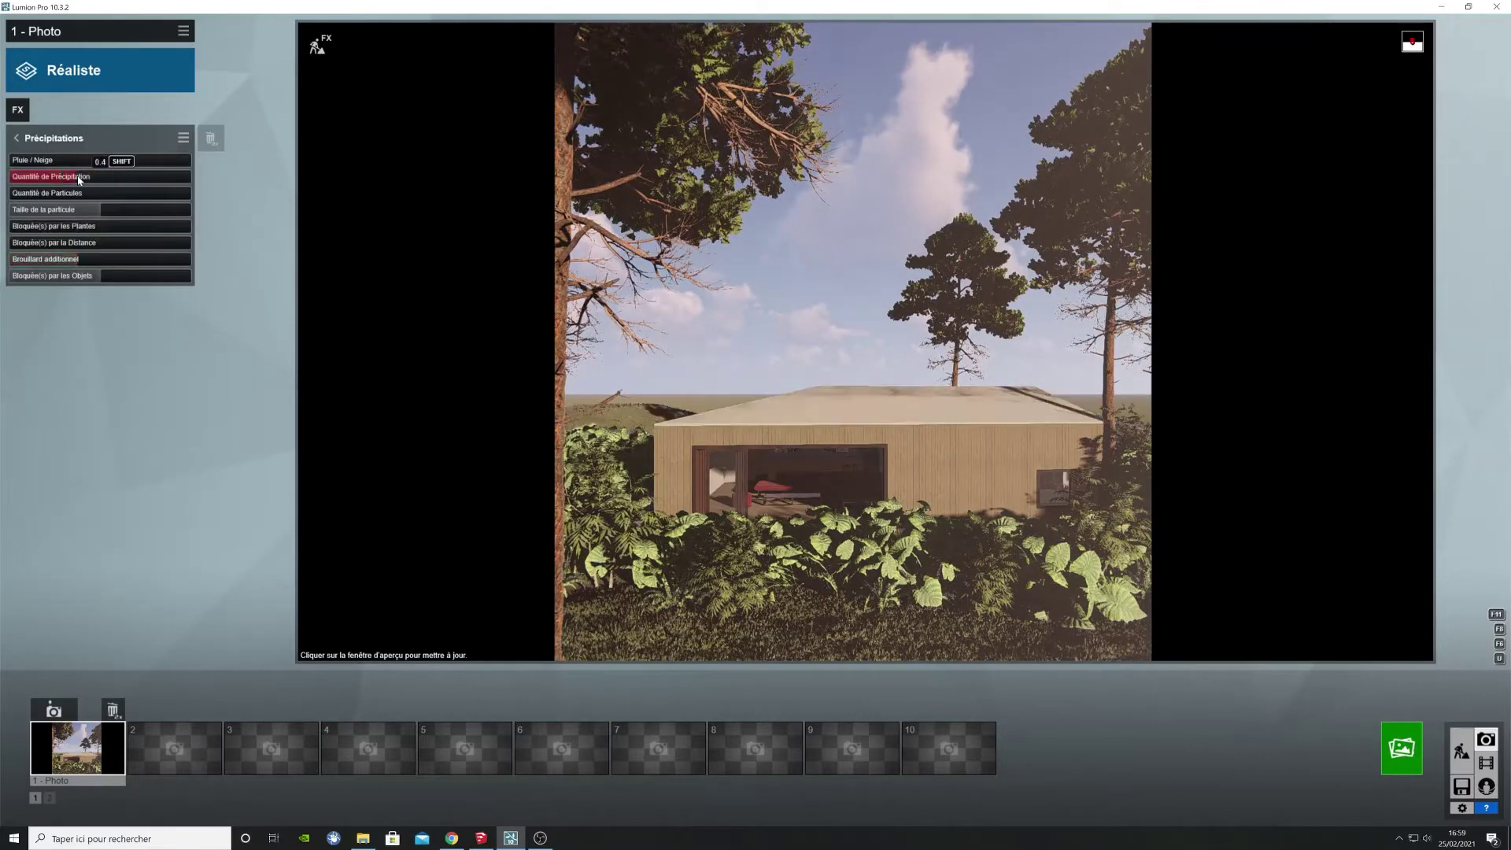
pyautogui.click(81, 180)
pyautogui.click(16, 138)
# Step: Fine-tune the Rayons Volumétriques Brillance to 0.0181 and refresh the photo preview
pyautogui.click(15, 163)
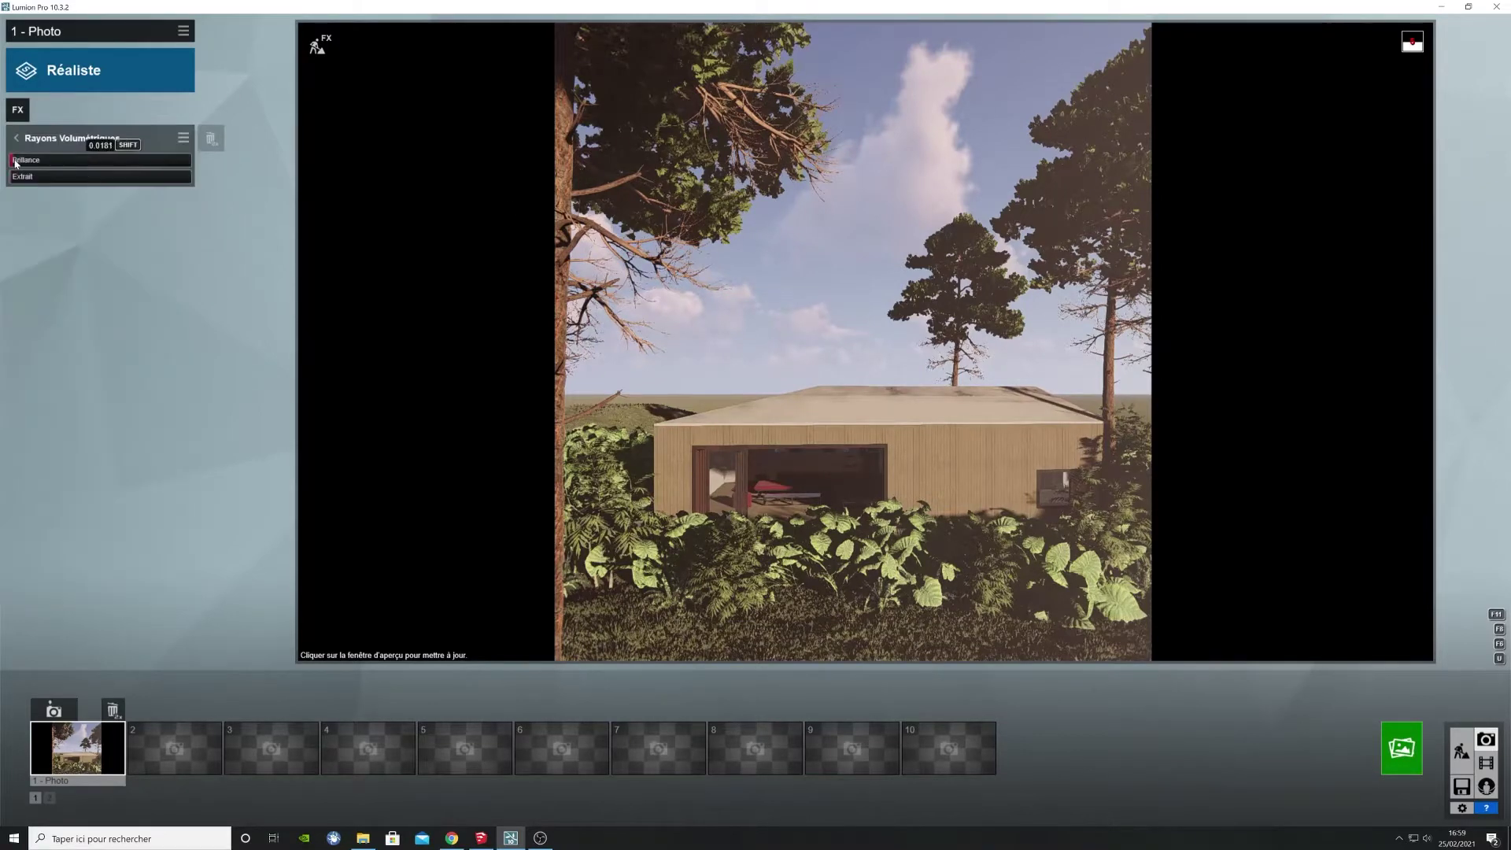
pyautogui.click(806, 271)
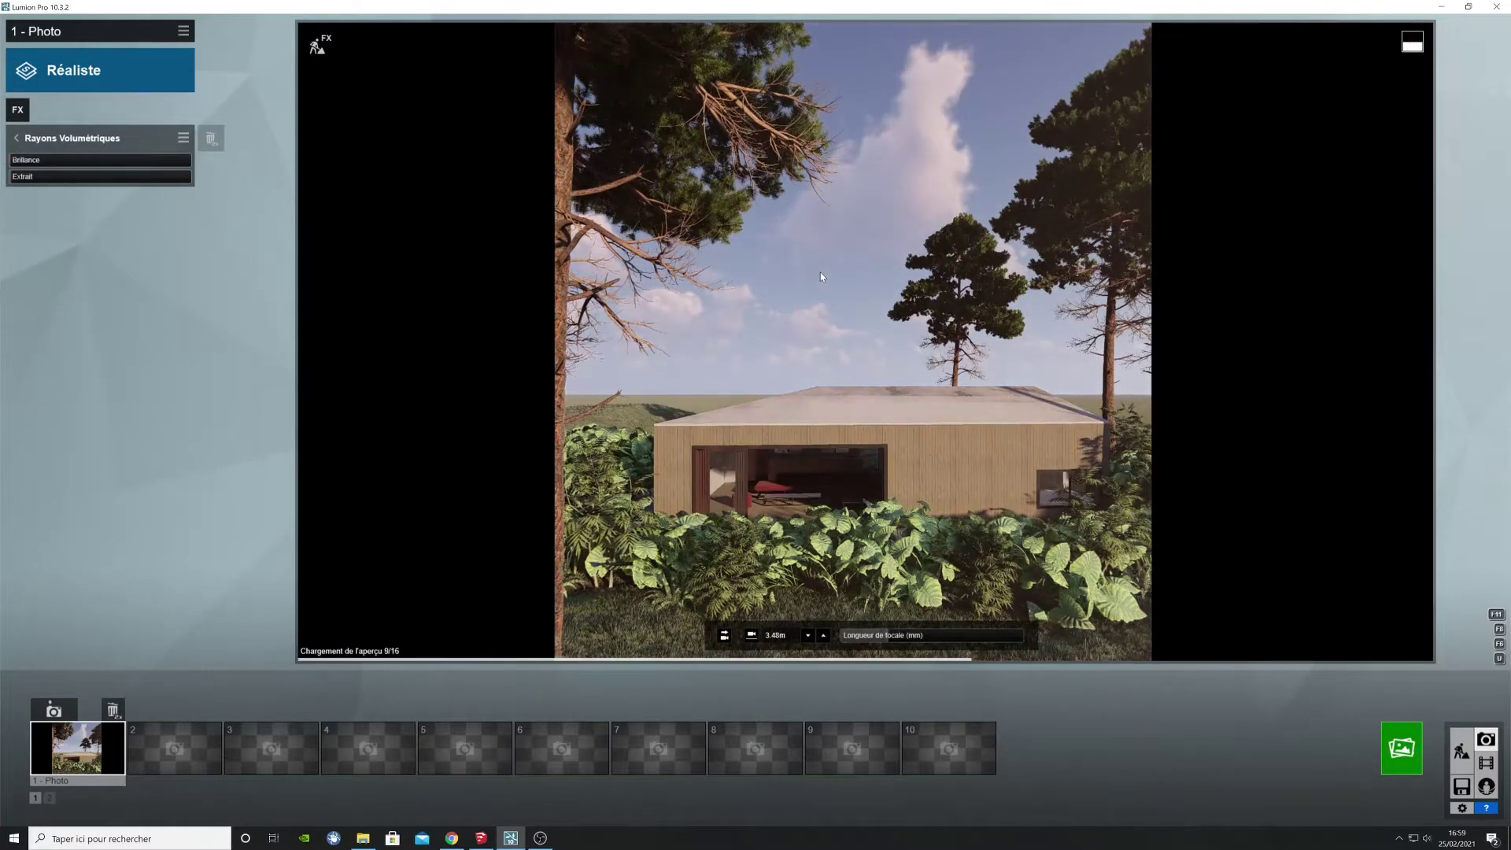
pyautogui.click(16, 138)
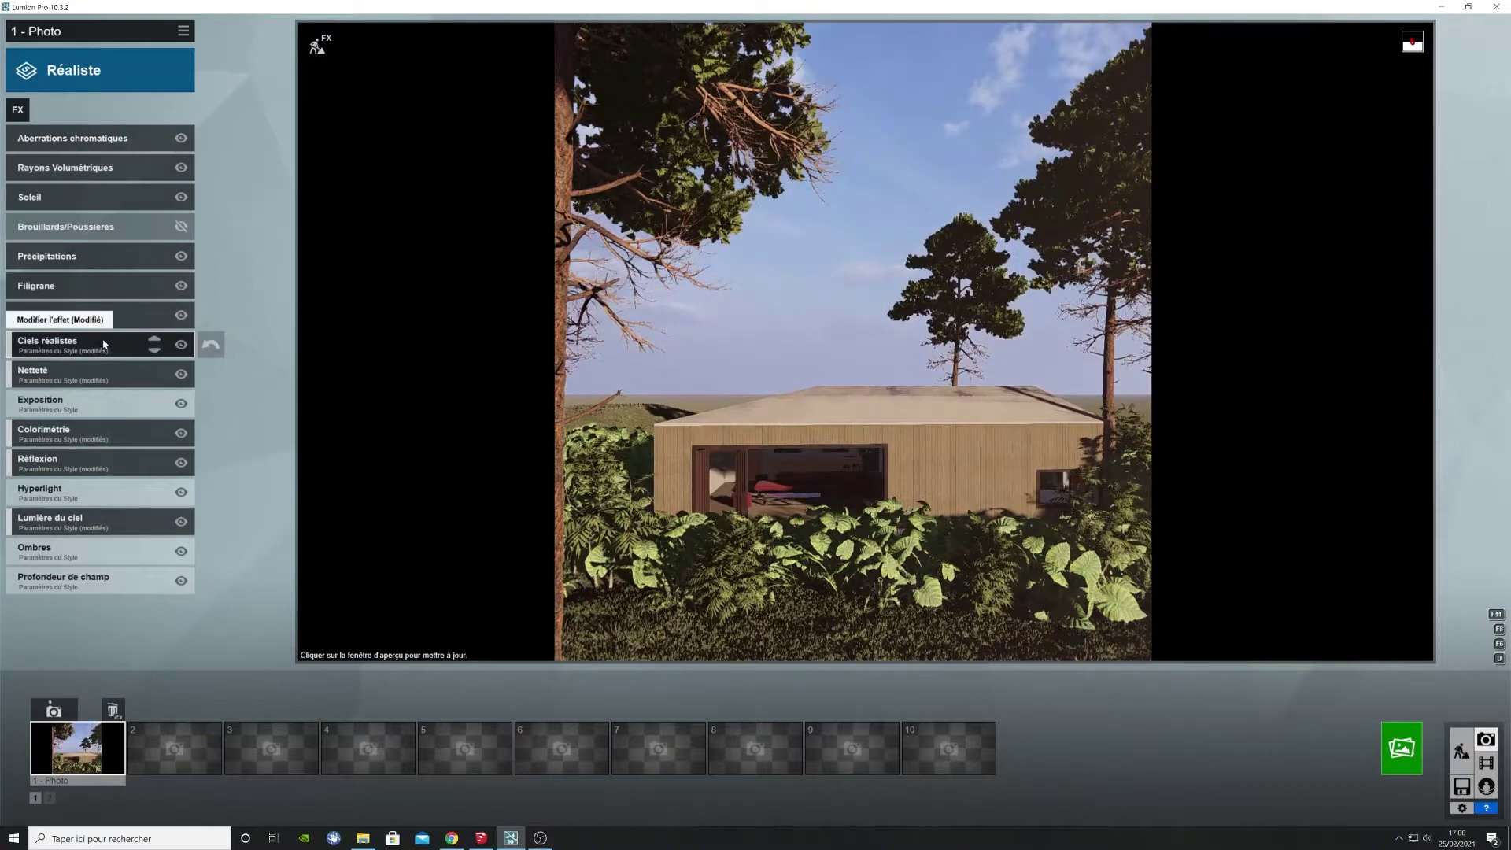
# Step: Open the Ciels réalistes effect and choose a realistic sky for the photo
pyautogui.click(104, 344)
pyautogui.click(833, 226)
pyautogui.click(47, 147)
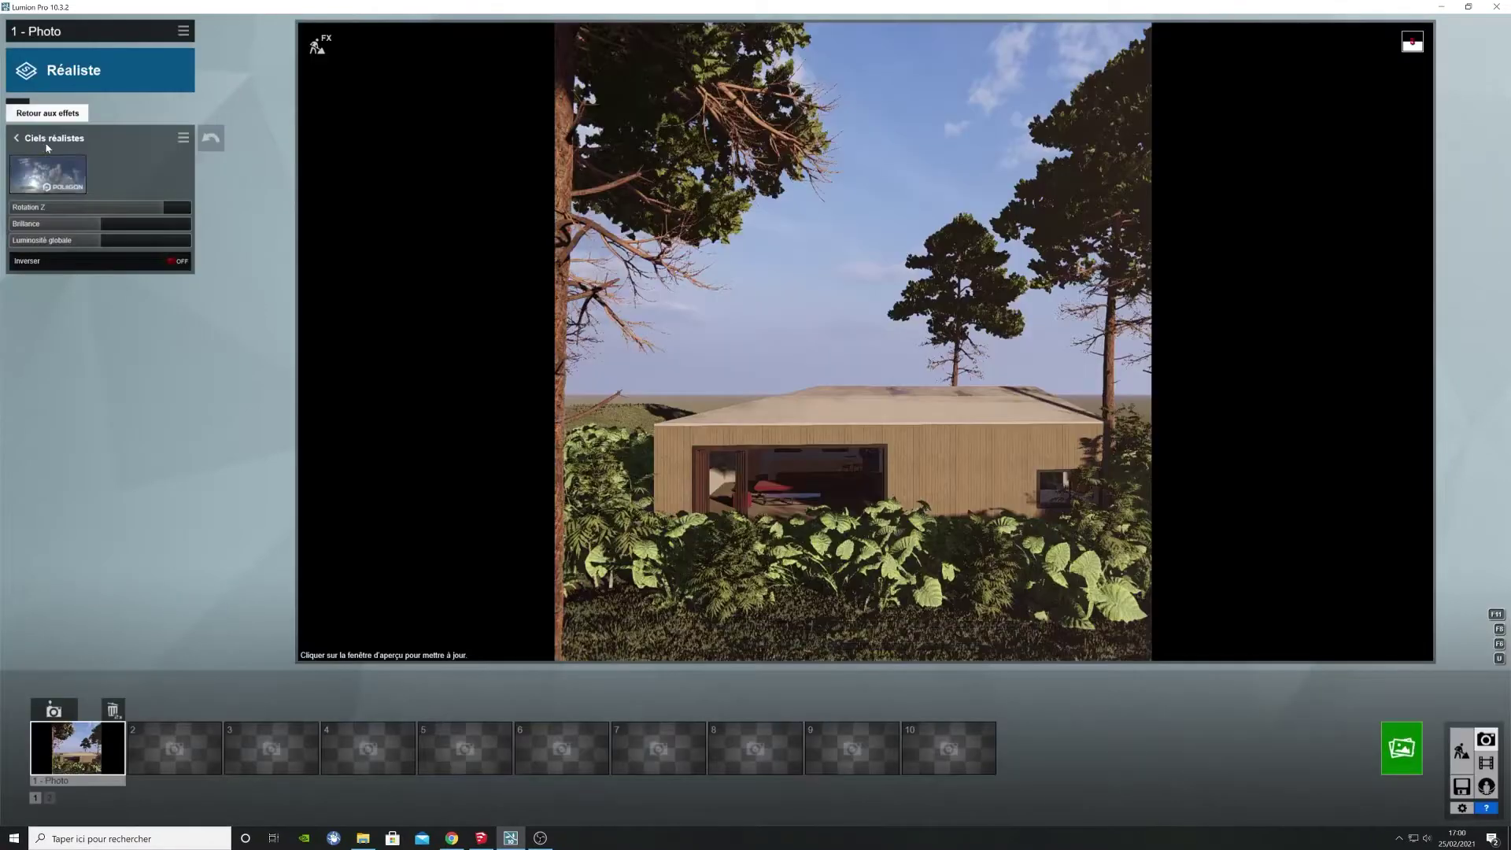
pyautogui.click(47, 147)
# Step: Add the Ciel et nuages effect to the photo and open its settings with Ciels réalistes disabled
pyautogui.click(317, 45)
pyautogui.click(540, 307)
pyautogui.click(810, 291)
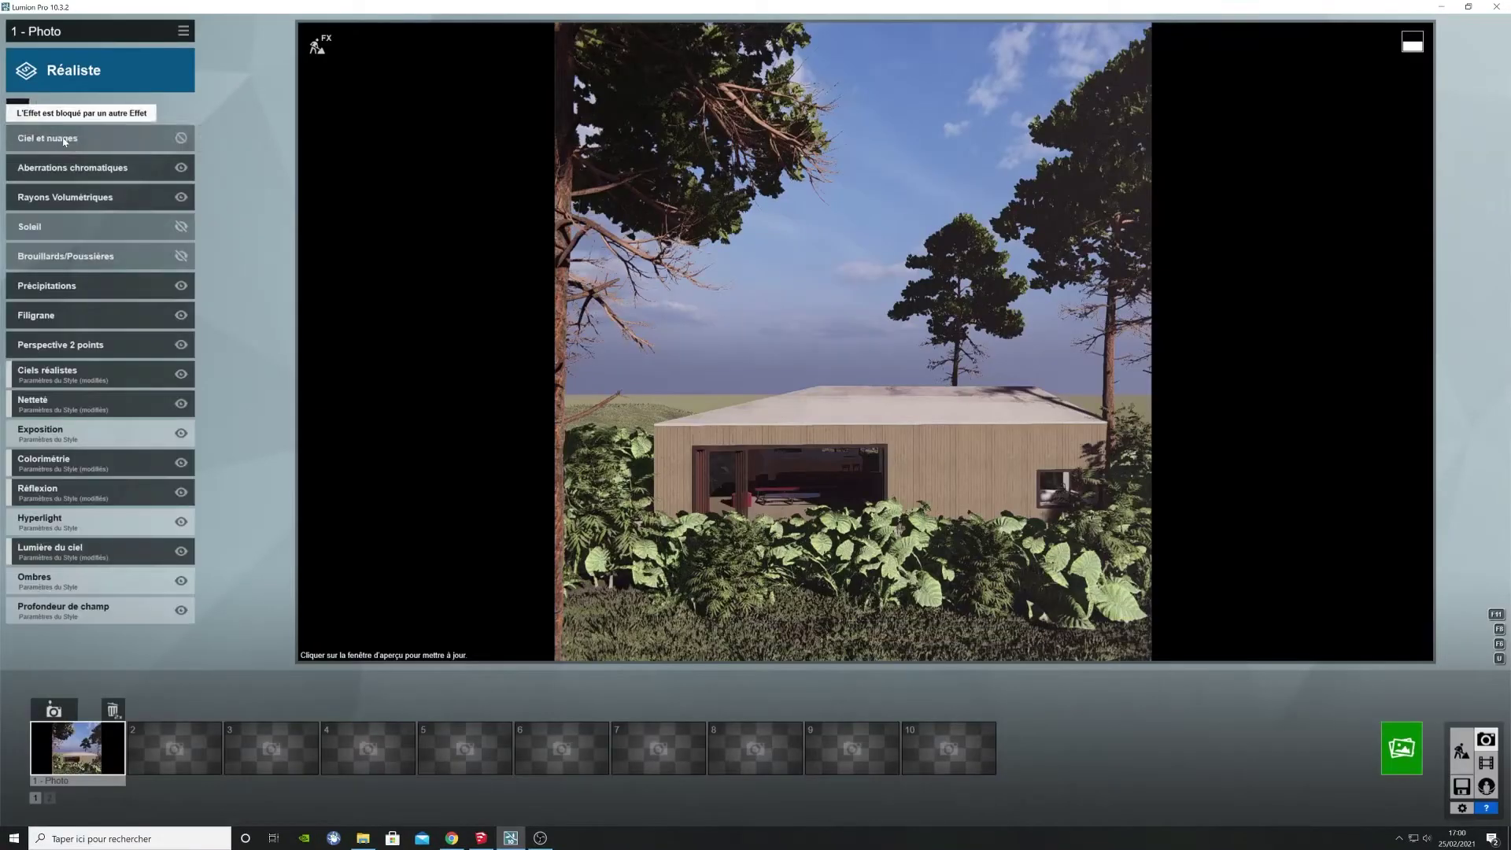
pyautogui.click(127, 145)
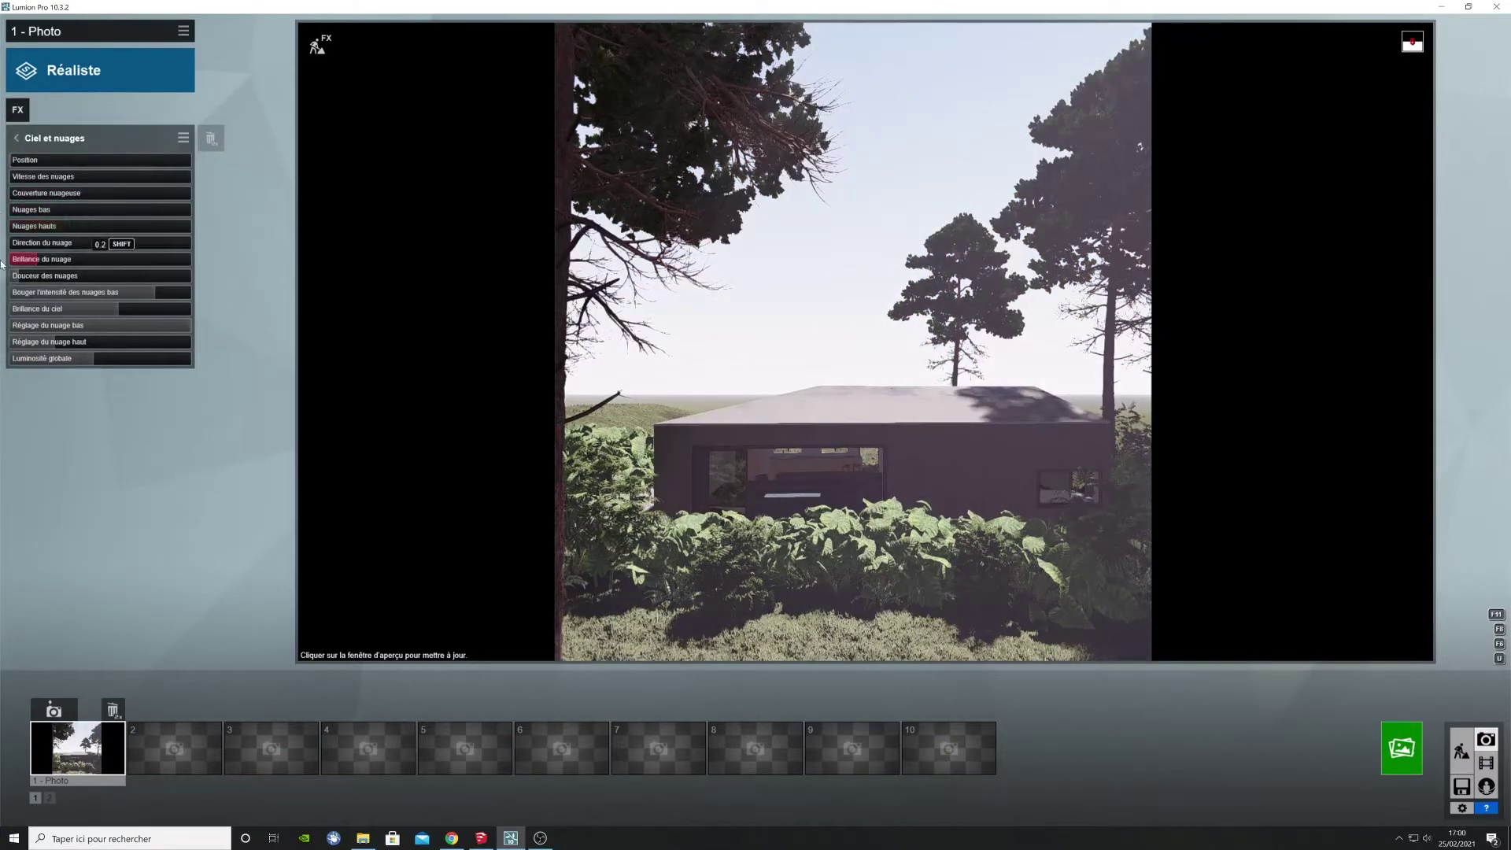
# Step: In the Ciel et nuages effect, adjust Brillance du ciel and reduce Réglage du nuage haut to its minimum
pyautogui.moveTo(69, 311)
pyautogui.mouseDown()
pyautogui.moveTo(35, 311)
pyautogui.moveTo(97, 310)
pyautogui.mouseUp()
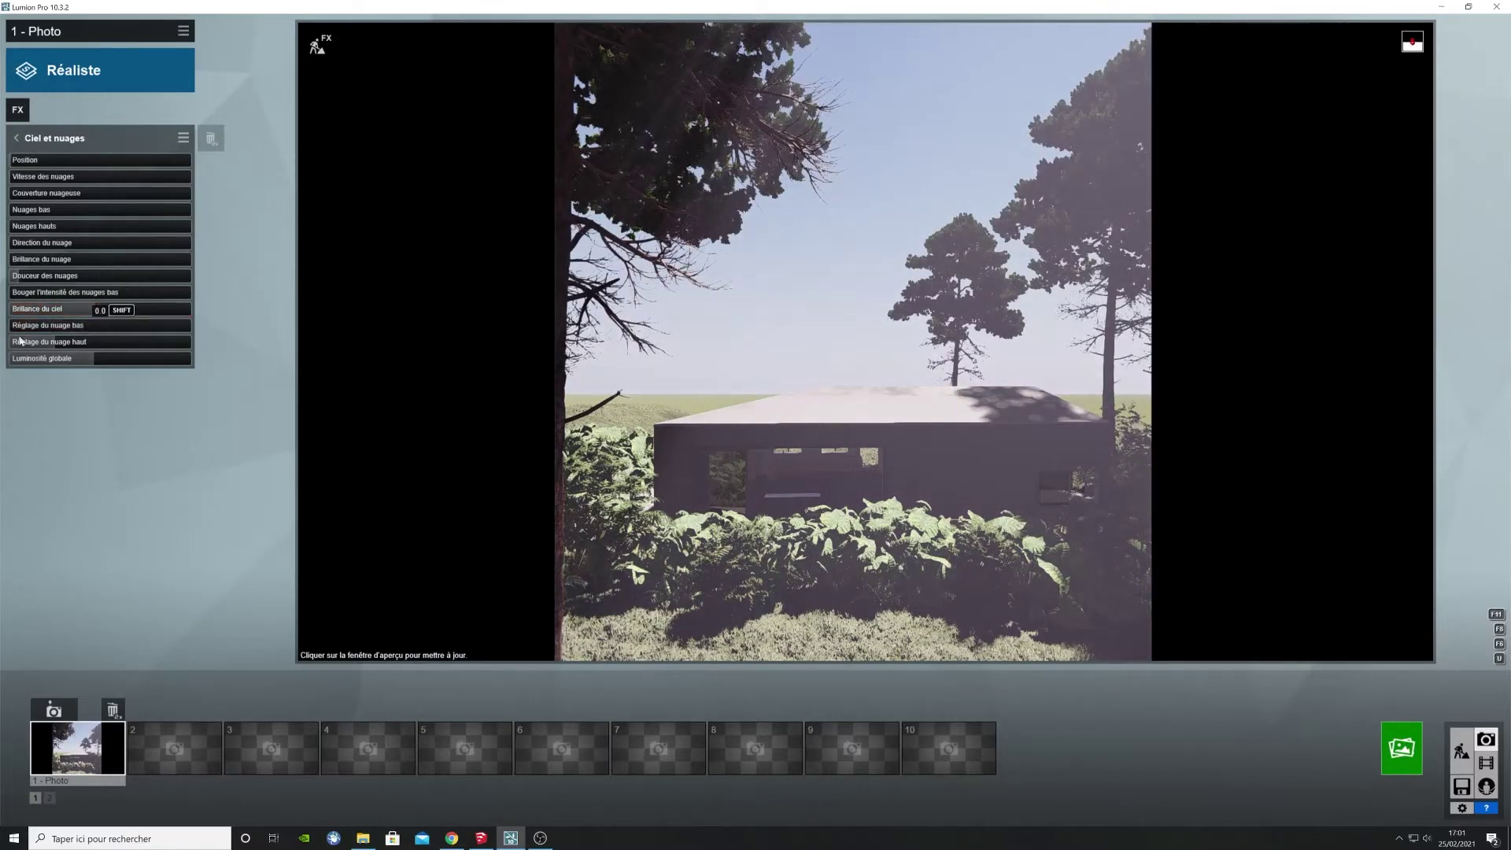
pyautogui.moveTo(1, 342); pyautogui.dragTo(0, 342)
pyautogui.click(17, 139)
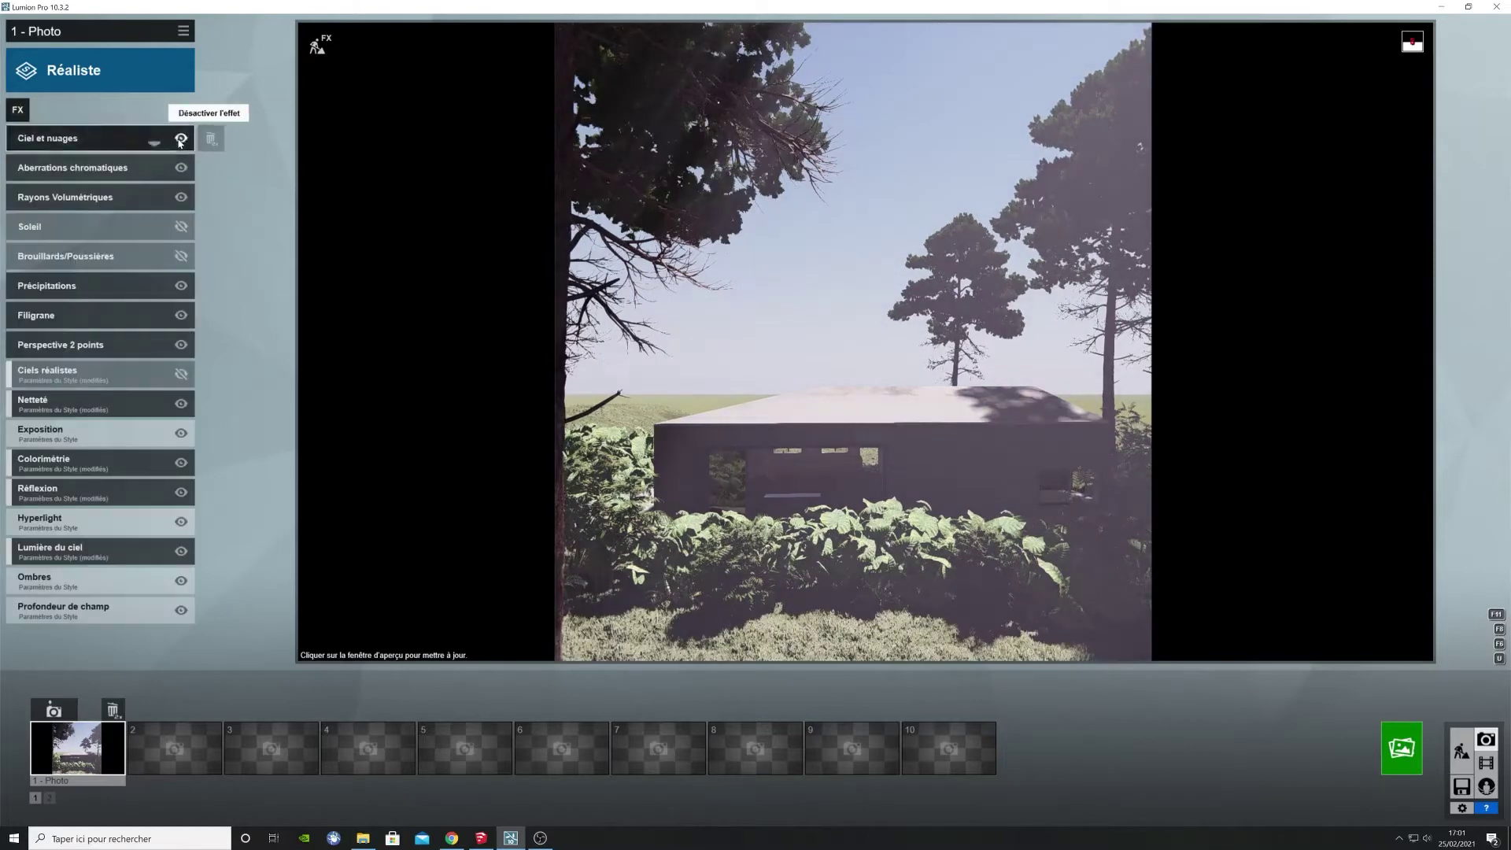
# Step: Re-enable the Soleil effect and raise Brillance du ciel above 0.5 in the Ciel et nuages effect
pyautogui.click(181, 139)
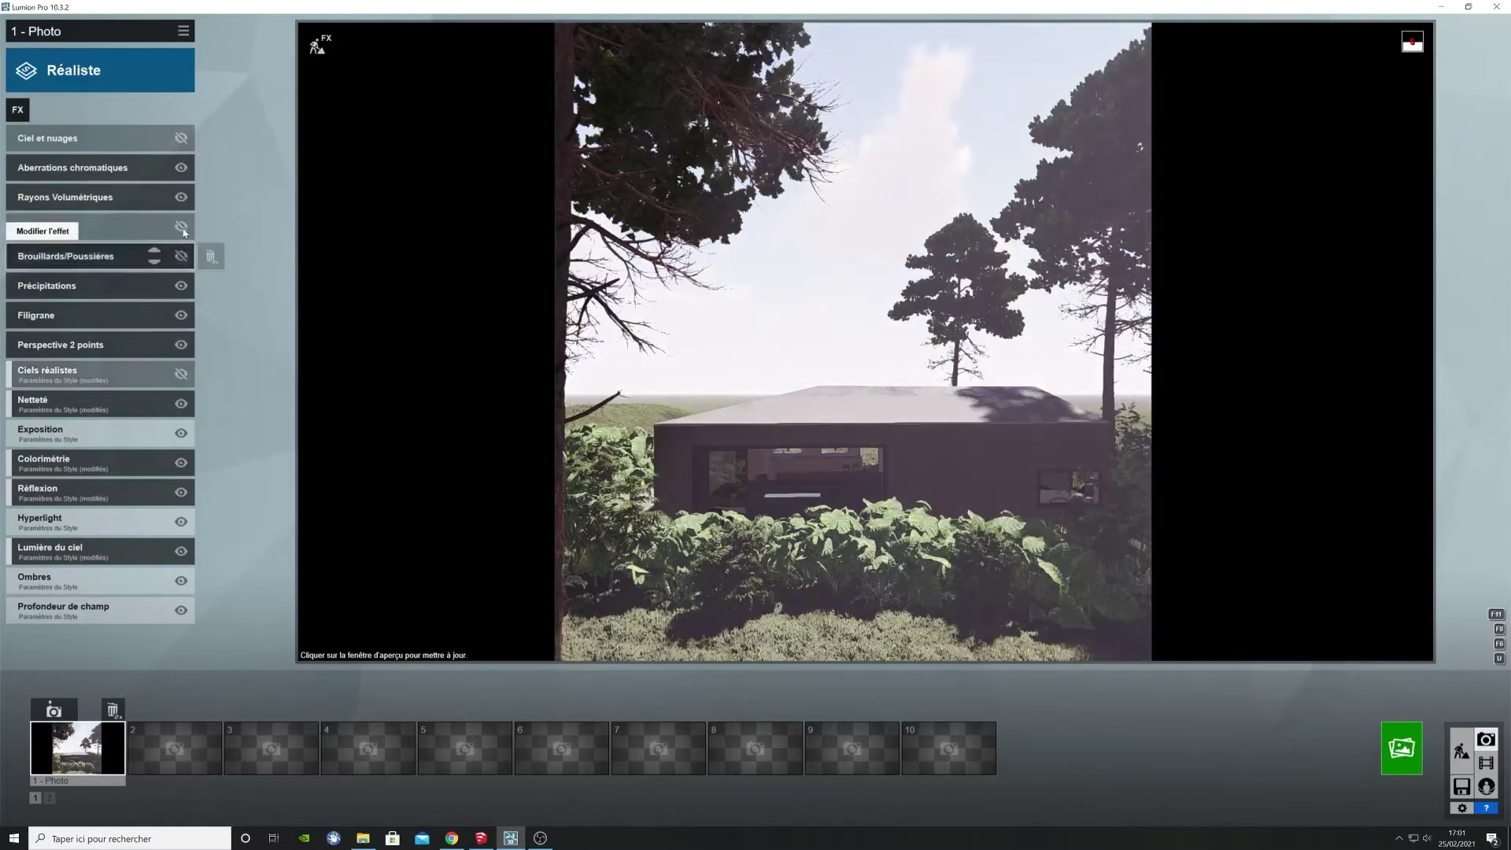
pyautogui.click(181, 226)
pyautogui.click(181, 138)
pyautogui.click(47, 139)
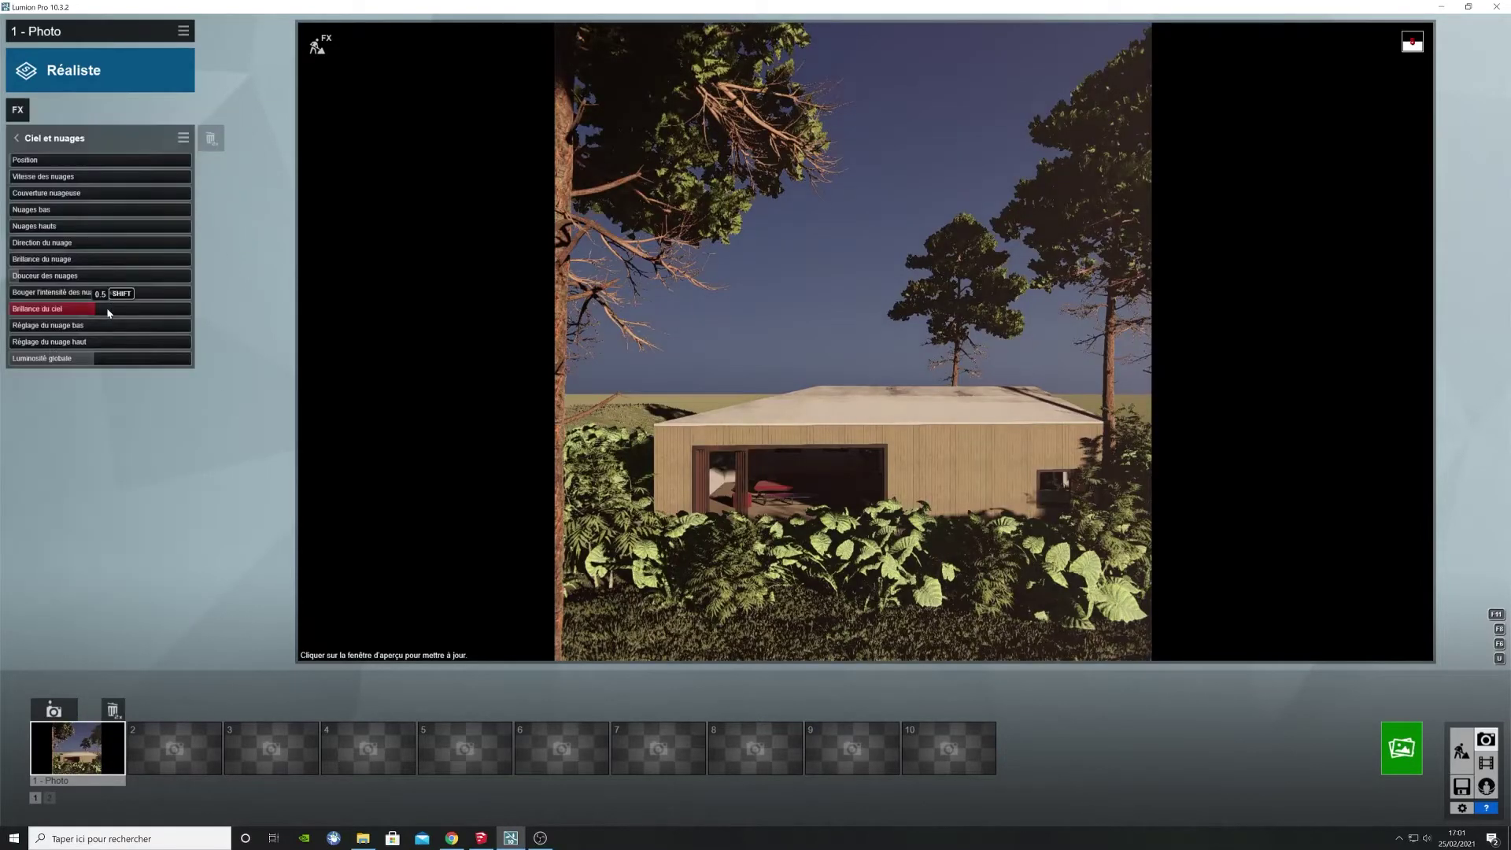
pyautogui.moveTo(107, 312)
pyautogui.mouseDown()
pyautogui.moveTo(168, 305)
pyautogui.moveTo(129, 310)
pyautogui.mouseUp()
pyautogui.click(16, 138)
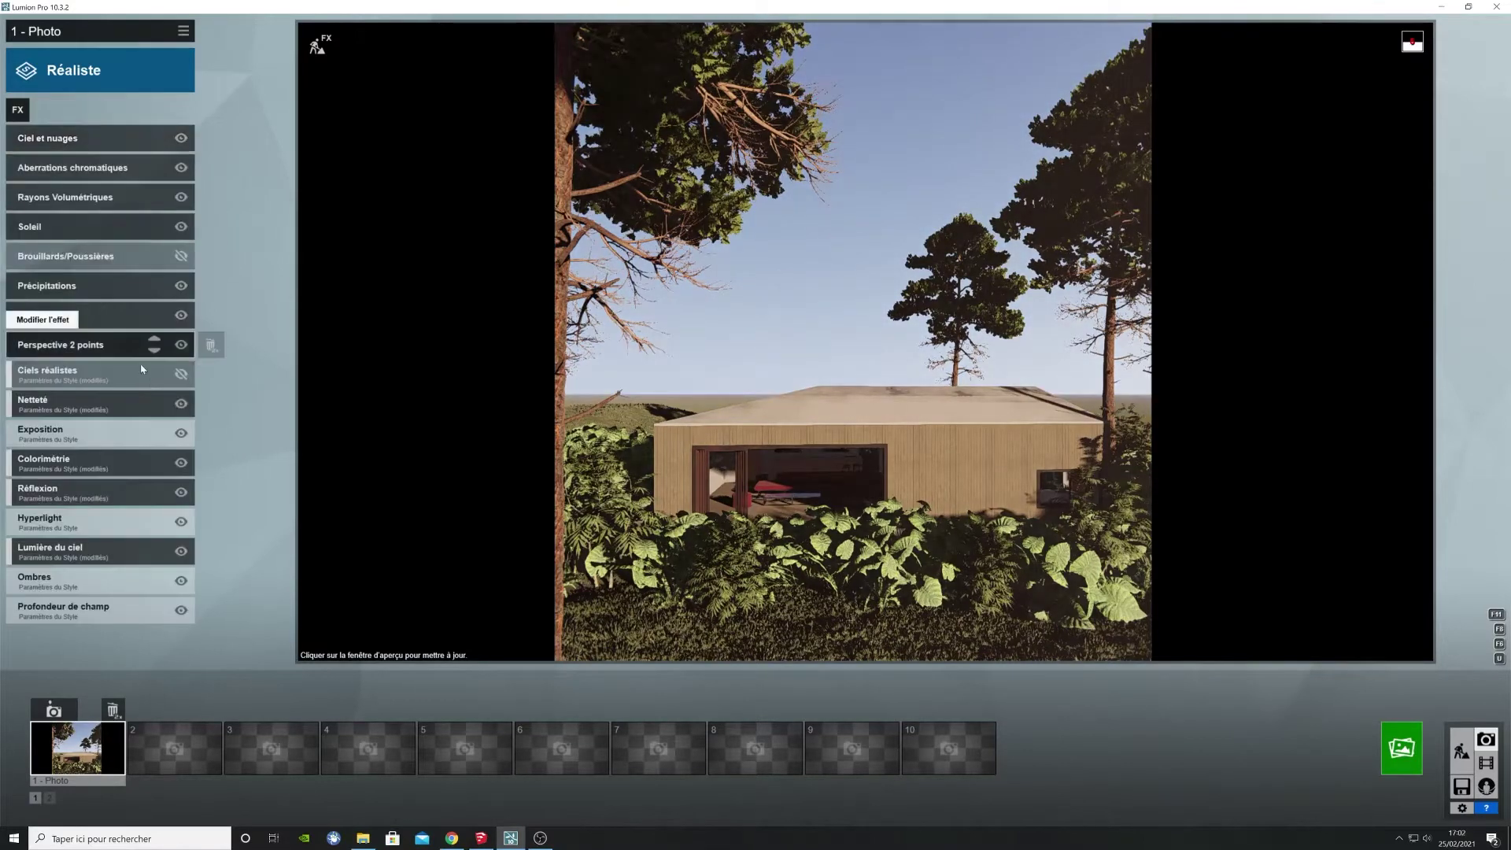
# Step: Enable the Brouillards/Poussières effect, lower the fog's luminosity and raise its density to about 1.8
pyautogui.click(181, 256)
pyautogui.click(89, 254)
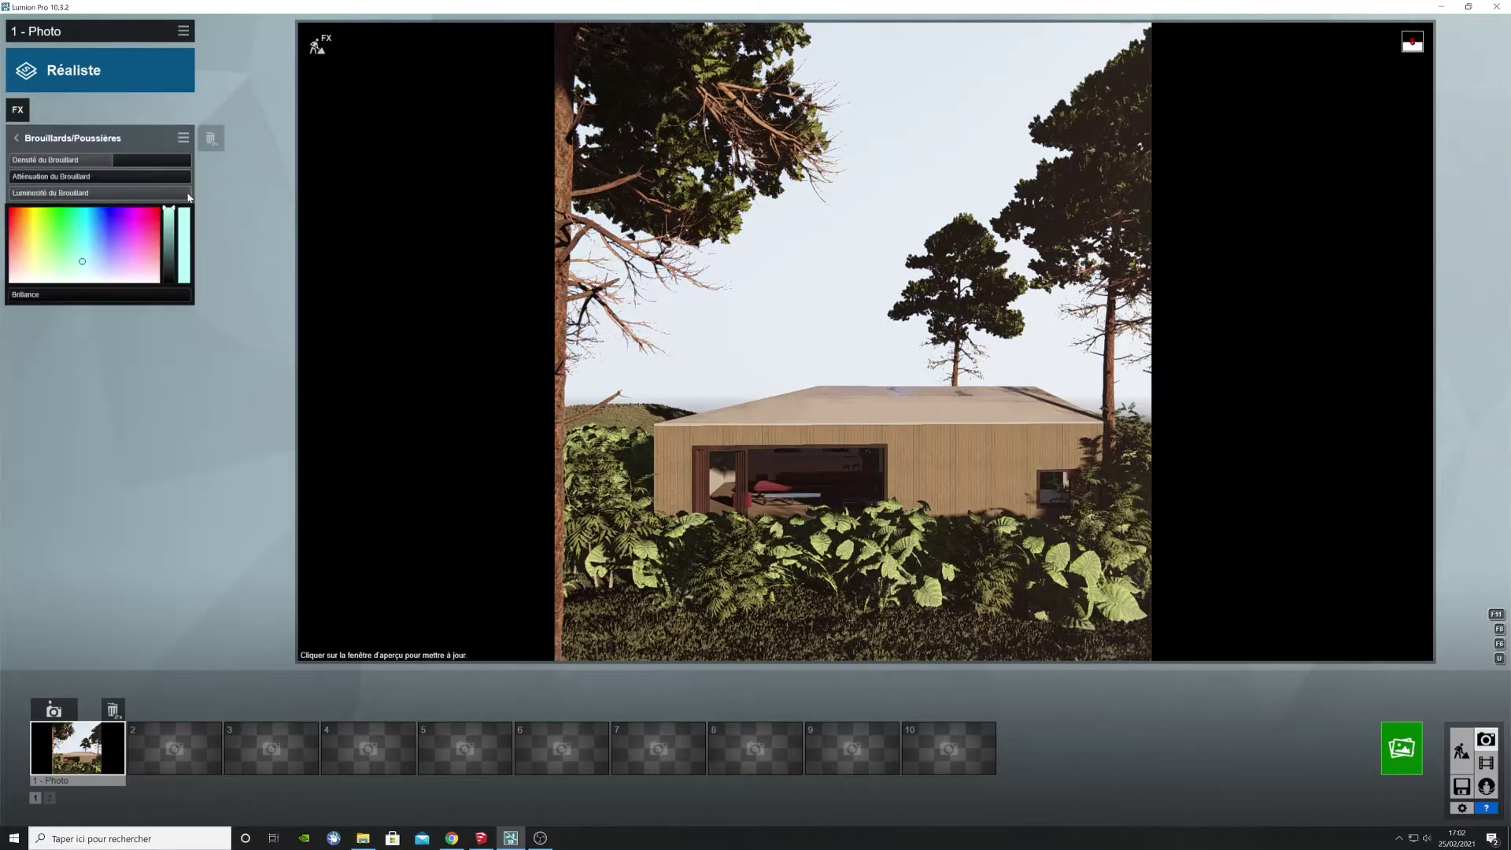
pyautogui.click(130, 195)
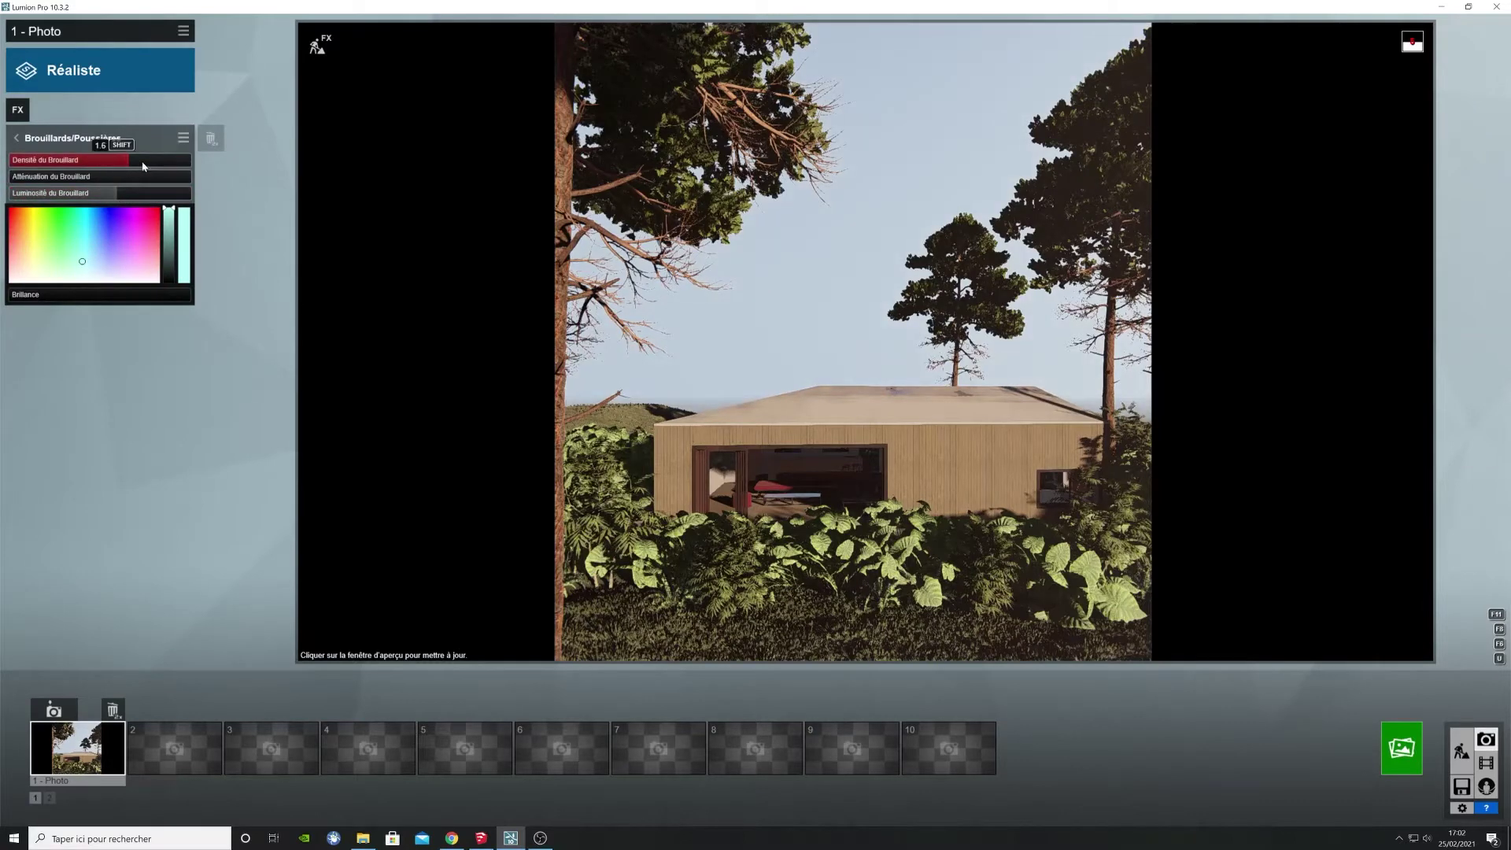
pyautogui.moveTo(144, 165); pyautogui.dragTo(150, 163)
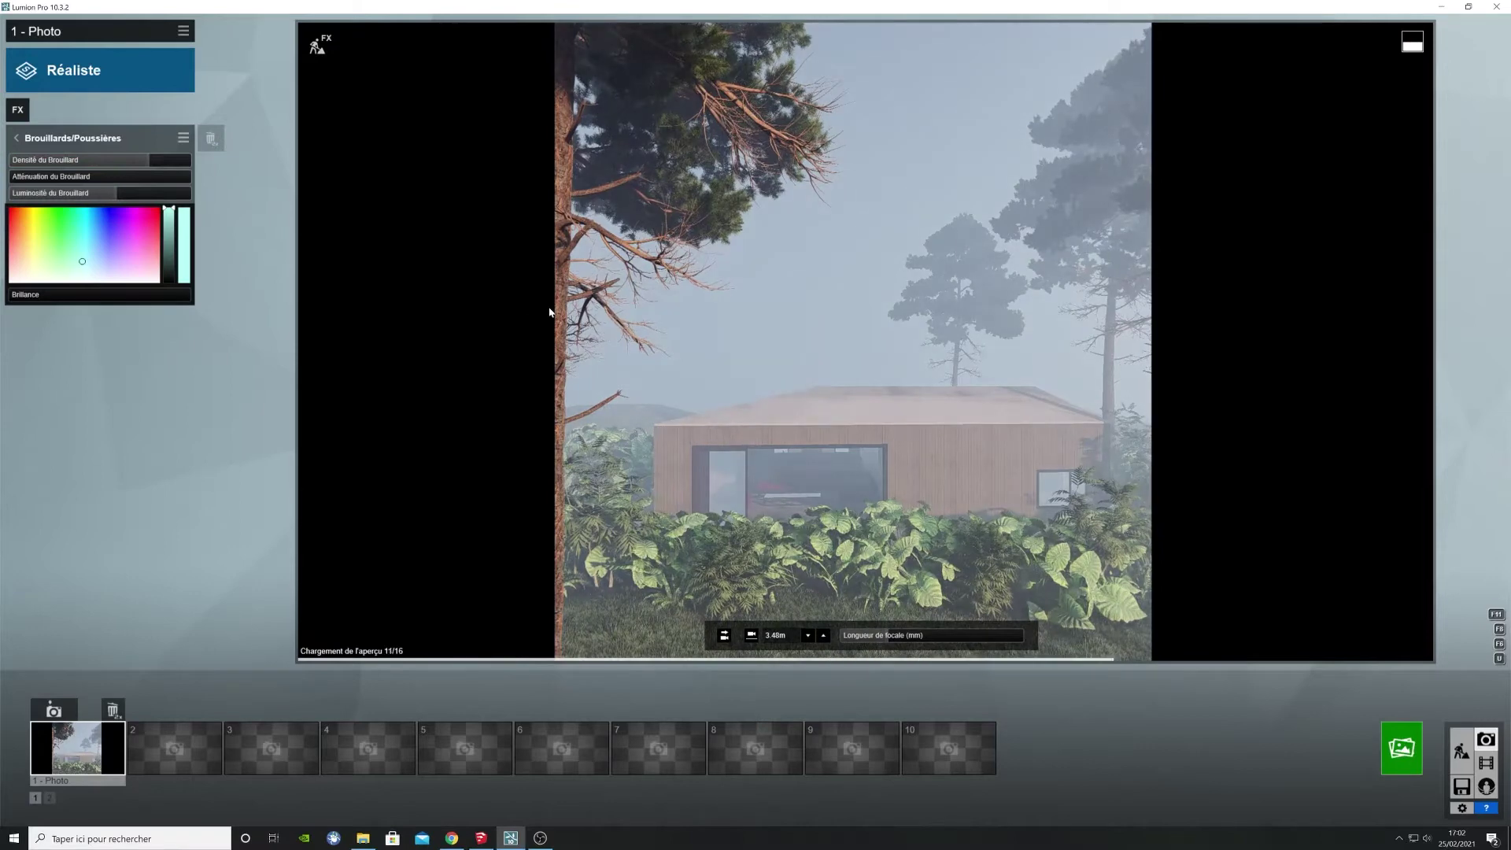
pyautogui.moveTo(152, 162)
pyautogui.mouseDown()
pyautogui.moveTo(259, 159)
pyautogui.moveTo(174, 162)
pyautogui.mouseUp()
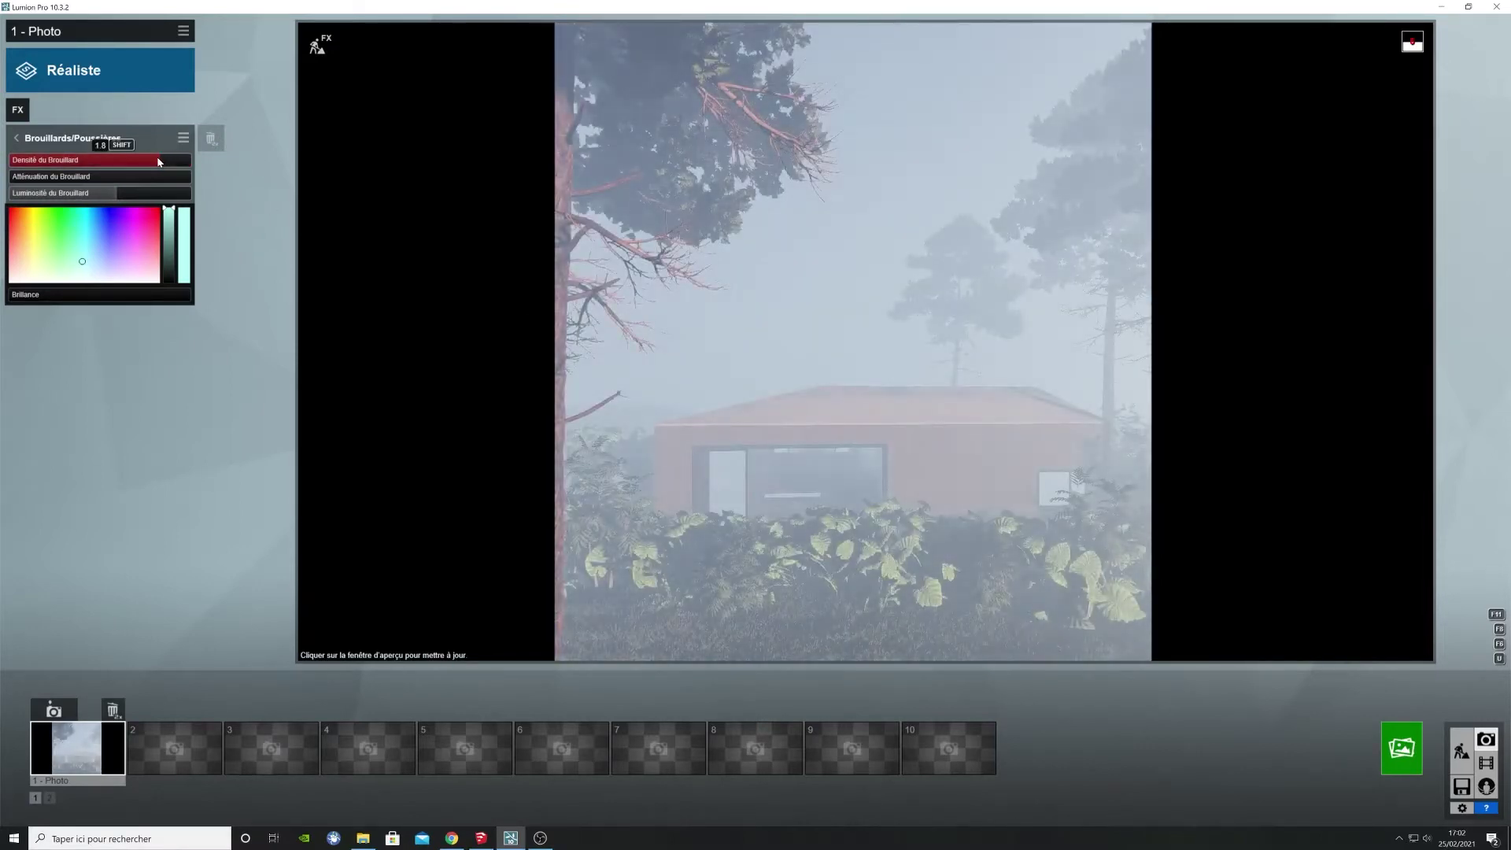
# Step: Start rendering the current view at Impression size, 3840x2160, with the S, L and M custom export maps disabled
pyautogui.click(1389, 756)
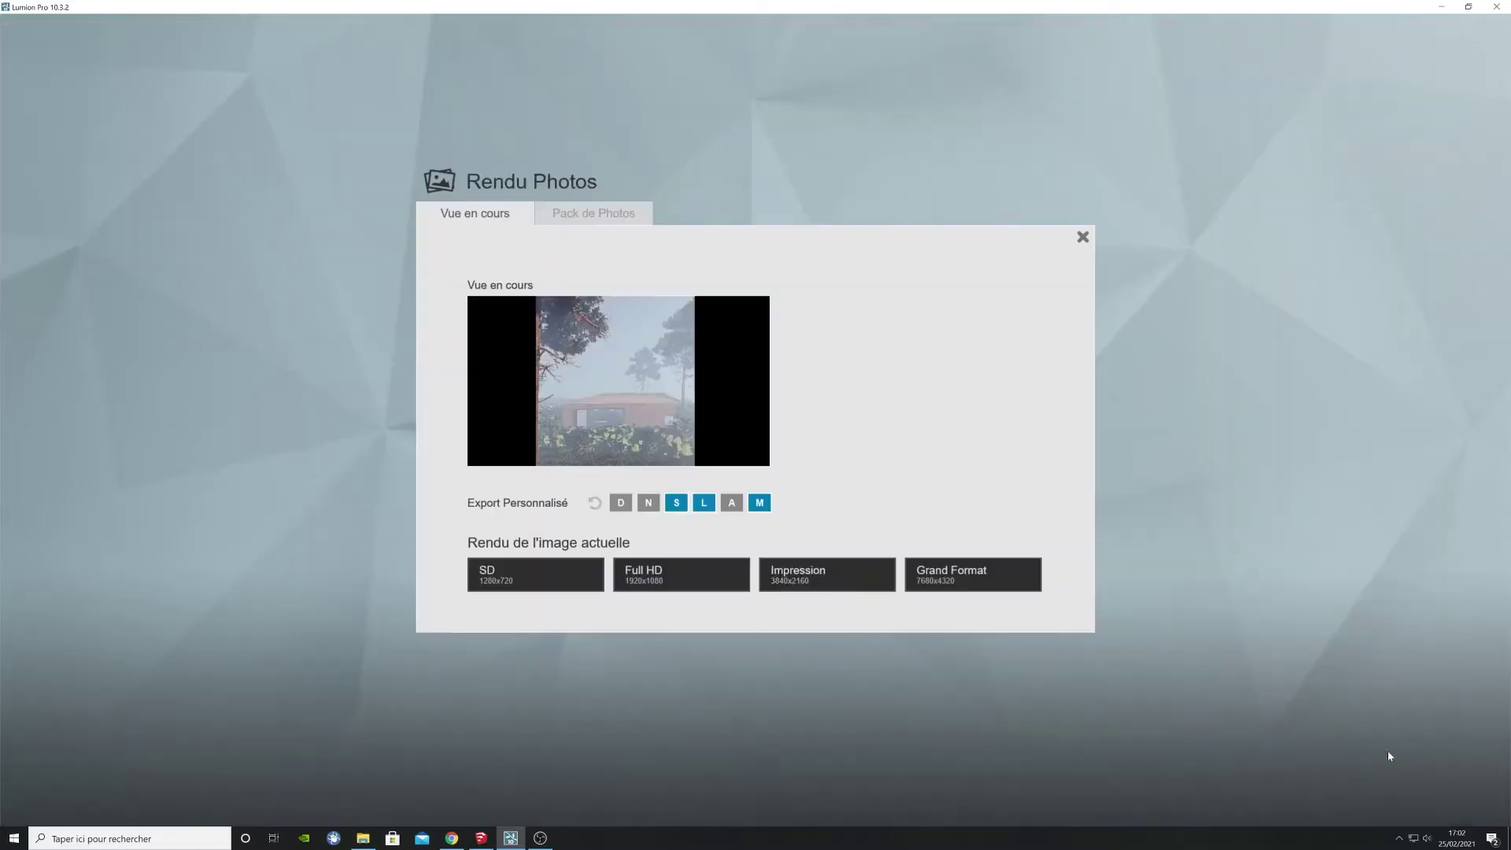
pyautogui.click(676, 503)
pyautogui.click(703, 503)
pyautogui.click(760, 503)
pyautogui.click(827, 576)
# Step: Create a Scene maison folder on the desktop and save the render there as a JPG file
pyautogui.rightClick(189, 298)
pyautogui.moveTo(228, 422)
pyautogui.click(382, 423)
pyautogui.write('Scene')
pyautogui.doubleClick(212, 288)
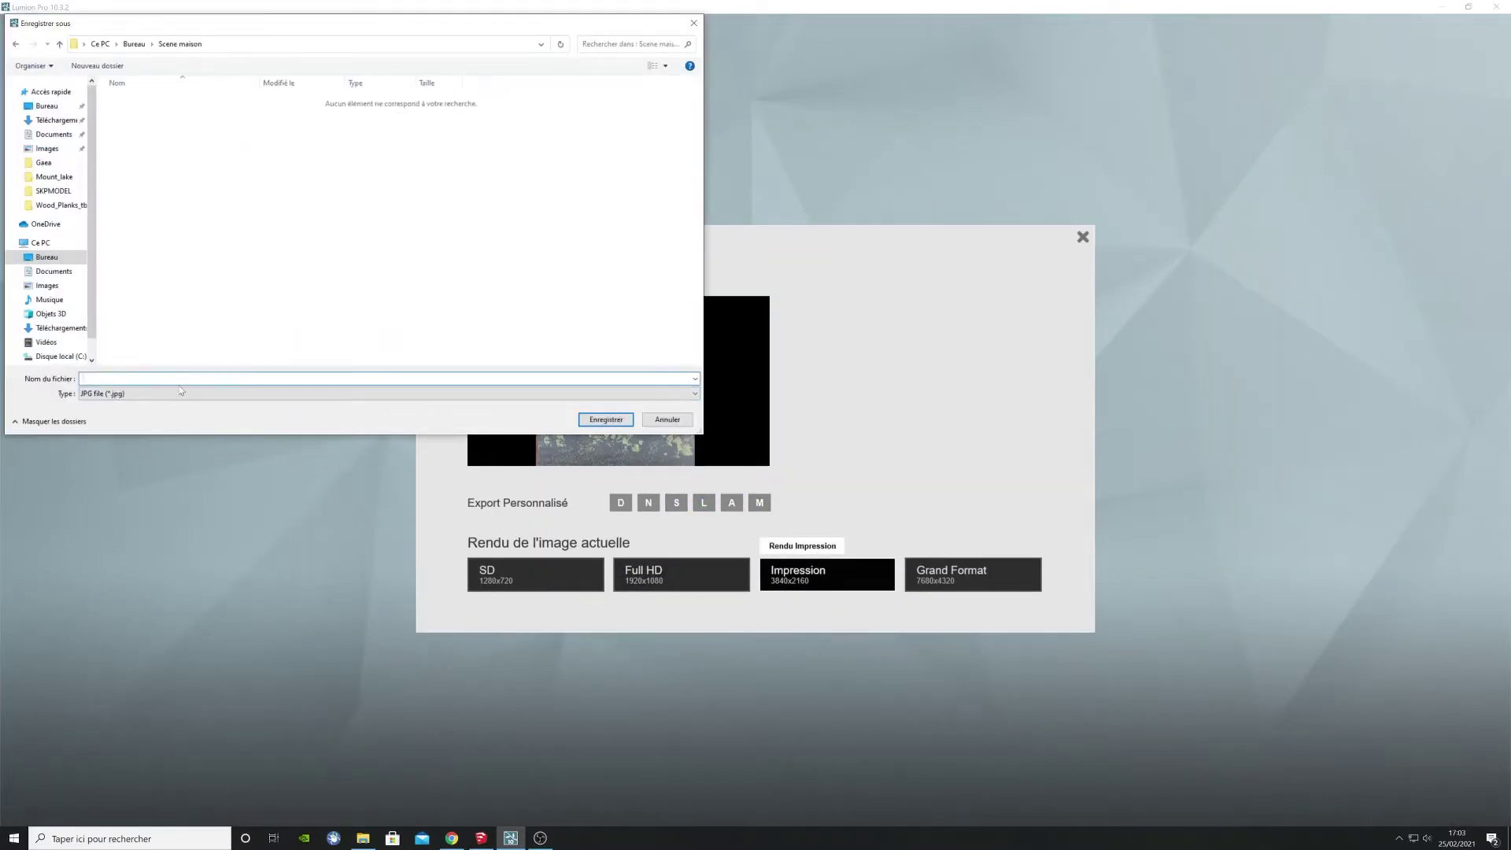
pyautogui.press('Return')
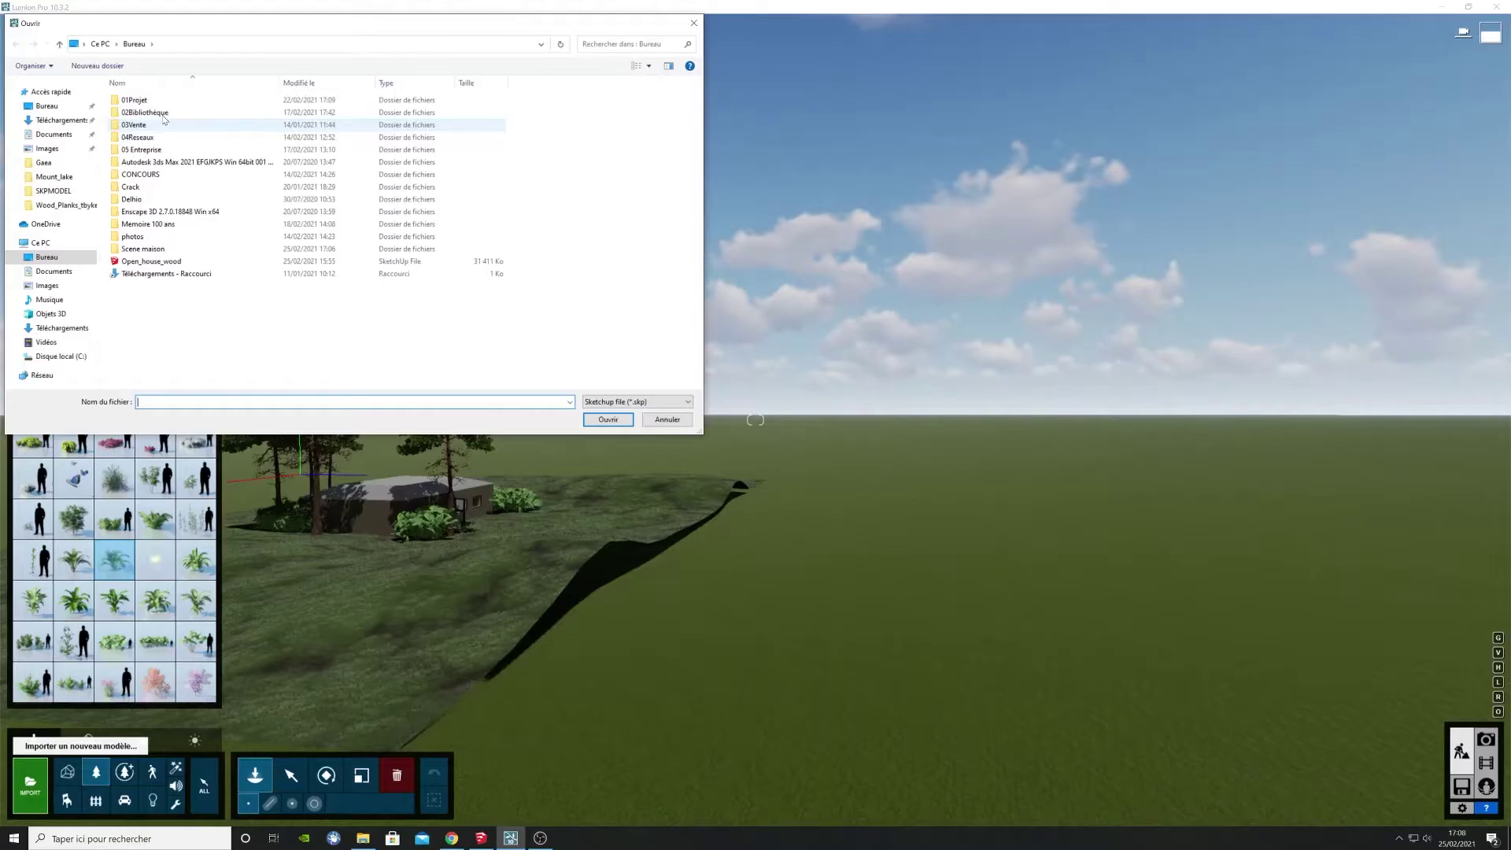
# Step: Import the curved Background panel model from the 02Bibliothèque folder and place it on the grass beside the terrain
pyautogui.doubleClick(167, 109)
pyautogui.doubleClick(166, 105)
pyautogui.doubleClick(165, 113)
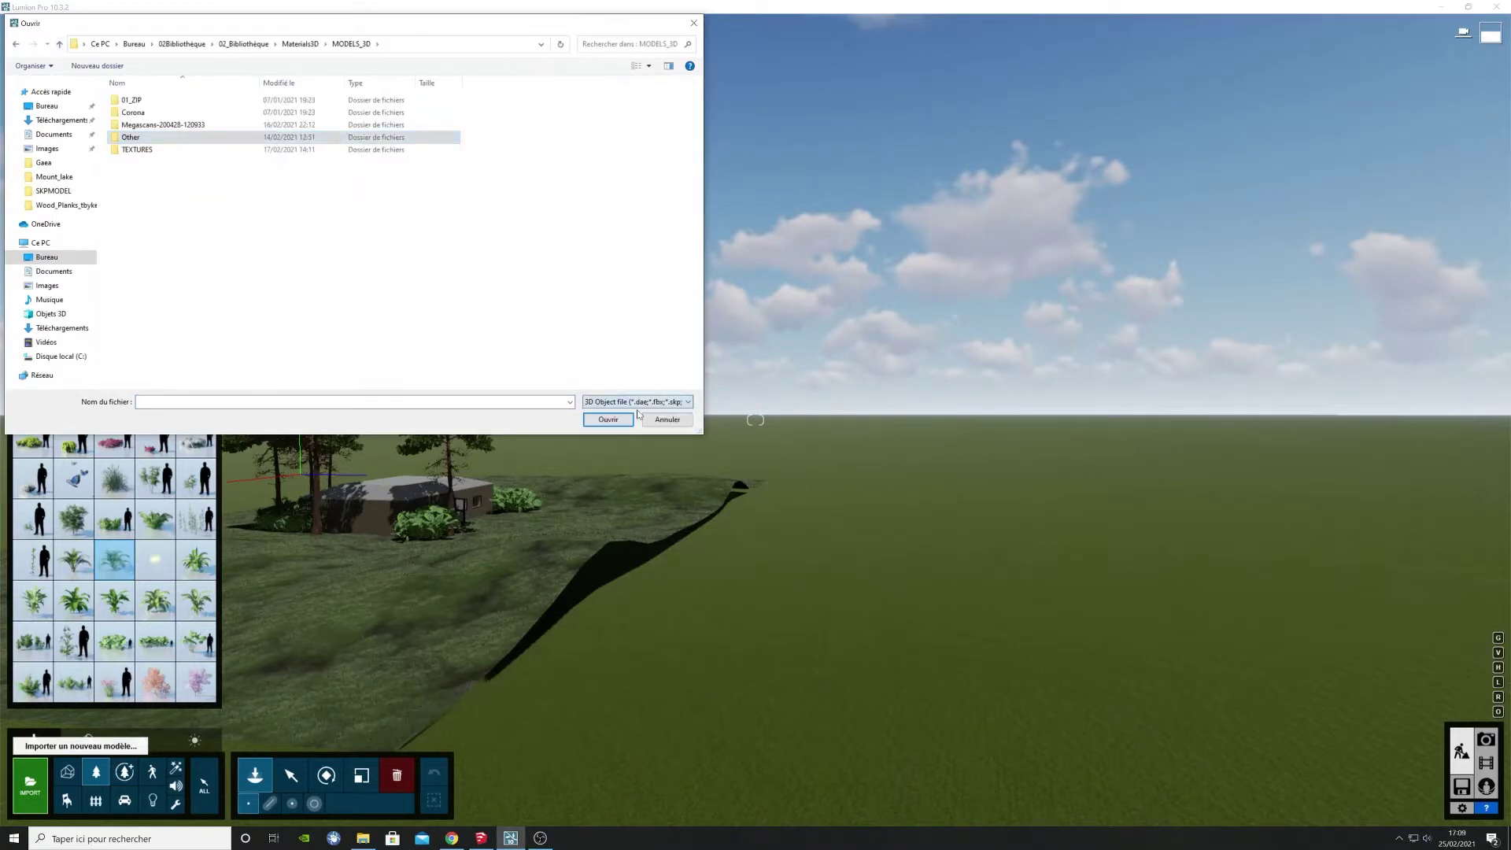
pyautogui.doubleClick(168, 135)
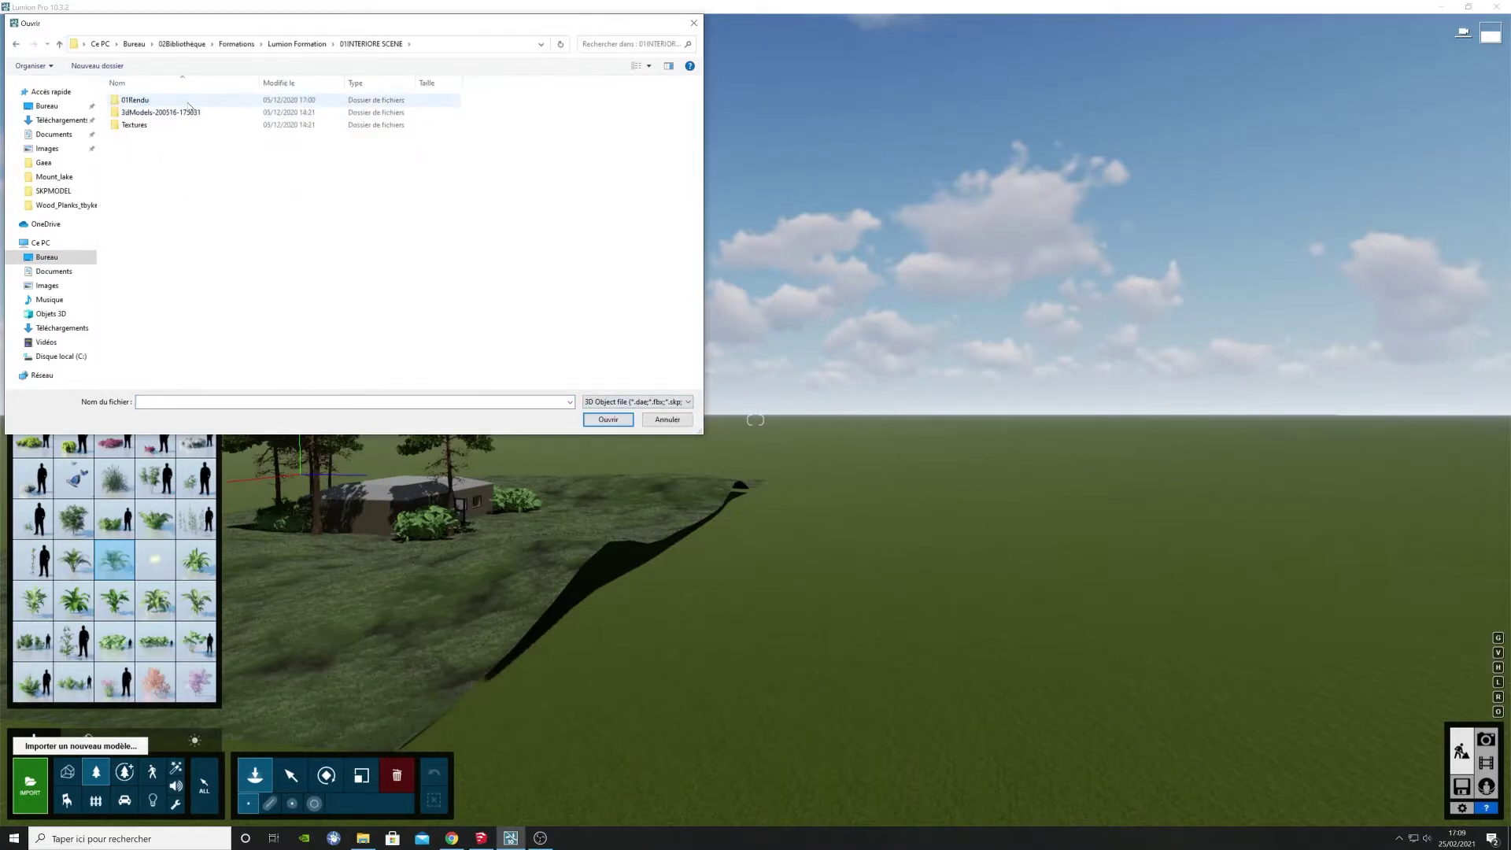
pyautogui.doubleClick(189, 111)
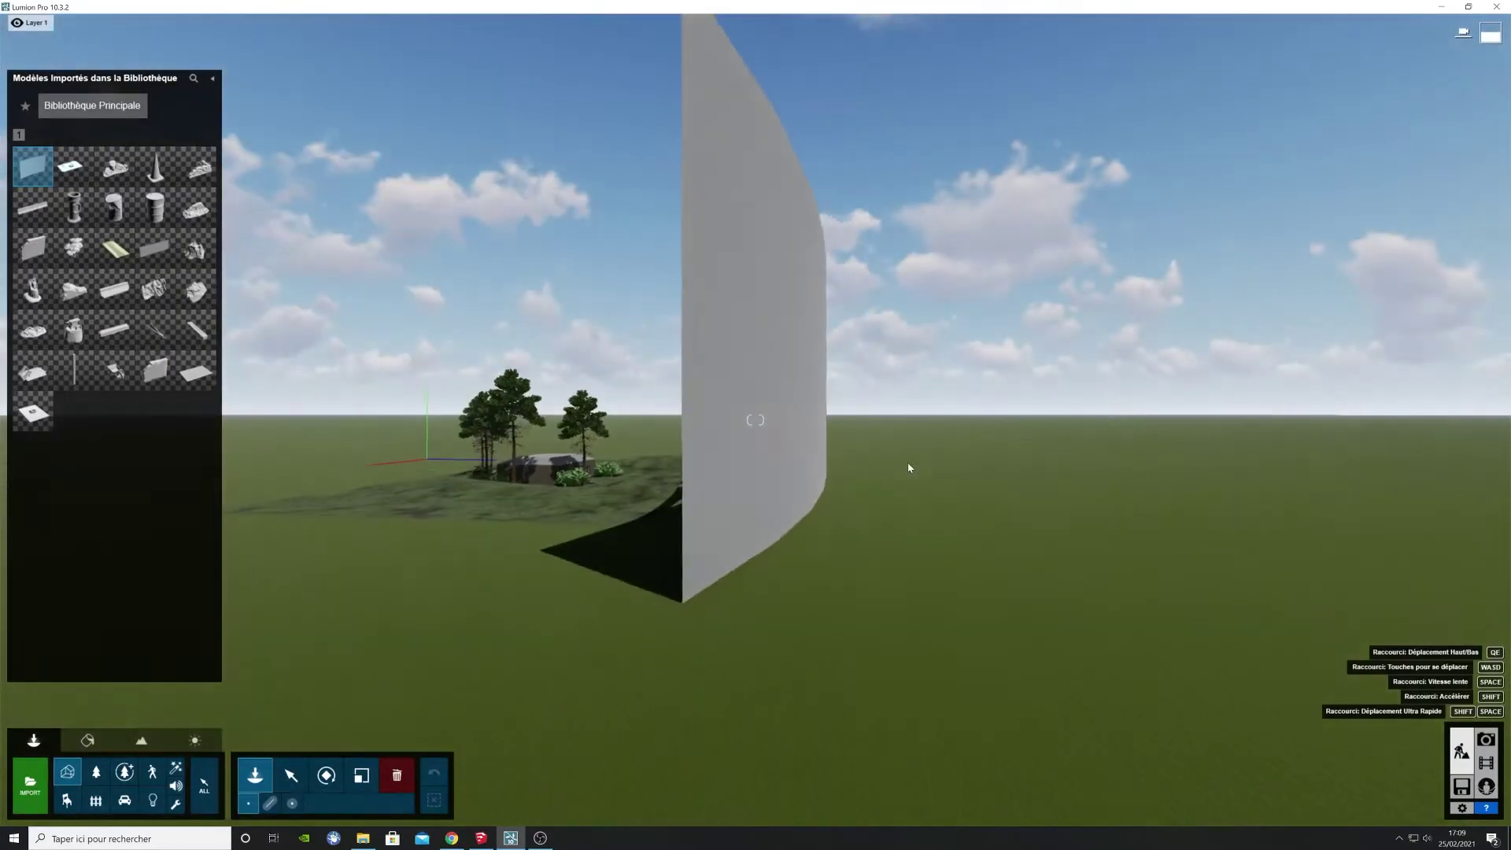
pyautogui.click(864, 495)
# Step: Select the Background panel and move it horizontally so that it stands behind the house
pyautogui.click(290, 776)
pyautogui.press('w')
pyautogui.moveTo(504, 669); pyautogui.dragTo(582, 617, button='right')
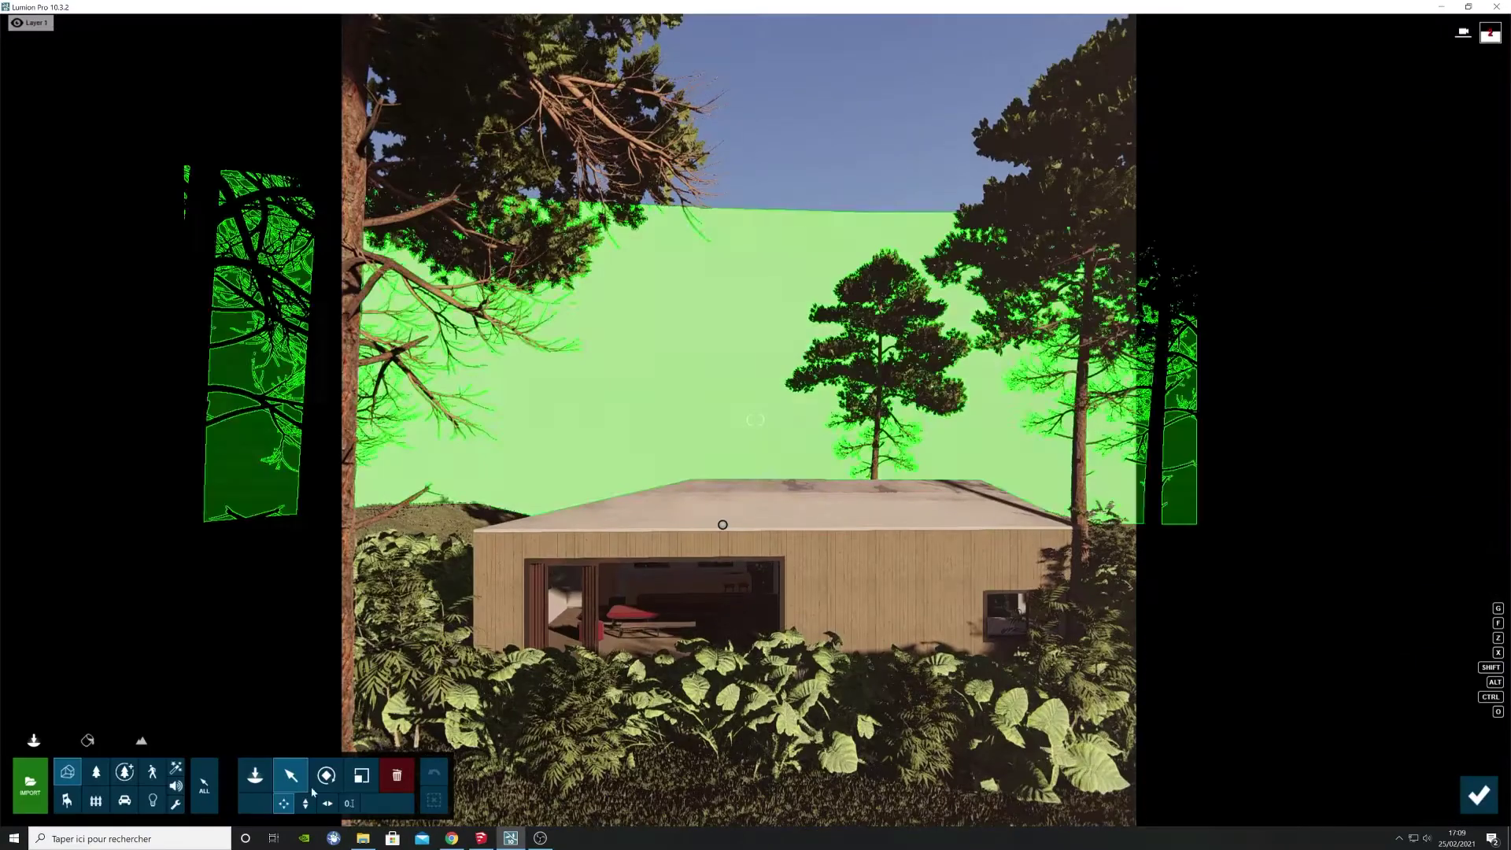
pyautogui.moveTo(723, 526); pyautogui.dragTo(329, 809)
pyautogui.click(327, 803)
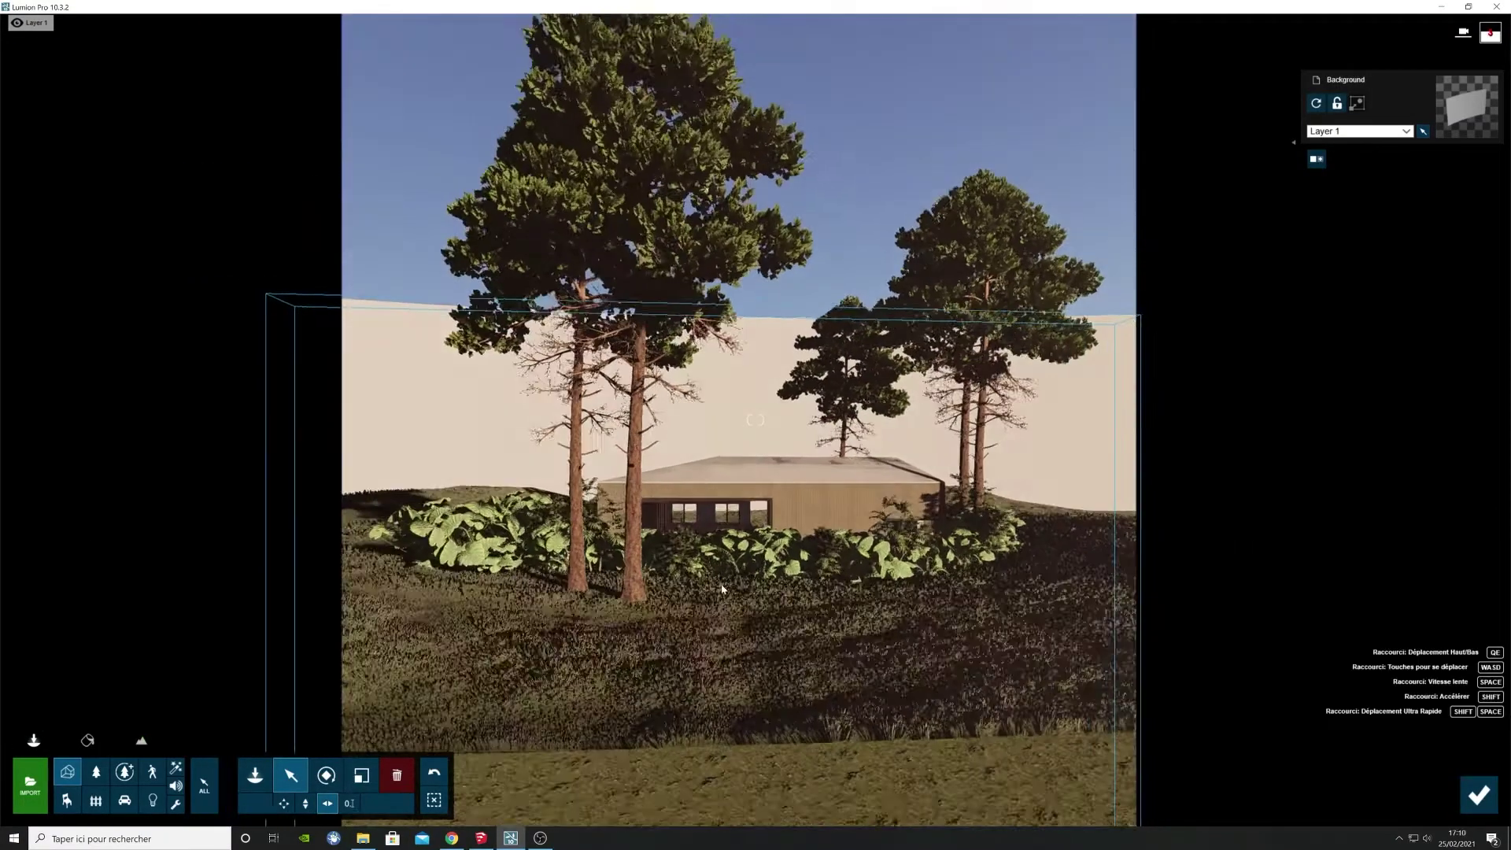
pyautogui.moveTo(728, 579); pyautogui.dragTo(724, 584)
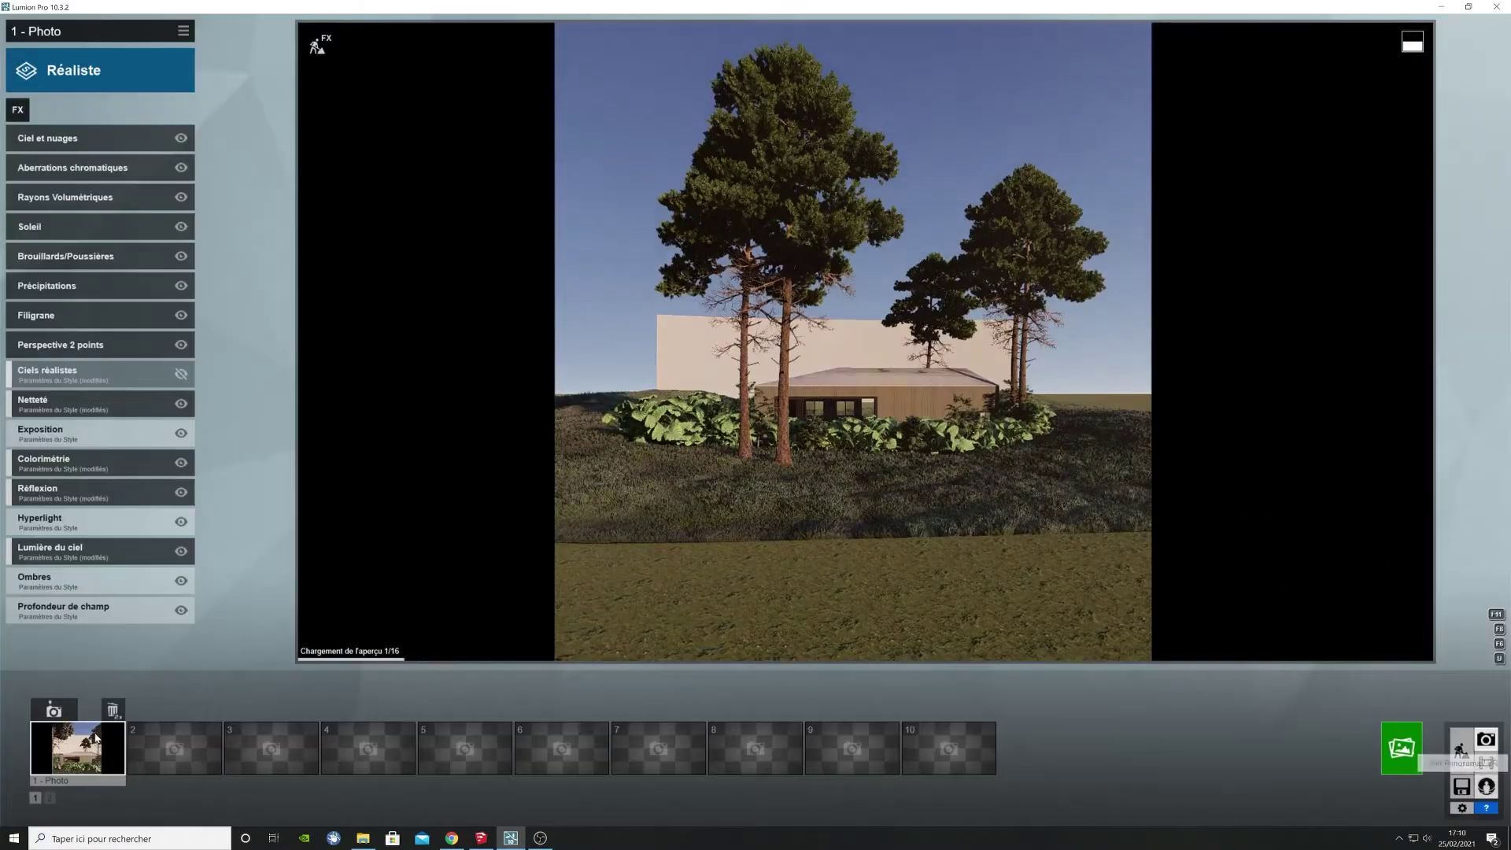
# Step: From the saved photo viewpoint, enlarge the Background panel, lower it behind the house and accept the edits
pyautogui.click(96, 737)
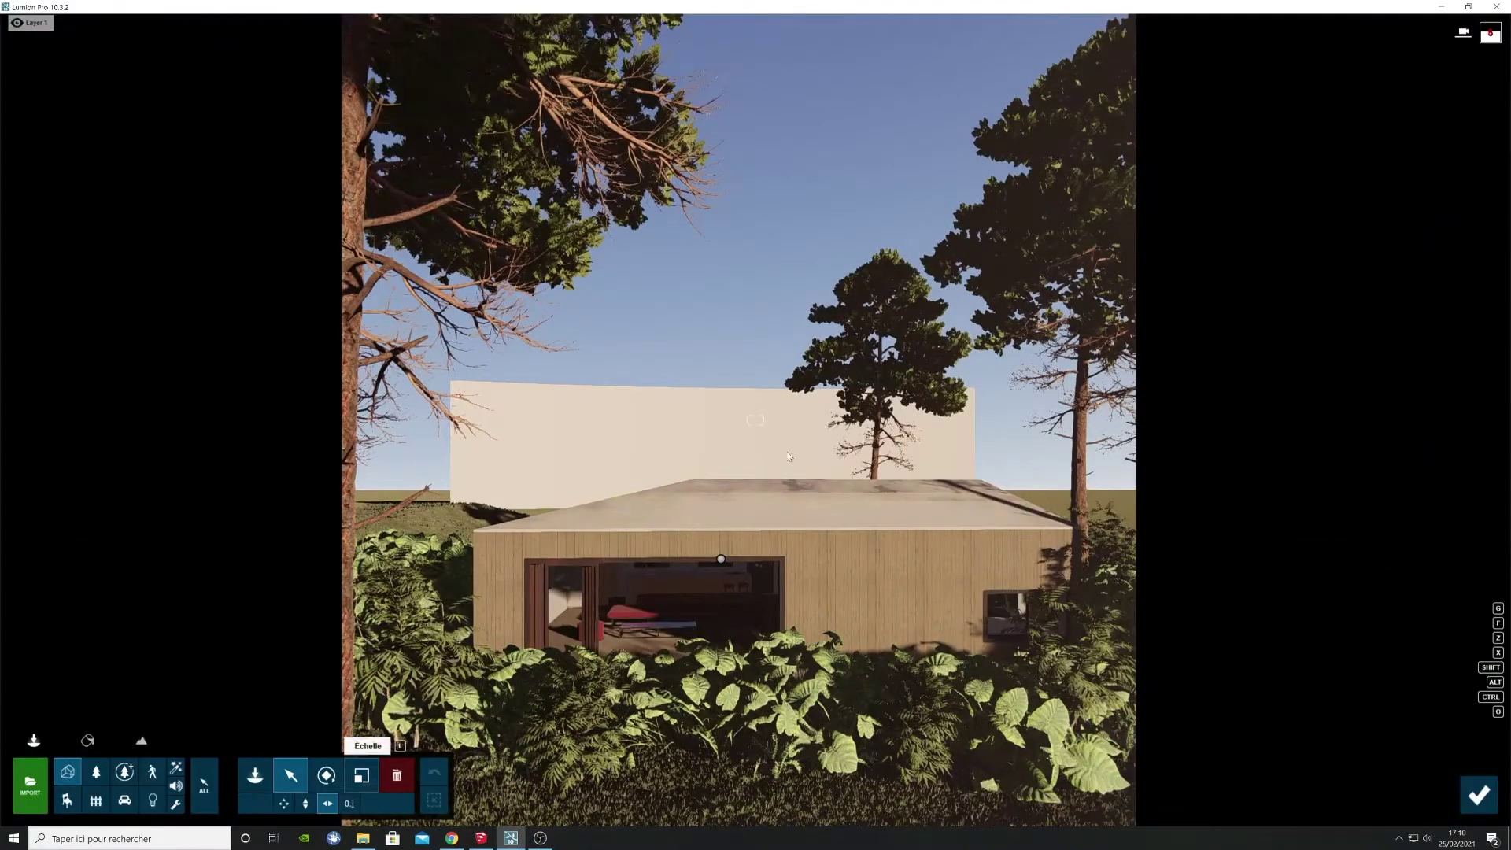
pyautogui.moveTo(721, 560); pyautogui.dragTo(789, 460)
pyautogui.click(291, 775)
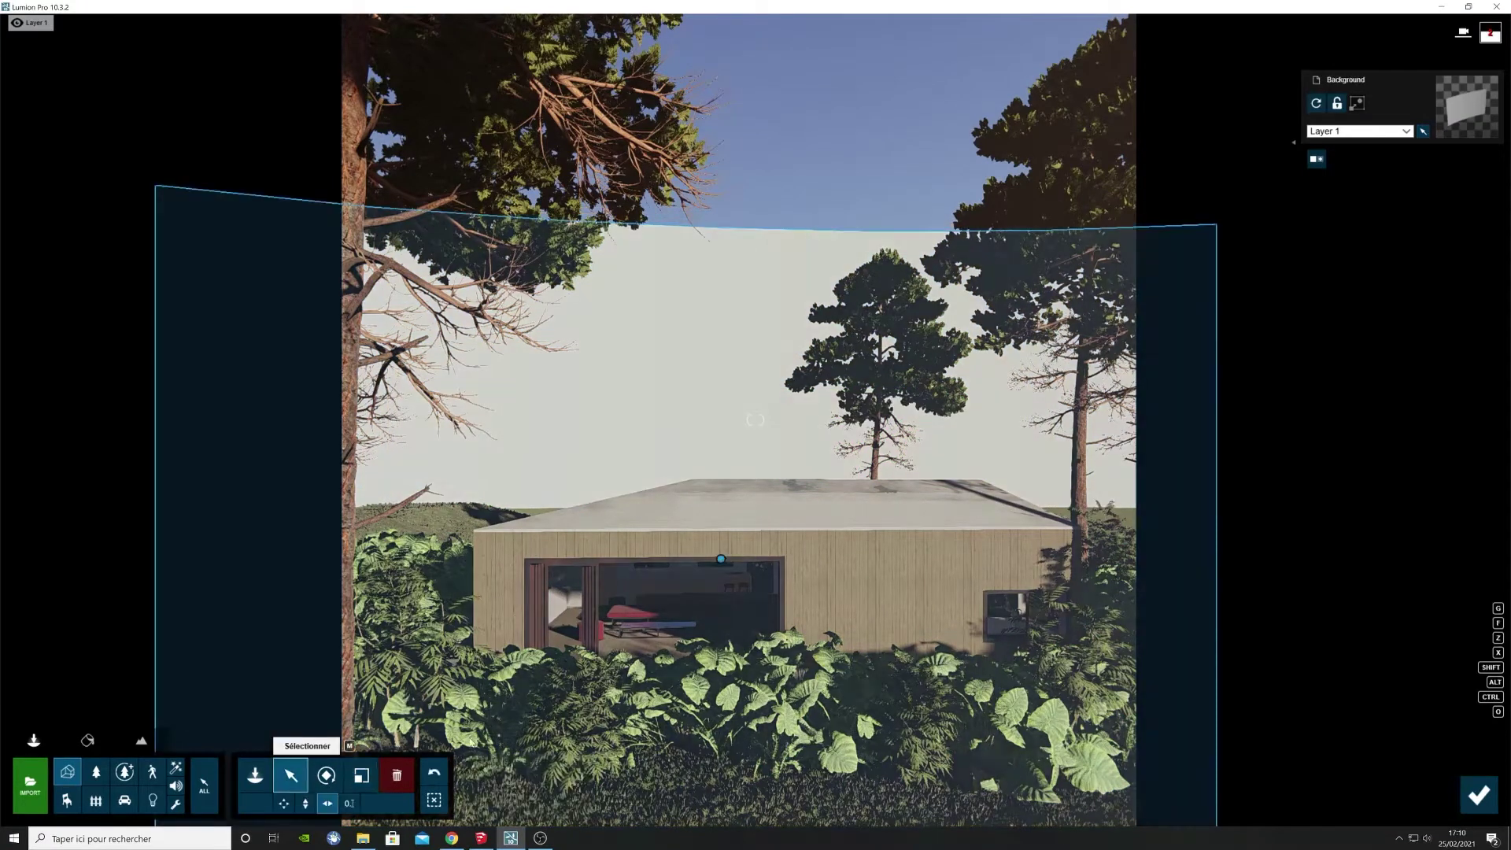
pyautogui.moveTo(721, 560); pyautogui.dragTo(732, 815)
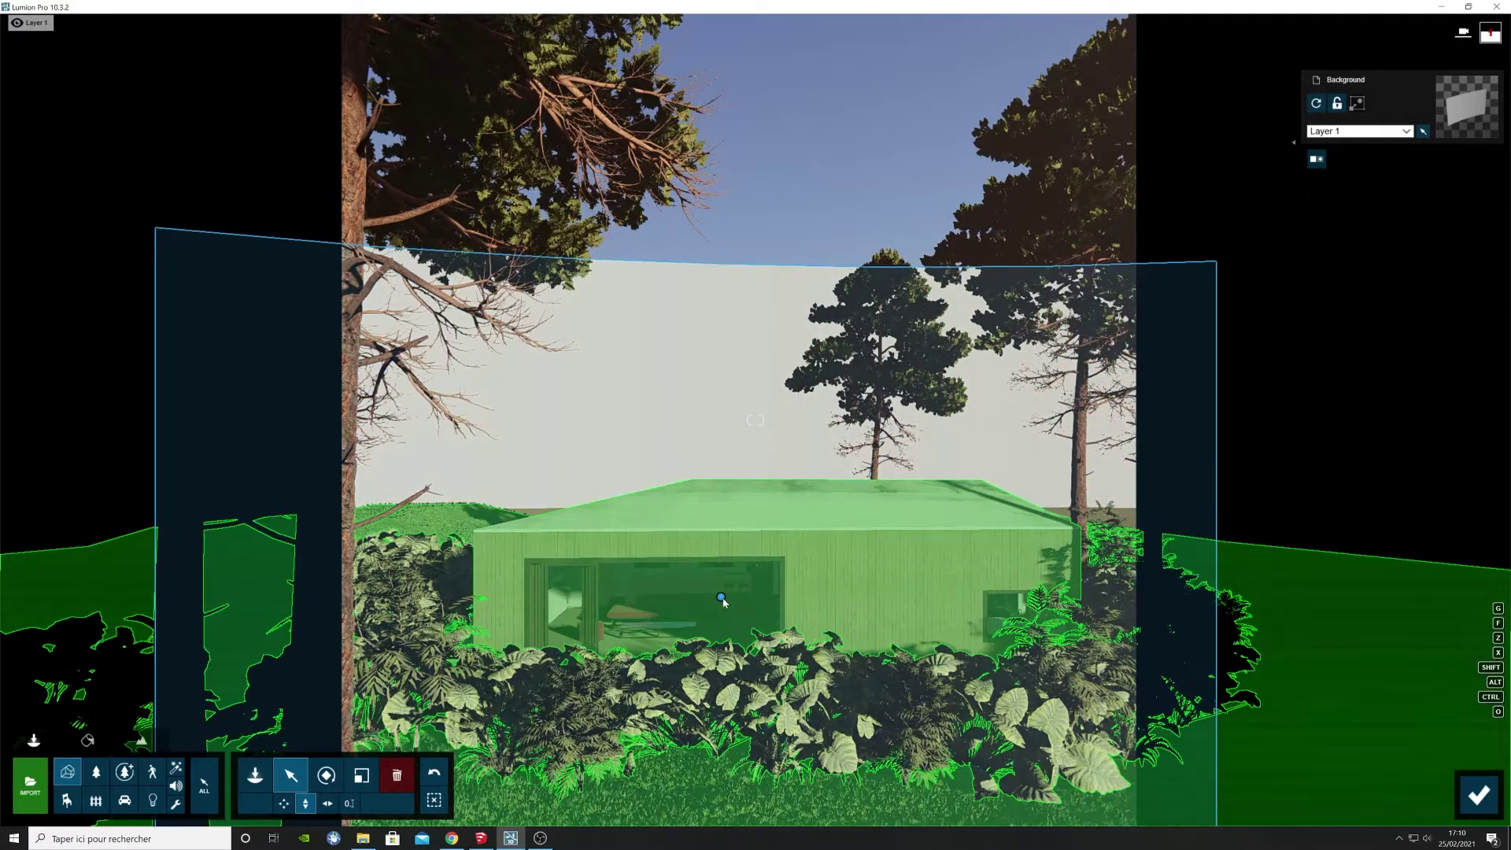
pyautogui.moveTo(719, 601); pyautogui.dragTo(730, 781)
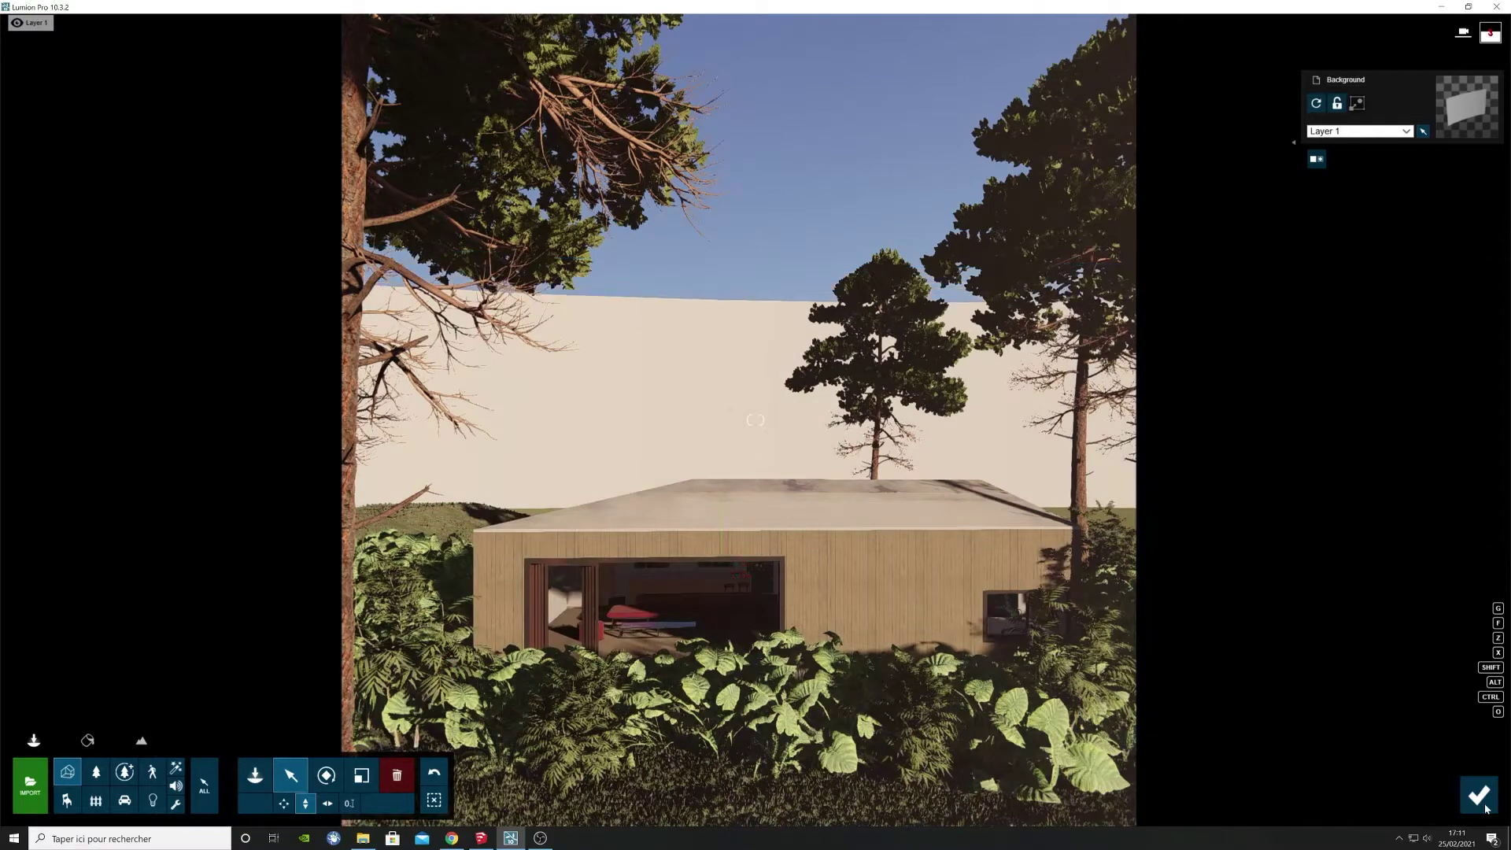
pyautogui.click(1486, 808)
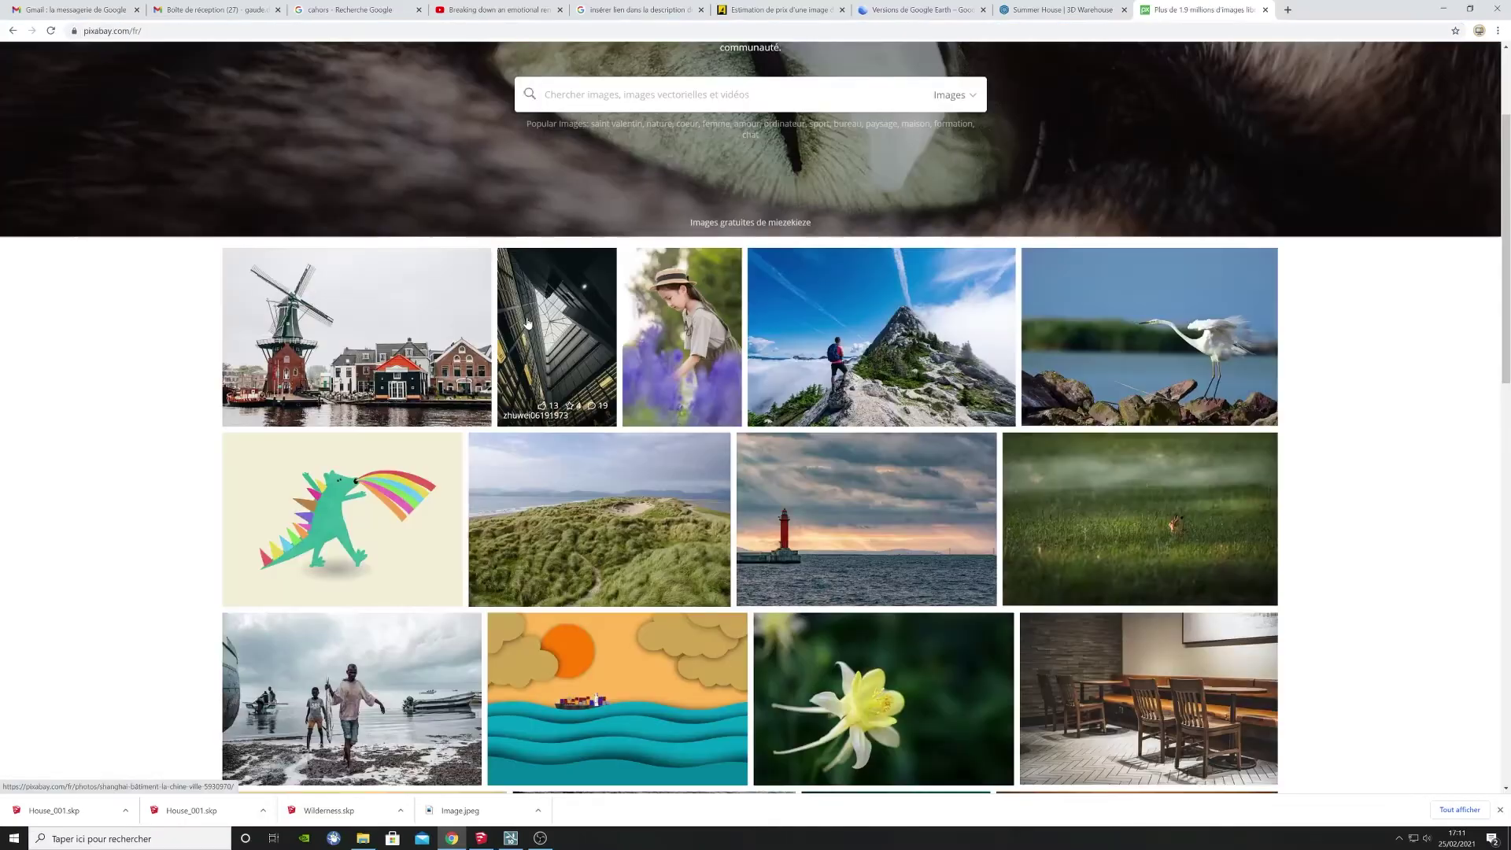
# Step: Switch to the browser and look through Pixabay's photo galleries for a landscape suitable as a background
pyautogui.scroll(-3, 756, 393)
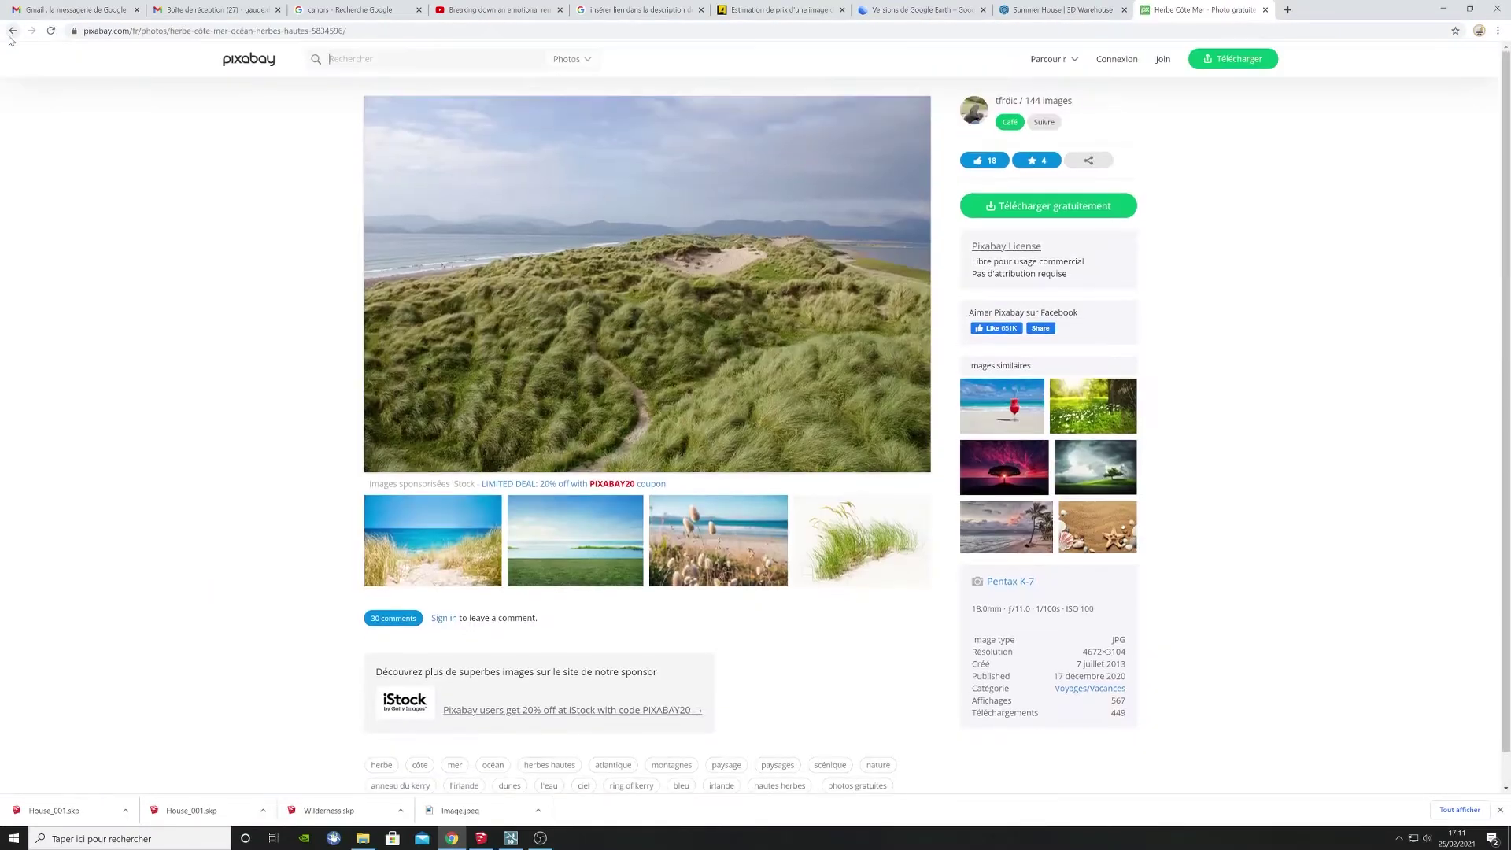
pyautogui.click(12, 33)
pyautogui.scroll(-3, 757, 438)
pyautogui.click(759, 439)
pyautogui.scroll(-10, 760, 422)
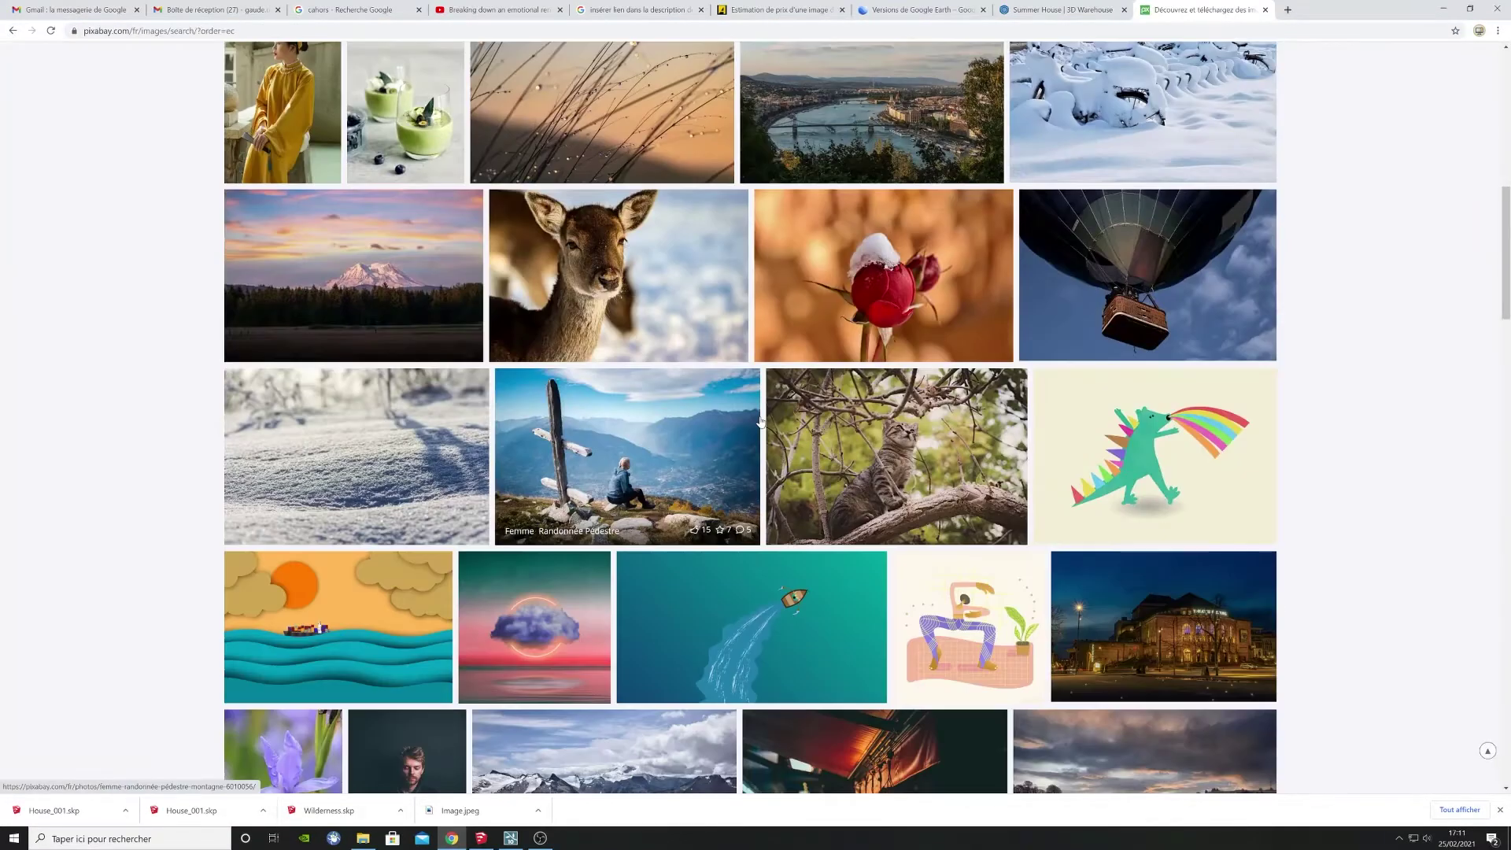
pyautogui.scroll(-4, 760, 422)
pyautogui.scroll(5, 567, 331)
pyautogui.scroll(-12, 374, 242)
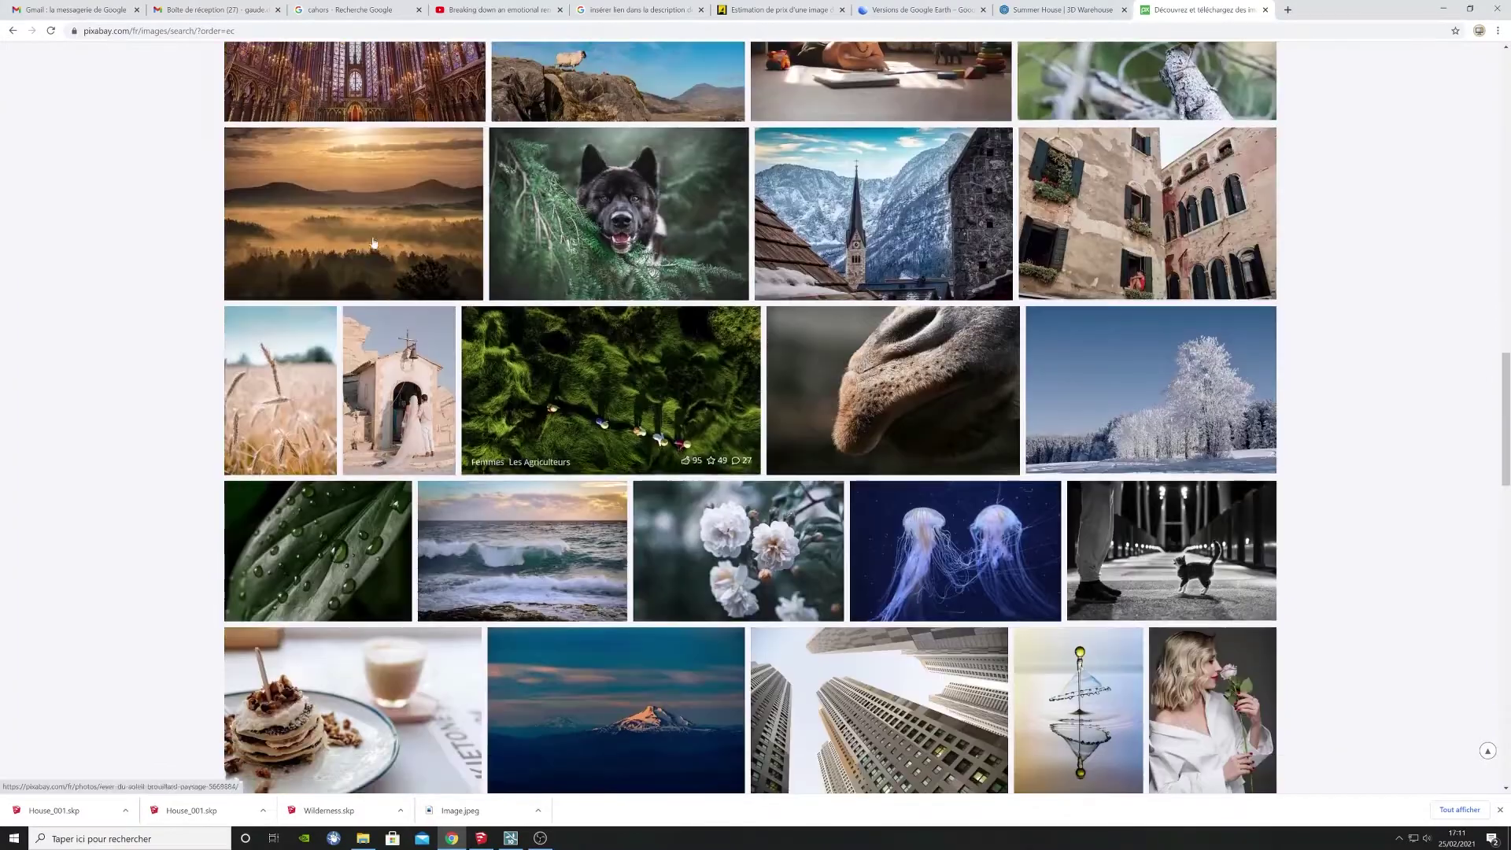
# Step: Open the foggy forest sunrise photo on Pixabay and download it, completing the robot check
pyautogui.click(374, 242)
pyautogui.click(1047, 292)
pyautogui.click(1005, 398)
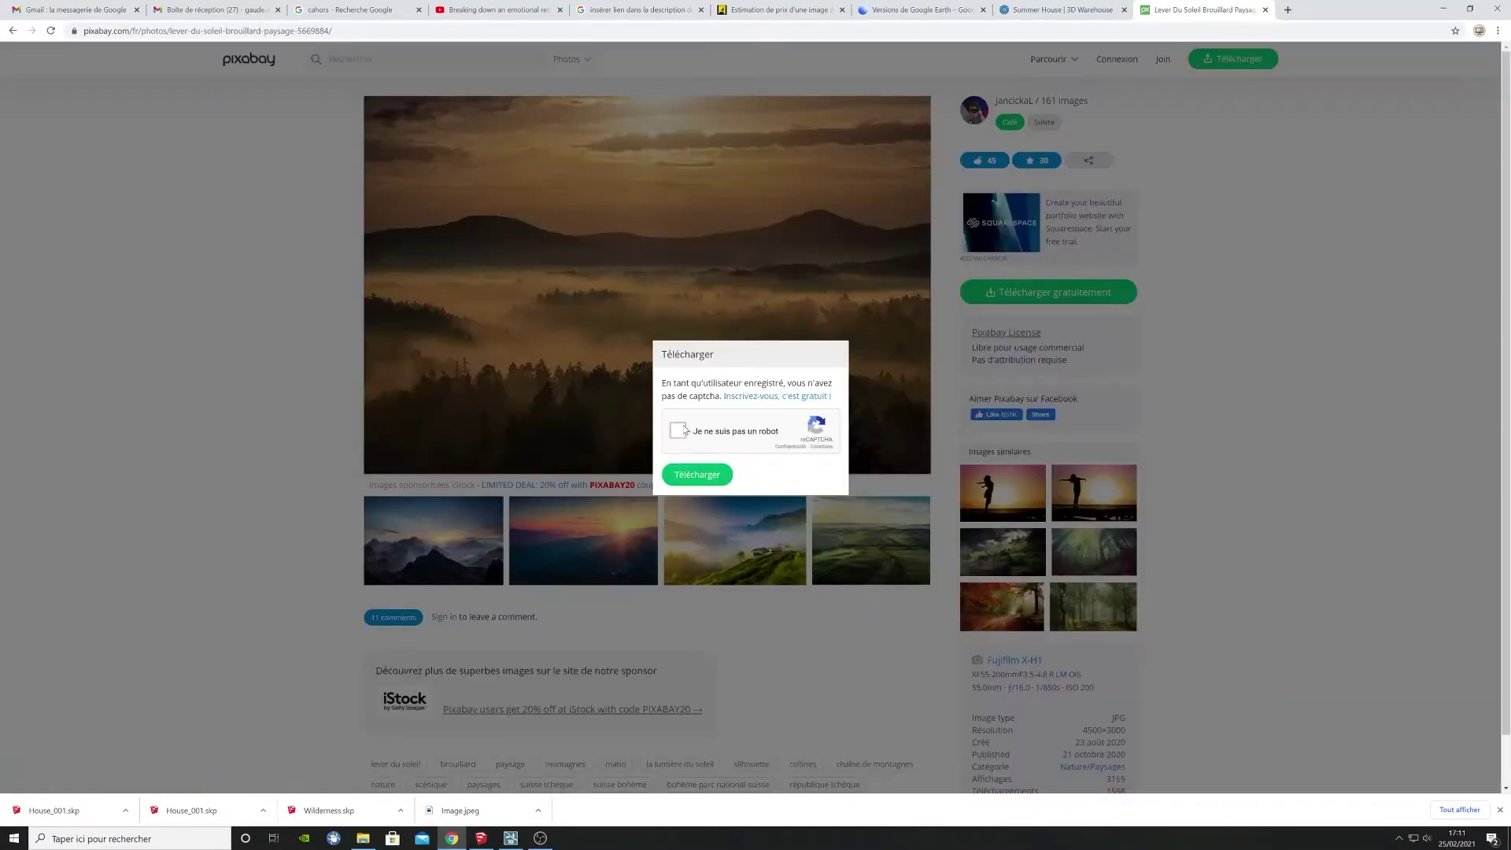
pyautogui.click(678, 429)
pyautogui.click(697, 475)
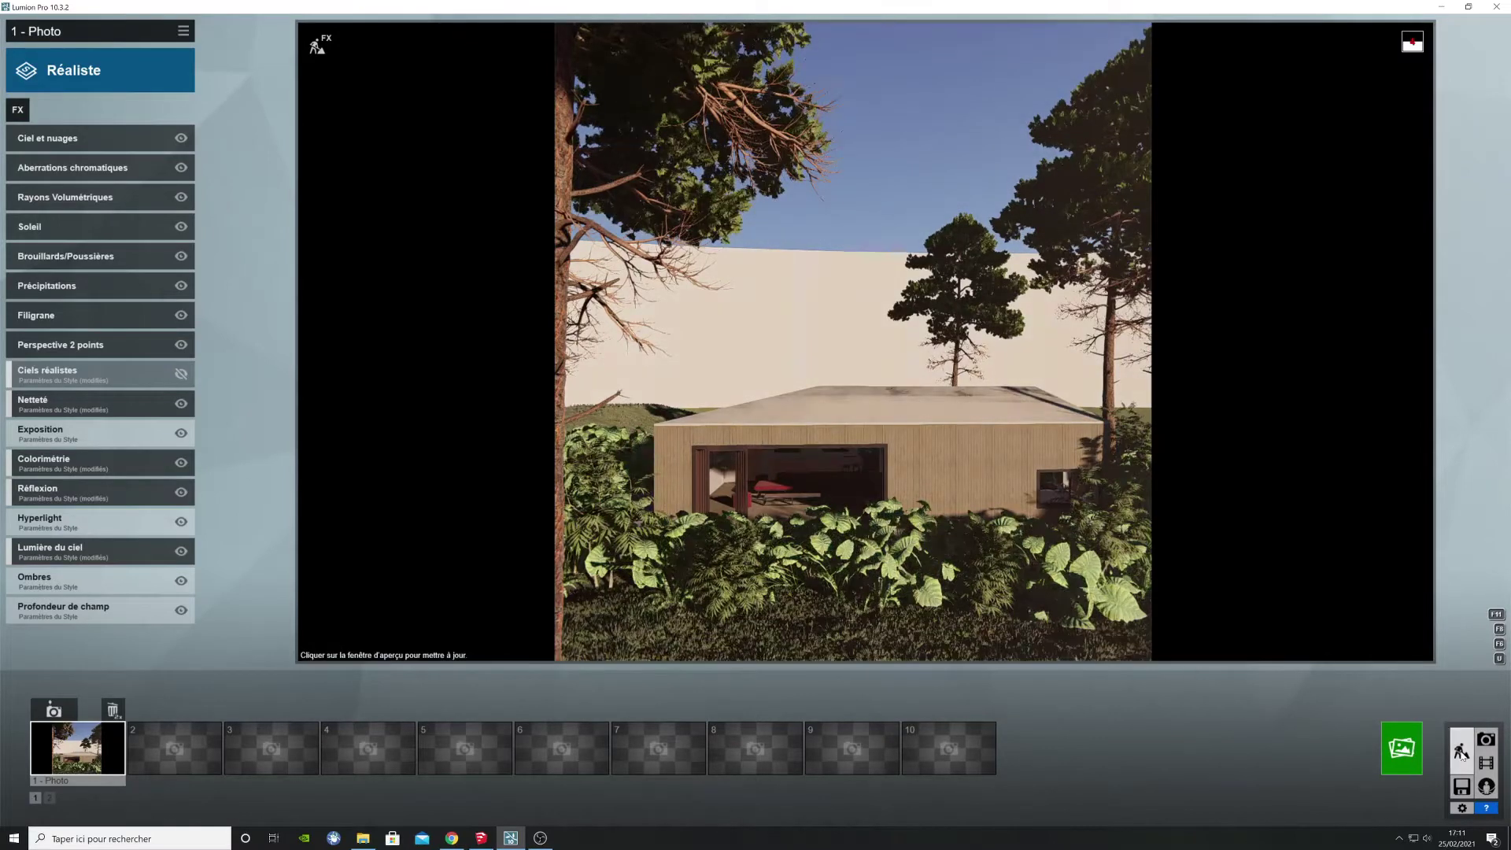
# Step: Back in Lumion, give the Background panel a Standard material textured with the downloaded sunrise photo
pyautogui.click(1461, 755)
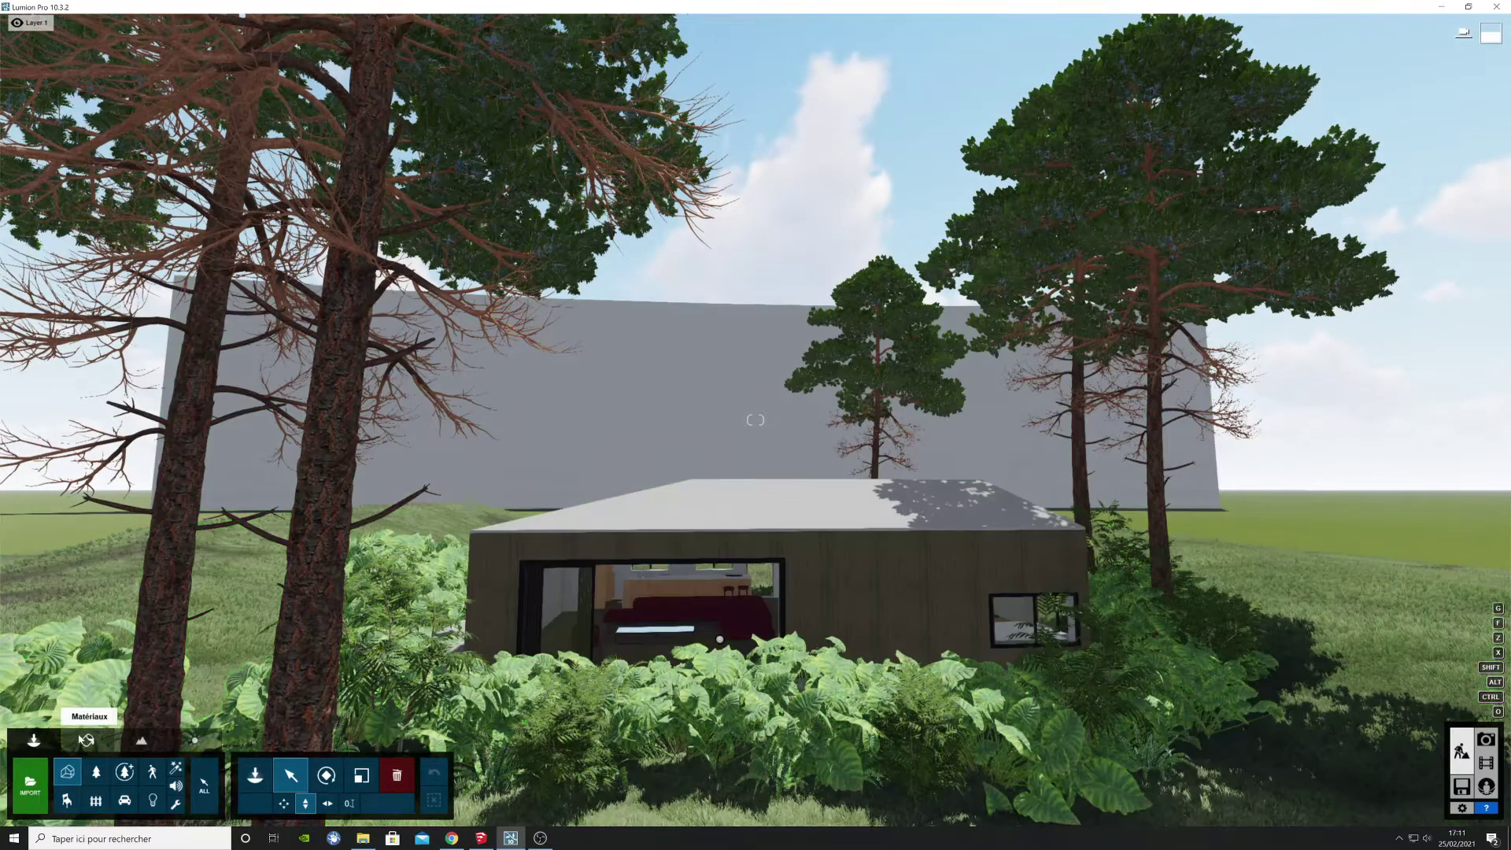
pyautogui.click(87, 740)
pyautogui.click(669, 385)
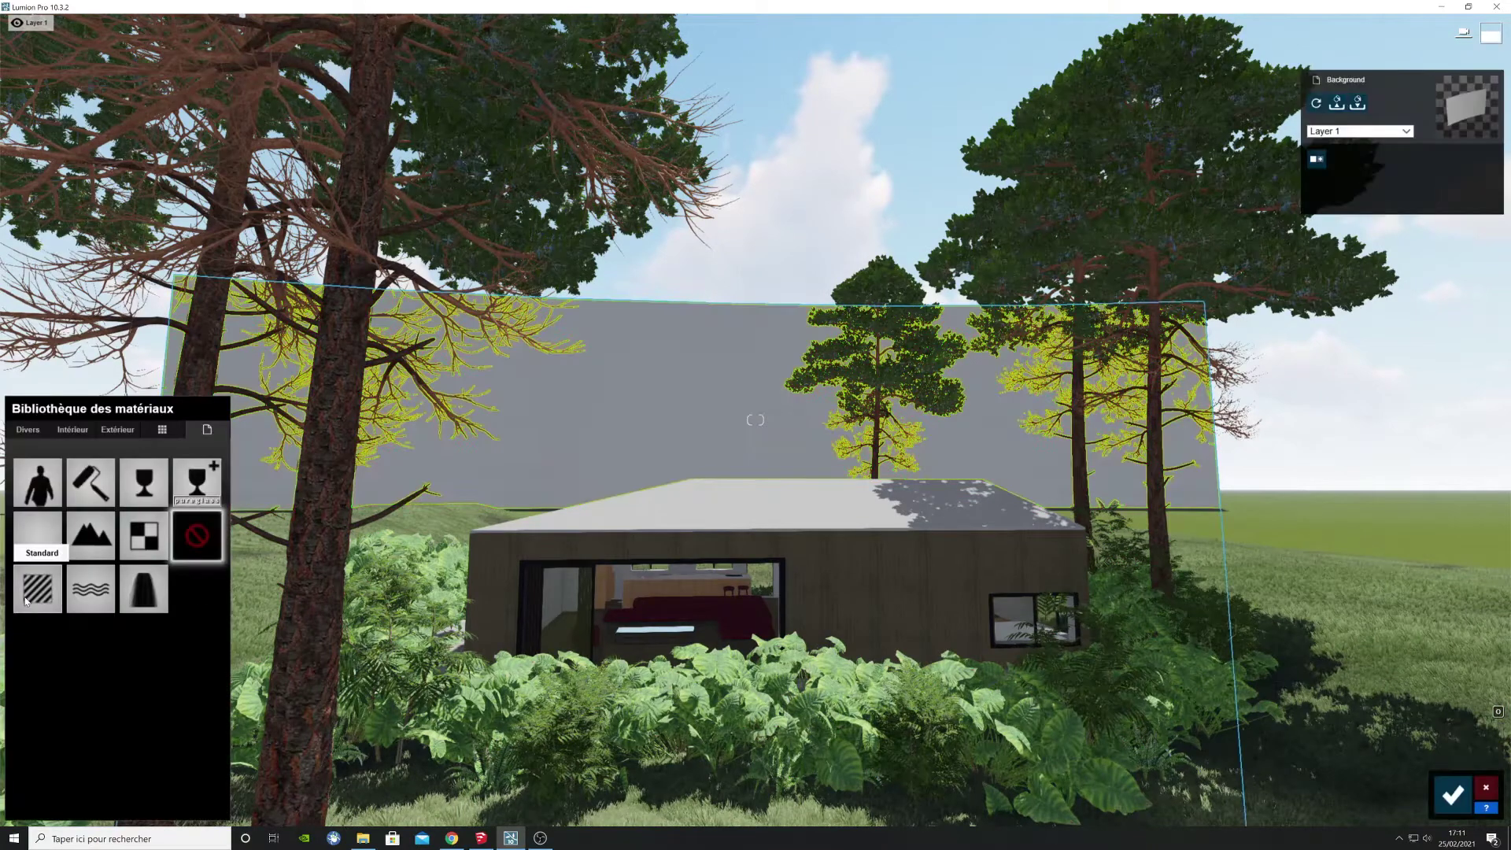
pyautogui.click(36, 584)
pyautogui.click(101, 602)
pyautogui.click(55, 125)
pyautogui.click(137, 117)
pyautogui.click(611, 421)
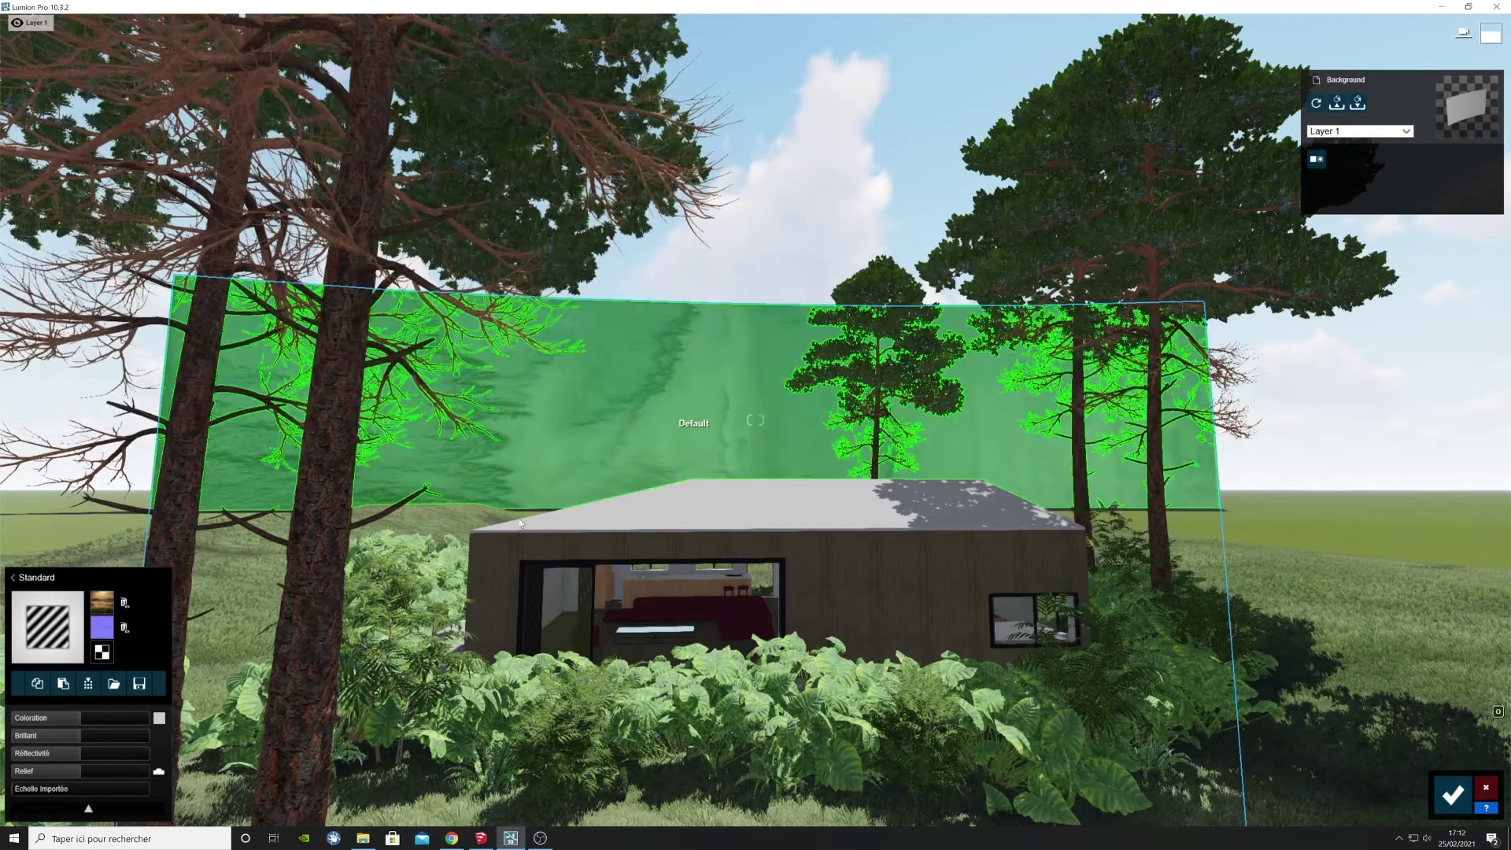
# Step: Set the backdrop texture's Echelle Personnalisée to about 84 and save the material
pyautogui.moveTo(27, 791); pyautogui.dragTo(71, 792)
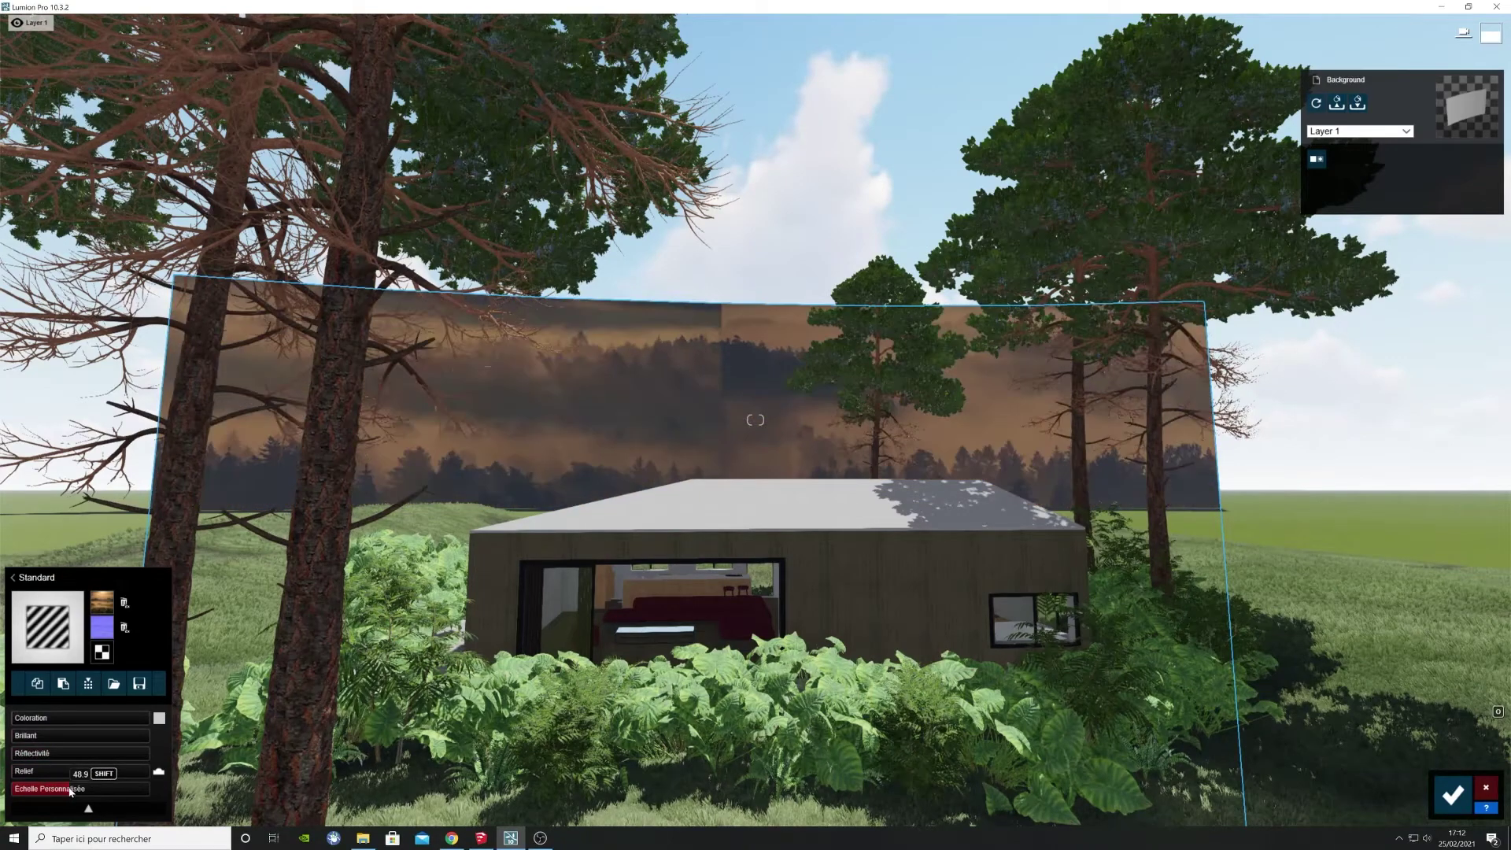
pyautogui.click(89, 809)
pyautogui.moveTo(665, 370); pyautogui.dragTo(575, 464, button='middle')
pyautogui.click(101, 719)
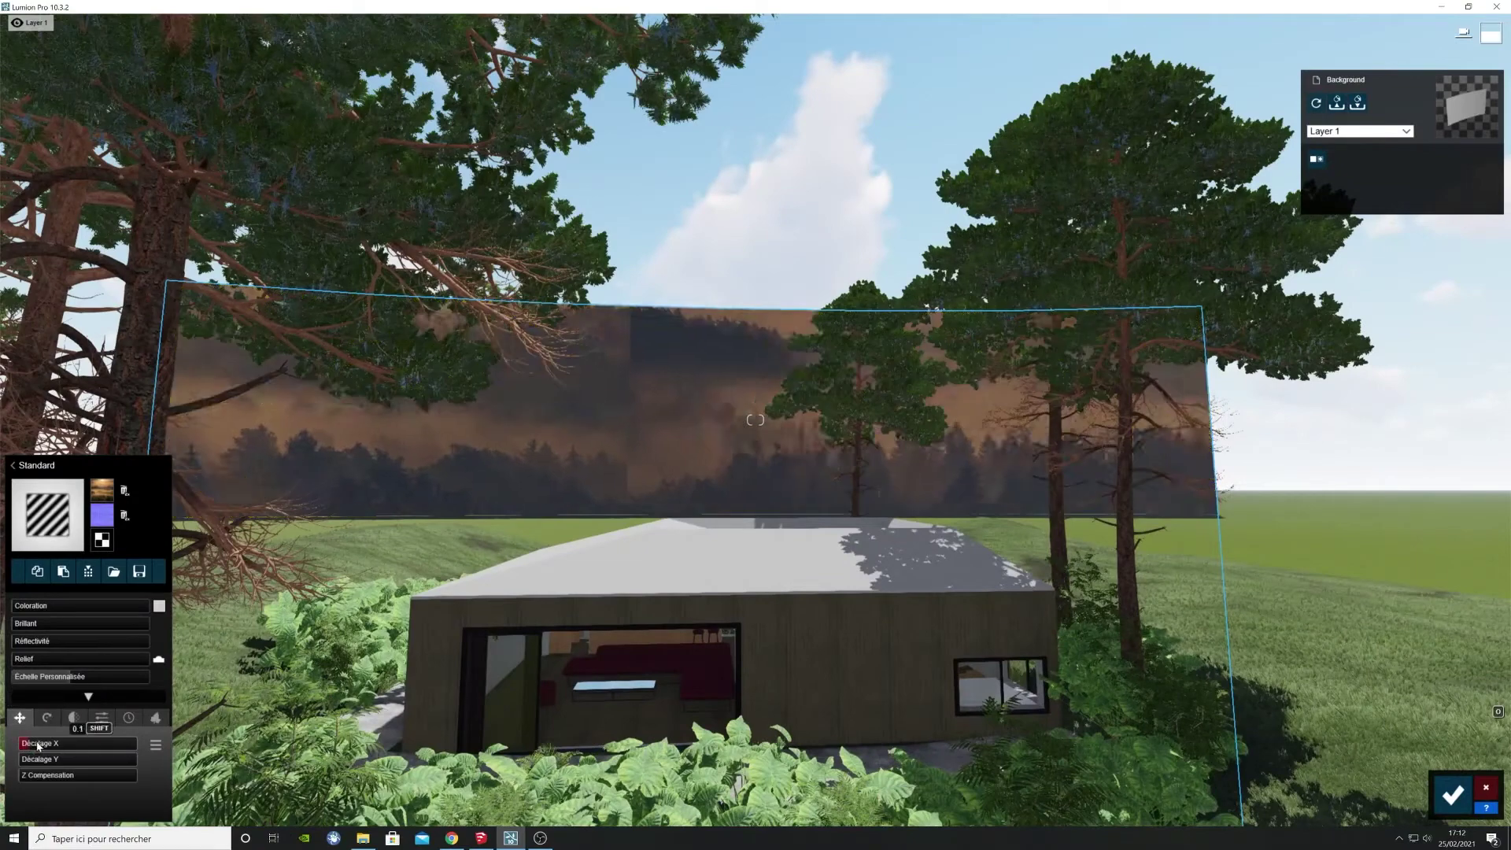
pyautogui.click(76, 677)
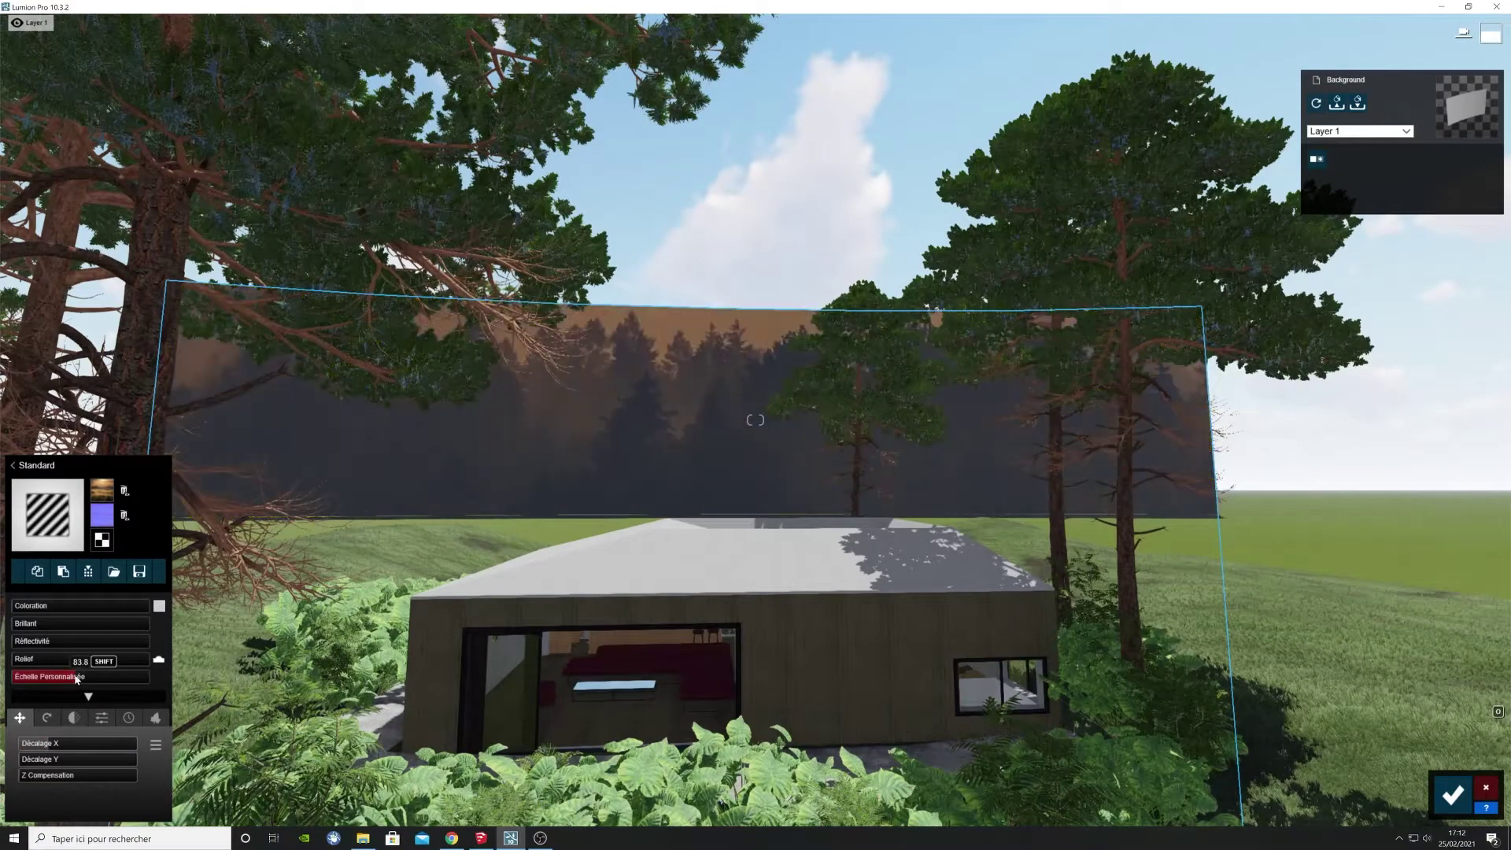
pyautogui.click(1453, 795)
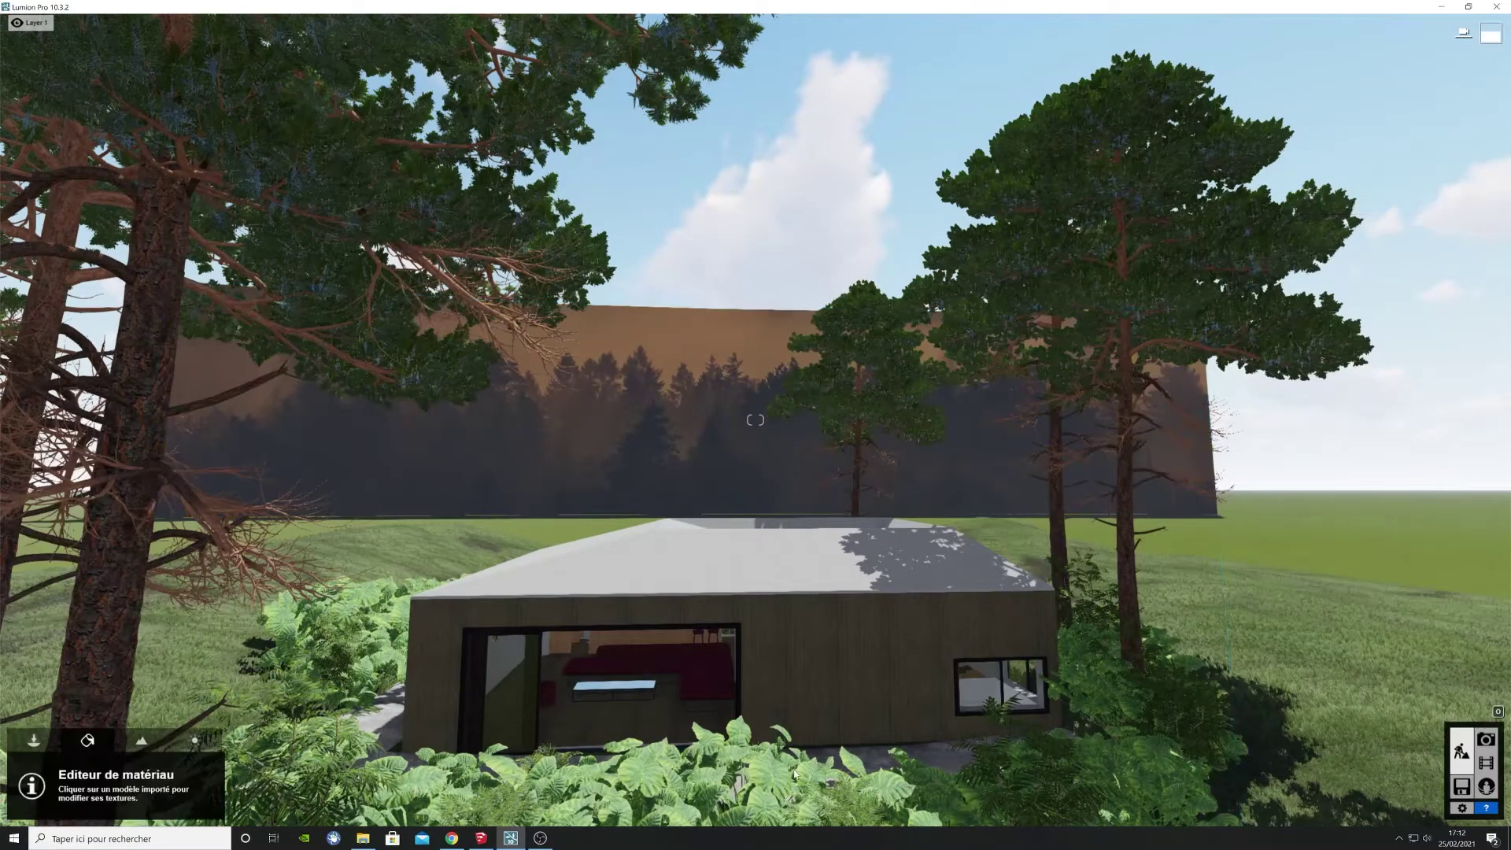
# Step: Check the backdrop in the photo, move the Background panel closer behind the house and adjust its size
pyautogui.click(1486, 740)
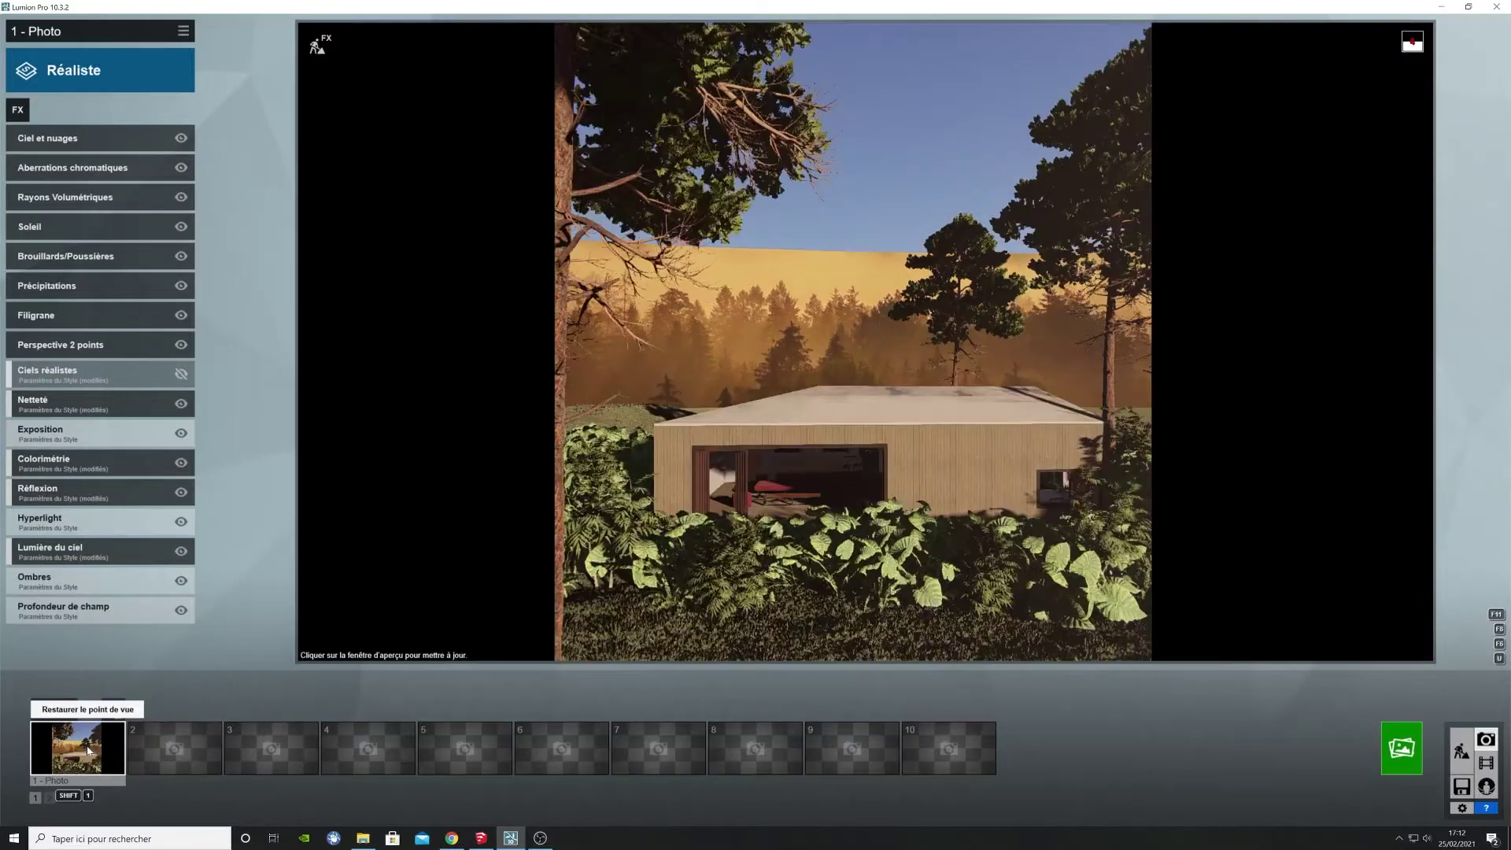
pyautogui.click(1462, 752)
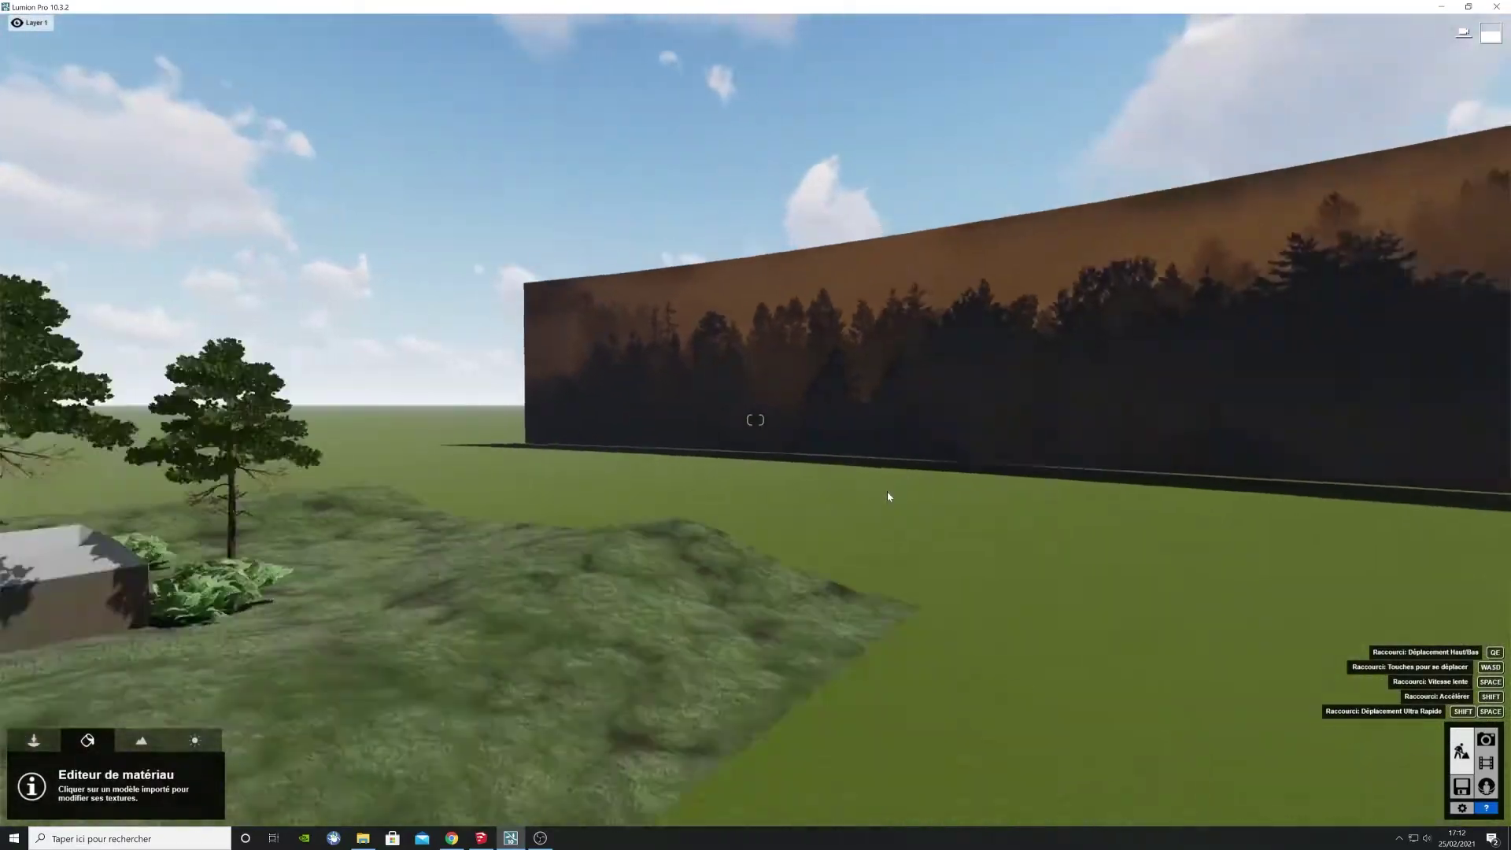
pyautogui.click(284, 803)
pyautogui.moveTo(858, 569); pyautogui.dragTo(672, 485)
pyautogui.click(361, 776)
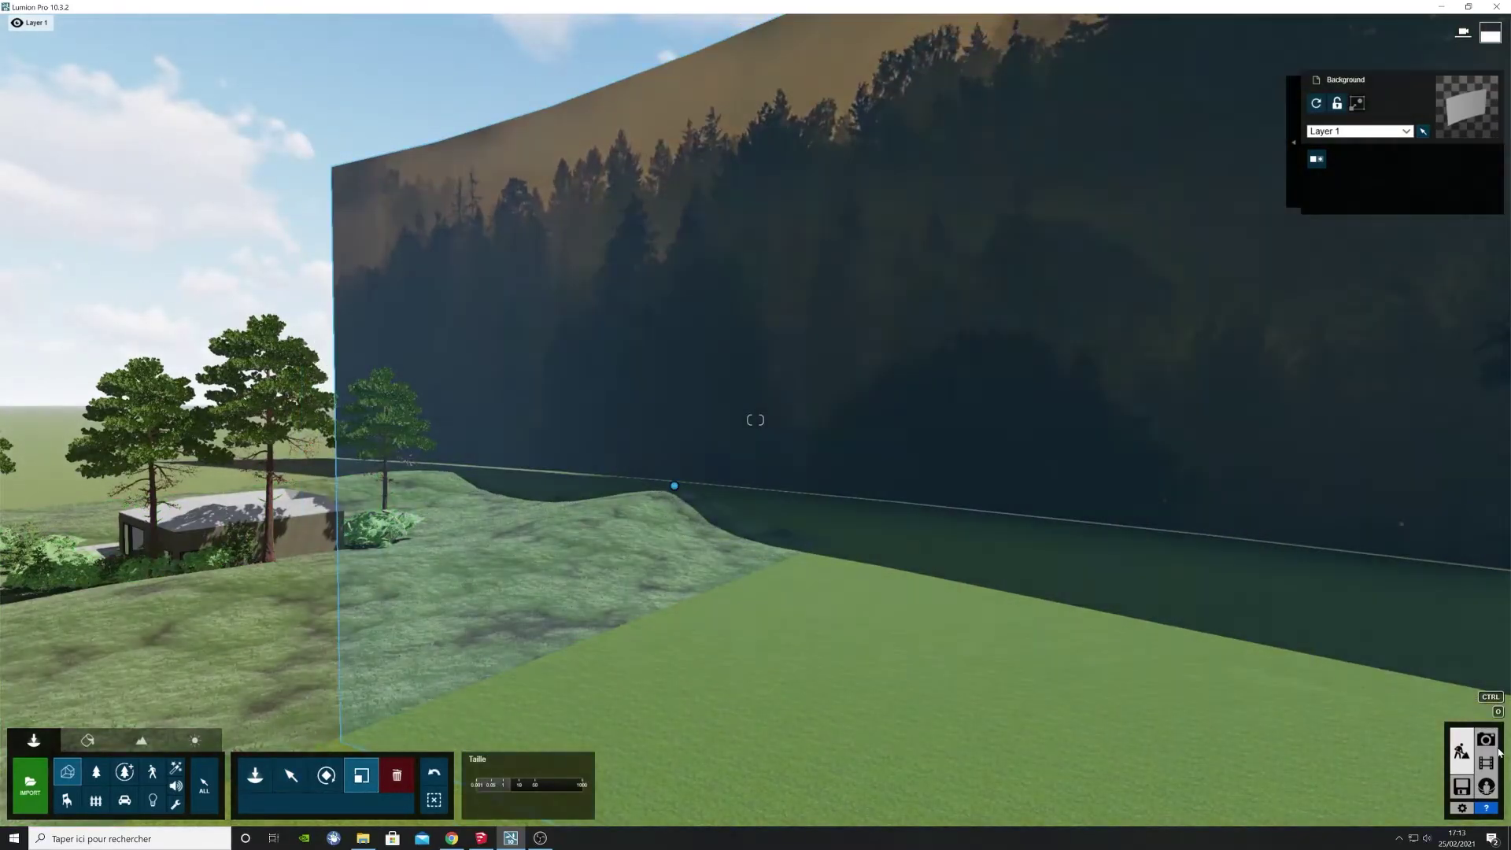
# Step: Restore the Photo 1 viewpoint, raise the Brouillards/Poussières fog density and tint the fog a warm orange-beige
pyautogui.click(1486, 740)
pyautogui.click(108, 749)
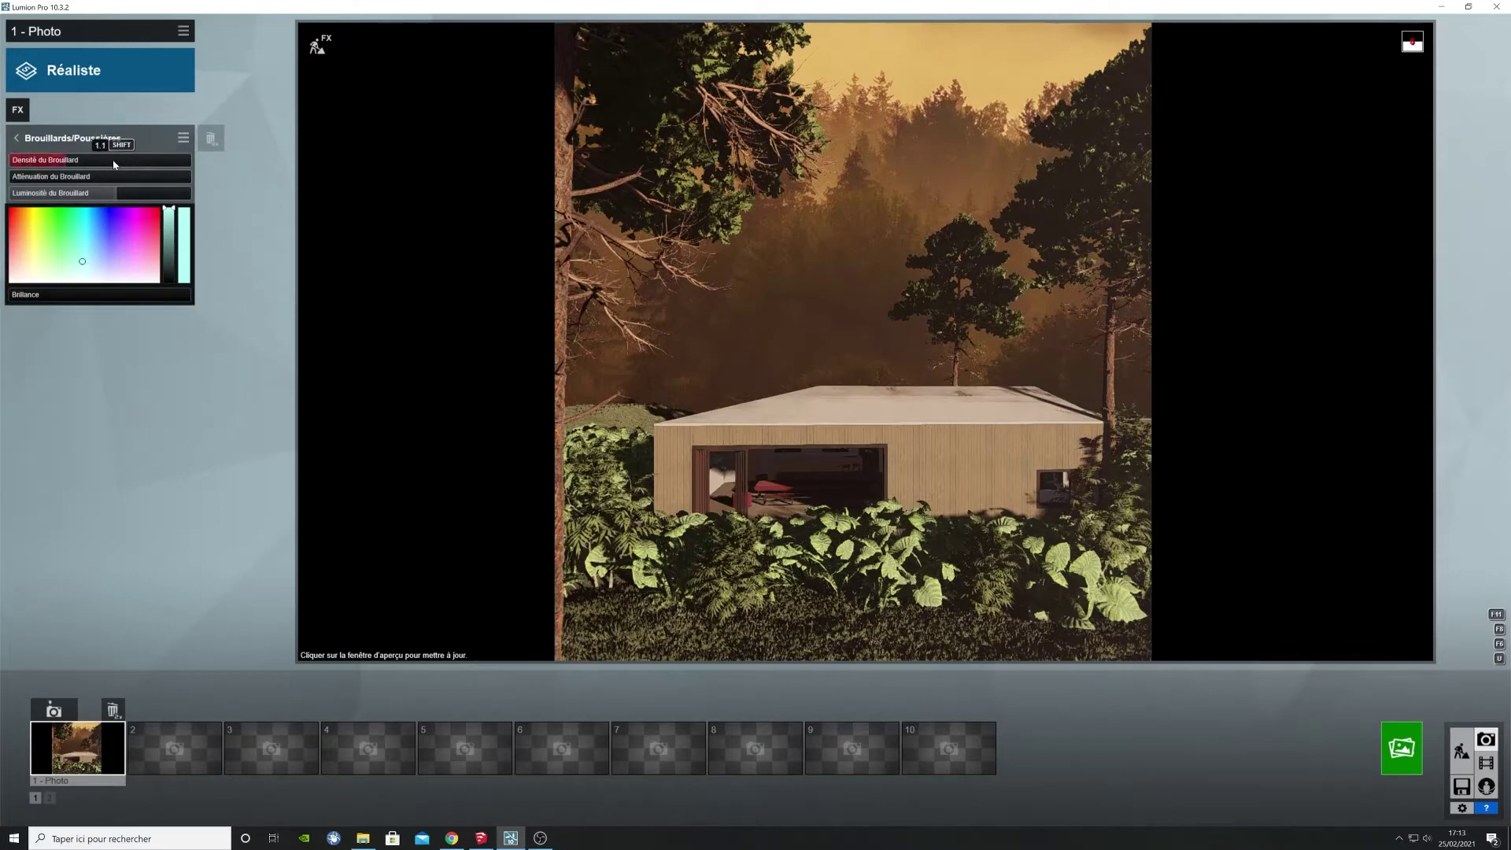
pyautogui.moveTo(114, 164)
pyautogui.mouseDown()
pyautogui.moveTo(159, 163)
pyautogui.moveTo(142, 171)
pyautogui.mouseUp()
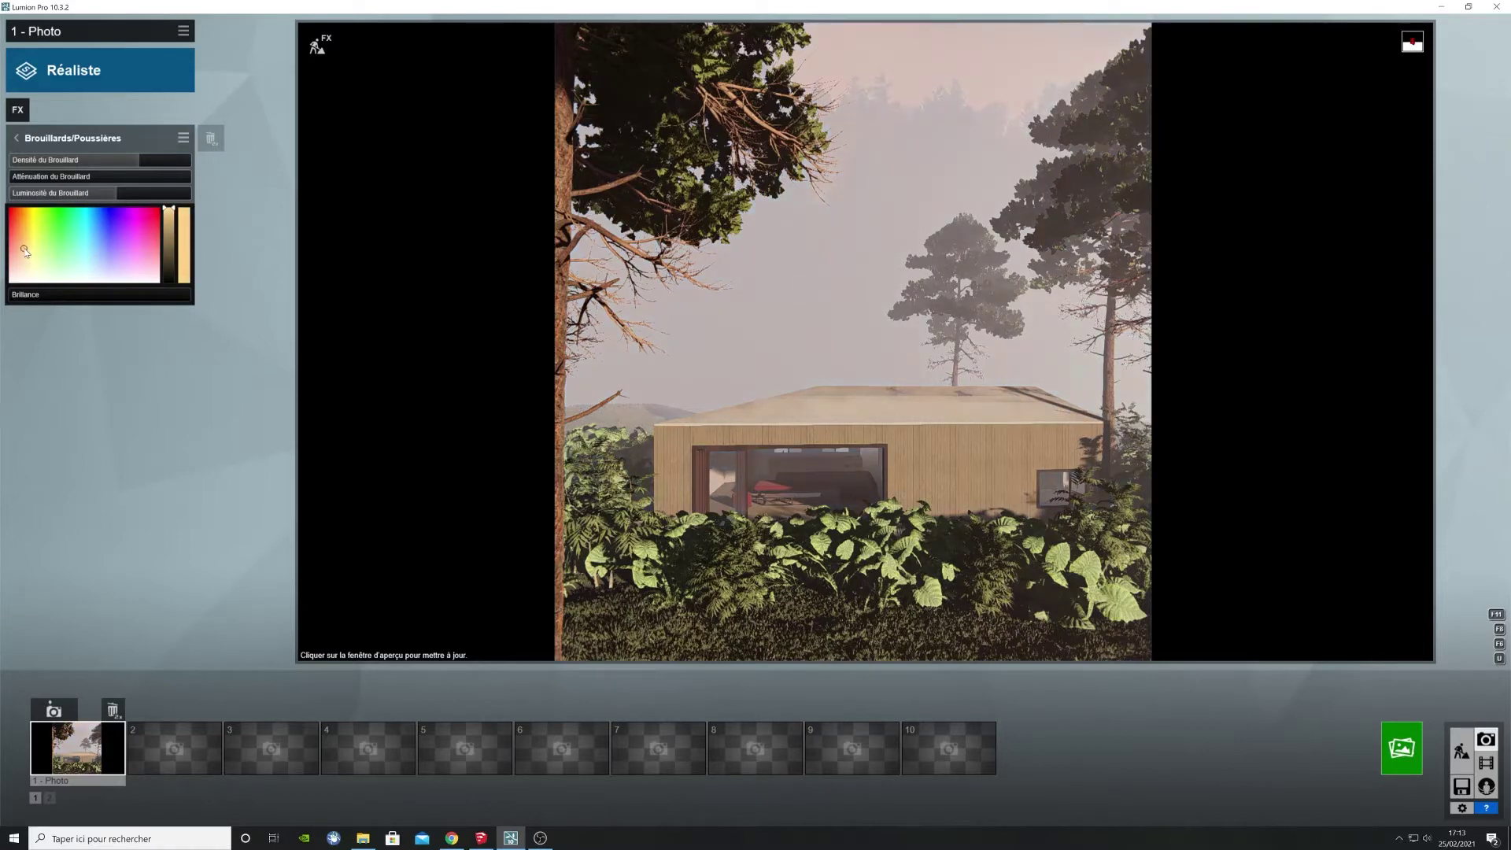
# Step: Place several tall pines from the Nature HD+ library on the grassy hillside between the house and the backdrop
pyautogui.click(1462, 752)
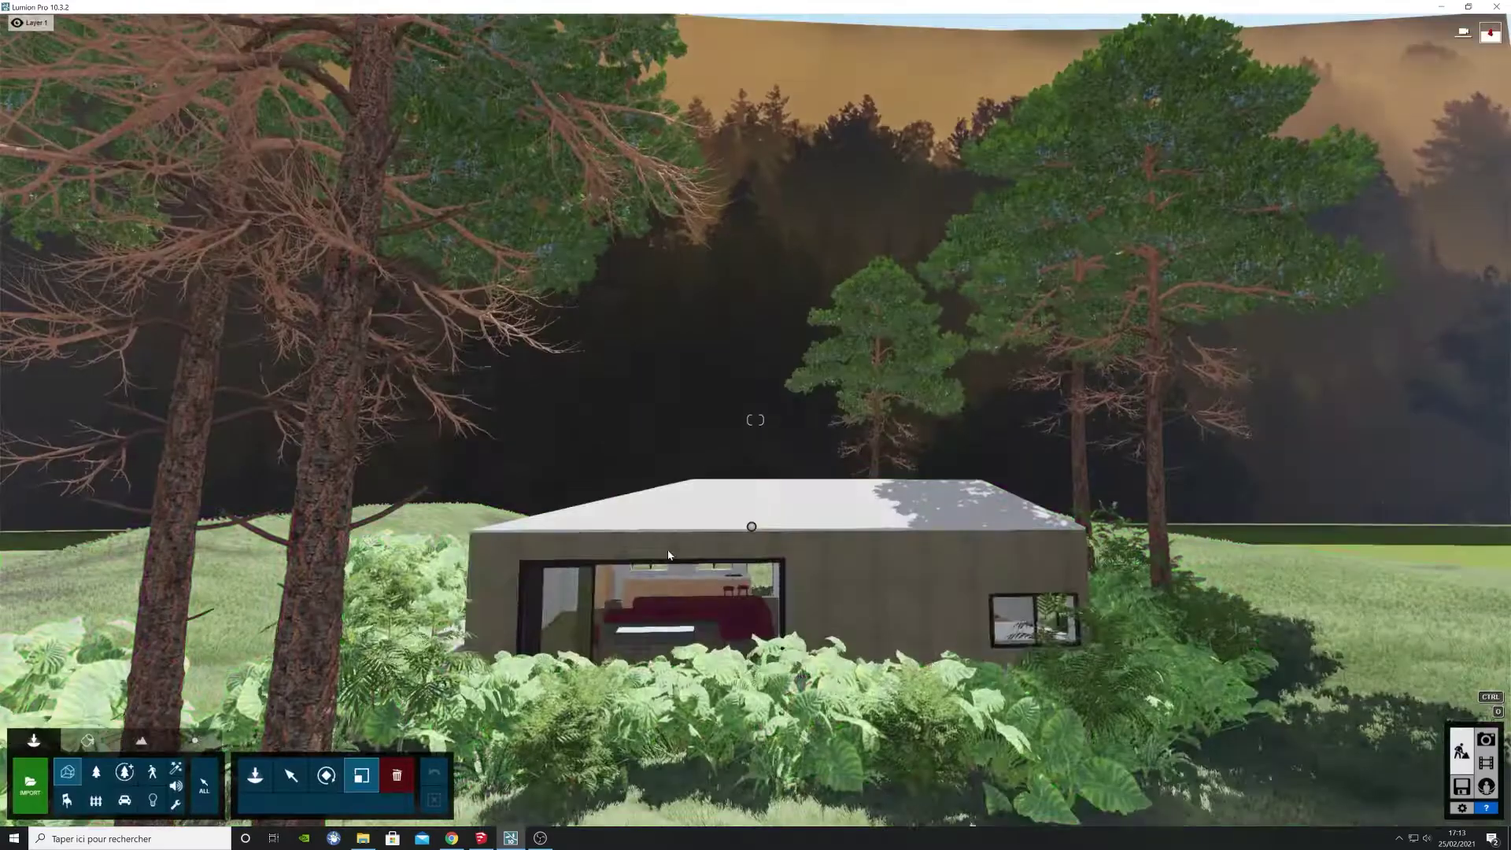
pyautogui.press('w')
pyautogui.moveTo(496, 567); pyautogui.dragTo(543, 559, button='right')
pyautogui.click(124, 772)
pyautogui.click(156, 166)
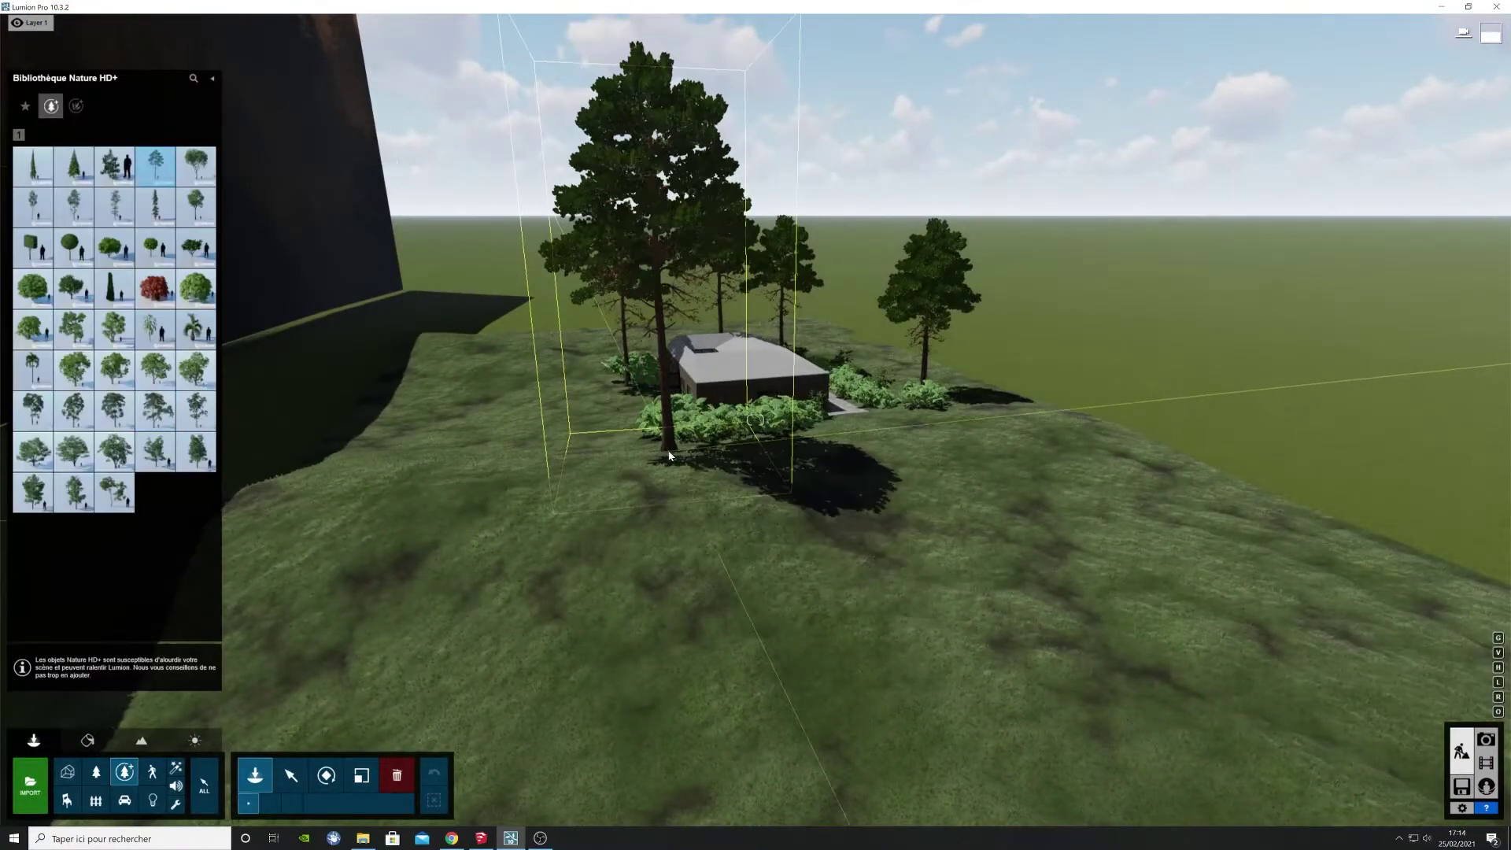
pyautogui.click(288, 474)
pyautogui.click(376, 374)
pyautogui.click(384, 378)
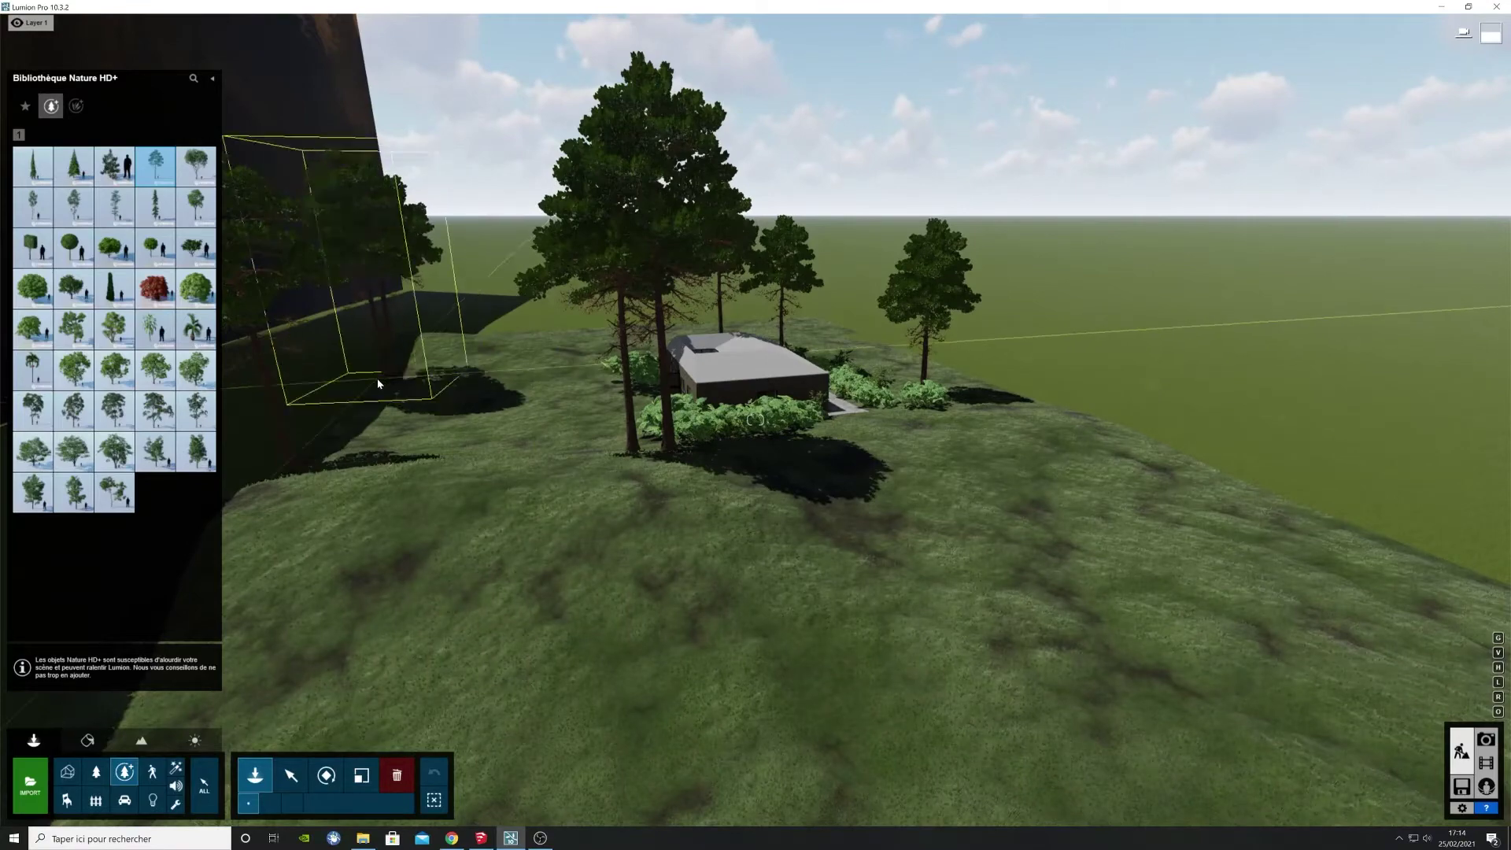
pyautogui.click(465, 354)
# Step: Place small Nature HD+ trees at the foot of the tall pines beside the house
pyautogui.click(115, 165)
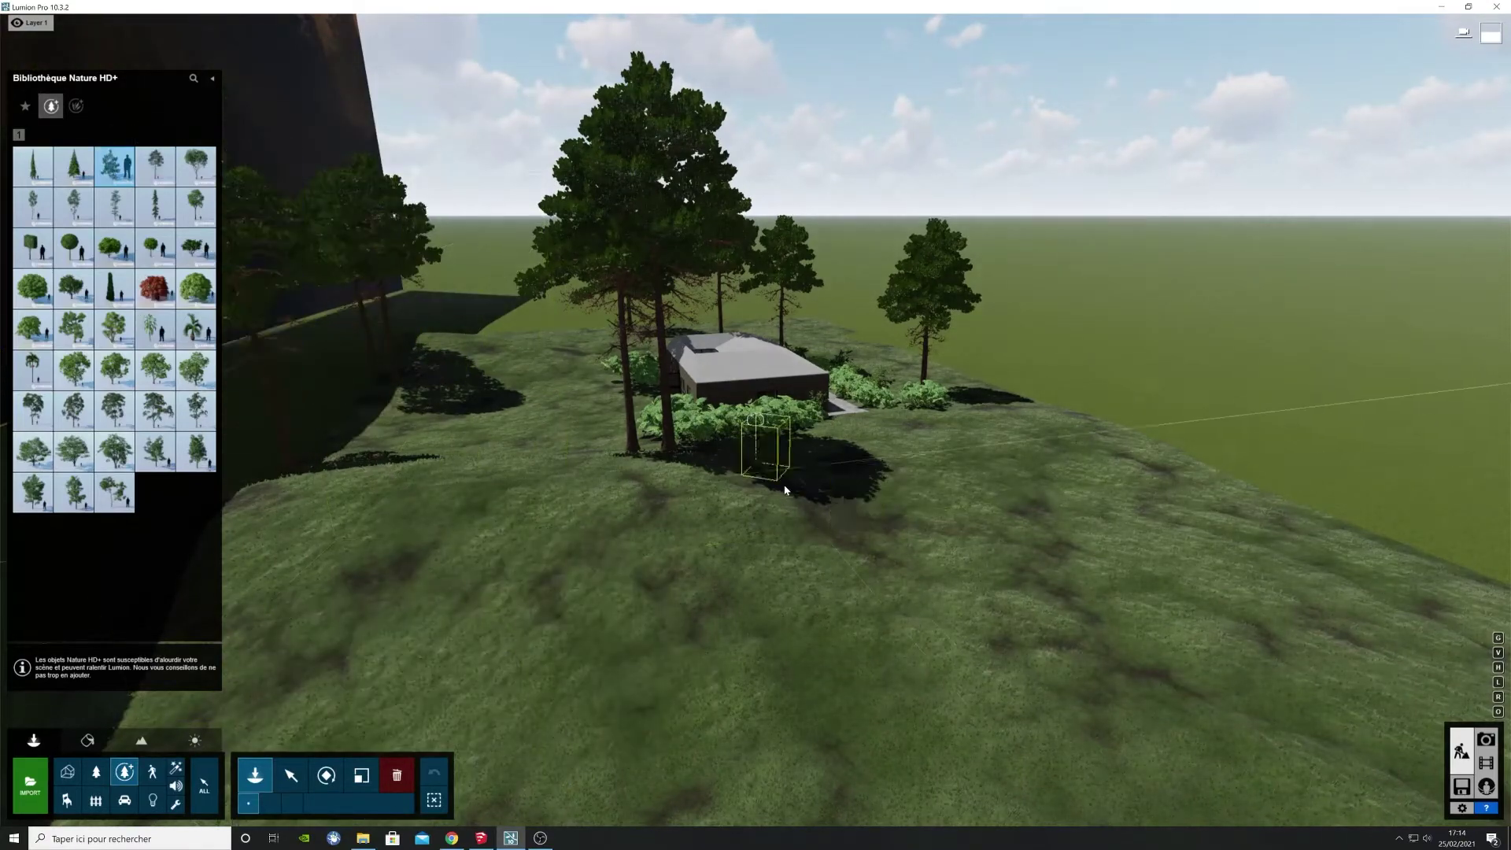
pyautogui.scroll(5, 699, 543)
pyautogui.scroll(-5, 699, 544)
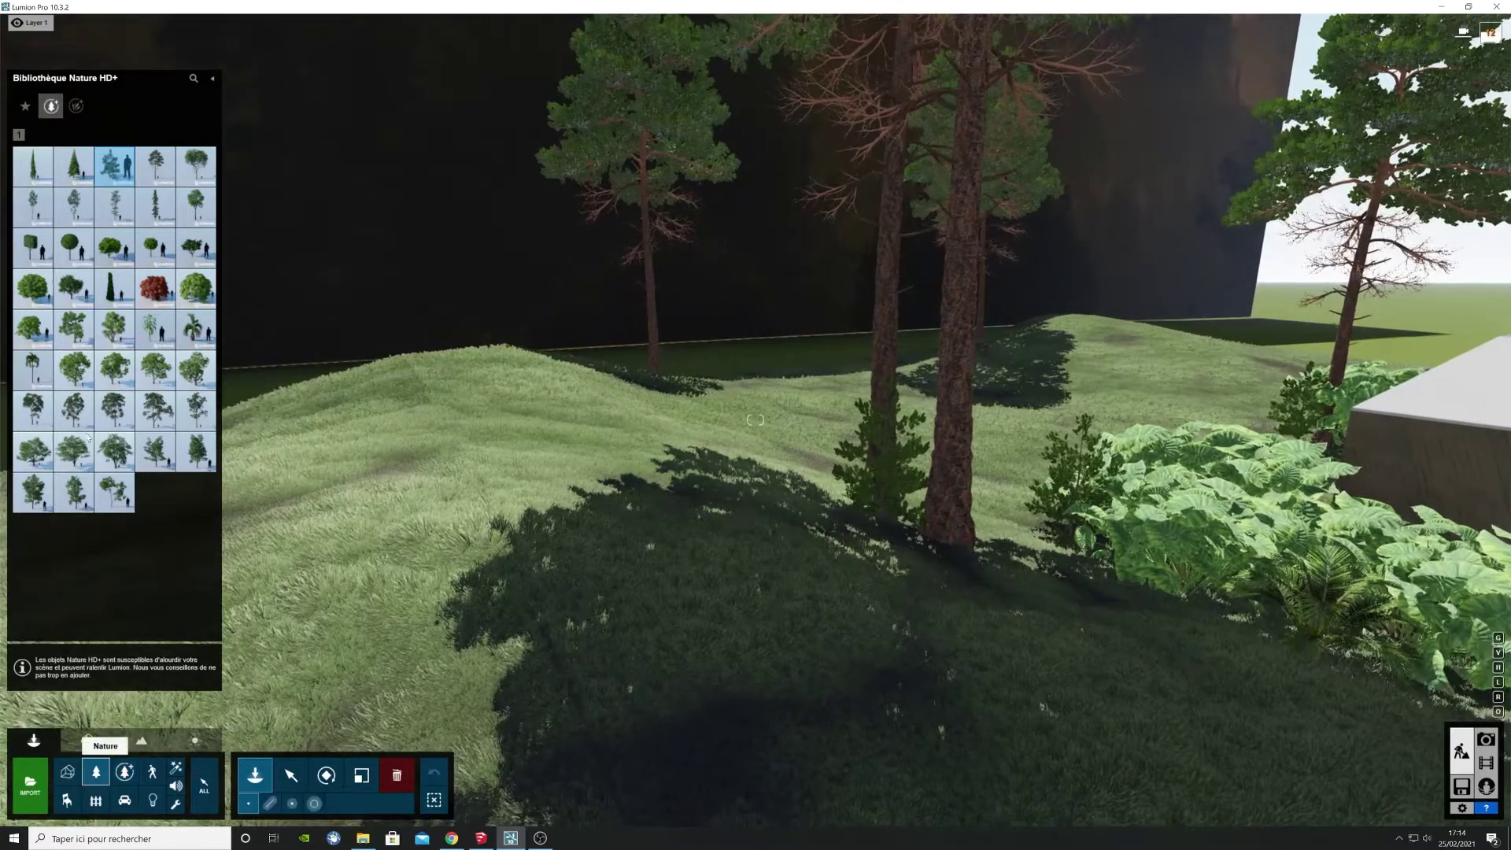
# Step: Place leafy ground-cover plants from the Nature library at the base of the distant pine near the hill crest
pyautogui.click(96, 772)
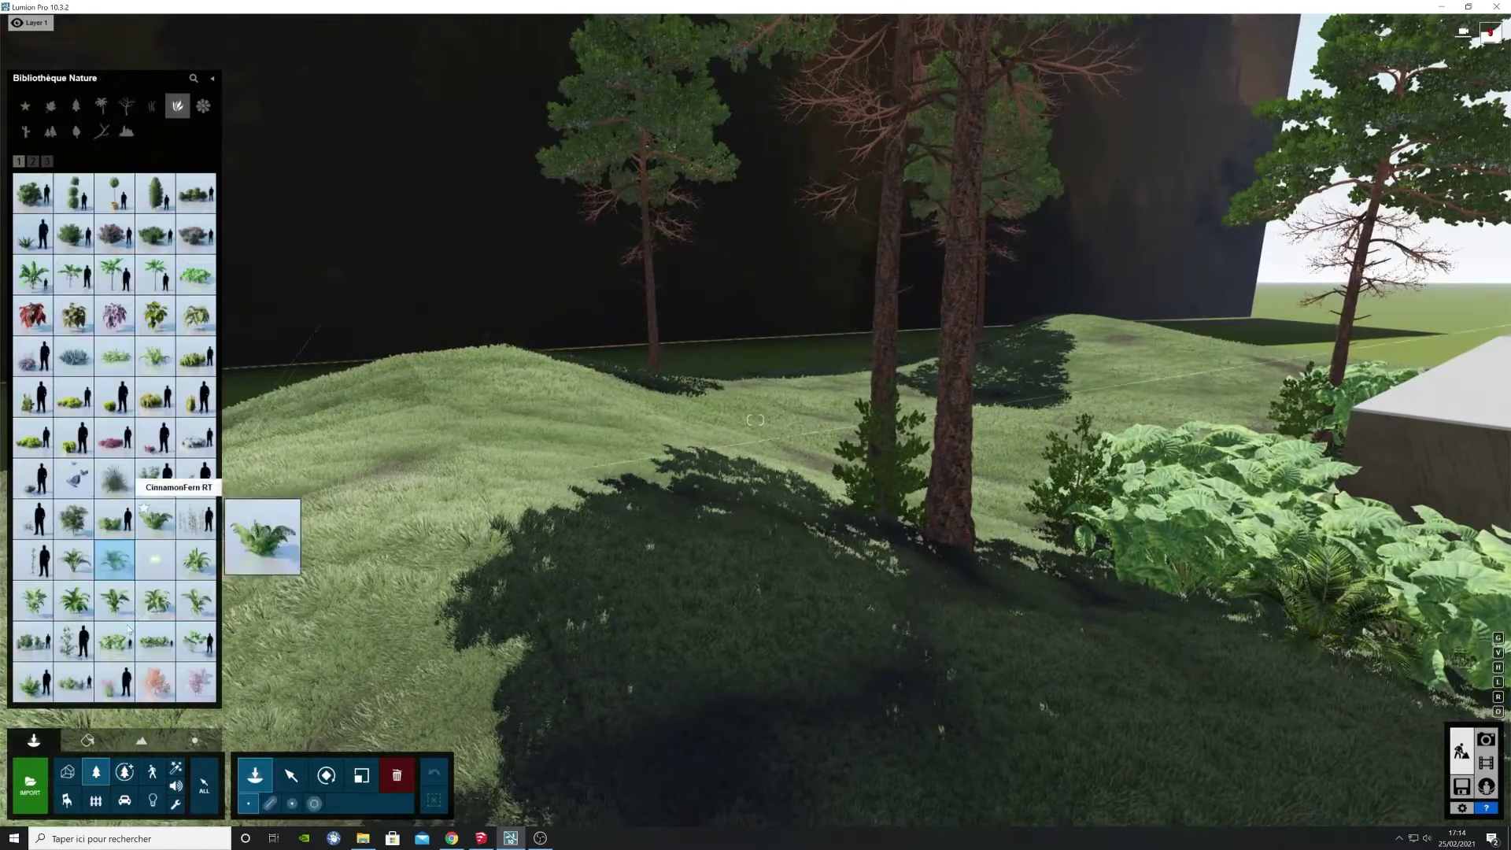
pyautogui.click(155, 641)
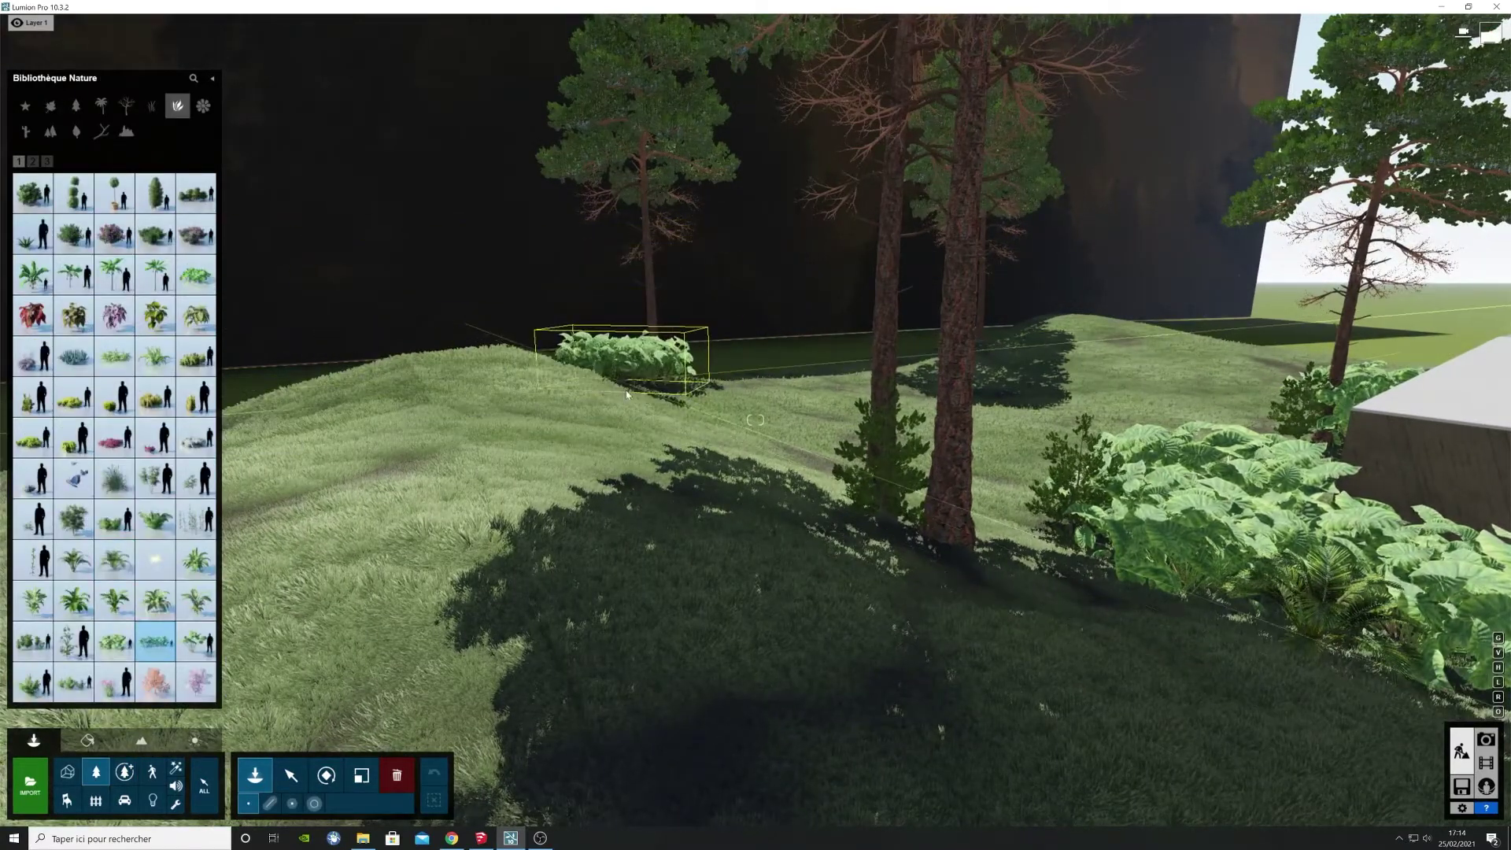
pyautogui.click(620, 367)
pyautogui.click(115, 641)
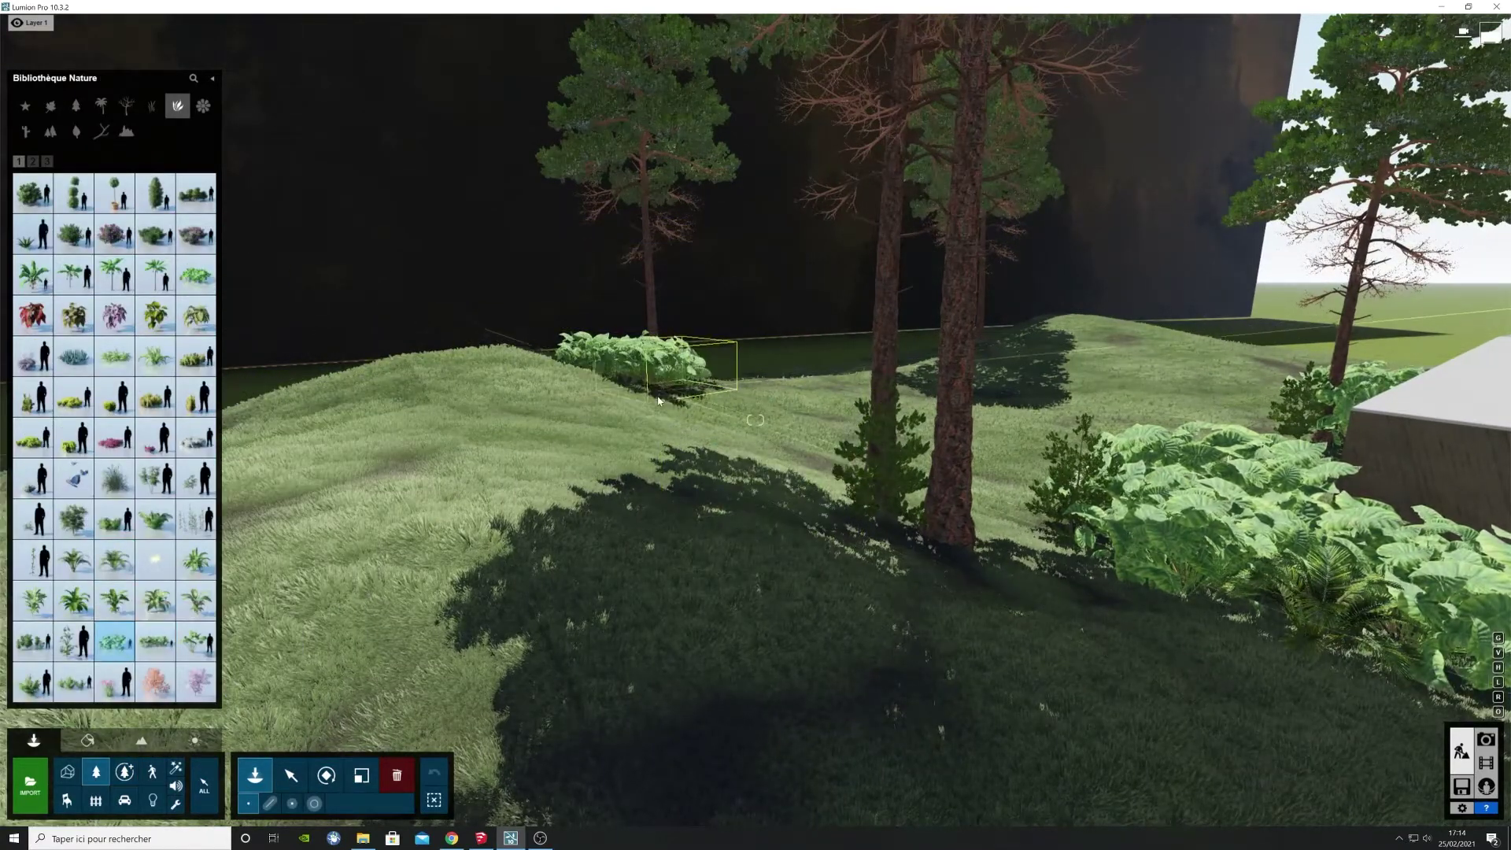
pyautogui.click(673, 398)
# Step: Add more broad-leaved plants around the nearer pine trunk and under the pines on the hillside behind the house
pyautogui.scroll(-3, 771, 449)
pyautogui.moveTo(783, 459); pyautogui.dragTo(728, 464, button='right')
pyautogui.press('d')
pyautogui.click(628, 456)
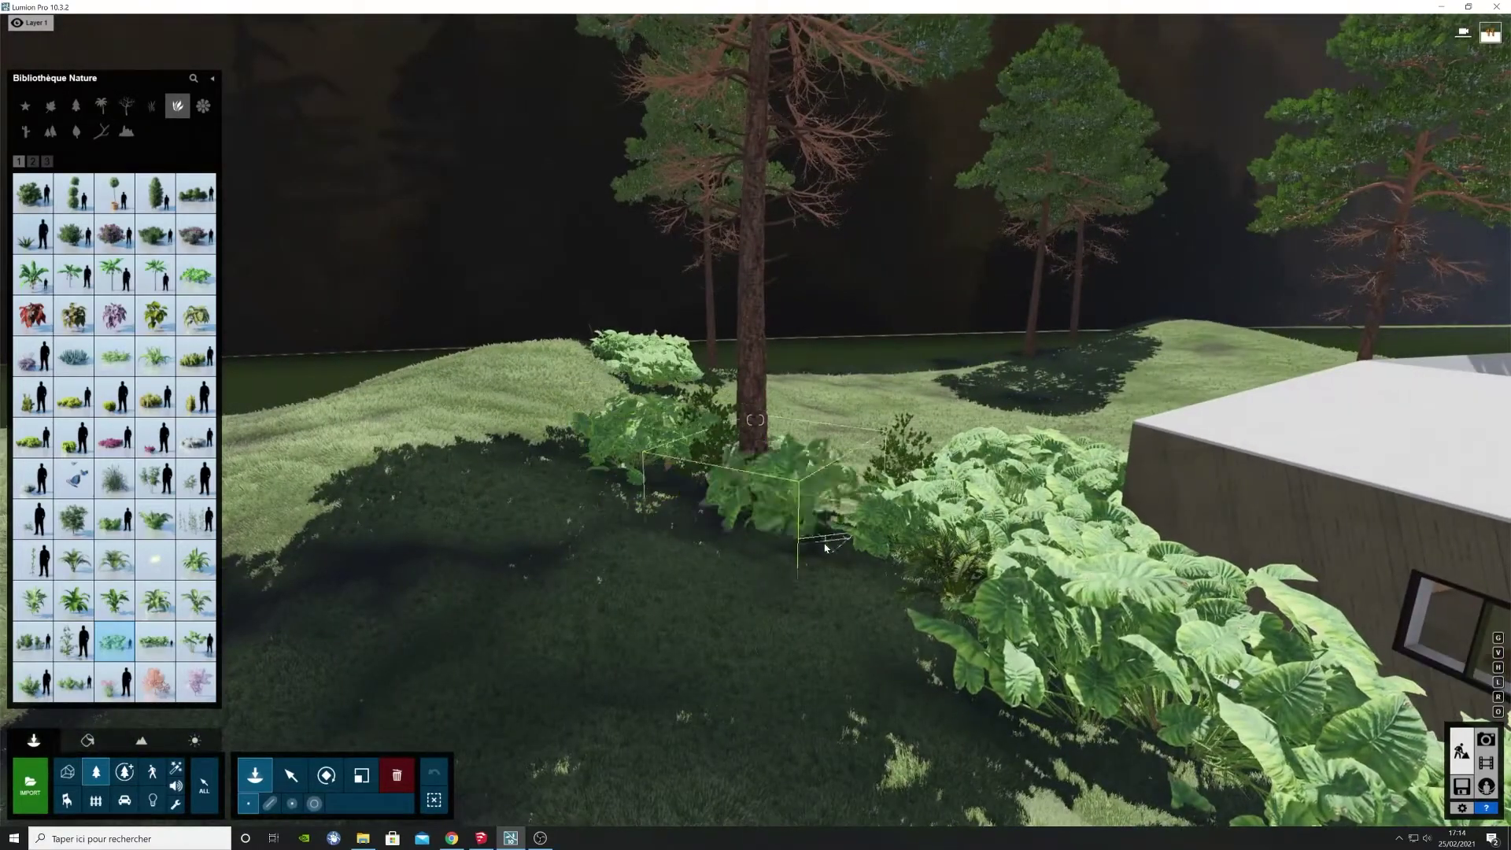
pyautogui.click(819, 525)
pyautogui.click(572, 367)
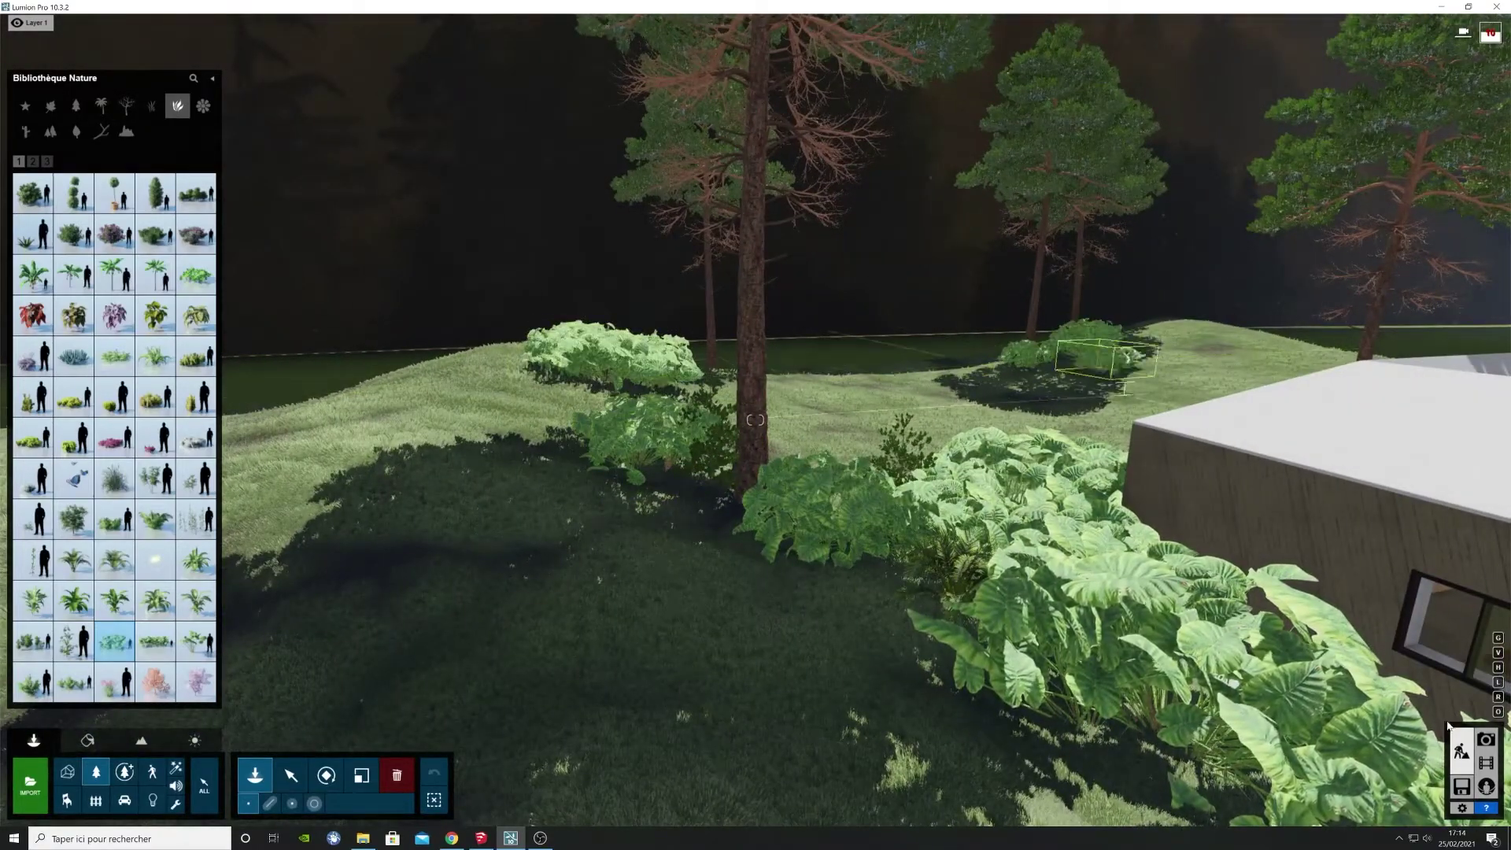
# Step: Restore the Photo 1 viewpoint and update its preview to check the new plants
pyautogui.click(1486, 740)
pyautogui.click(94, 740)
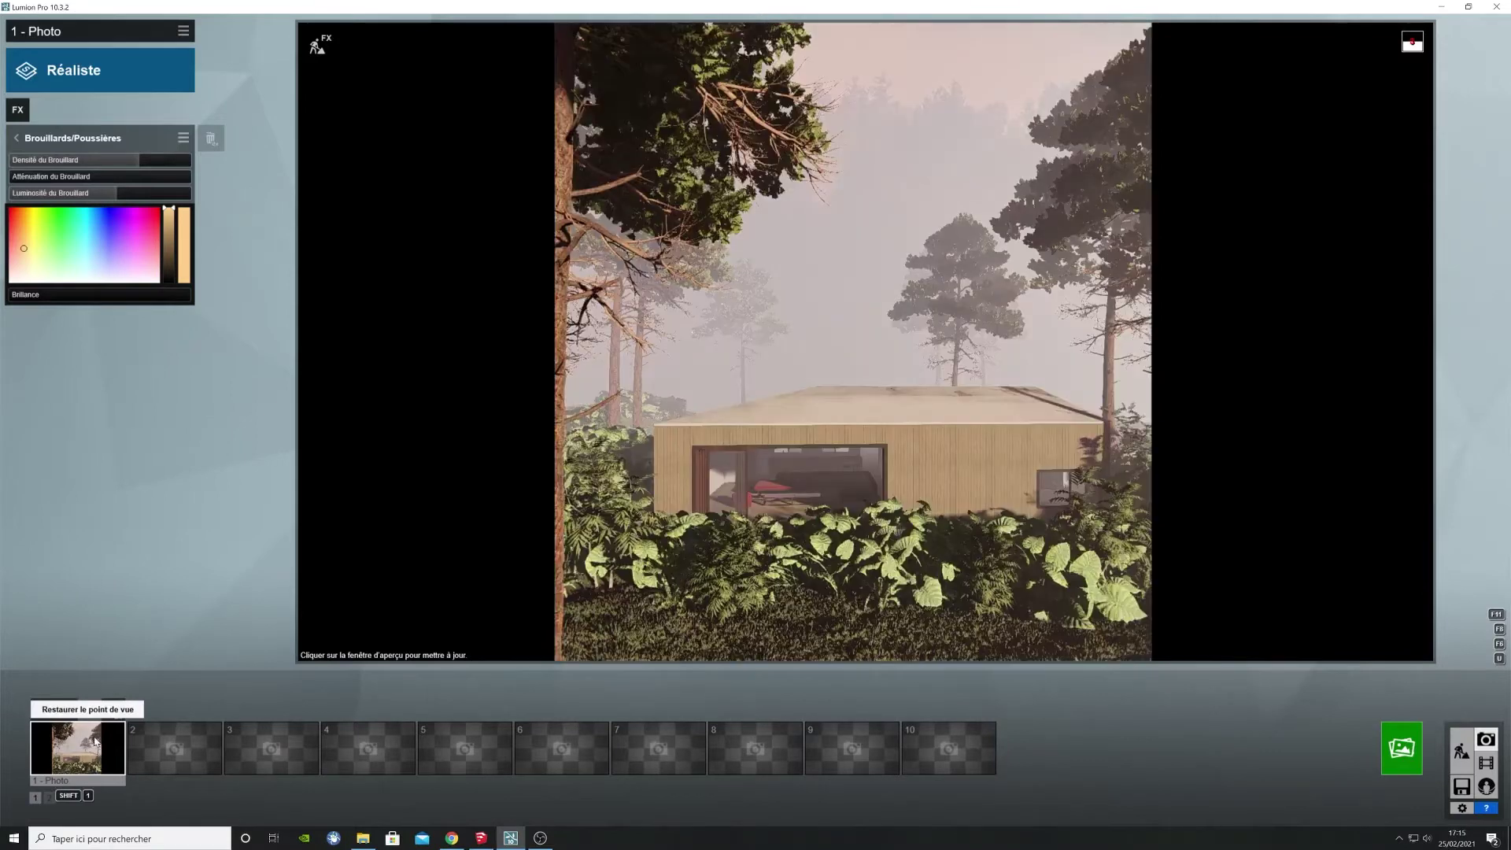
pyautogui.click(864, 469)
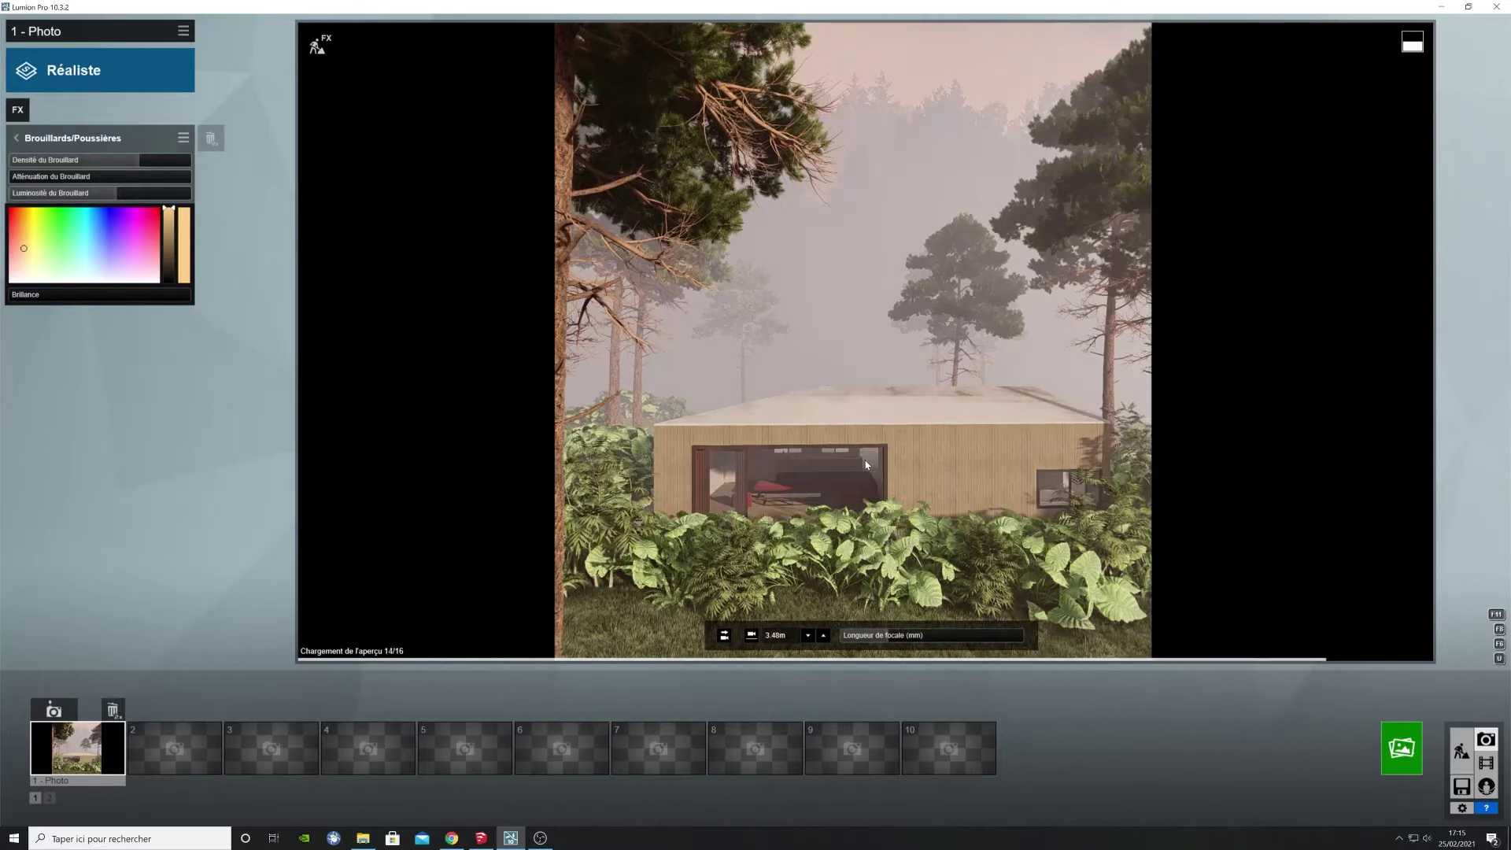
# Step: Adjust the Décalage Y of the Background material to lower the forest treeline behind the house and save the material
pyautogui.click(1462, 750)
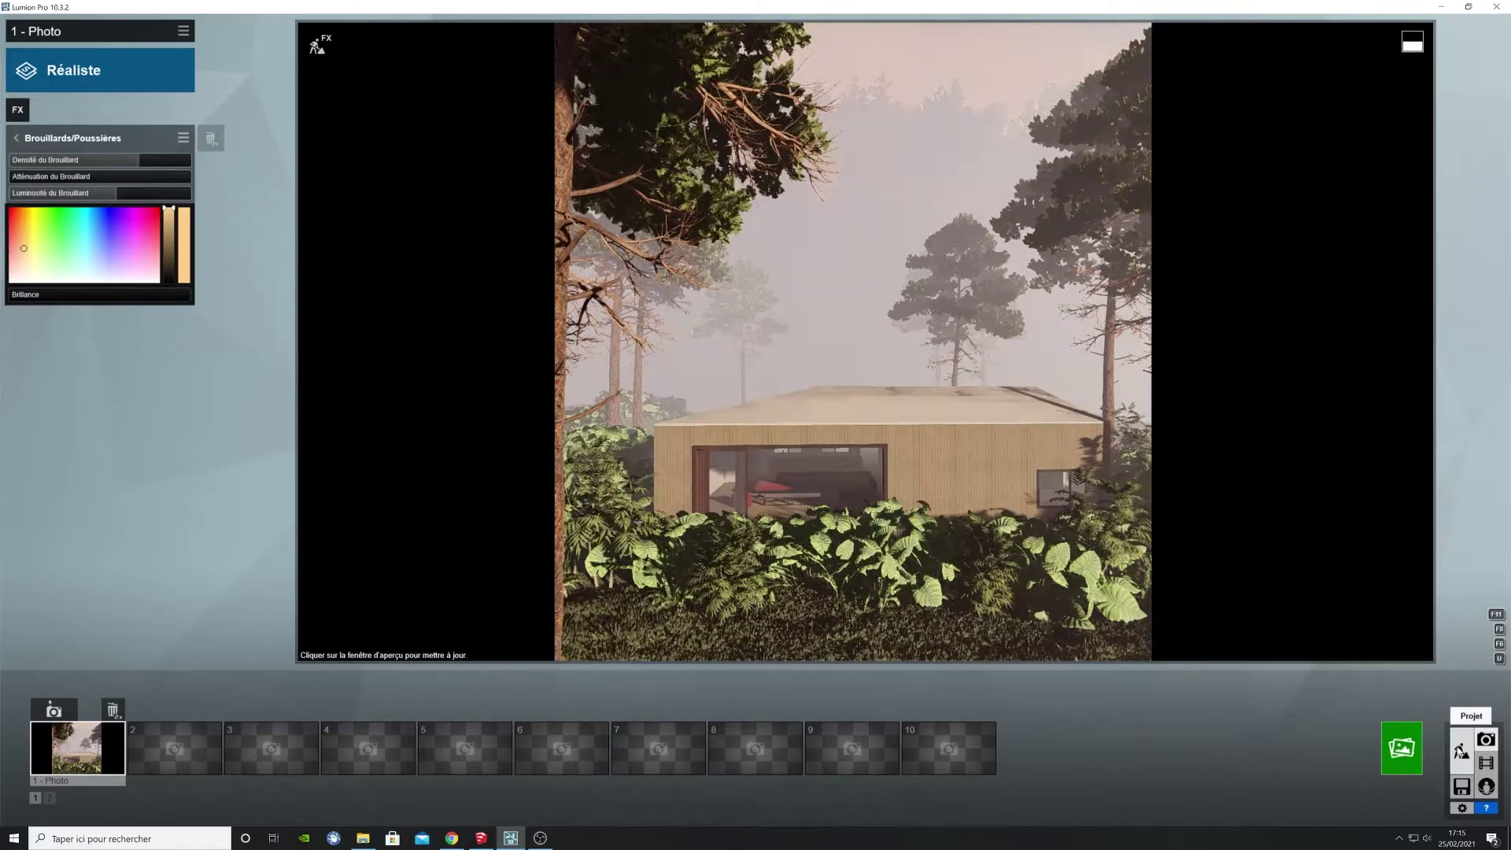
pyautogui.click(87, 740)
pyautogui.click(787, 370)
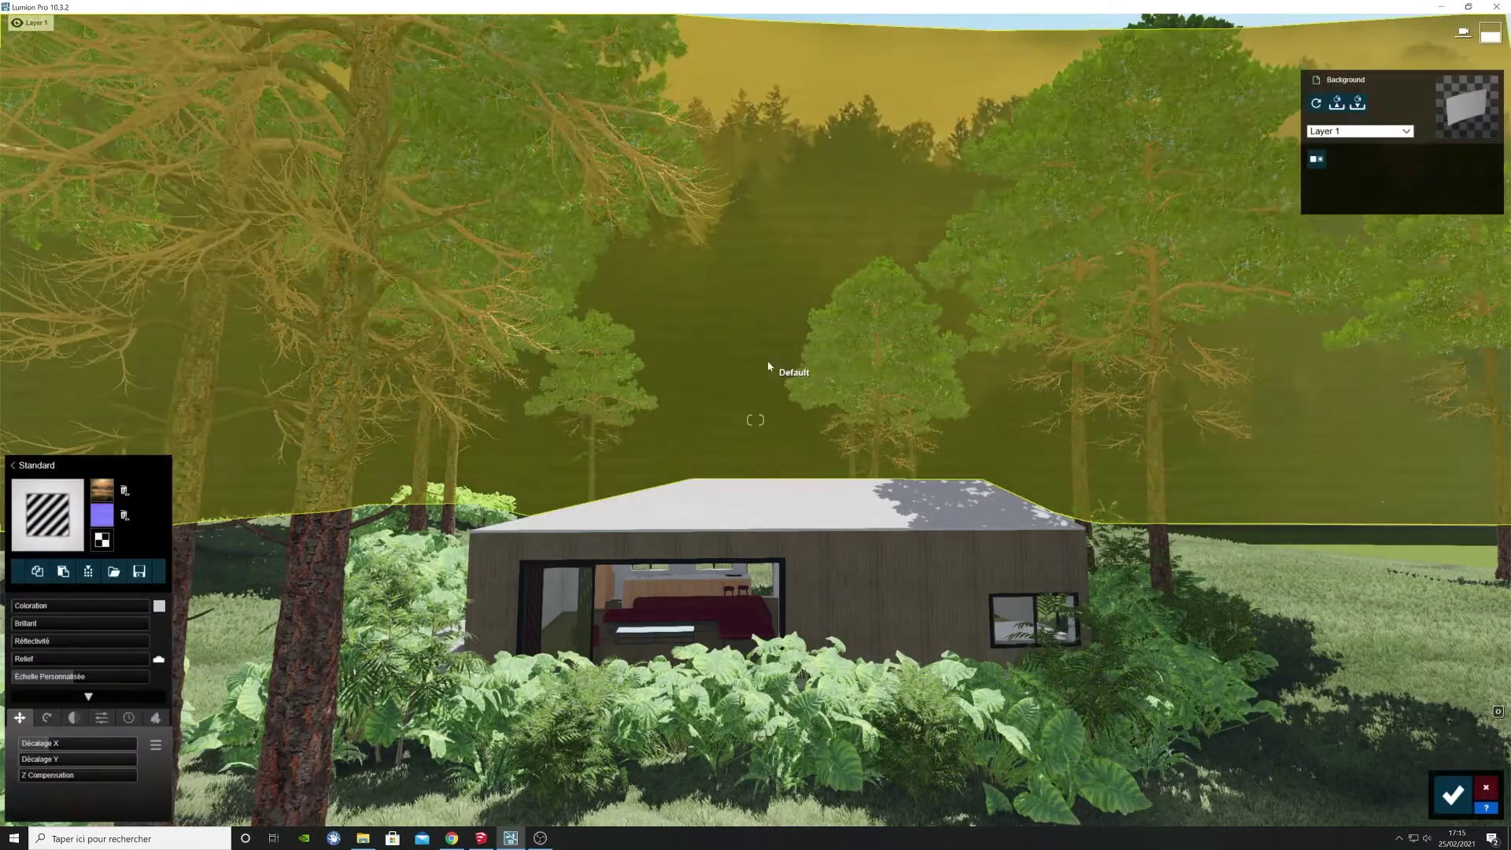
pyautogui.moveTo(47, 760); pyautogui.dragTo(26, 761)
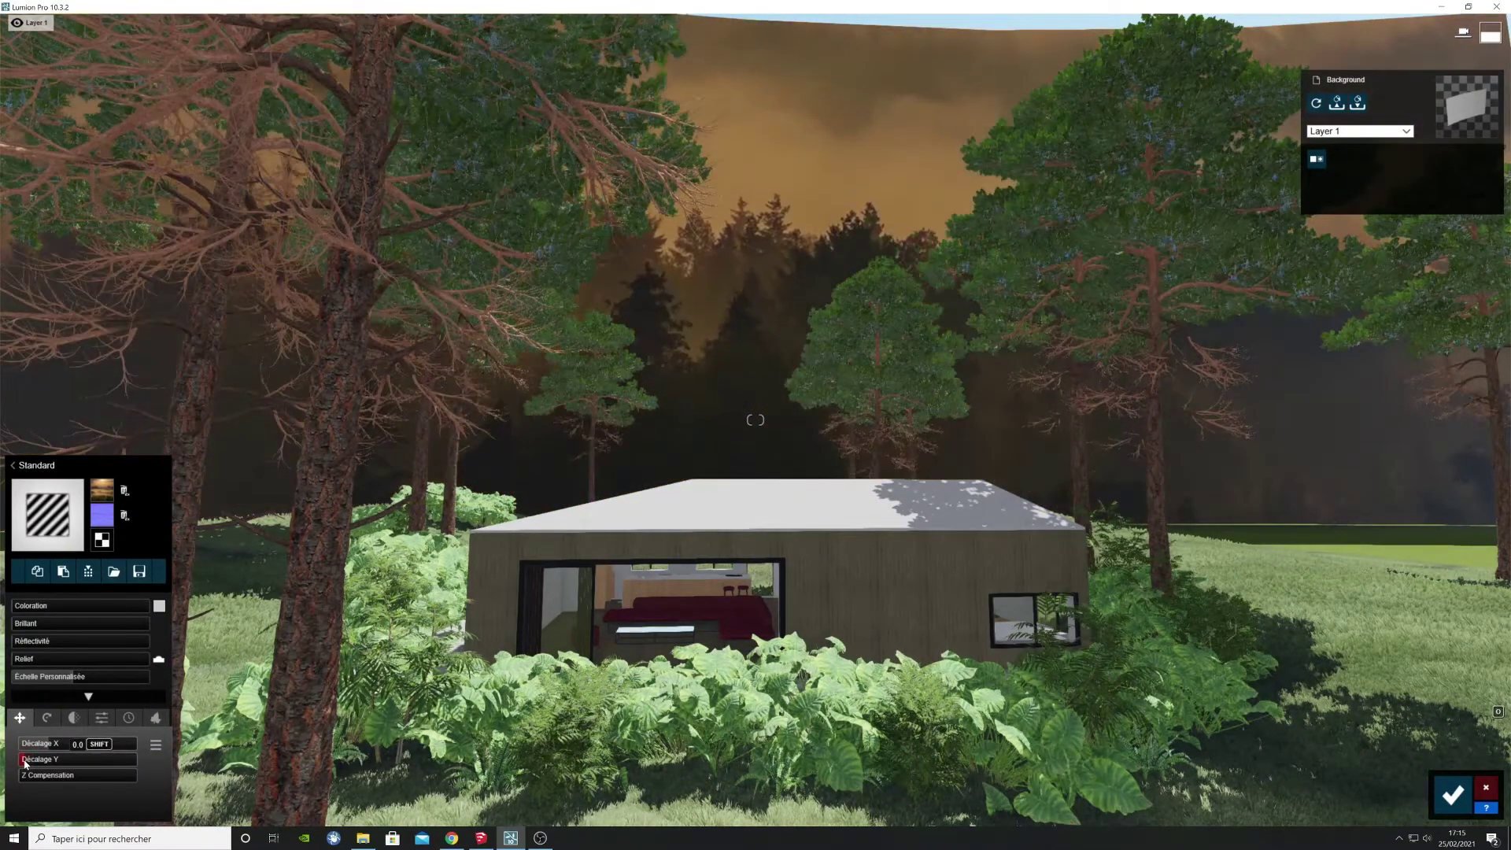
pyautogui.click(1453, 795)
# Step: Enlarge the small Nature HD+ pine standing behind the left part of the house roof
pyautogui.click(33, 741)
pyautogui.click(361, 775)
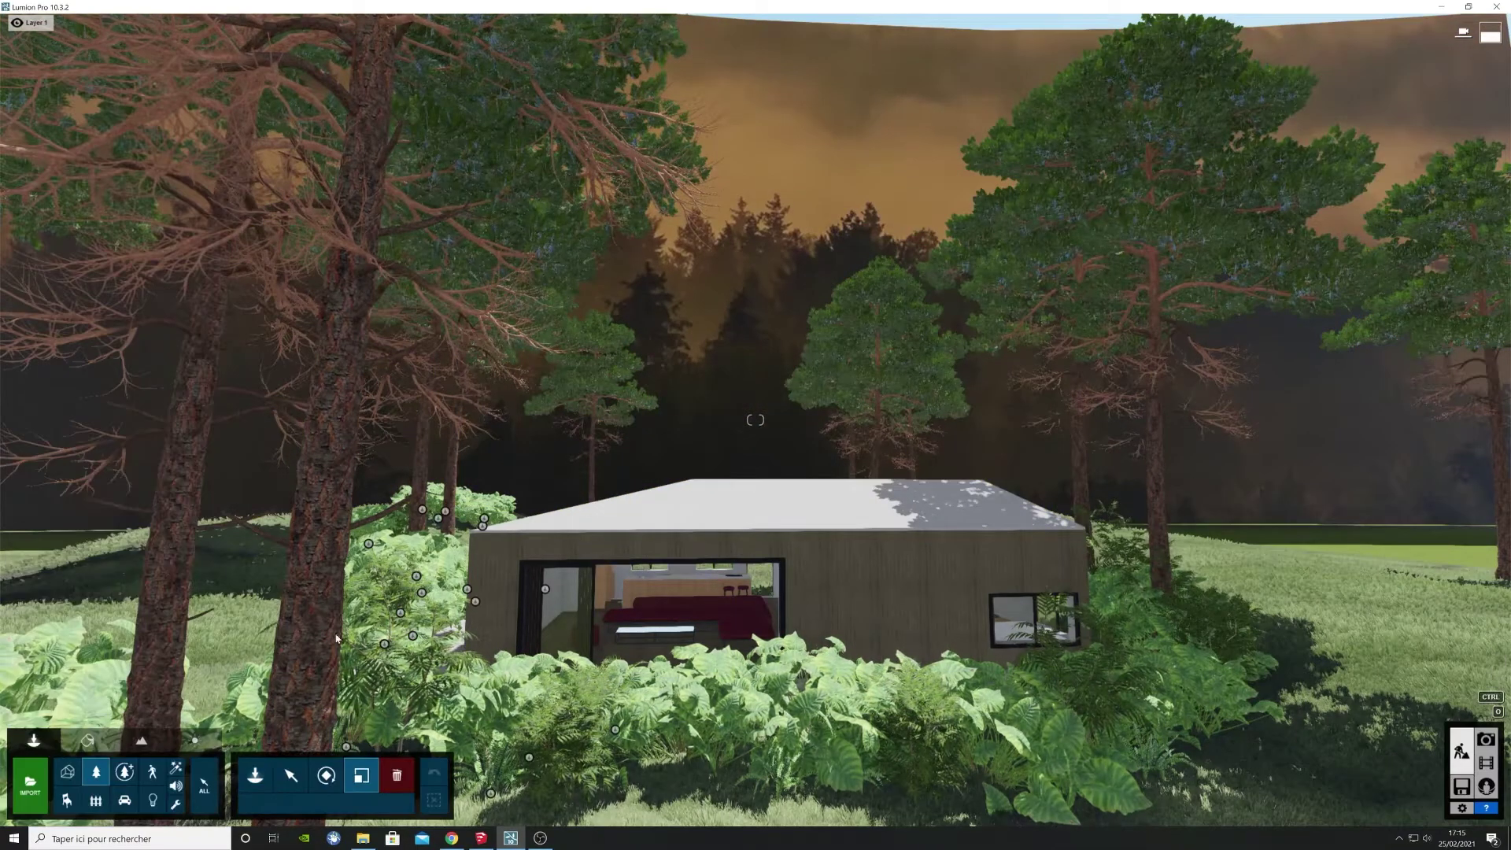
pyautogui.click(125, 773)
pyautogui.click(446, 558)
pyautogui.click(591, 531)
pyautogui.click(852, 527)
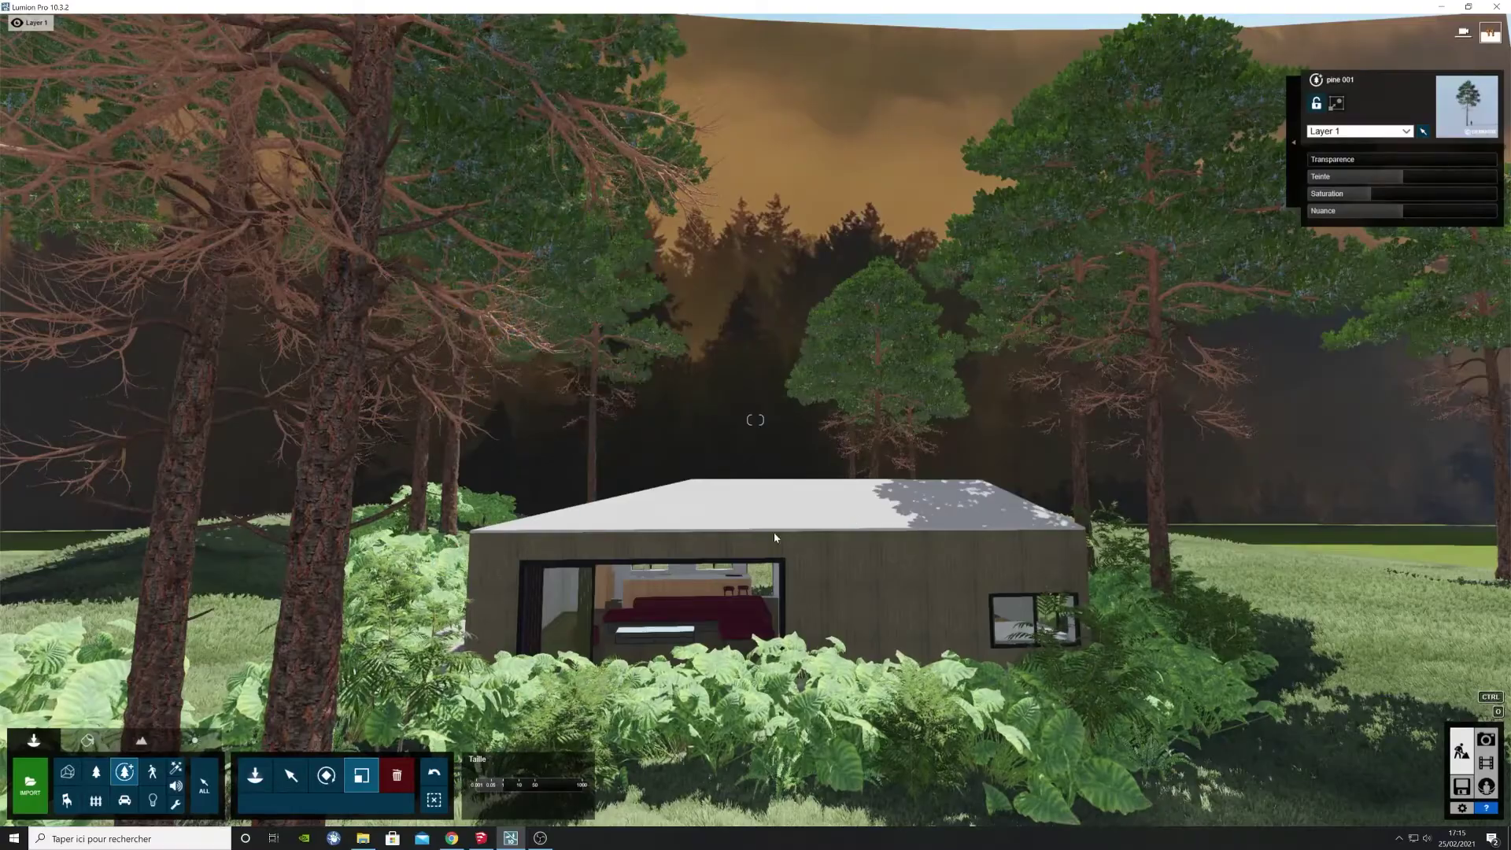
pyautogui.scroll(3, 773, 520)
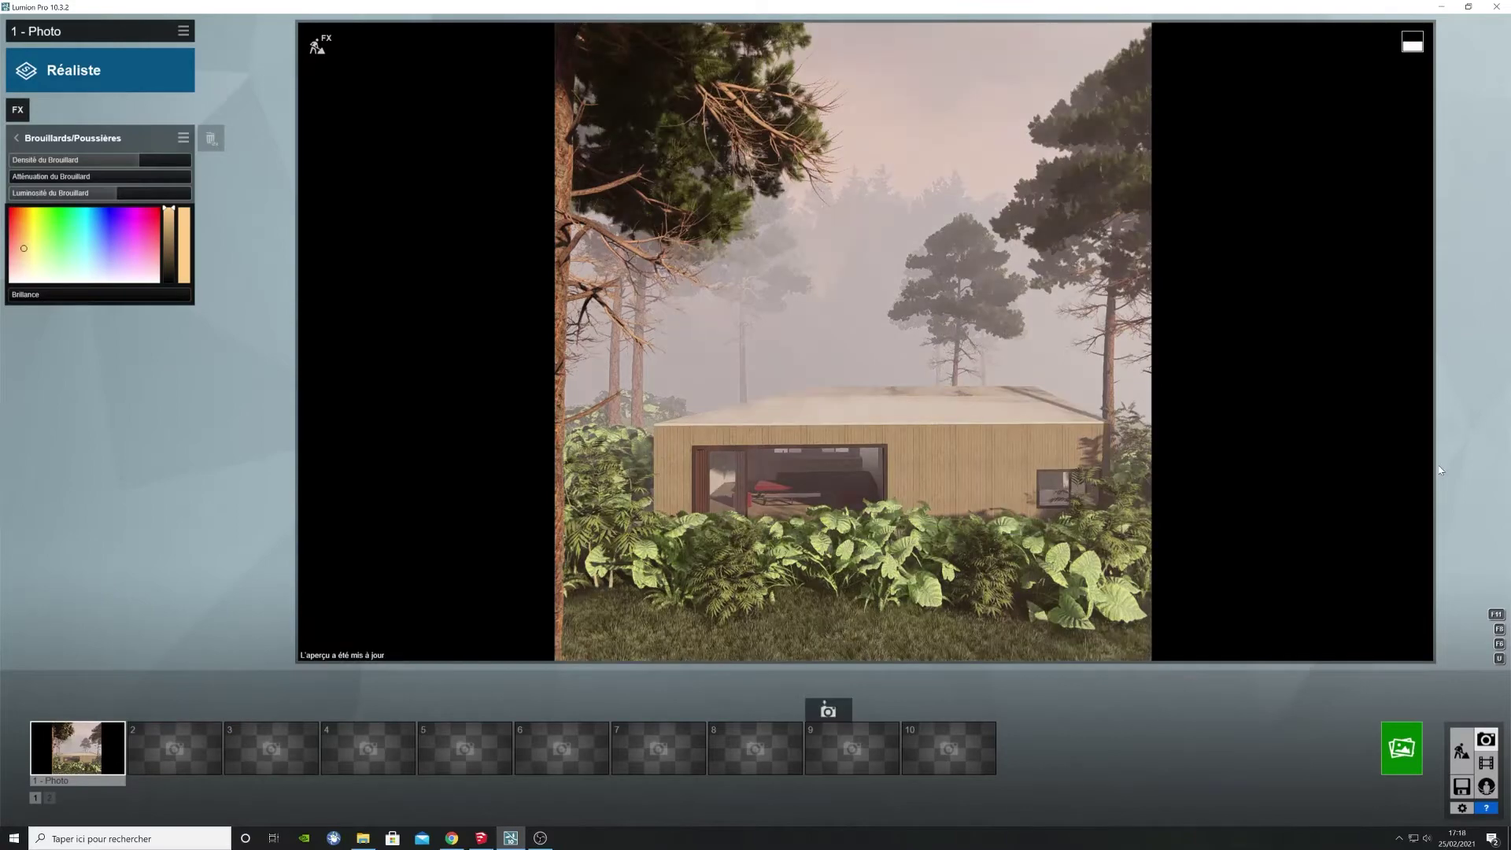
# Step: Reframe the photo from a camera height of about 2.95 m, keeping a pine trunk along the left edge of the image
pyautogui.press('e')
pyautogui.moveTo(952, 486); pyautogui.dragTo(950, 437, button='right')
pyautogui.press('q')
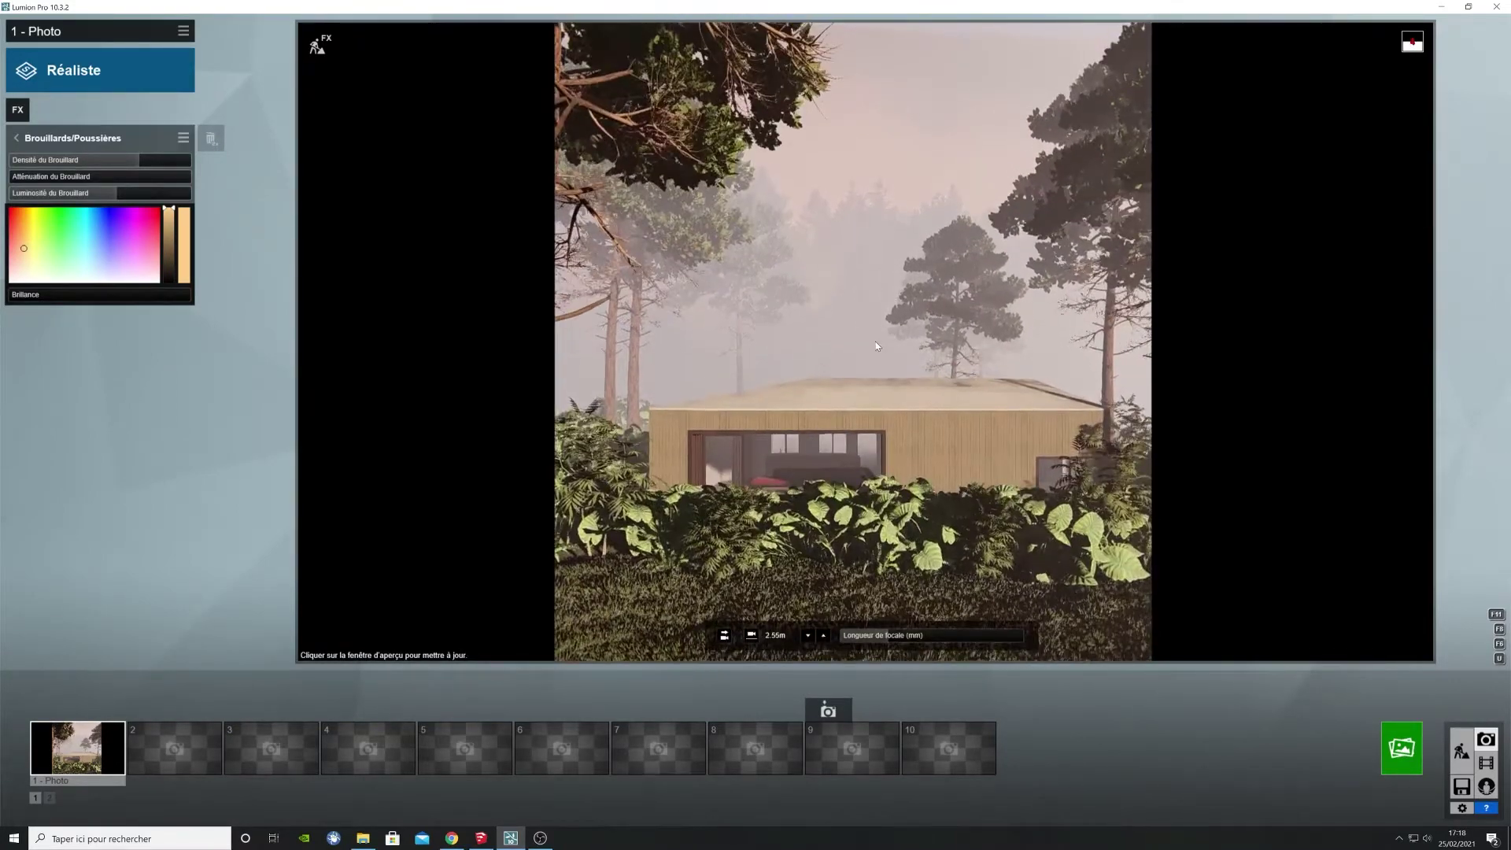
pyautogui.press('a')
pyautogui.press('d')
pyautogui.press('e')
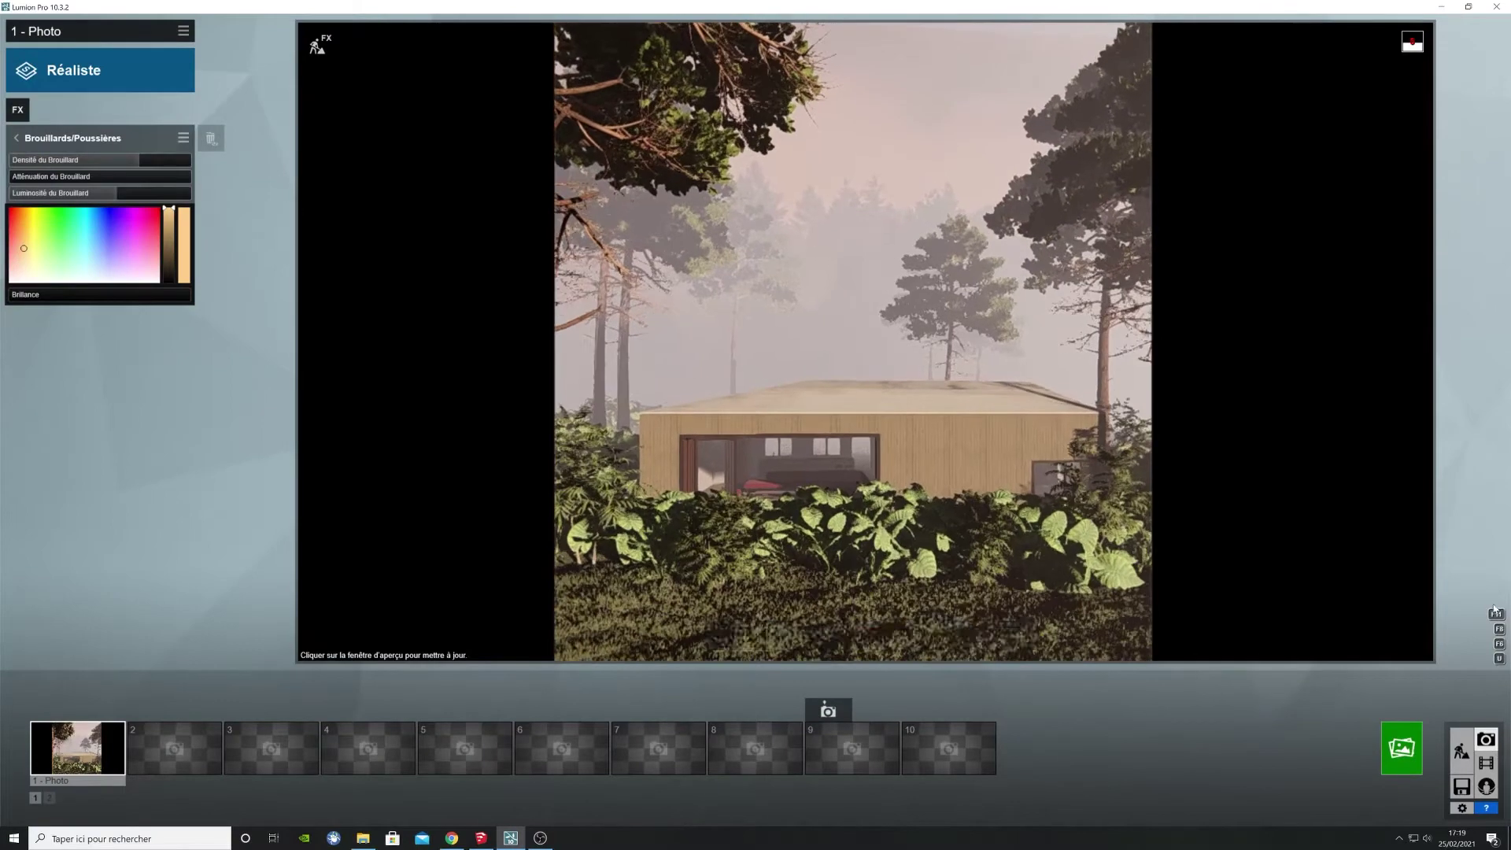
pyautogui.press('a')
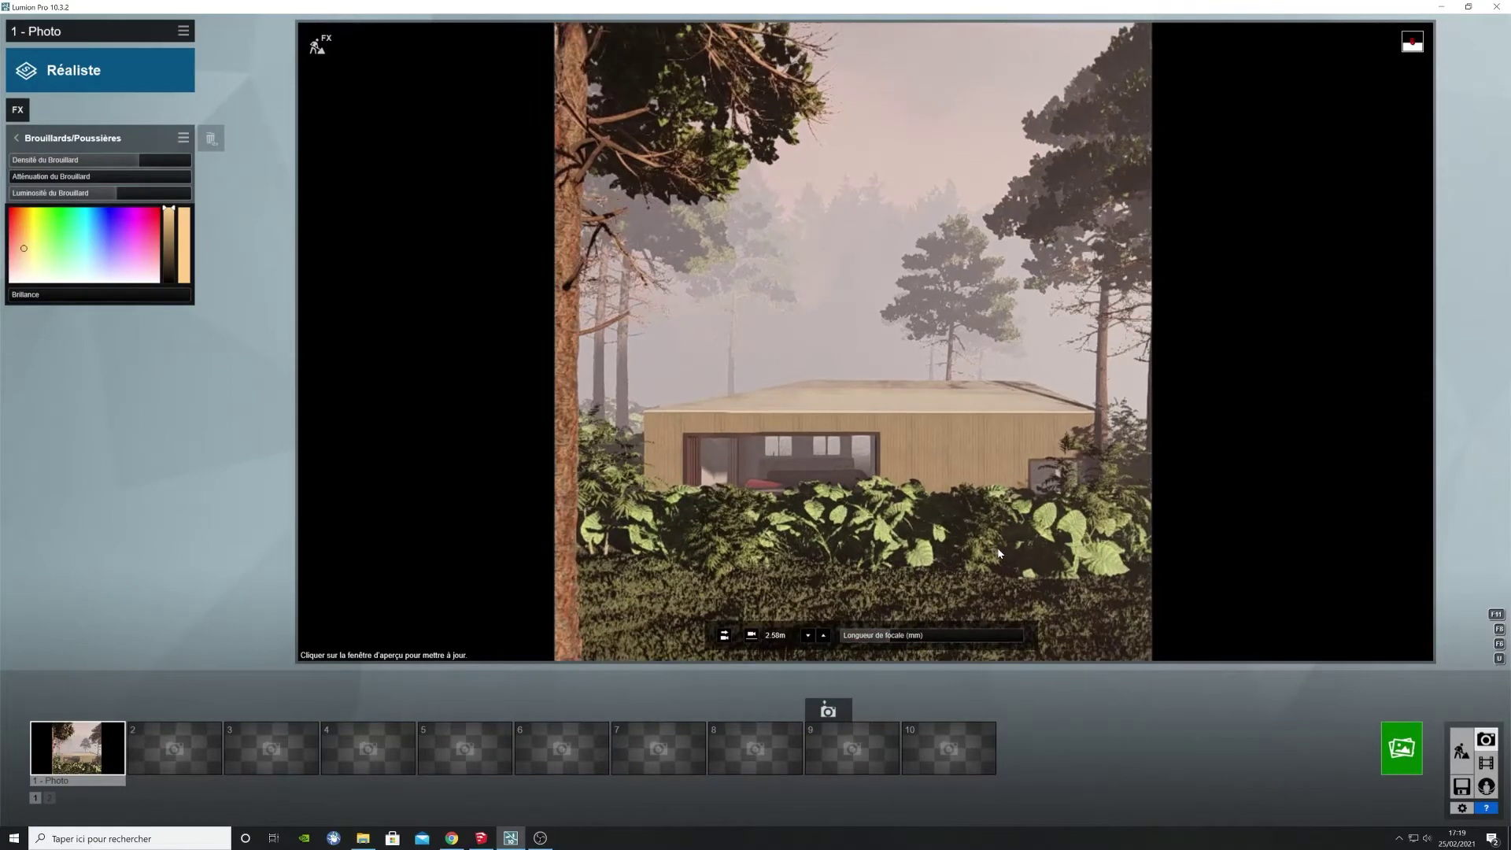
pyautogui.press('a')
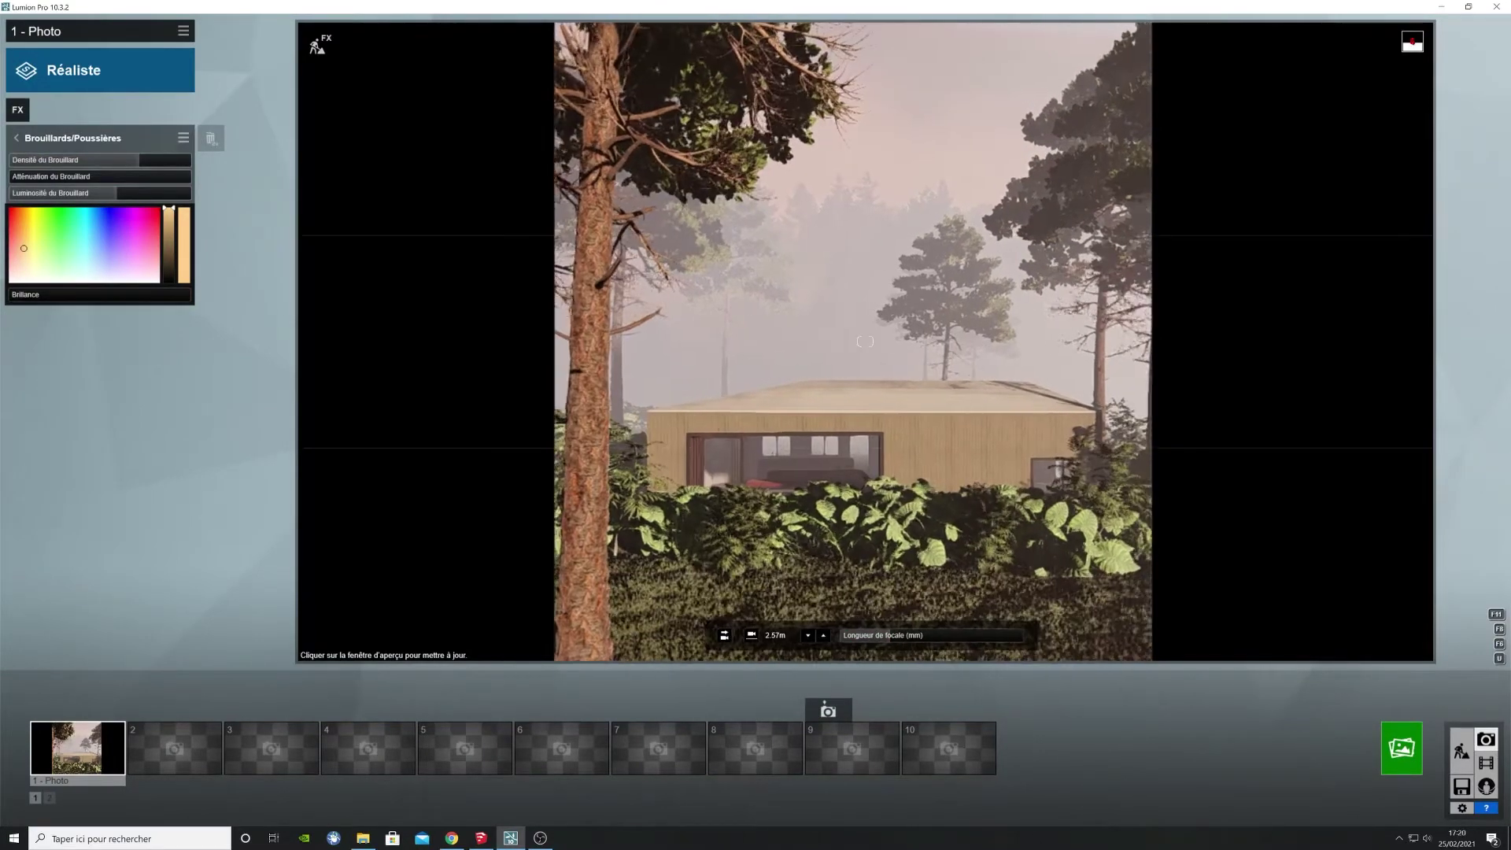
pyautogui.press('d')
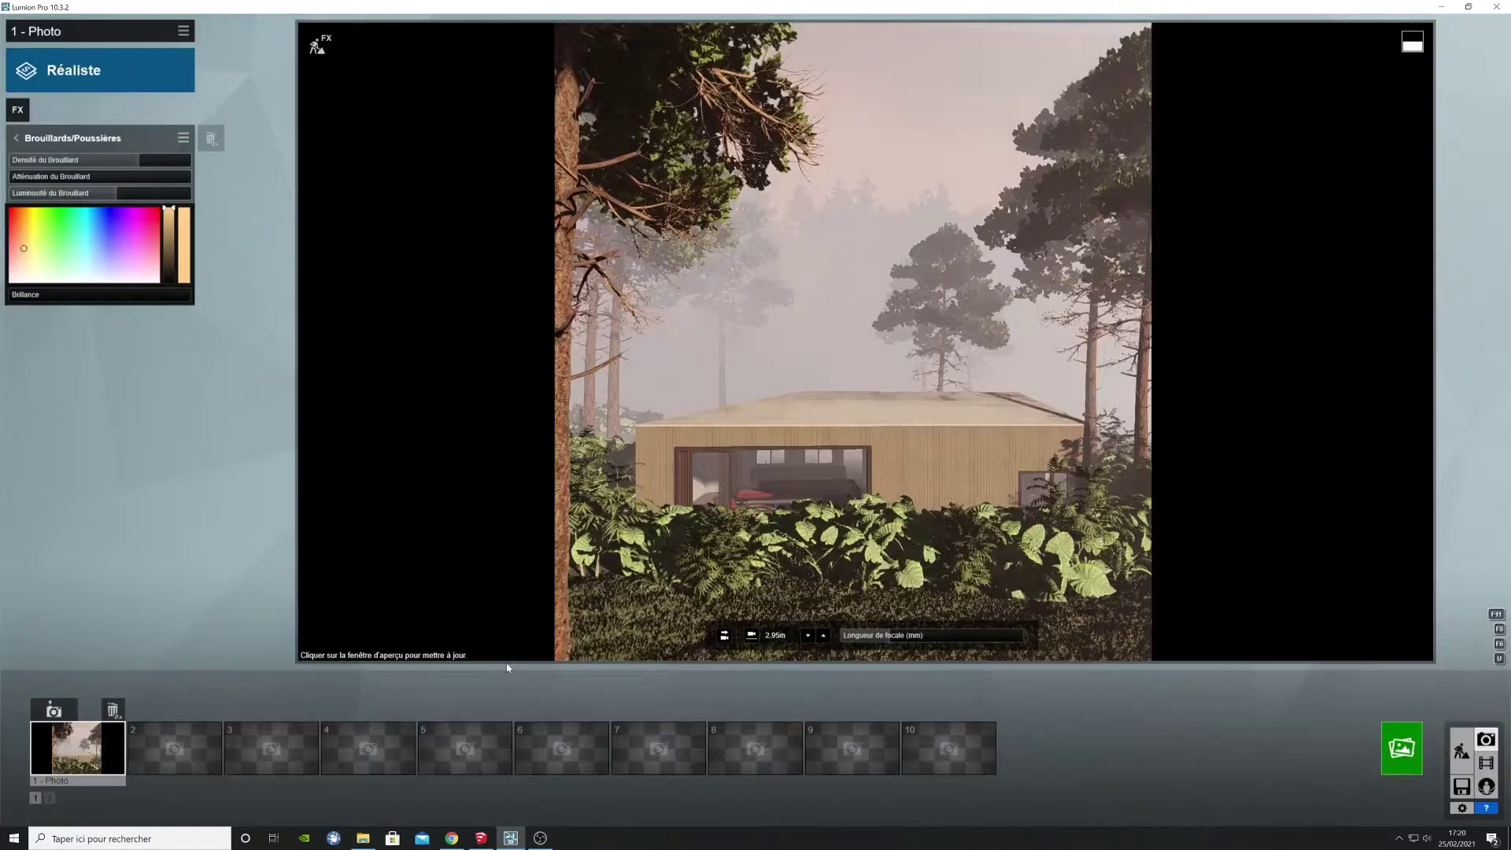
# Step: Render the current view at Impression 3840x2160 with the S, L and M passes, saving it as the JPG file Scene
pyautogui.click(1402, 748)
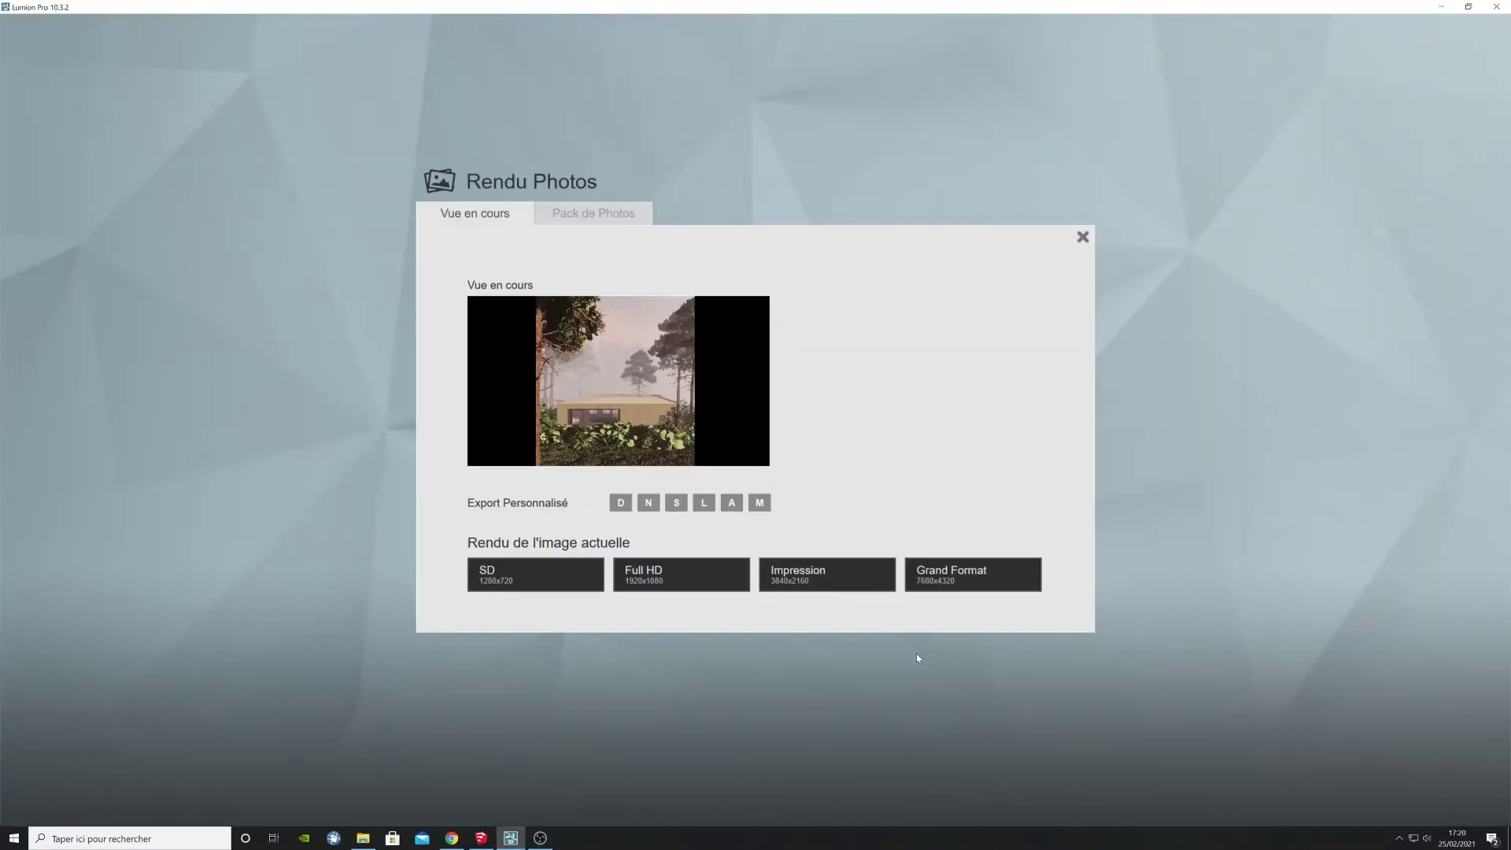
pyautogui.click(760, 503)
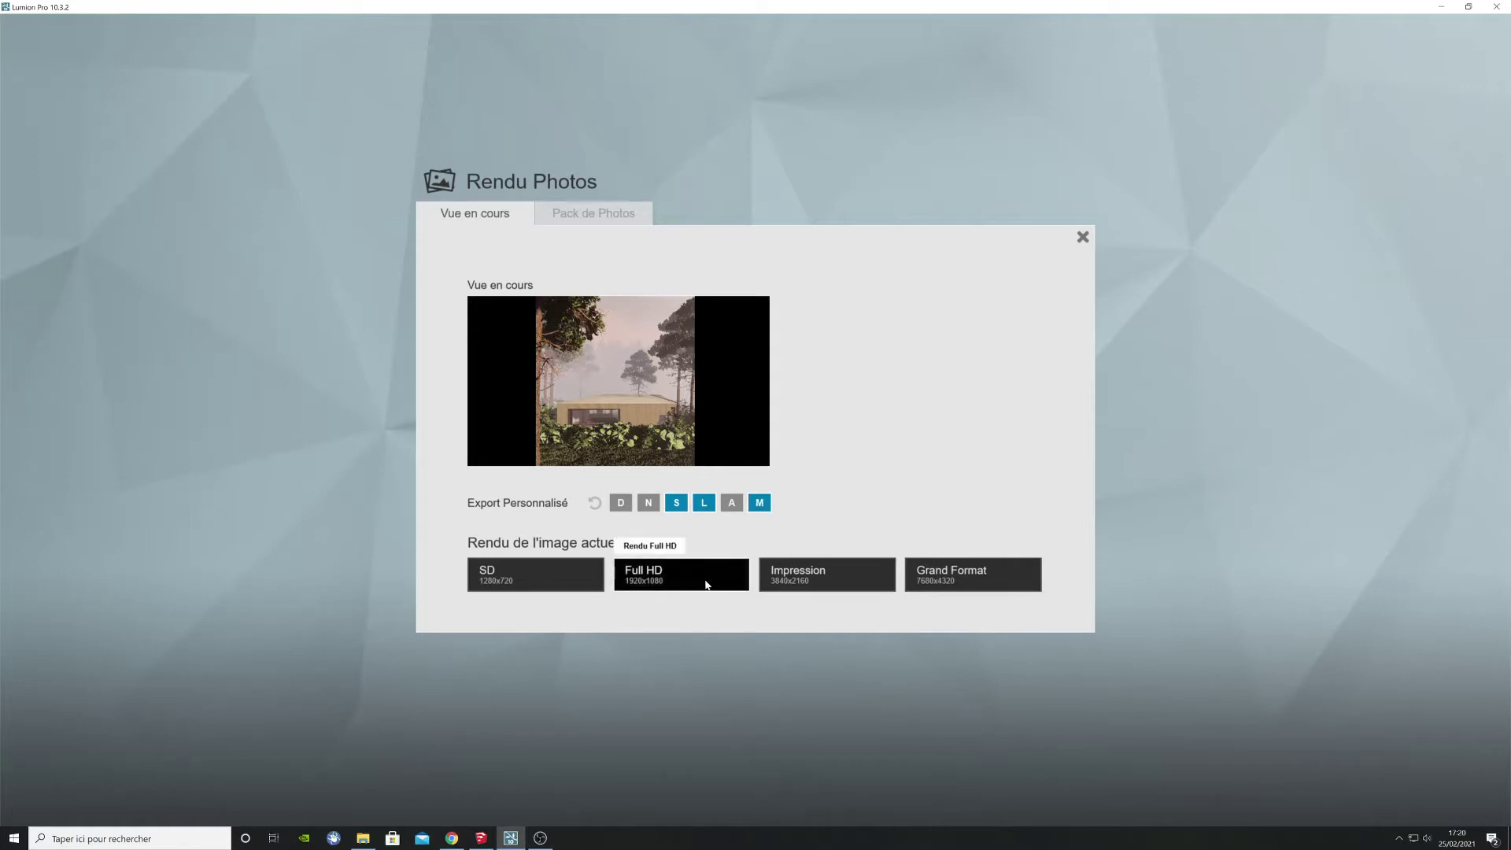
pyautogui.click(827, 580)
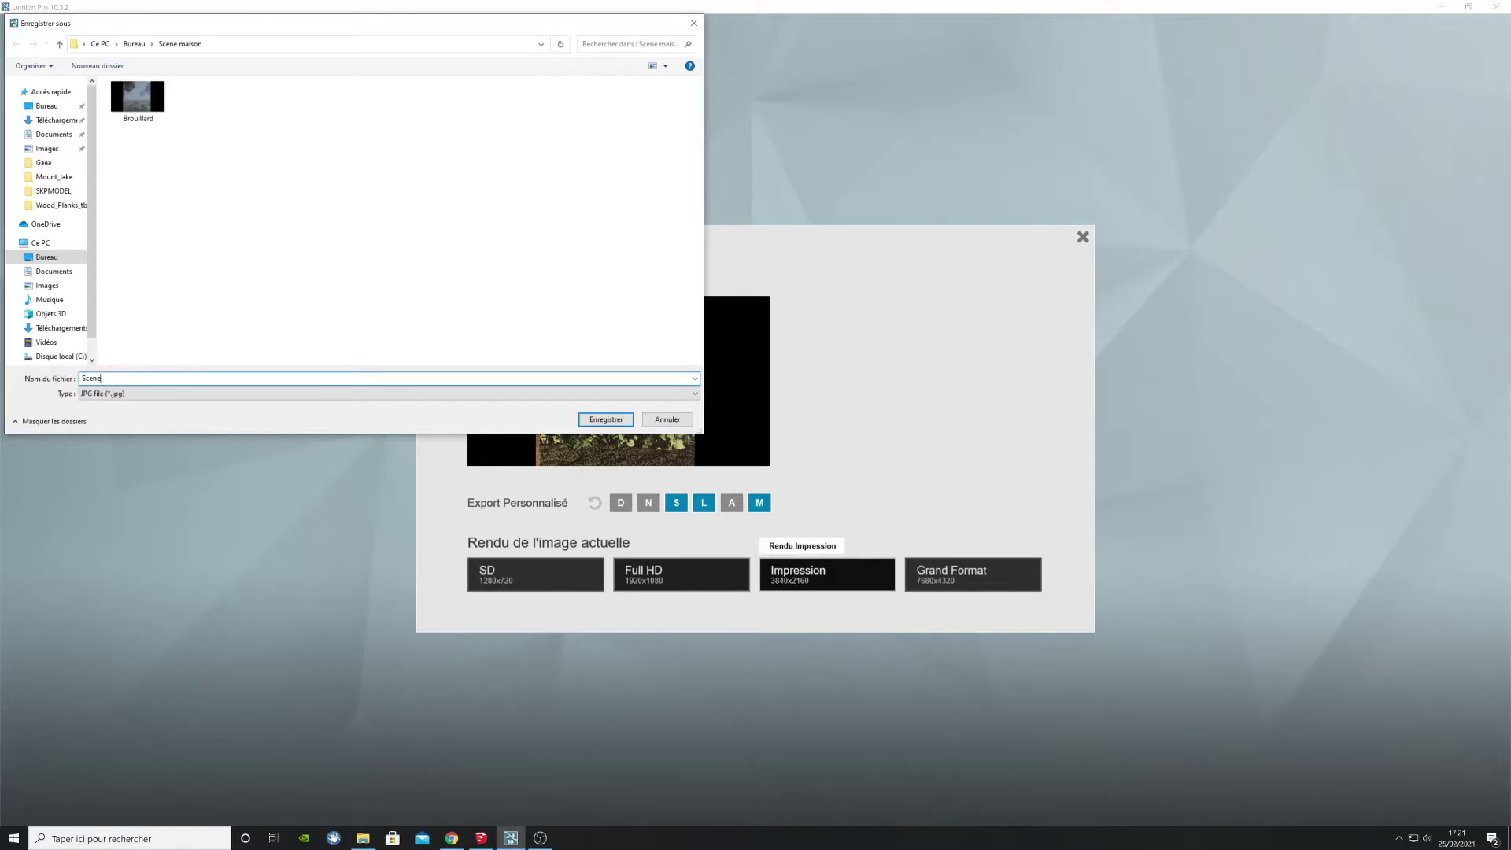
pyautogui.write('Scene')
pyautogui.press('Return')
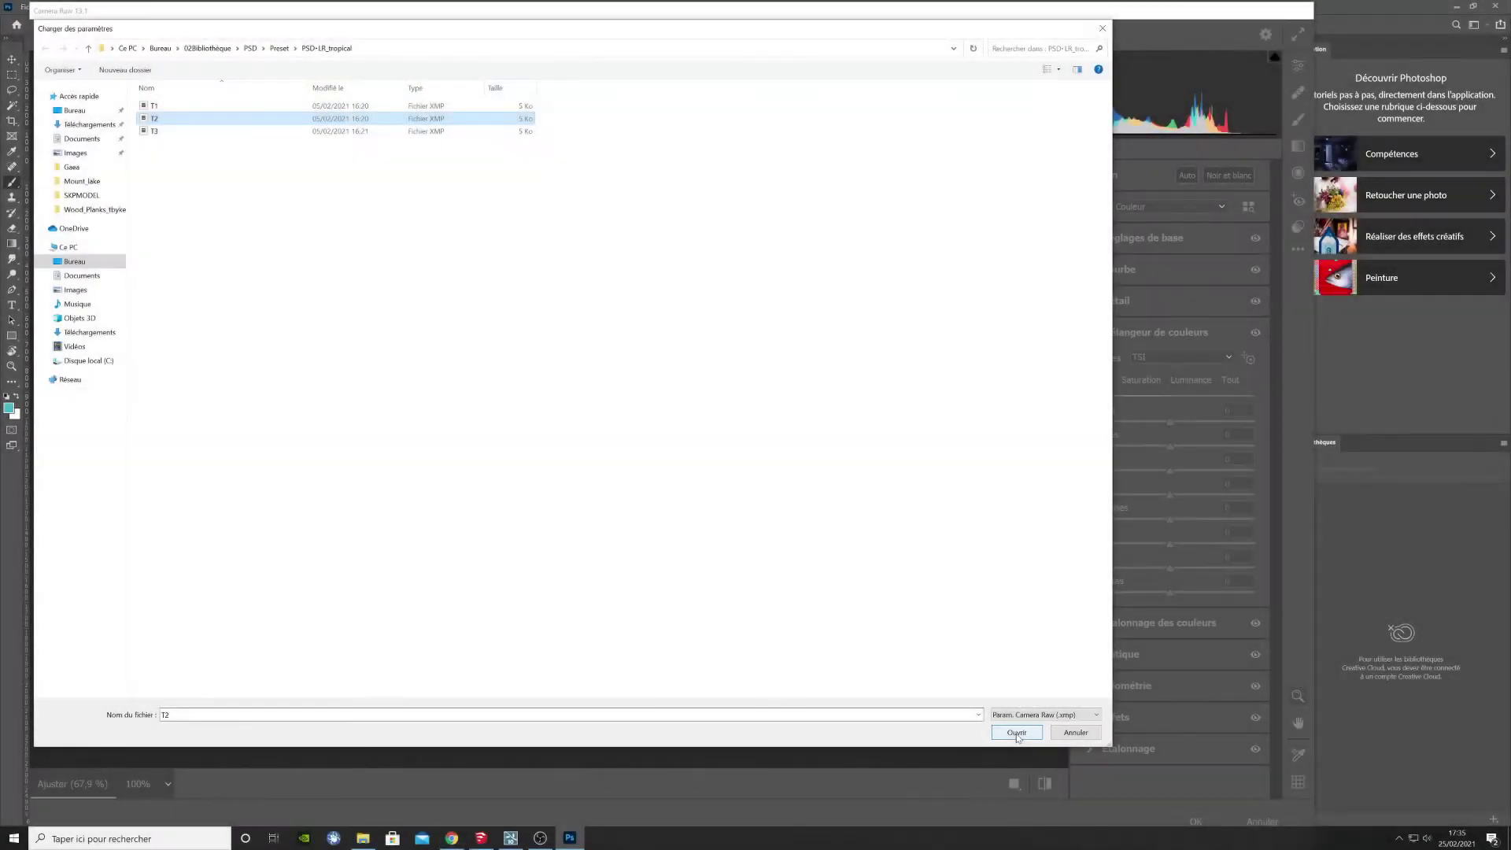
# Step: In Photoshop's Camera Raw, load preset T2 on Scene.jpg and tune the colour mixer: Jaunes hue -54, Verts luminance -16, Jaunes luminance +10
pyautogui.click(1017, 733)
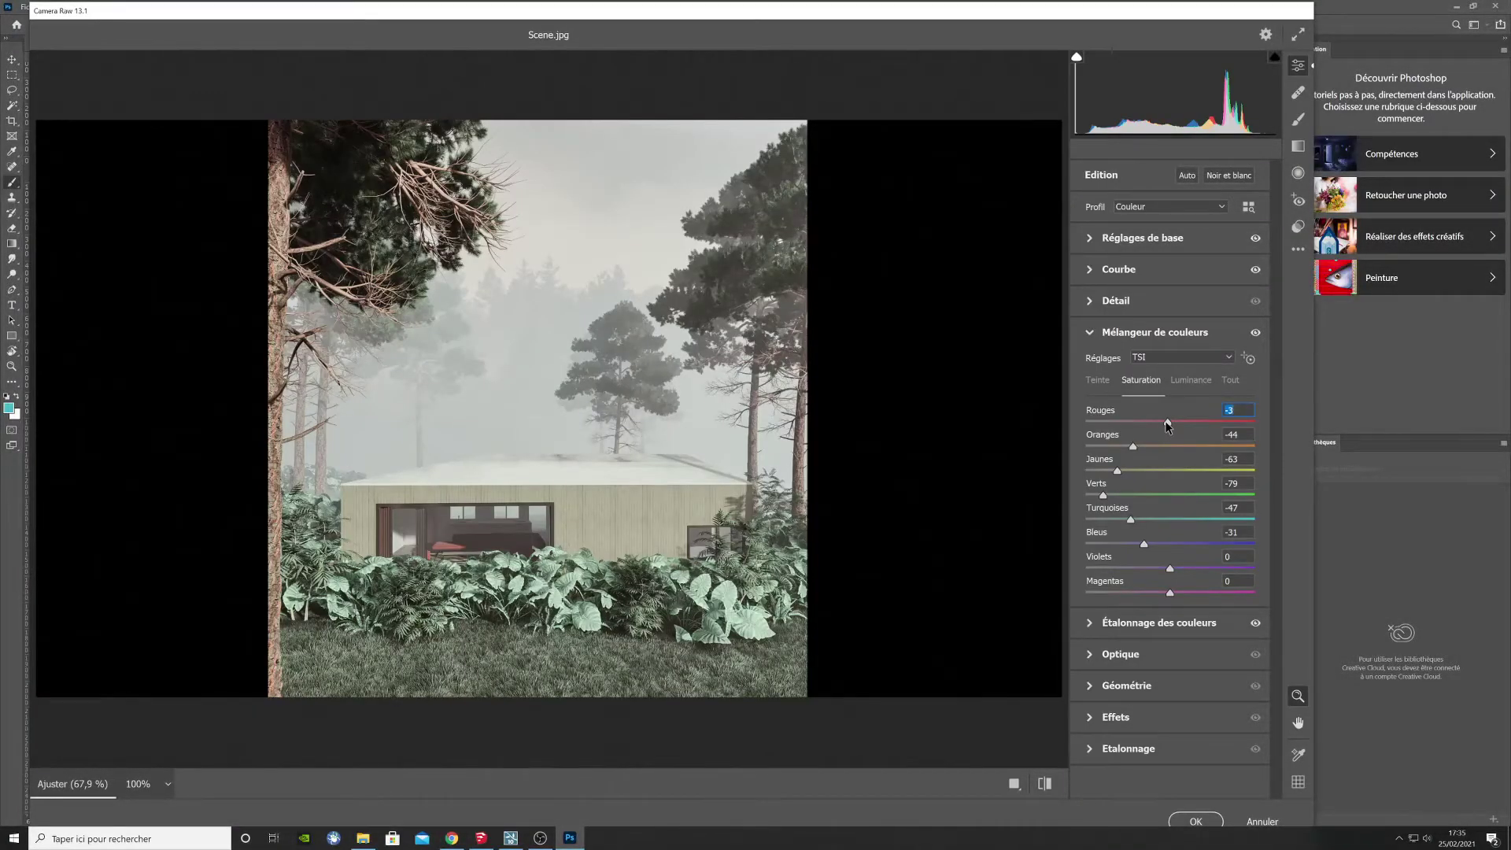
pyautogui.moveTo(1168, 425); pyautogui.dragTo(1162, 423)
pyautogui.moveTo(1134, 446); pyautogui.dragTo(1291, 449)
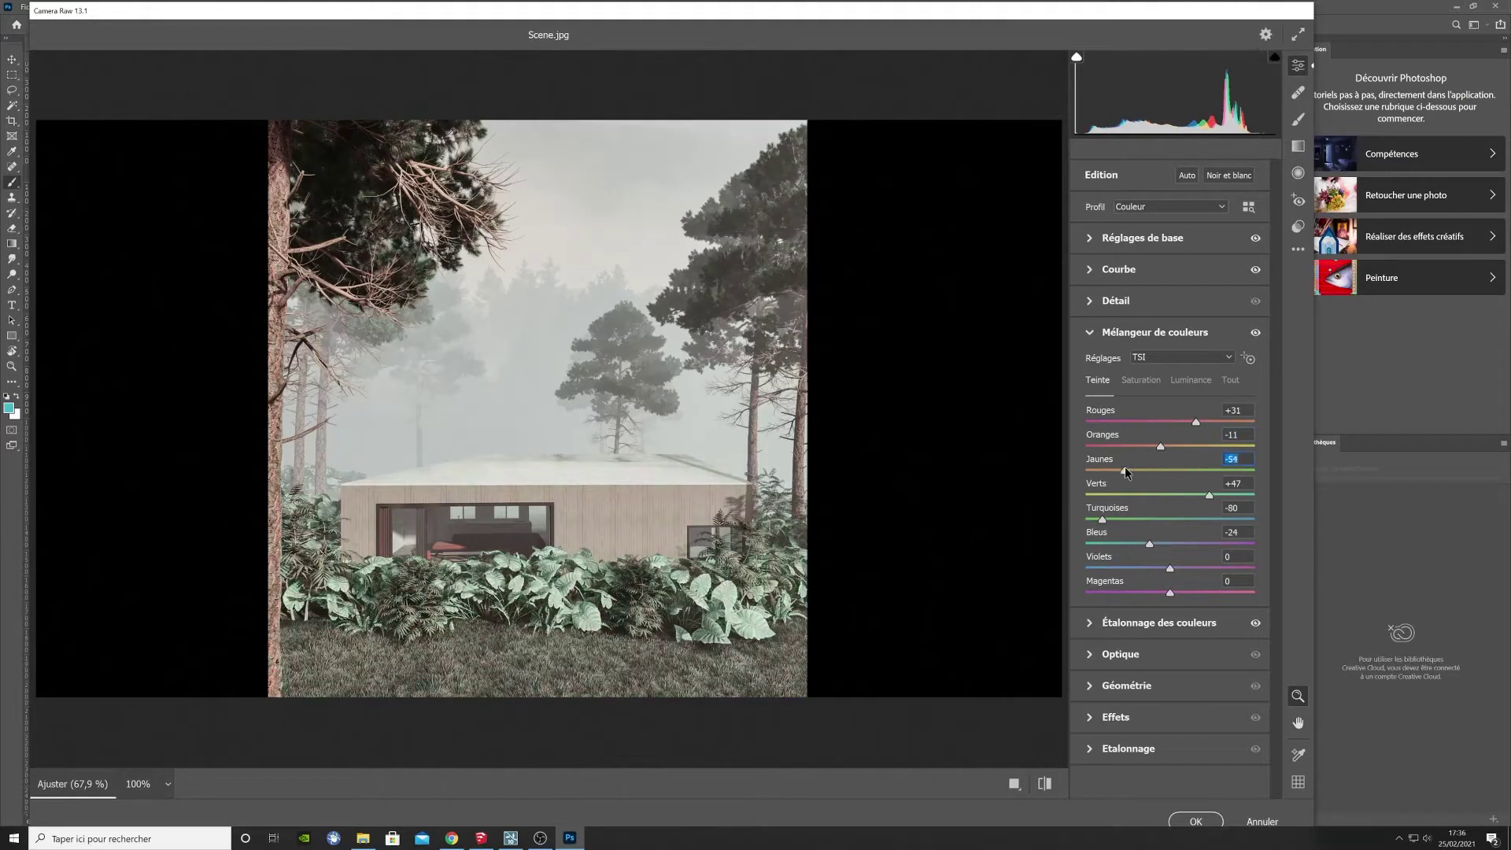
pyautogui.moveTo(1172, 493); pyautogui.dragTo(1158, 497)
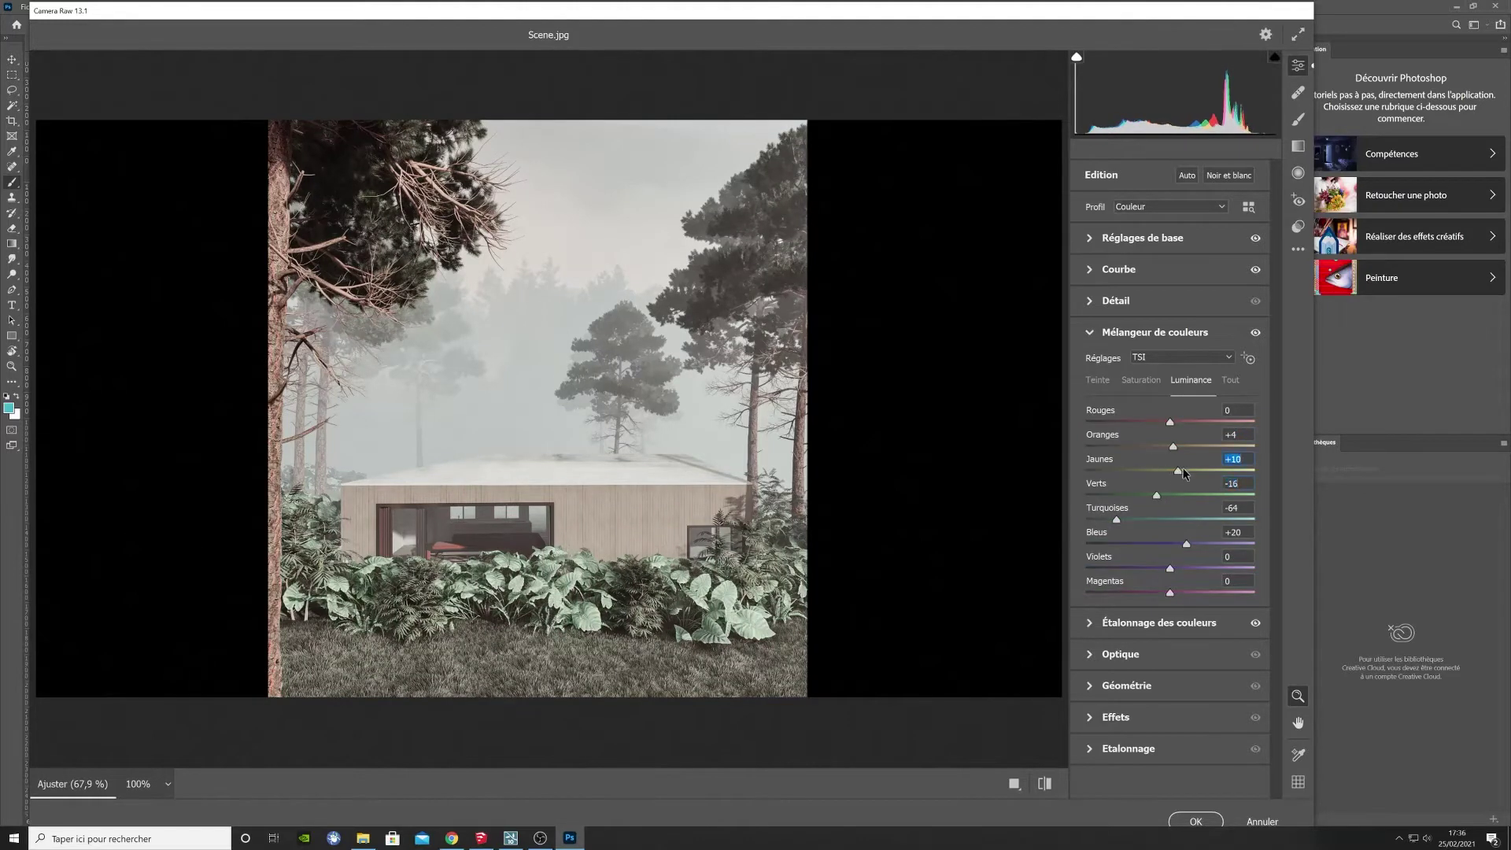
# Step: Set the basic adjustments to Température +9, Exposition +0,10, Textures +16, Clarté -7, Correction du voile -19 and Saturation +52
pyautogui.click(1136, 236)
pyautogui.moveTo(1170, 301); pyautogui.dragTo(1179, 302)
pyautogui.moveTo(1171, 365); pyautogui.dragTo(1173, 366)
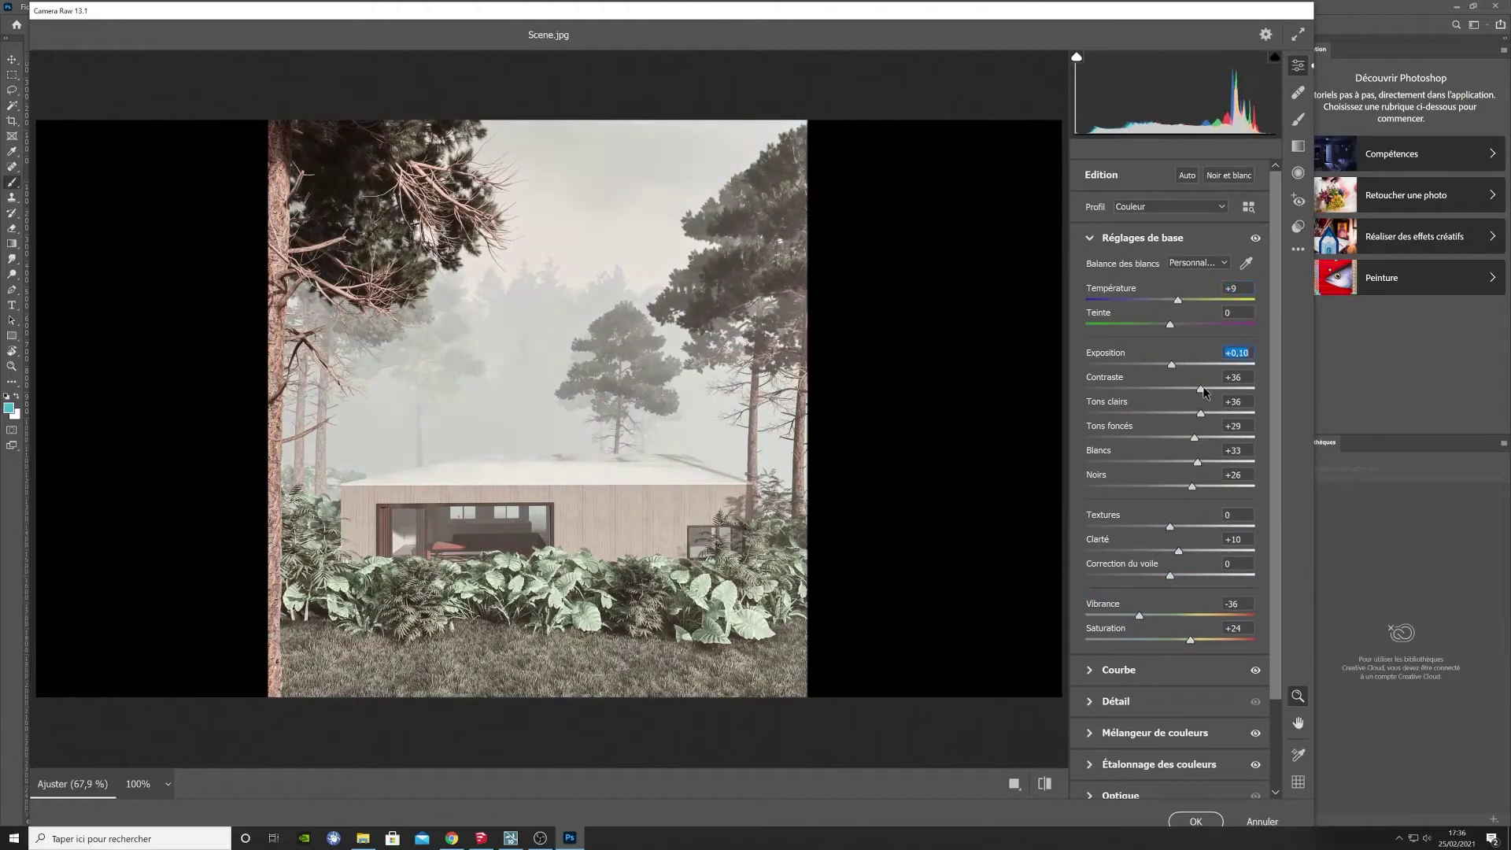
pyautogui.moveTo(1170, 576)
pyautogui.mouseDown()
pyautogui.moveTo(1150, 577)
pyautogui.moveTo(1154, 556)
pyautogui.mouseUp()
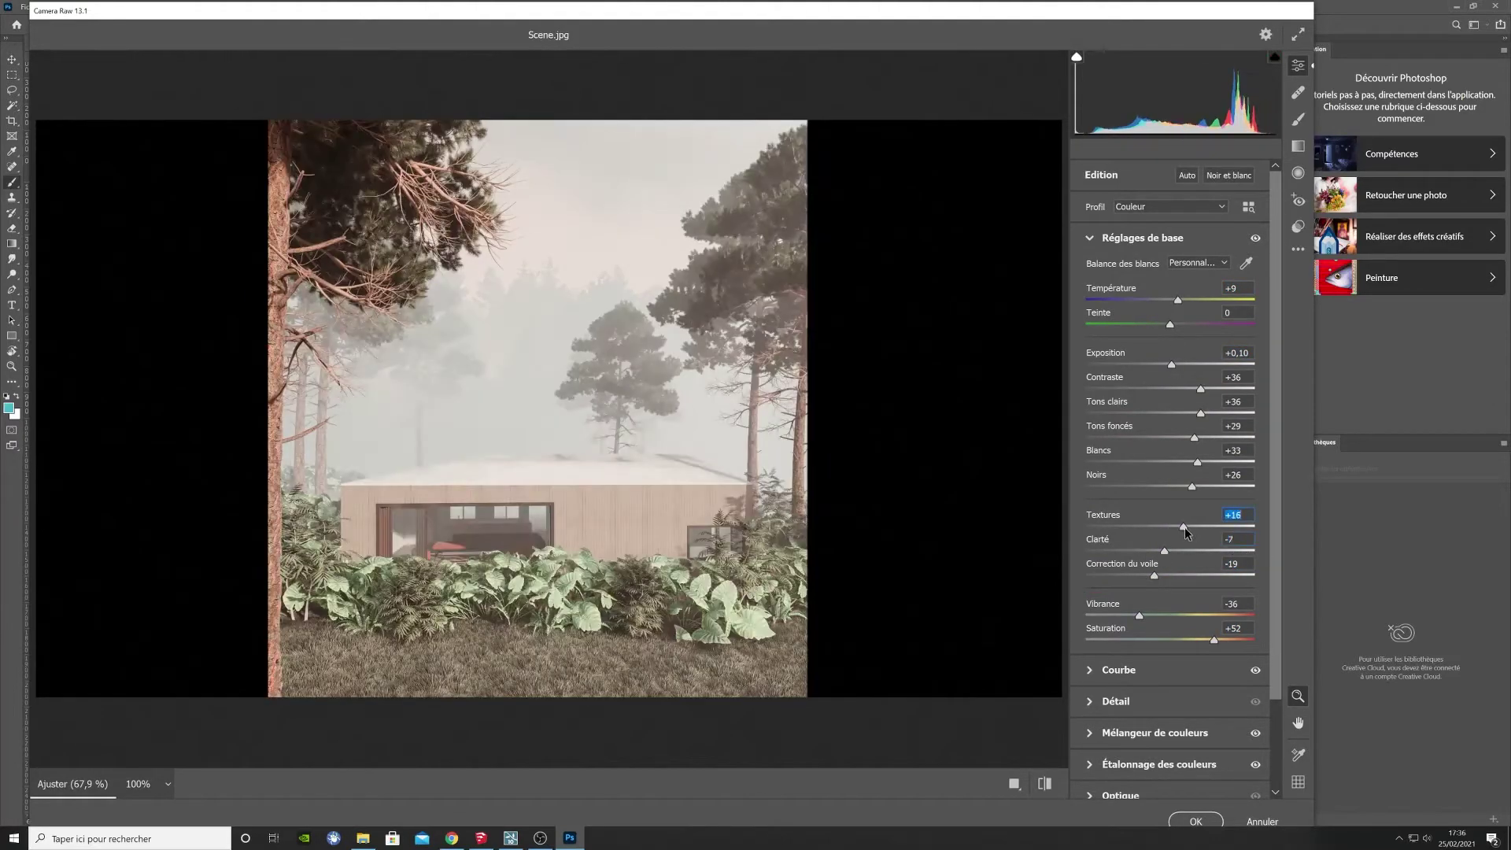
# Step: Increase the image's Netteté in the Détail settings and look over the colour mixer
pyautogui.click(1116, 701)
pyautogui.click(1091, 478)
pyautogui.click(1091, 333)
# Step: Set the Optique Vignette to -100 and the Effets Grain to 12
pyautogui.click(1091, 427)
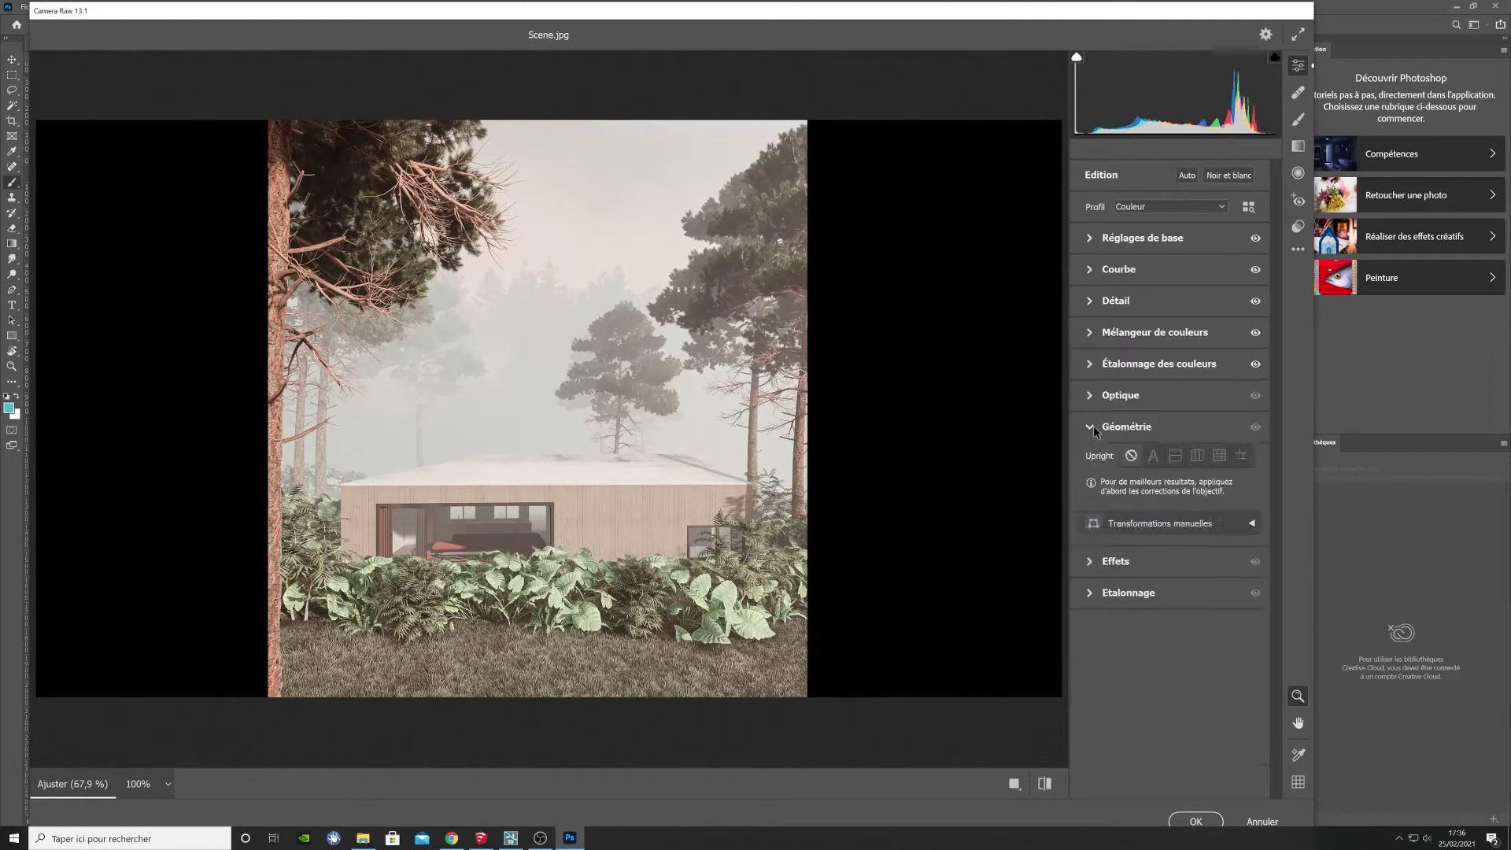
pyautogui.click(1091, 428)
pyautogui.click(1091, 428)
pyautogui.click(1091, 396)
pyautogui.moveTo(1170, 465); pyautogui.dragTo(1123, 468)
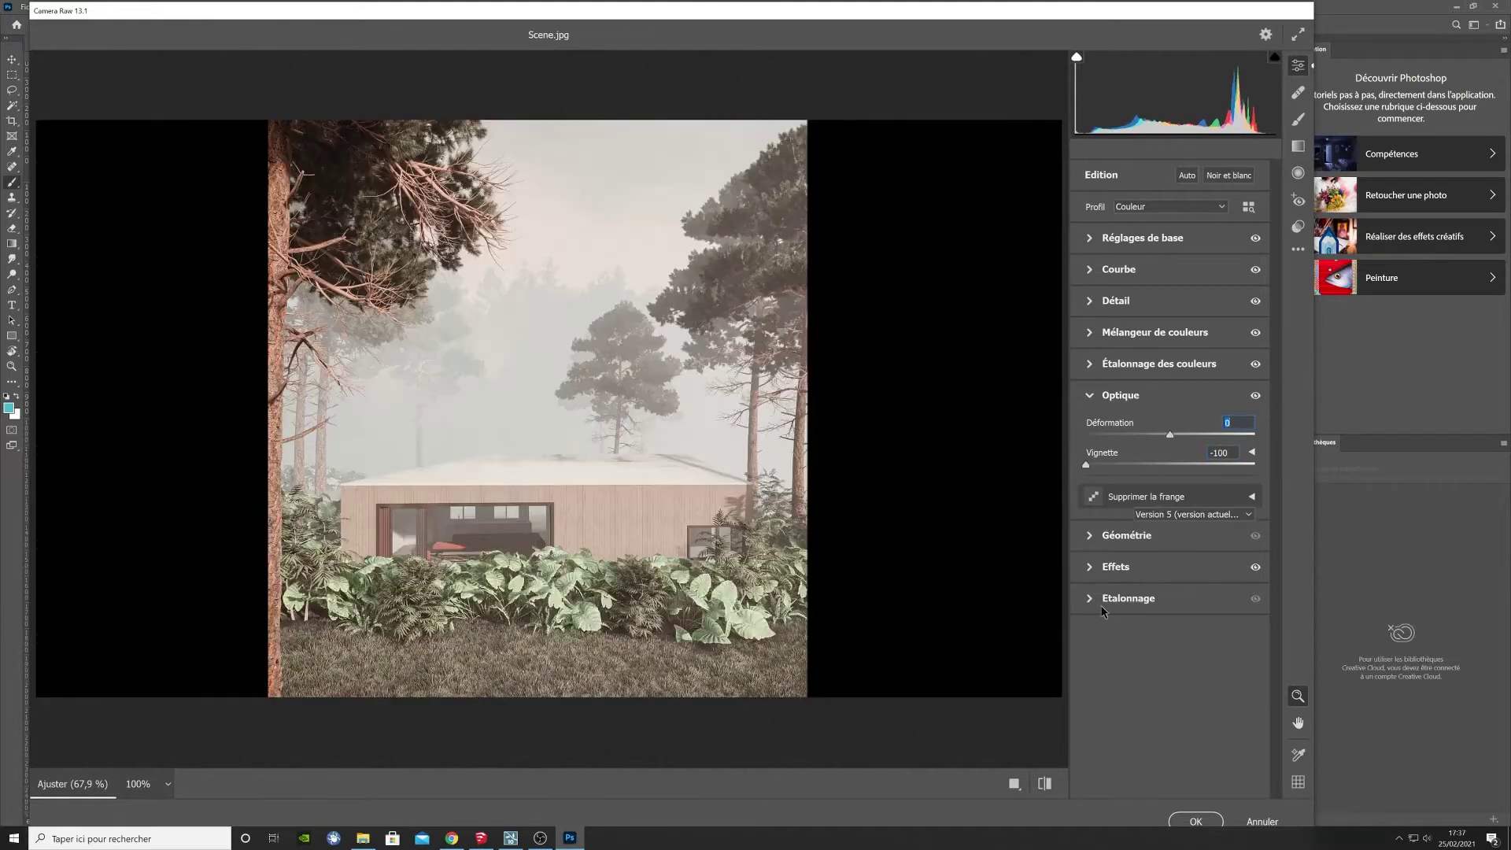
# Step: Review the sharpening, inspect the house close up, reduce the Effets Grain and fit the whole image in view
pyautogui.click(1100, 309)
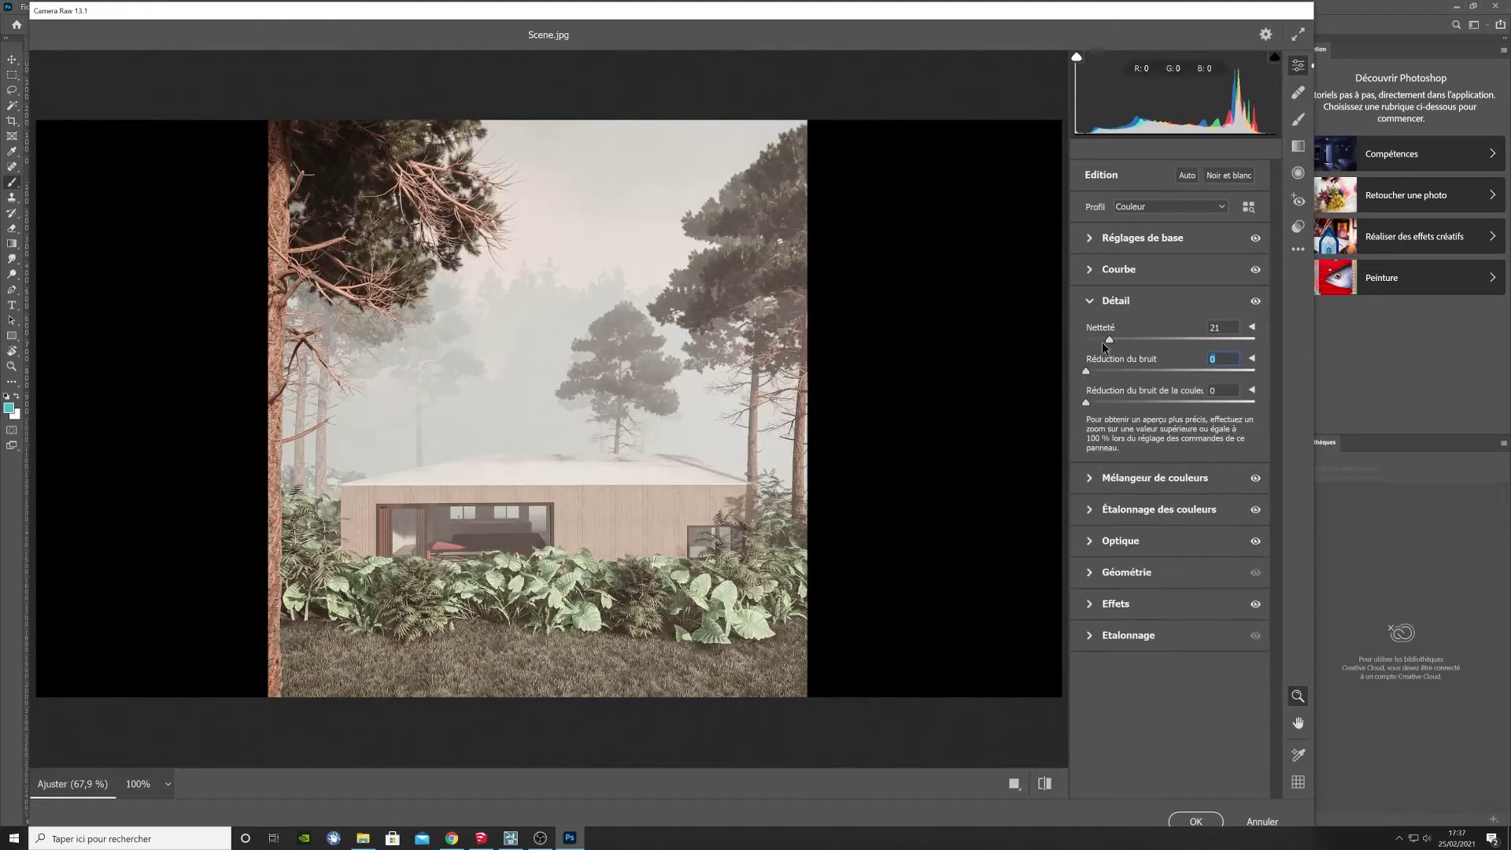
pyautogui.click(1101, 300)
pyautogui.click(1091, 458)
pyautogui.click(524, 431)
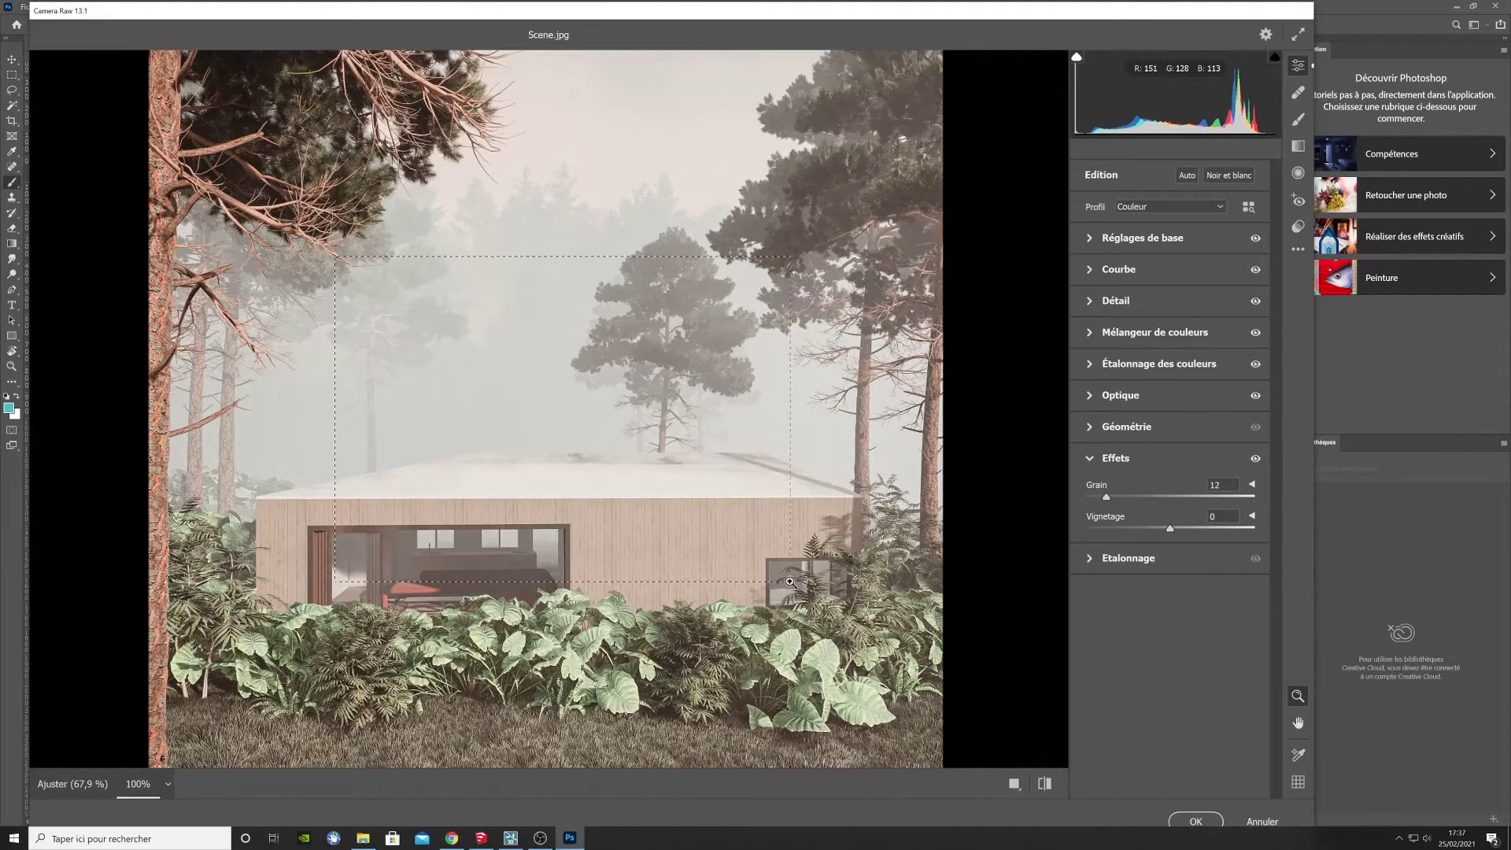
pyautogui.moveTo(791, 581); pyautogui.dragTo(796, 582)
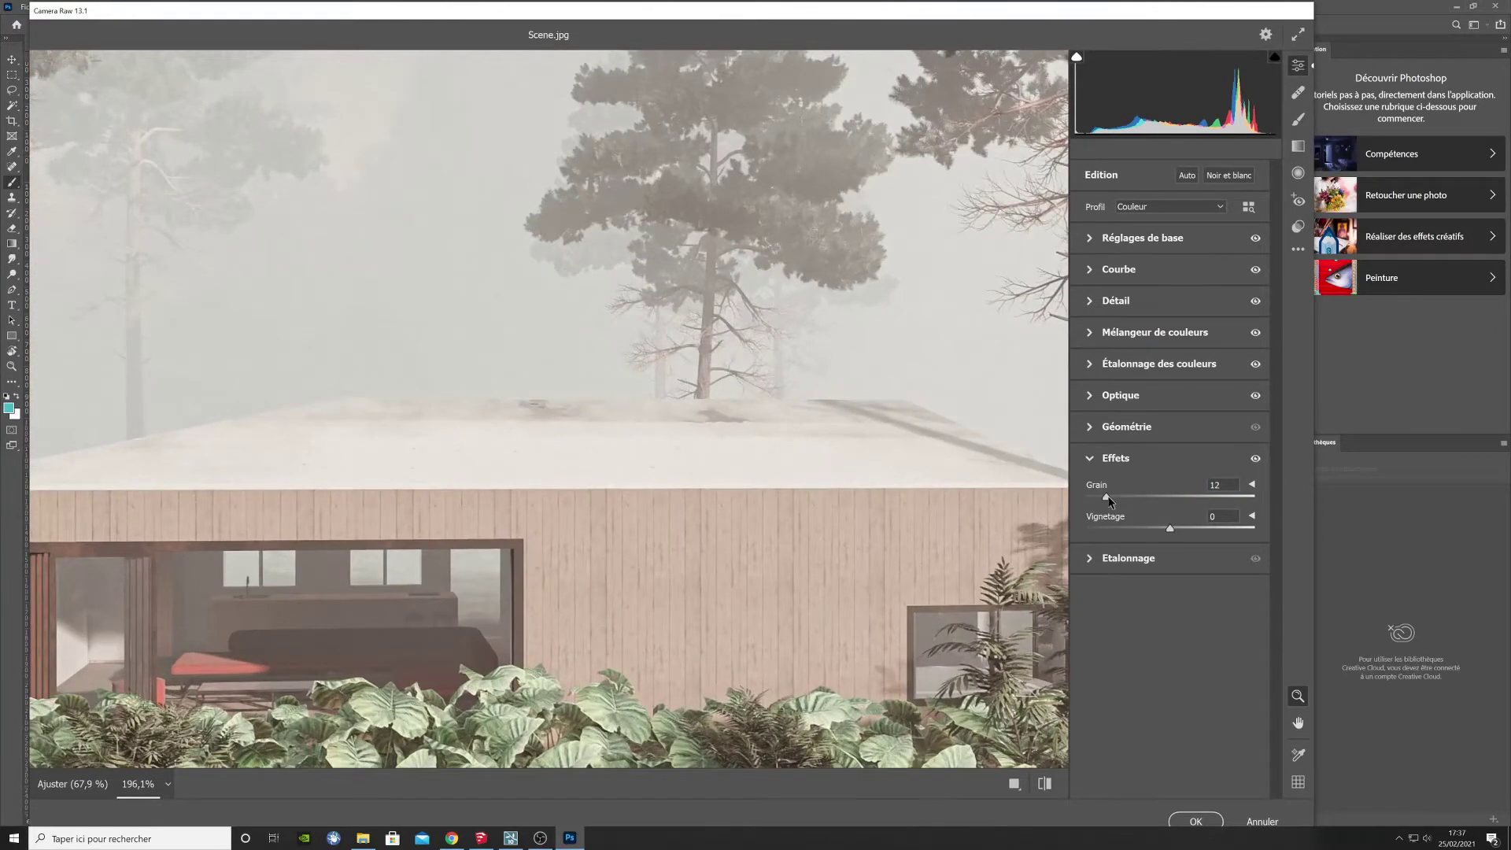
pyautogui.moveTo(1110, 501); pyautogui.dragTo(1091, 504)
pyautogui.click(1091, 458)
pyautogui.hotkey('ctrl', '0')
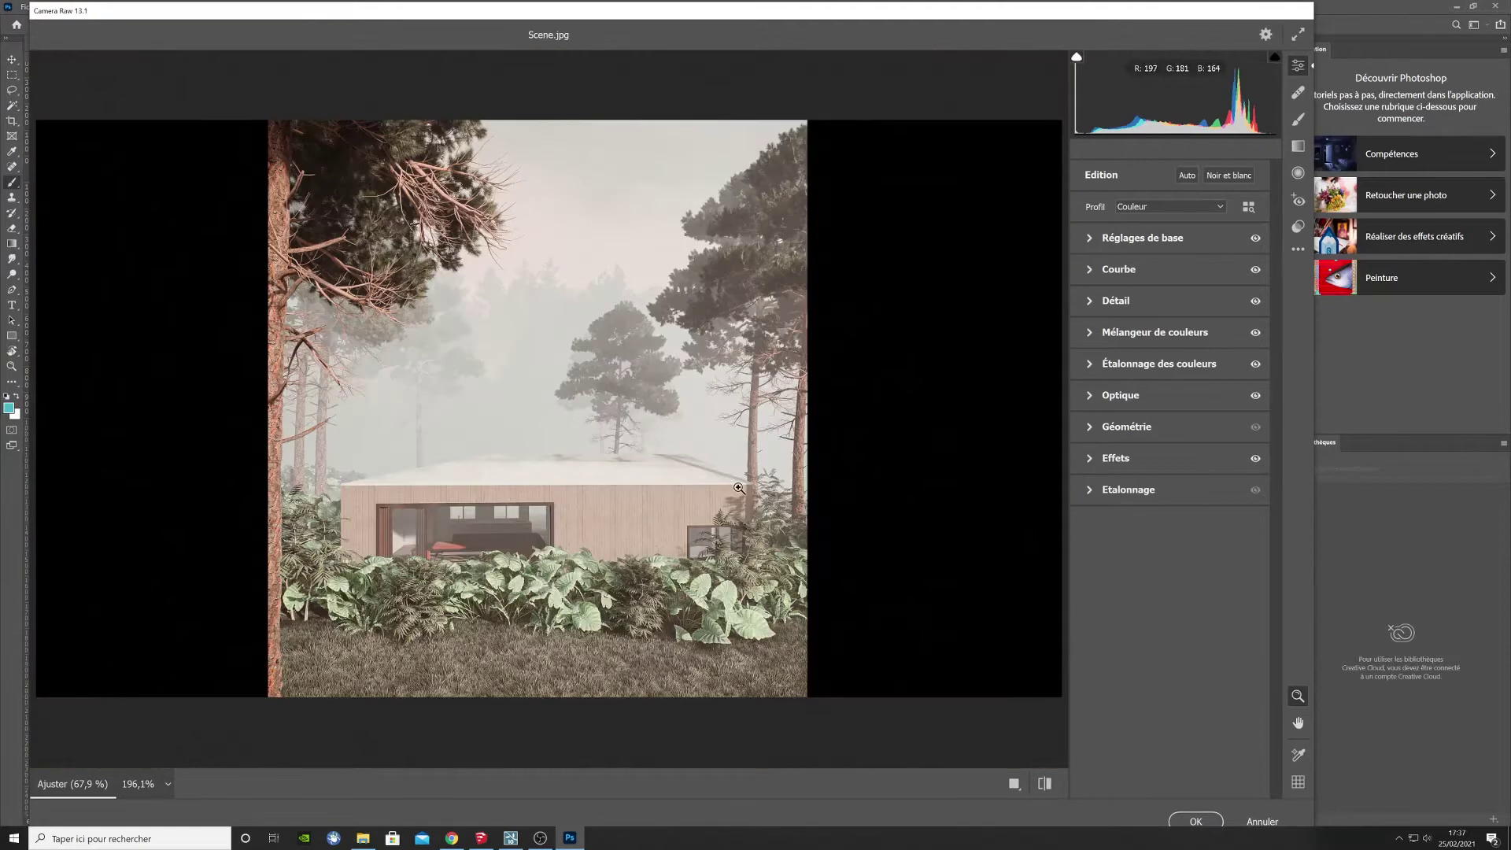
# Step: Set the Oranges saturation to -61 in the colour mixer, apply the Camera Raw grading and compare the graded layer with the original
pyautogui.click(1119, 269)
pyautogui.click(1118, 269)
pyautogui.click(1090, 332)
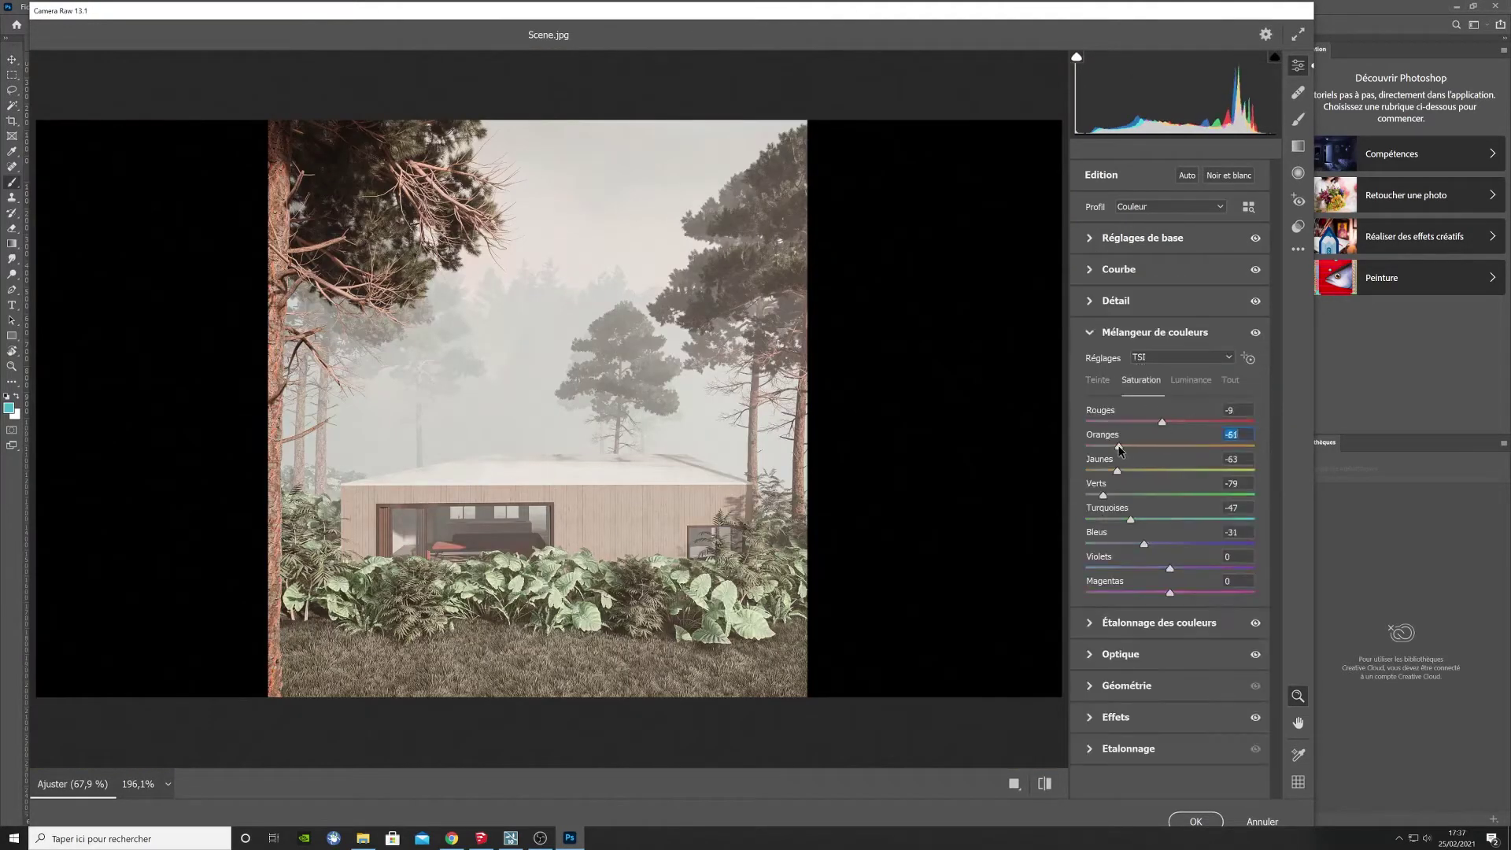
pyautogui.click(1195, 821)
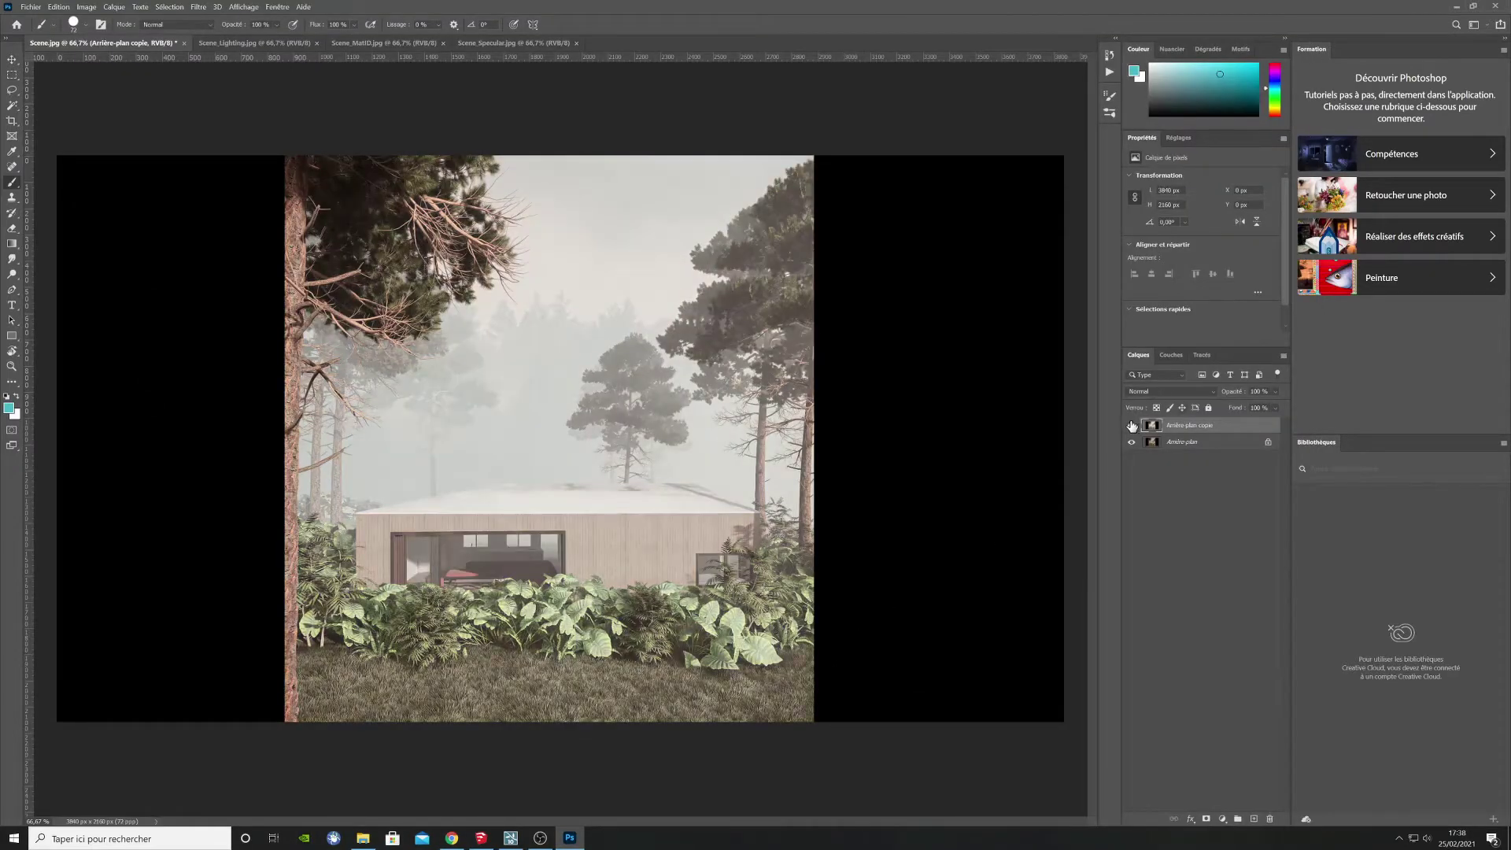
pyautogui.click(1132, 426)
pyautogui.click(1132, 427)
# Step: Overlay the Scene_Lighting pass in Produit mode with Fond at 21 % and retouch the foliage near the trunk with the Clone Stamp
pyautogui.click(260, 42)
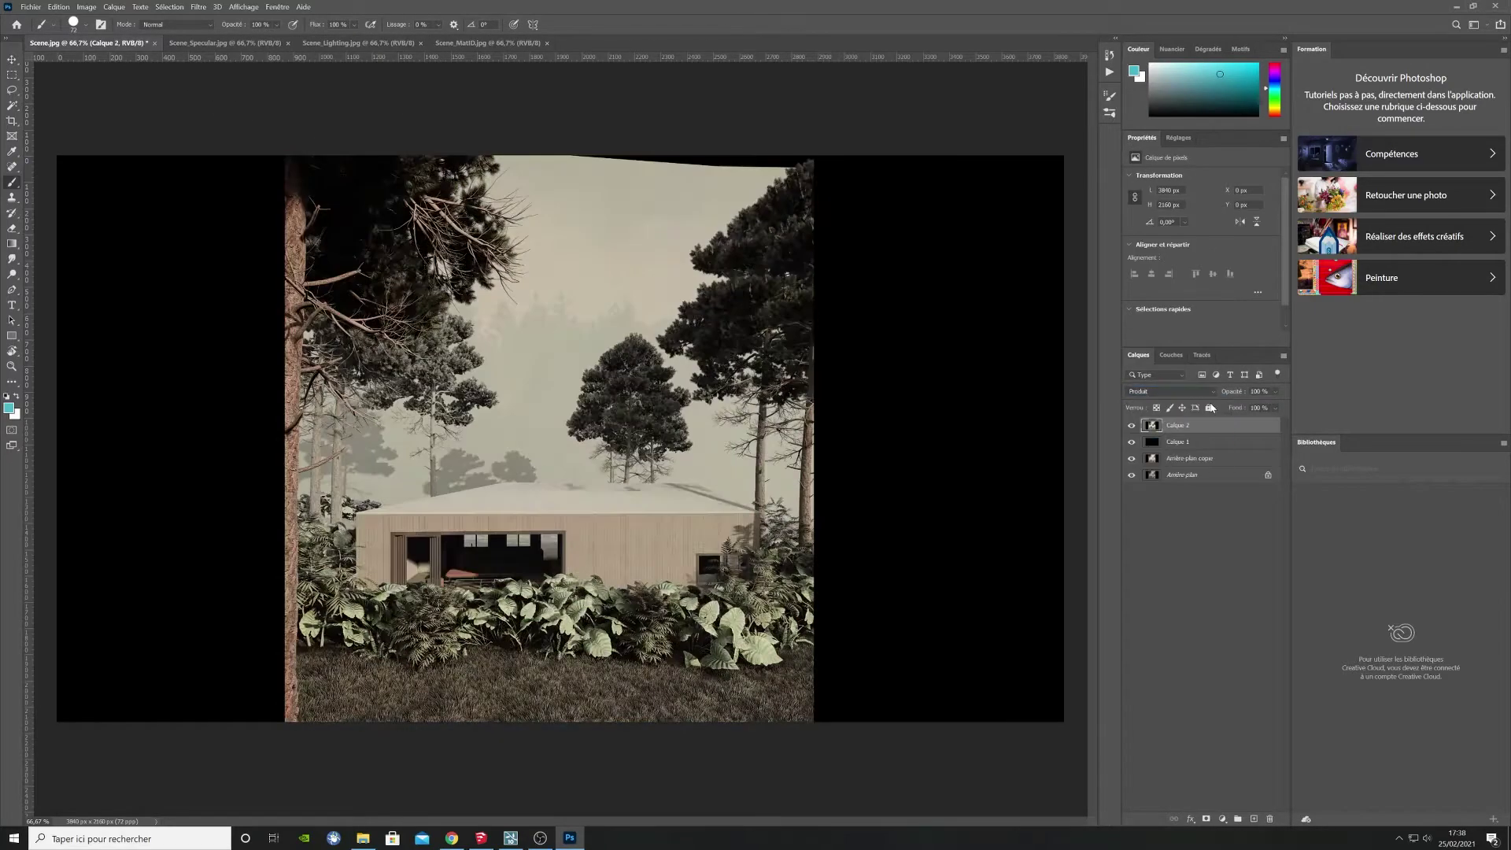
pyautogui.keyDown('alt'); pyautogui.scroll(3, 301, 484); pyautogui.keyUp('alt')
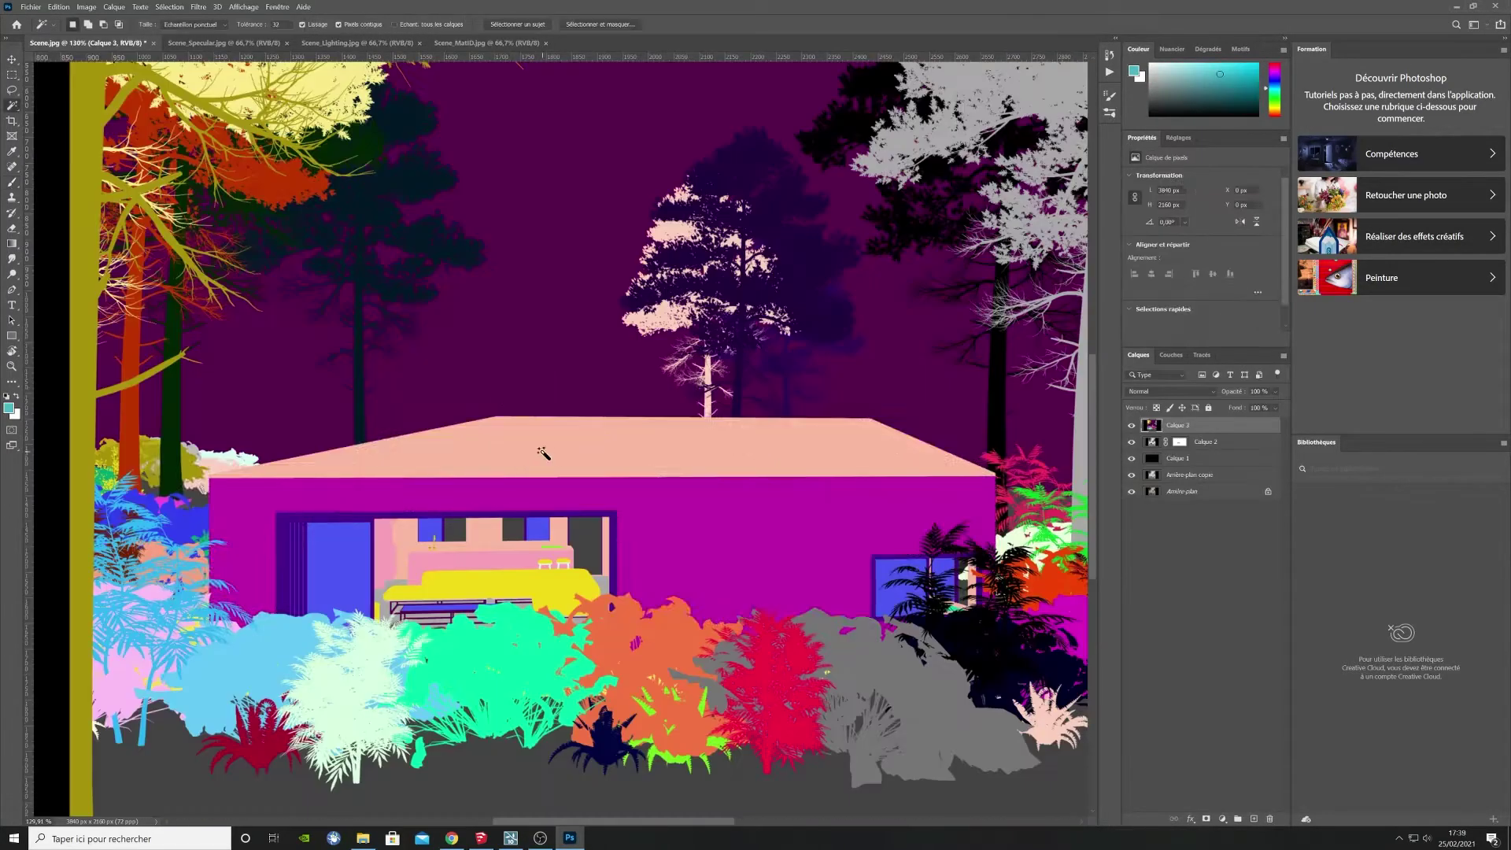
pyautogui.rightClick(202, 432)
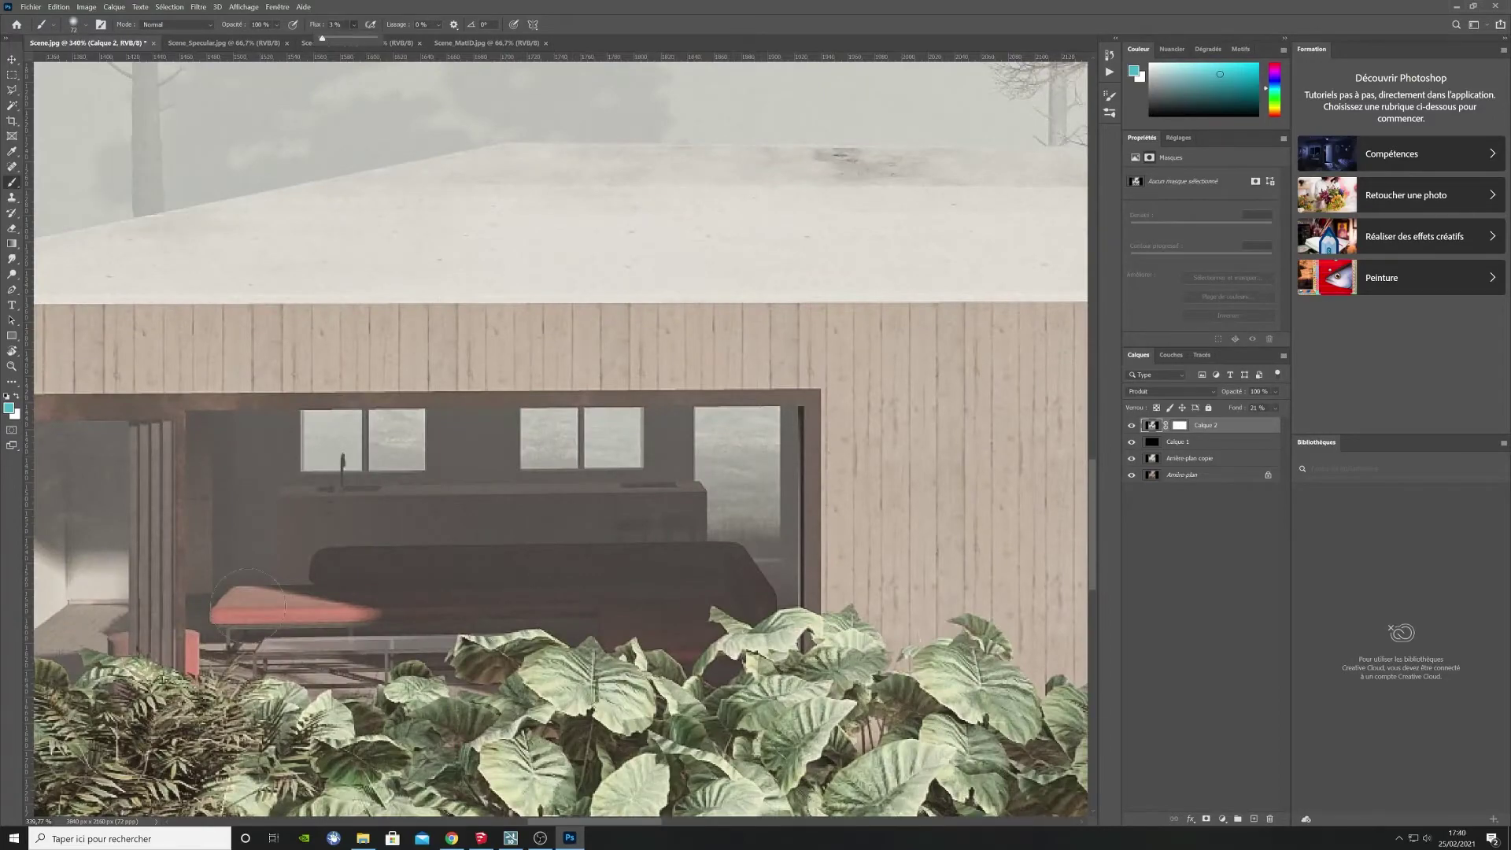
pyautogui.keyDown('alt'); pyautogui.scroll(12, 348, 631); pyautogui.keyUp('alt')
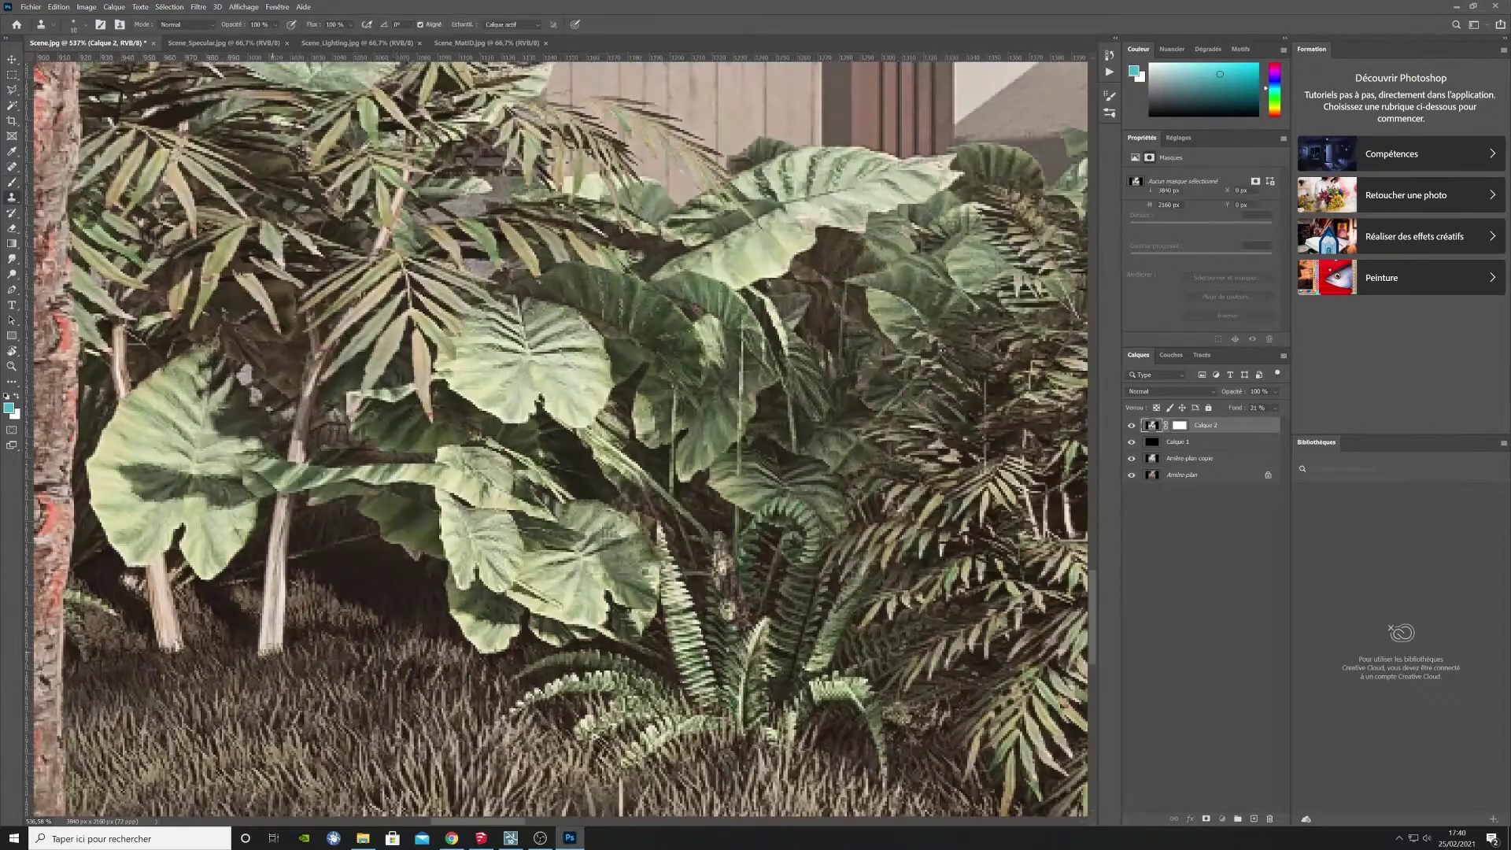
pyautogui.rightClick(289, 629)
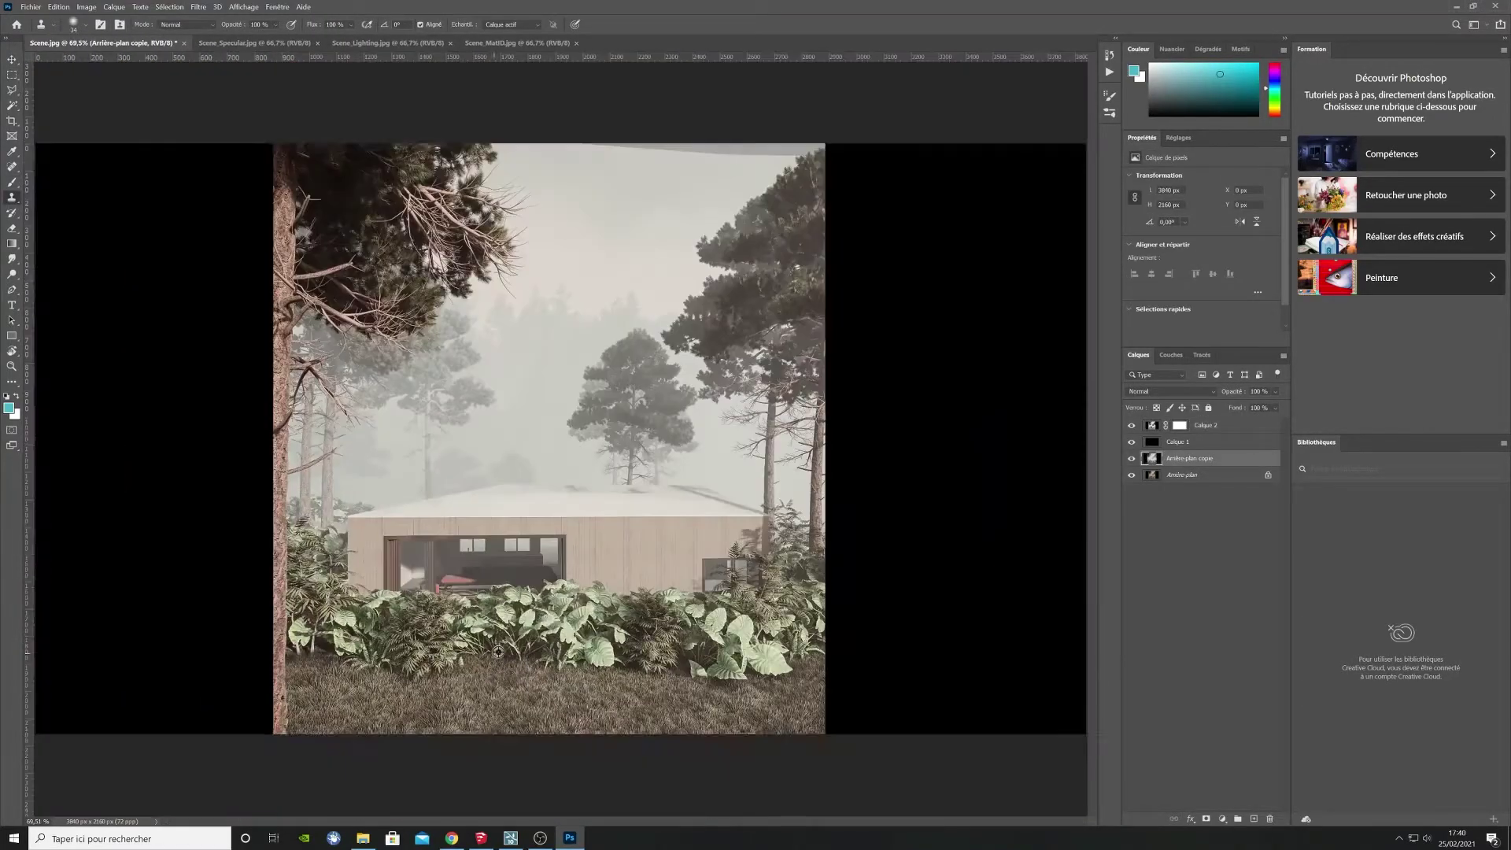
# Step: Crop the image slightly inward on both sides to trim its outer edges
pyautogui.press('c')
pyautogui.moveTo(36, 439); pyautogui.dragTo(81, 438)
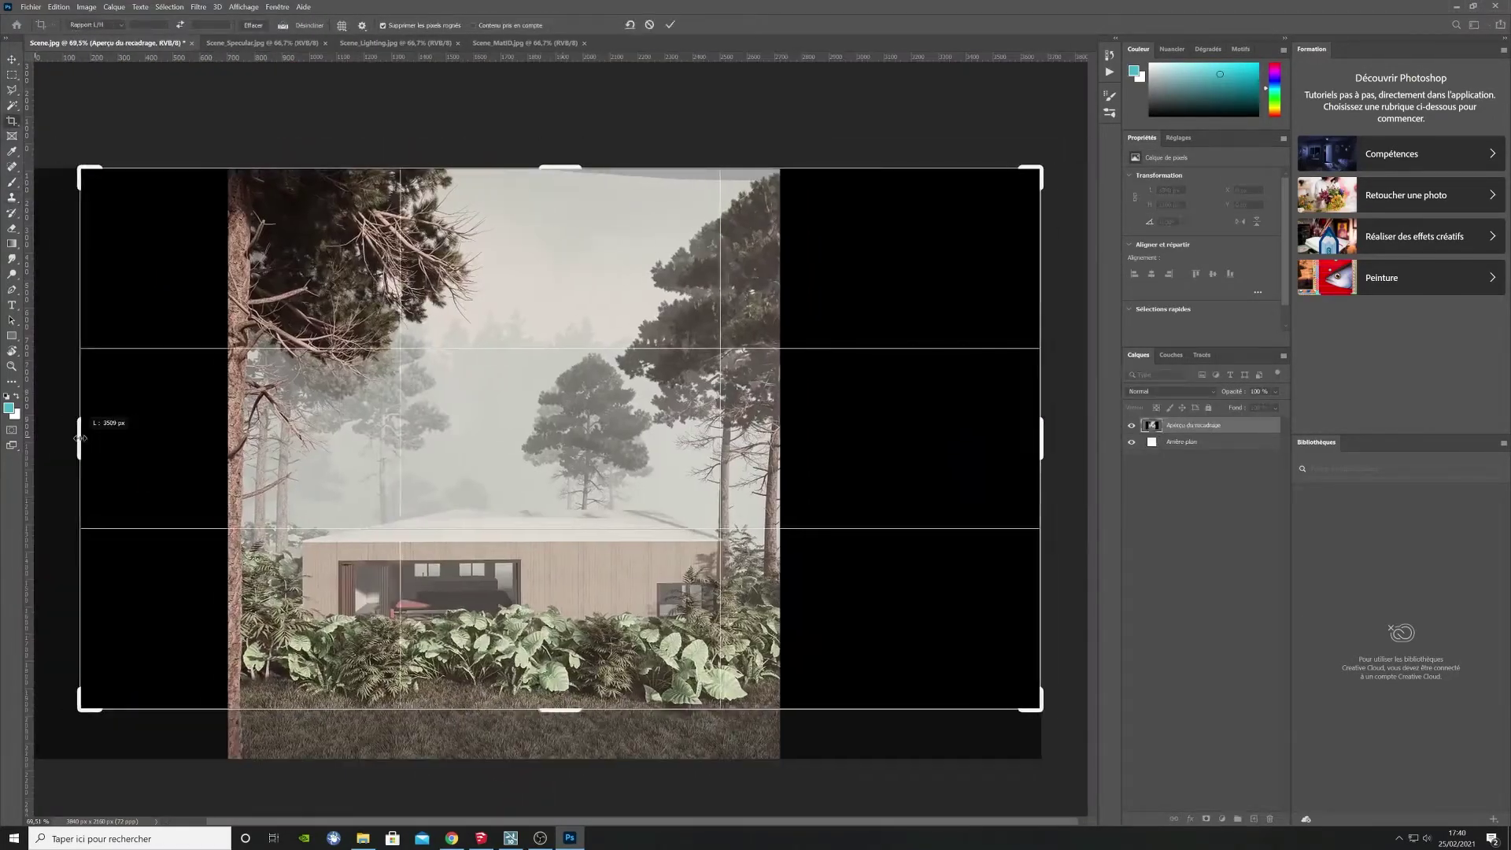
pyautogui.moveTo(1041, 438)
pyautogui.mouseDown()
pyautogui.moveTo(1001, 440)
pyautogui.moveTo(1042, 441)
pyautogui.mouseUp()
pyautogui.moveTo(80, 443); pyautogui.dragTo(96, 446)
pyautogui.moveTo(1007, 445); pyautogui.dragTo(970, 438)
pyautogui.press('Return')
pyautogui.click(11, 198)
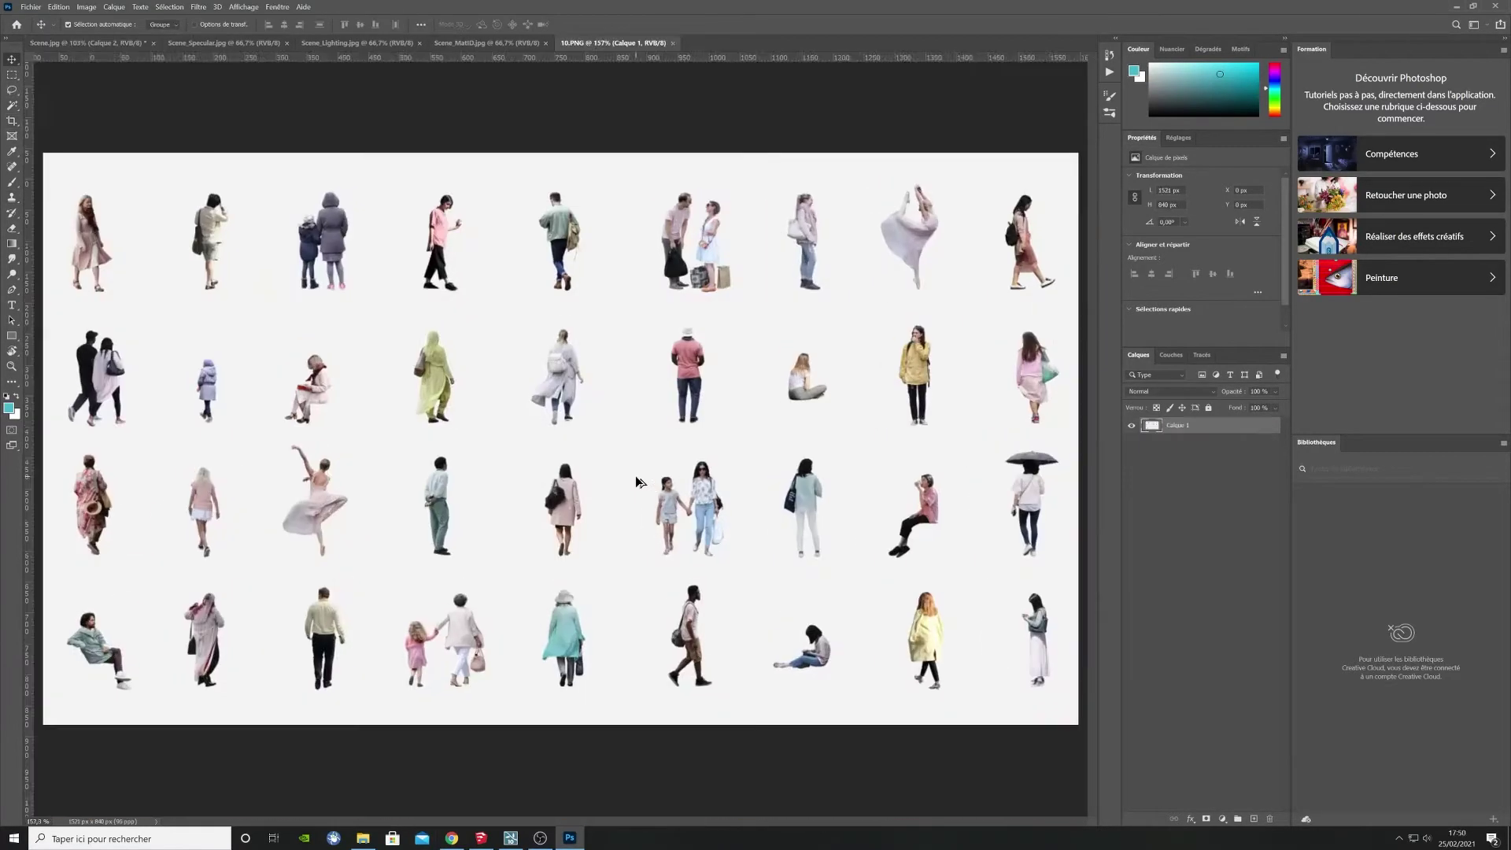
# Step: Close the 10.PNG people sheet and open the 11.PNG people sheet from the Cutout folder
pyautogui.click(95, 44)
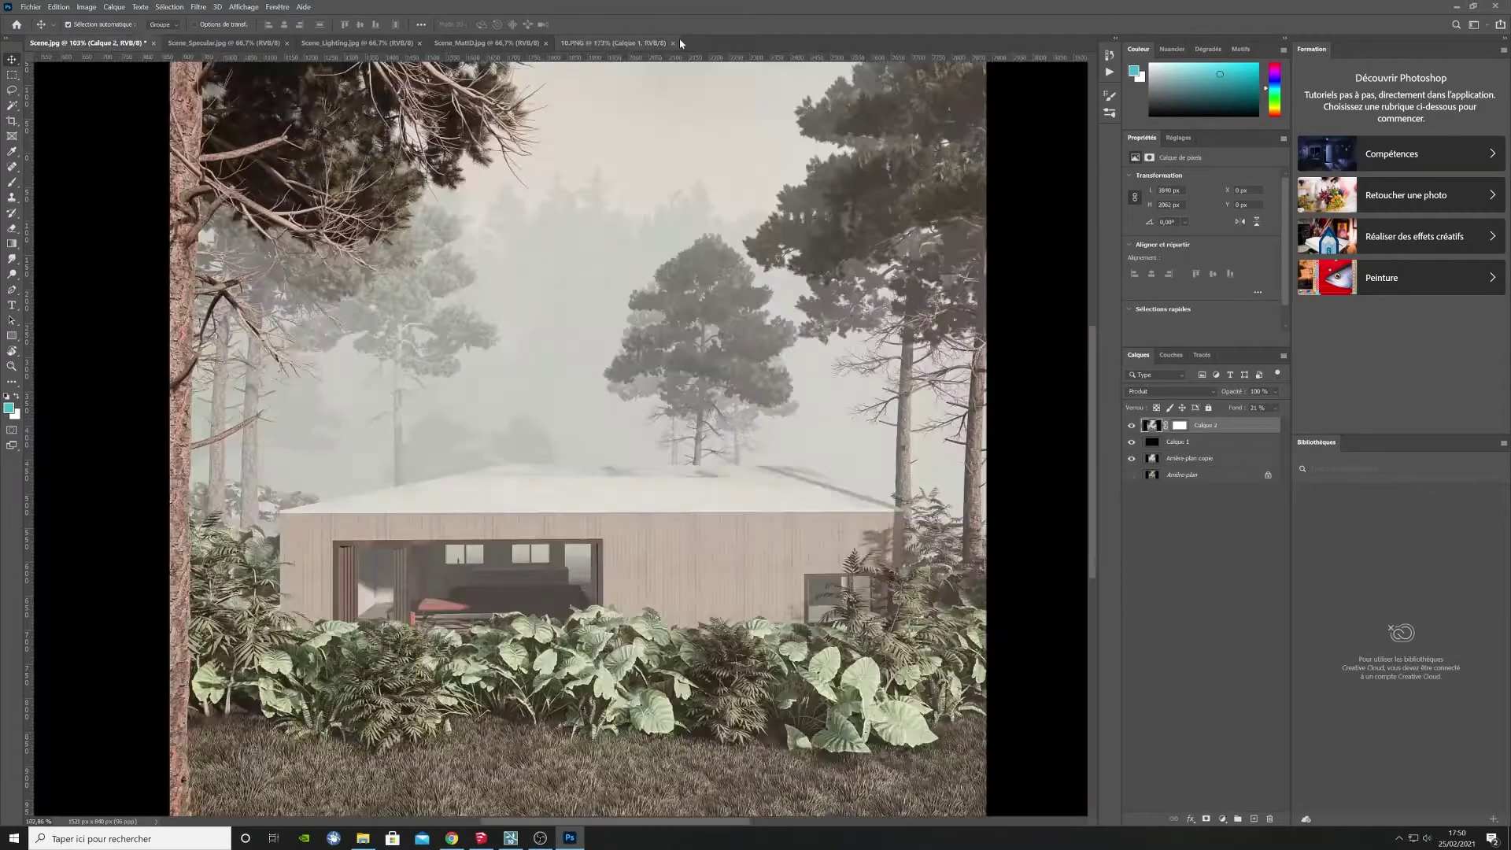
pyautogui.click(674, 43)
pyautogui.hotkey('ctrl', 'o')
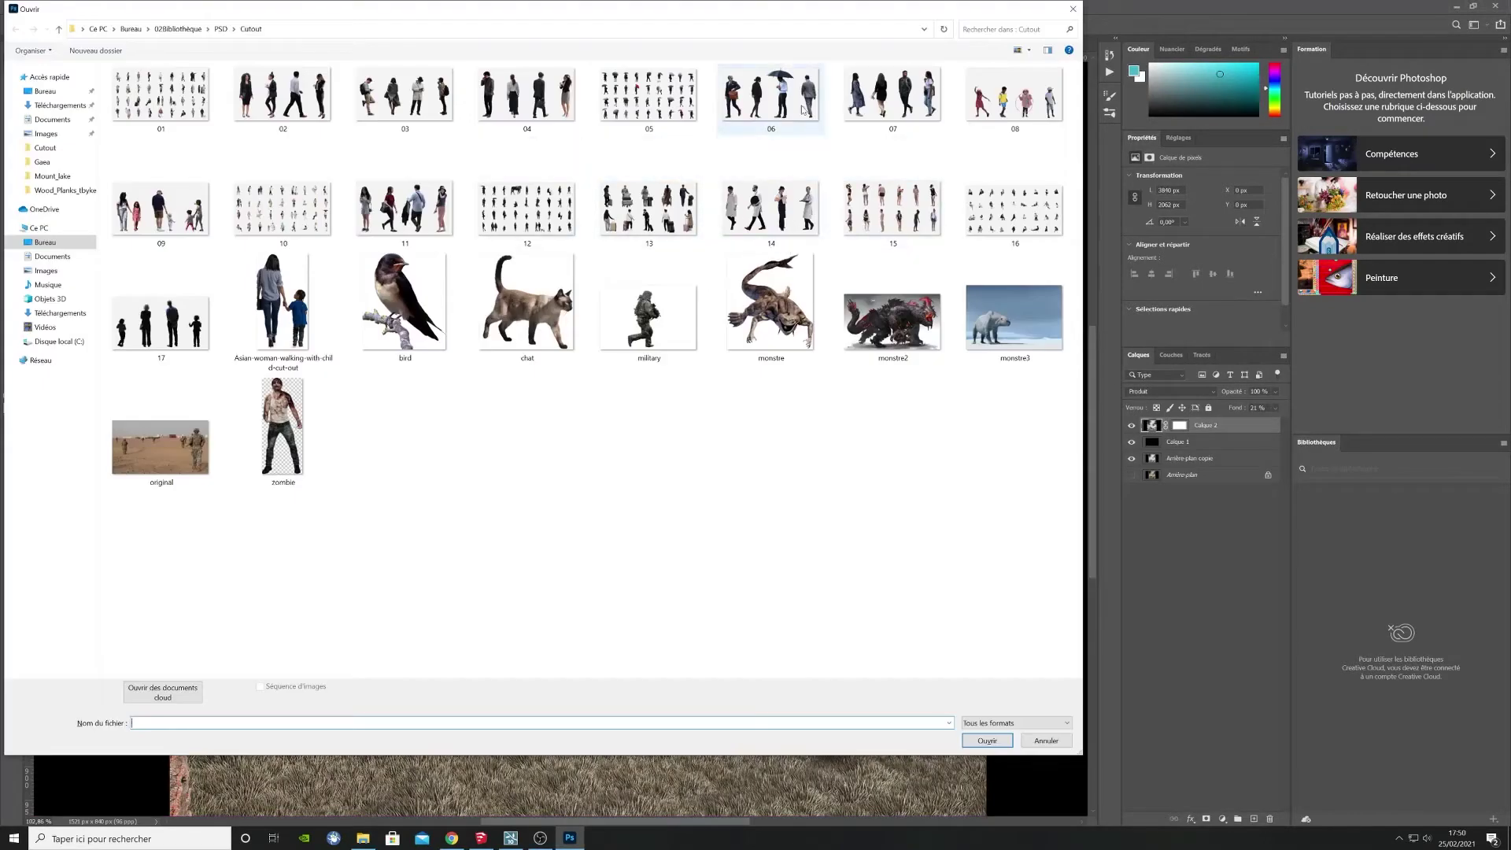
pyautogui.doubleClick(425, 211)
# Step: Lasso the walking woman in the red top and copy her into Scene.jpg
pyautogui.moveTo(533, 666); pyautogui.dragTo(486, 334)
pyautogui.click(88, 43)
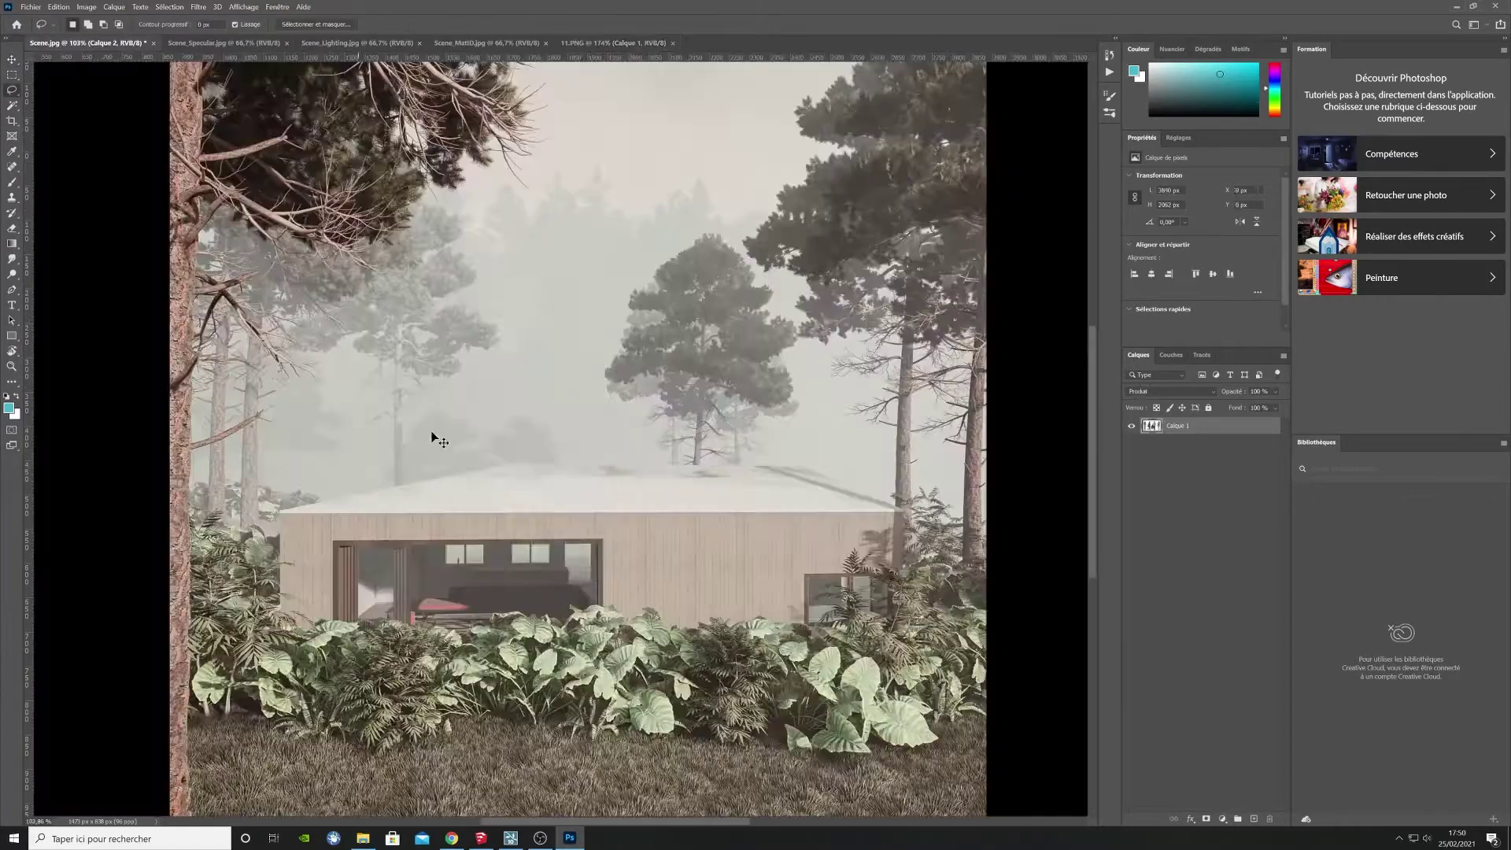
pyautogui.hotkey('ctrl', 'v')
# Step: Delete the white background around the pasted woman
pyautogui.keyDown('alt'); pyautogui.scroll(5, 595, 488); pyautogui.keyUp('alt')
pyautogui.click(614, 450)
pyautogui.press('Delete')
pyautogui.keyDown('alt'); pyautogui.scroll(-5, 515, 535); pyautogui.keyUp('alt')
pyautogui.press('v')
pyautogui.hotkey('ctrl', 't')
pyautogui.rightClick(536, 466)
pyautogui.click(587, 668)
pyautogui.moveTo(531, 480); pyautogui.dragTo(675, 611)
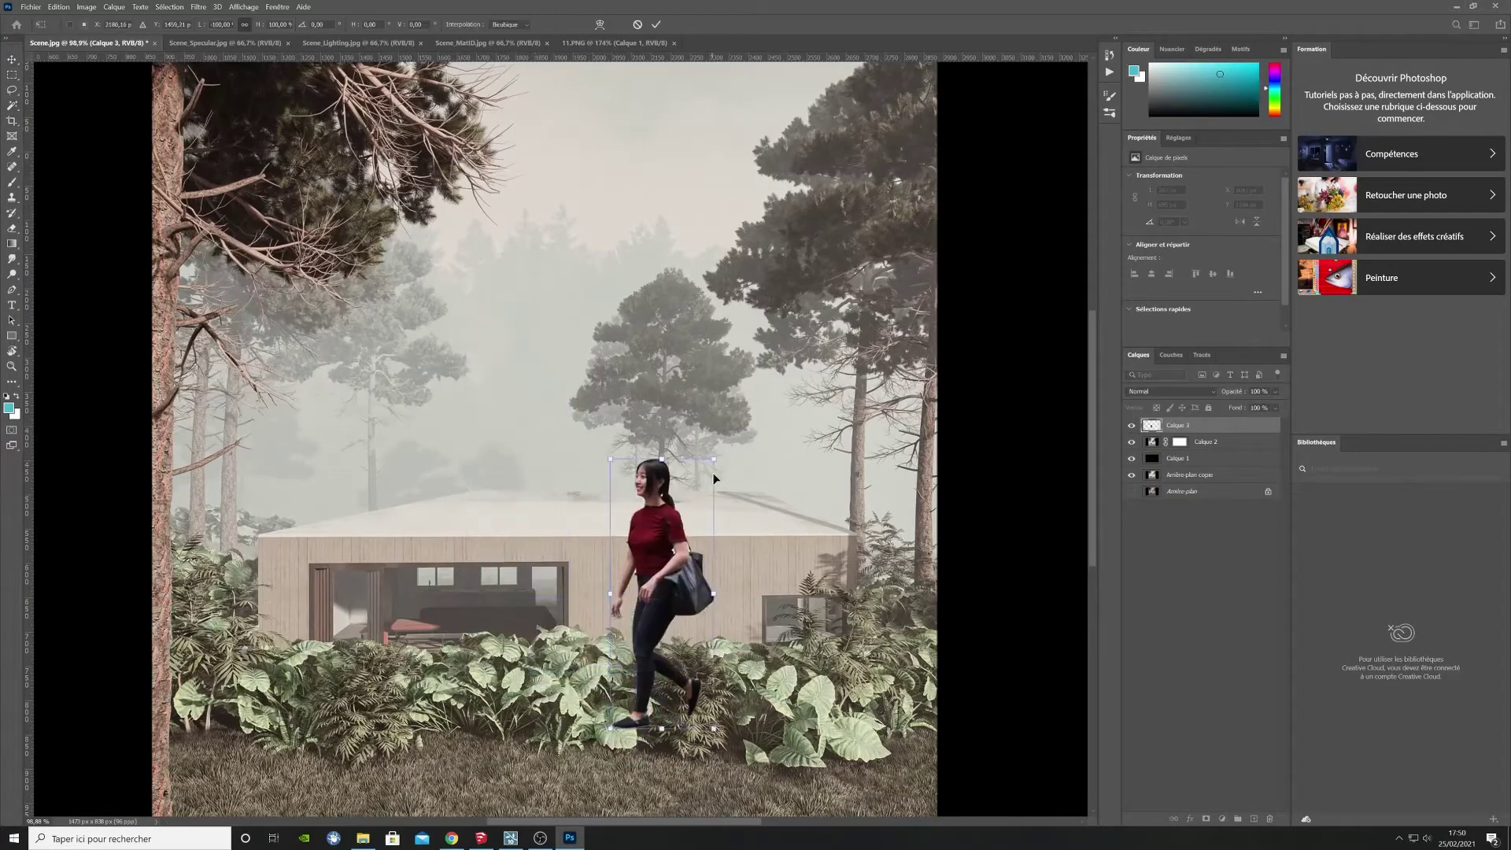
pyautogui.press('Escape')
# Step: Scale the pasted woman down to about 245 px tall and place her at the plants in front of the wooden wall
pyautogui.hotkey('ctrl', 't')
pyautogui.moveTo(530, 556); pyautogui.dragTo(682, 622)
pyautogui.moveTo(687, 554); pyautogui.dragTo(724, 639)
pyautogui.keyDown('alt'); pyautogui.scroll(4, 629, 653); pyautogui.keyUp('alt')
pyautogui.press('Return')
pyautogui.keyDown('alt'); pyautogui.scroll(3, 851, 693); pyautogui.keyUp('alt')
pyautogui.keyDown('alt'); pyautogui.scroll(-1, 661, 490); pyautogui.keyUp('alt')
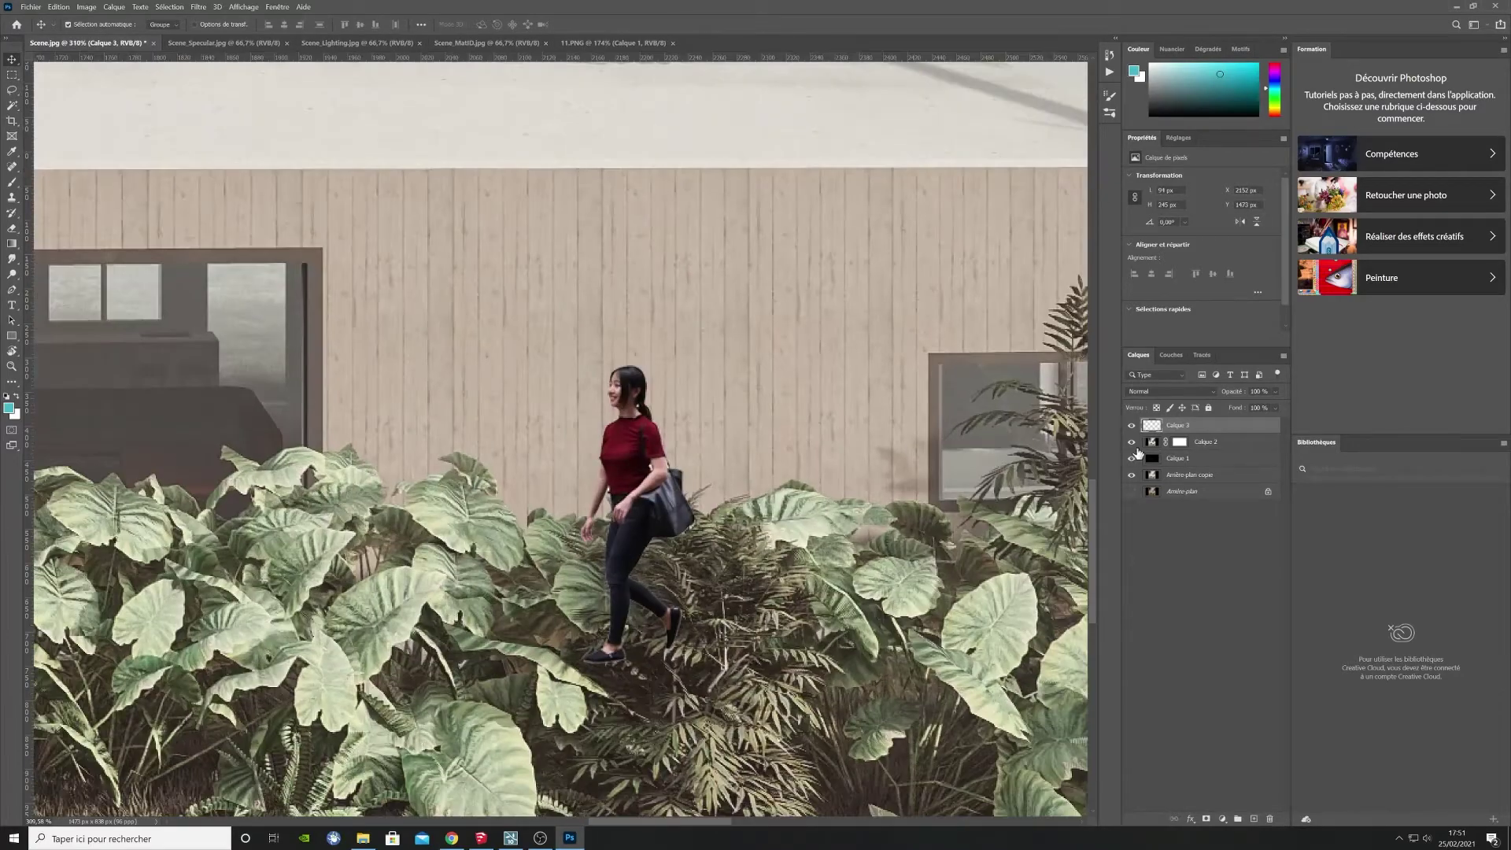
# Step: Bring the Scene_MatID pass into Scene.jpg as a layer and select the coloured plant areas around the woman with the Magic Wand
pyautogui.click(357, 44)
pyautogui.click(486, 44)
pyautogui.moveTo(634, 583); pyautogui.dragTo(618, 612)
pyautogui.press('w')
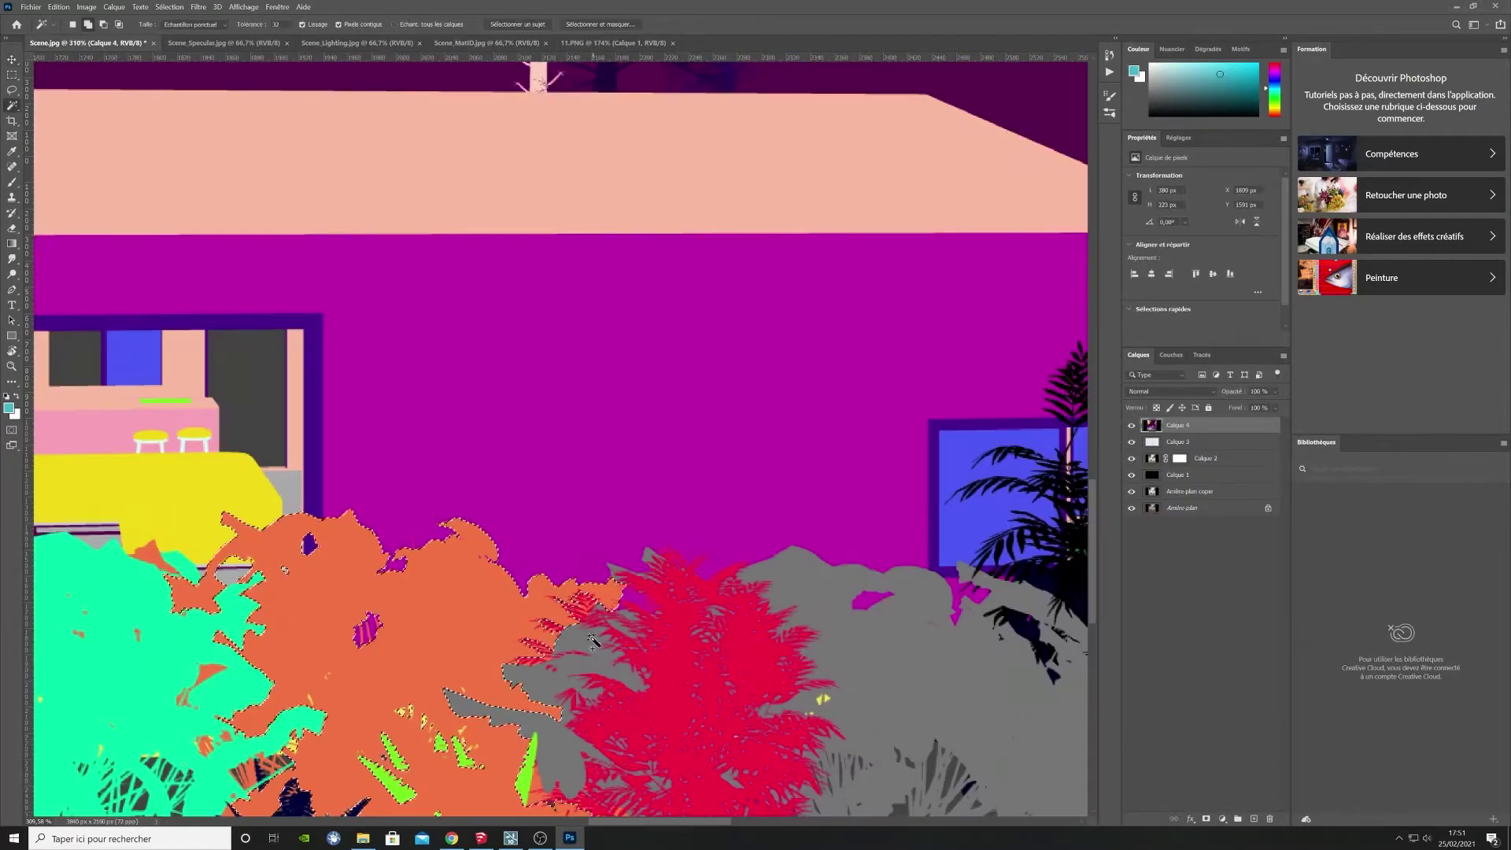
pyautogui.click(692, 606)
pyautogui.click(551, 586)
pyautogui.click(679, 527)
# Step: Try to mask the woman's layer directly with the plant selection
pyautogui.click(1132, 427)
pyautogui.click(1189, 442)
pyautogui.click(1132, 427)
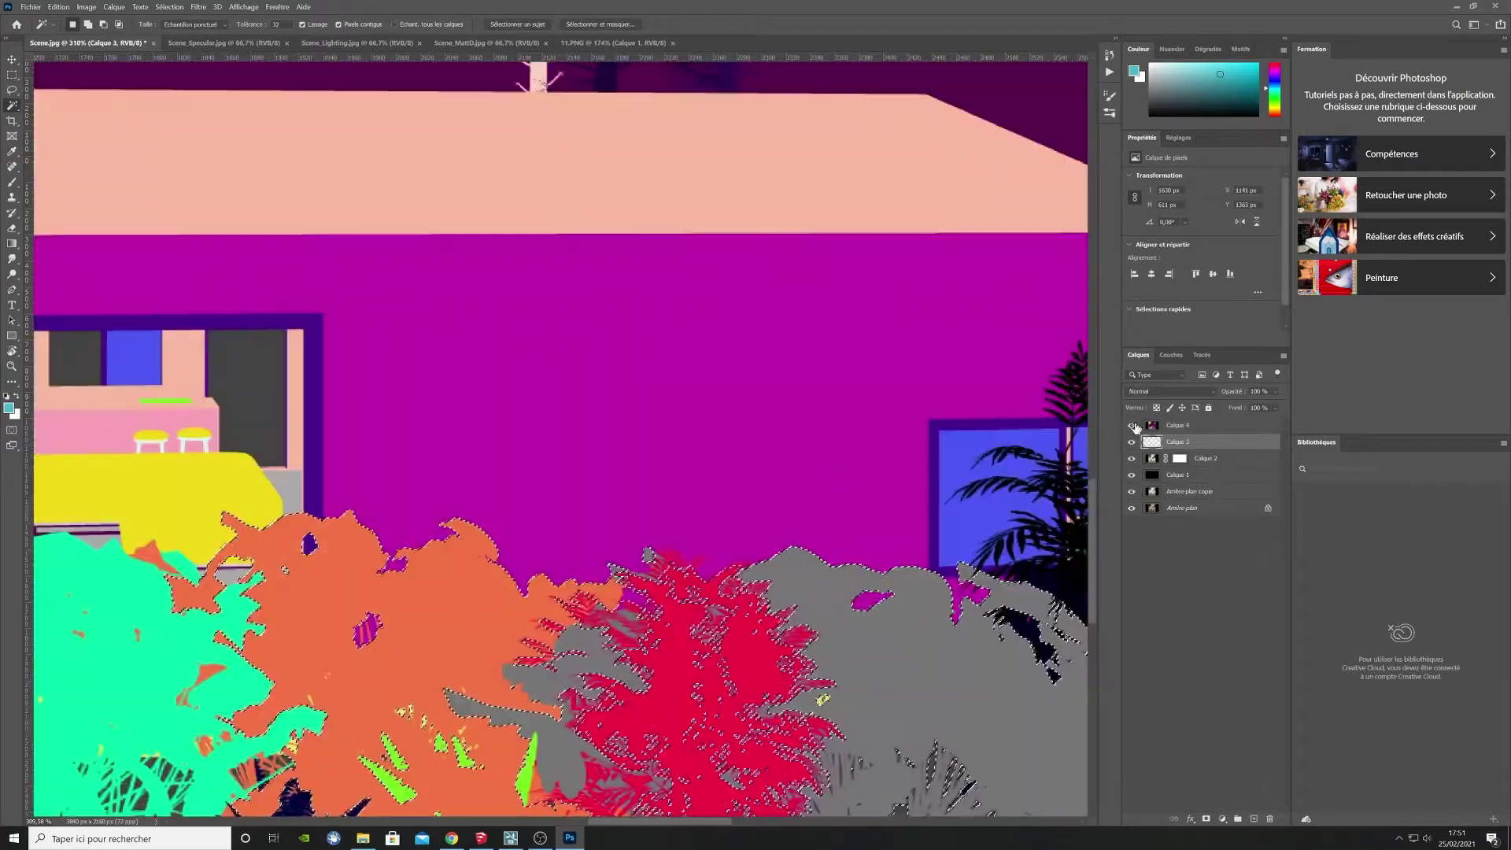
pyautogui.click(1206, 819)
pyautogui.click(1133, 429)
pyautogui.click(1133, 429)
pyautogui.hotkey('ctrl', 'z')
# Step: Hide the MatID layer, invert the plant selection and mask the woman's layer with it
pyautogui.click(1133, 427)
pyautogui.rightClick(653, 315)
pyautogui.click(685, 341)
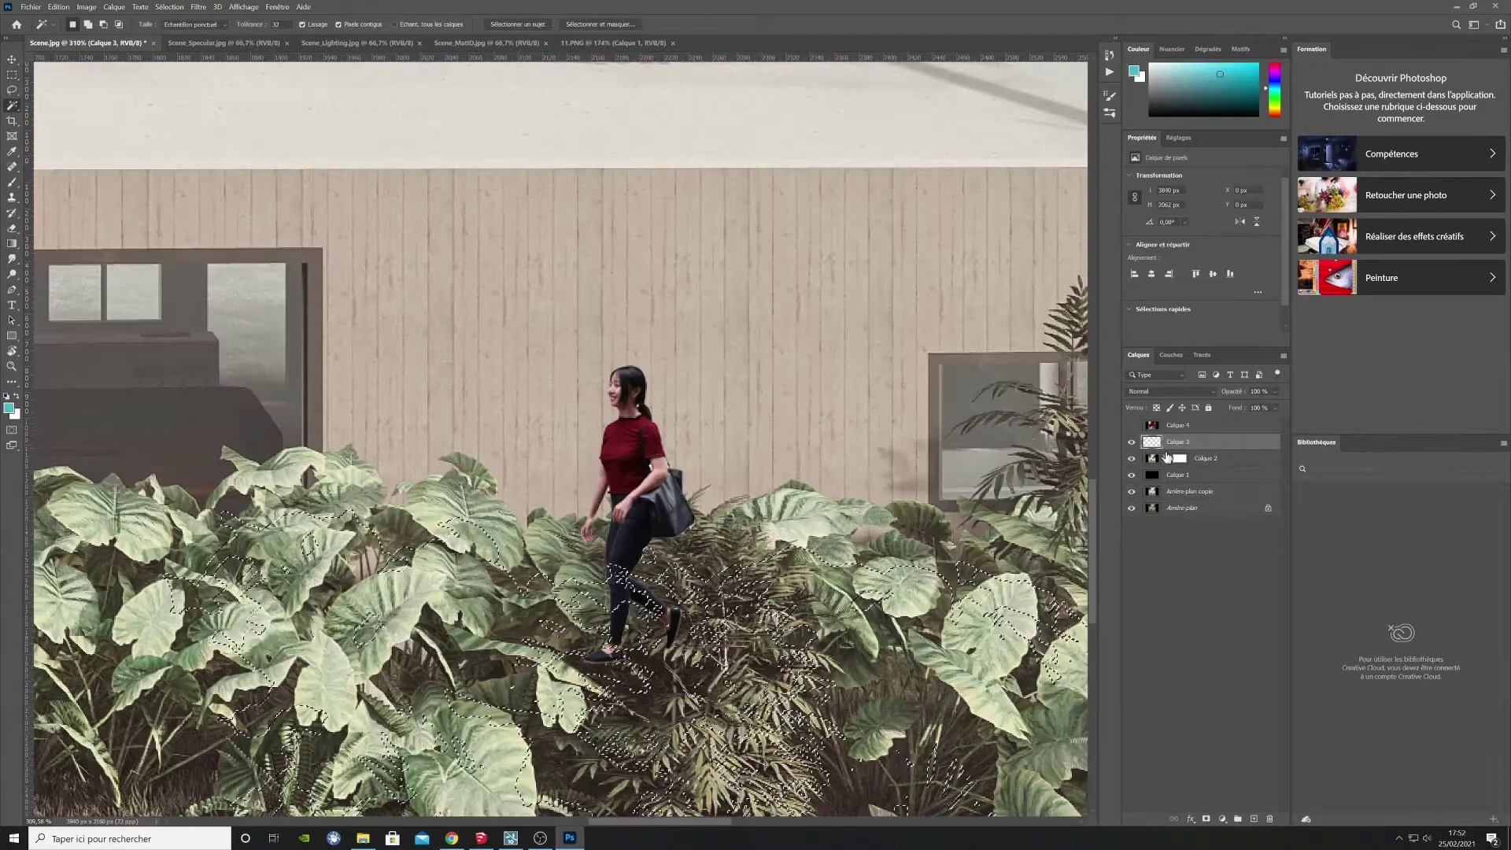
pyautogui.click(1206, 820)
# Step: Lower the woman layer's opacity to outline the fern in front of her with the Lasso, and set the opacity to 78 %
pyautogui.keyDown('alt'); pyautogui.scroll(5, 615, 611); pyautogui.keyUp('alt')
pyautogui.click(1276, 391)
pyautogui.moveTo(1284, 405); pyautogui.dragTo(1229, 406)
pyautogui.keyDown('alt'); pyautogui.scroll(6, 697, 438); pyautogui.keyUp('alt')
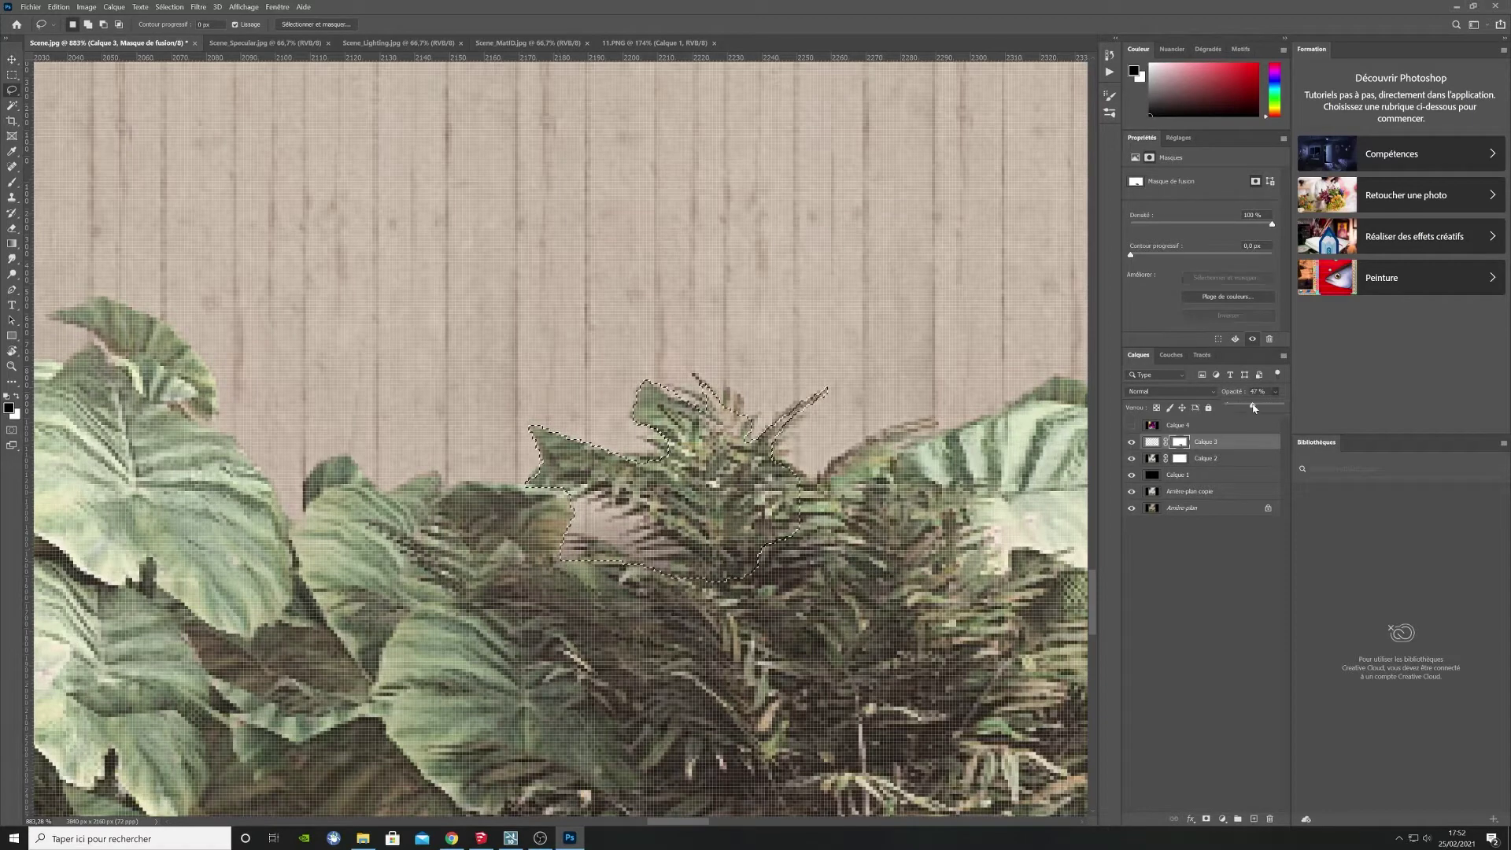
pyautogui.moveTo(1254, 407); pyautogui.dragTo(1272, 406)
# Step: Paint the outlined fern area on the woman's layer mask with the brush at 100 % flow and deselect it
pyautogui.press('b')
pyautogui.click(354, 24)
pyautogui.moveTo(356, 39); pyautogui.dragTo(414, 39)
pyautogui.moveTo(669, 441)
pyautogui.mouseDown()
pyautogui.moveTo(582, 472)
pyautogui.moveTo(477, 393)
pyautogui.mouseUp()
pyautogui.hotkey('ctrl', 'd')
# Step: Refine the woman's layer mask along the leaves beside her waist with a smaller brush
pyautogui.scroll(-4, 587, 504)
pyautogui.keyDown('alt'); pyautogui.scroll(4, 569, 496); pyautogui.keyUp('alt')
pyautogui.rightClick(567, 540)
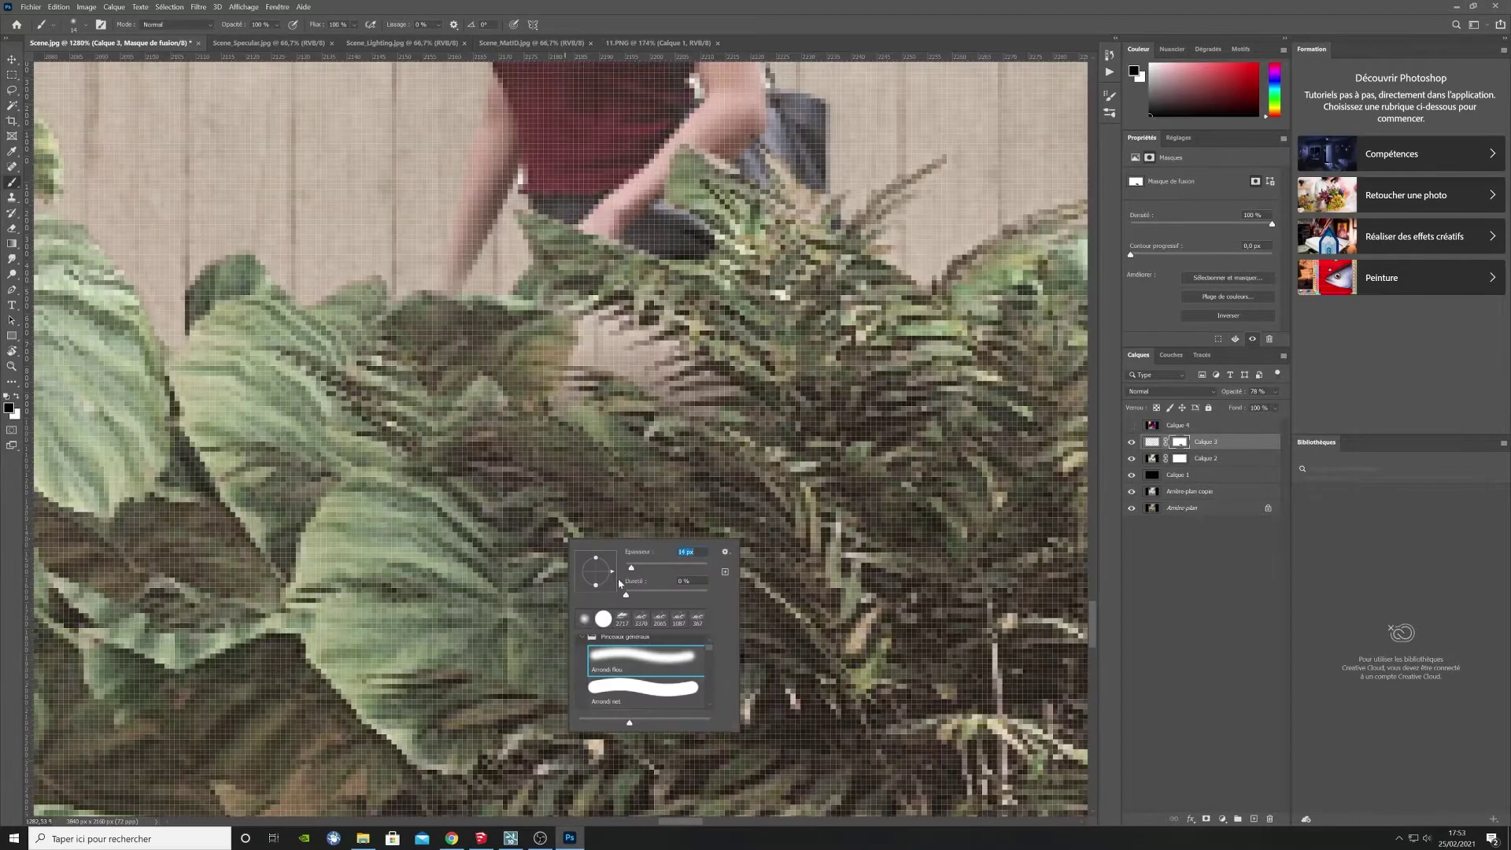
pyautogui.moveTo(631, 568); pyautogui.dragTo(629, 568)
pyautogui.press('Return')
pyautogui.press('x')
pyautogui.click(596, 345)
pyautogui.keyDown('alt'); pyautogui.scroll(-10, 635, 570); pyautogui.keyUp('alt')
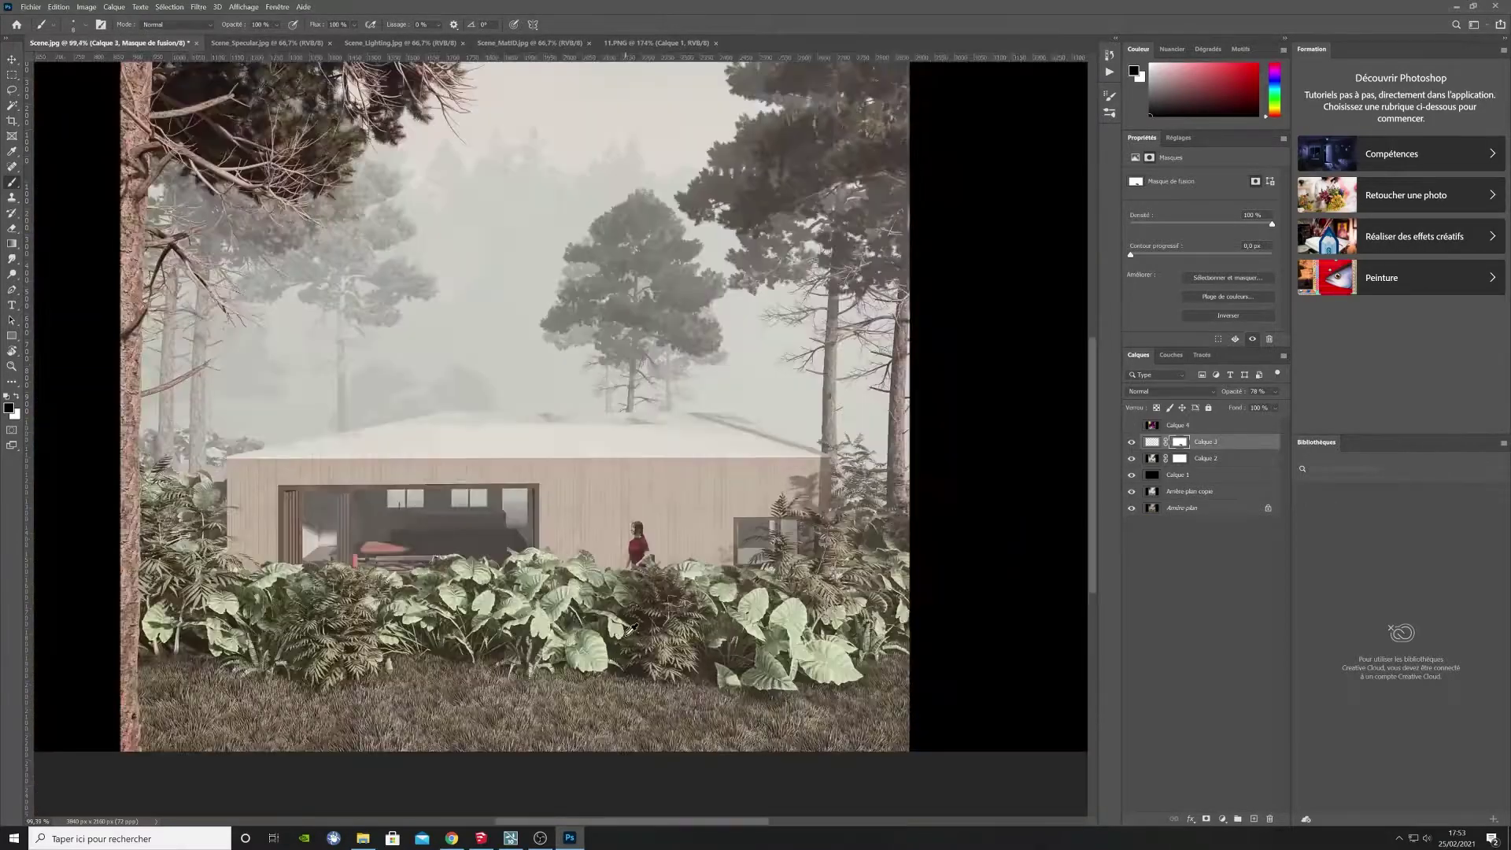
# Step: Touch up the mask around the woman's hips and bag with an even finer brush and check the blend with the plants
pyautogui.keyDown('alt'); pyautogui.scroll(12, 638, 559); pyautogui.keyUp('alt')
pyautogui.rightClick(708, 458)
pyautogui.moveTo(769, 489); pyautogui.dragTo(760, 490)
pyautogui.moveTo(633, 445); pyautogui.dragTo(679, 479)
pyautogui.keyDown('alt'); pyautogui.scroll(-3, 610, 551); pyautogui.keyUp('alt')
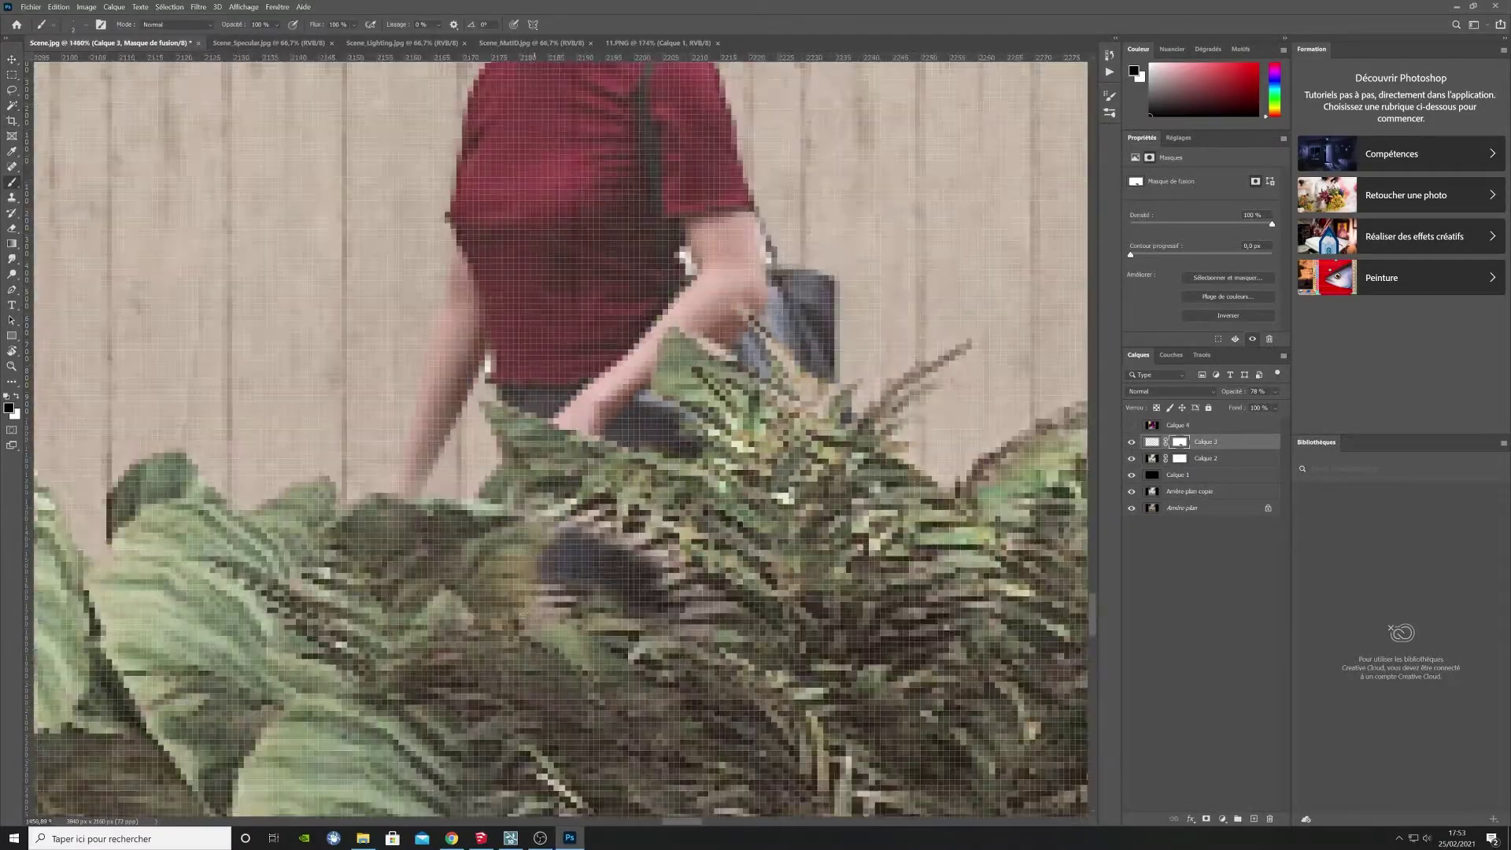
pyautogui.keyDown('alt'); pyautogui.scroll(-5, 561, 526); pyautogui.keyUp('alt')
pyautogui.keyDown('alt'); pyautogui.scroll(5, 574, 488); pyautogui.keyUp('alt')
# Step: Add a grey fill as a tonal check layer and bend a Courbes adjustment clipped to the woman to match the scene
pyautogui.click(1223, 819)
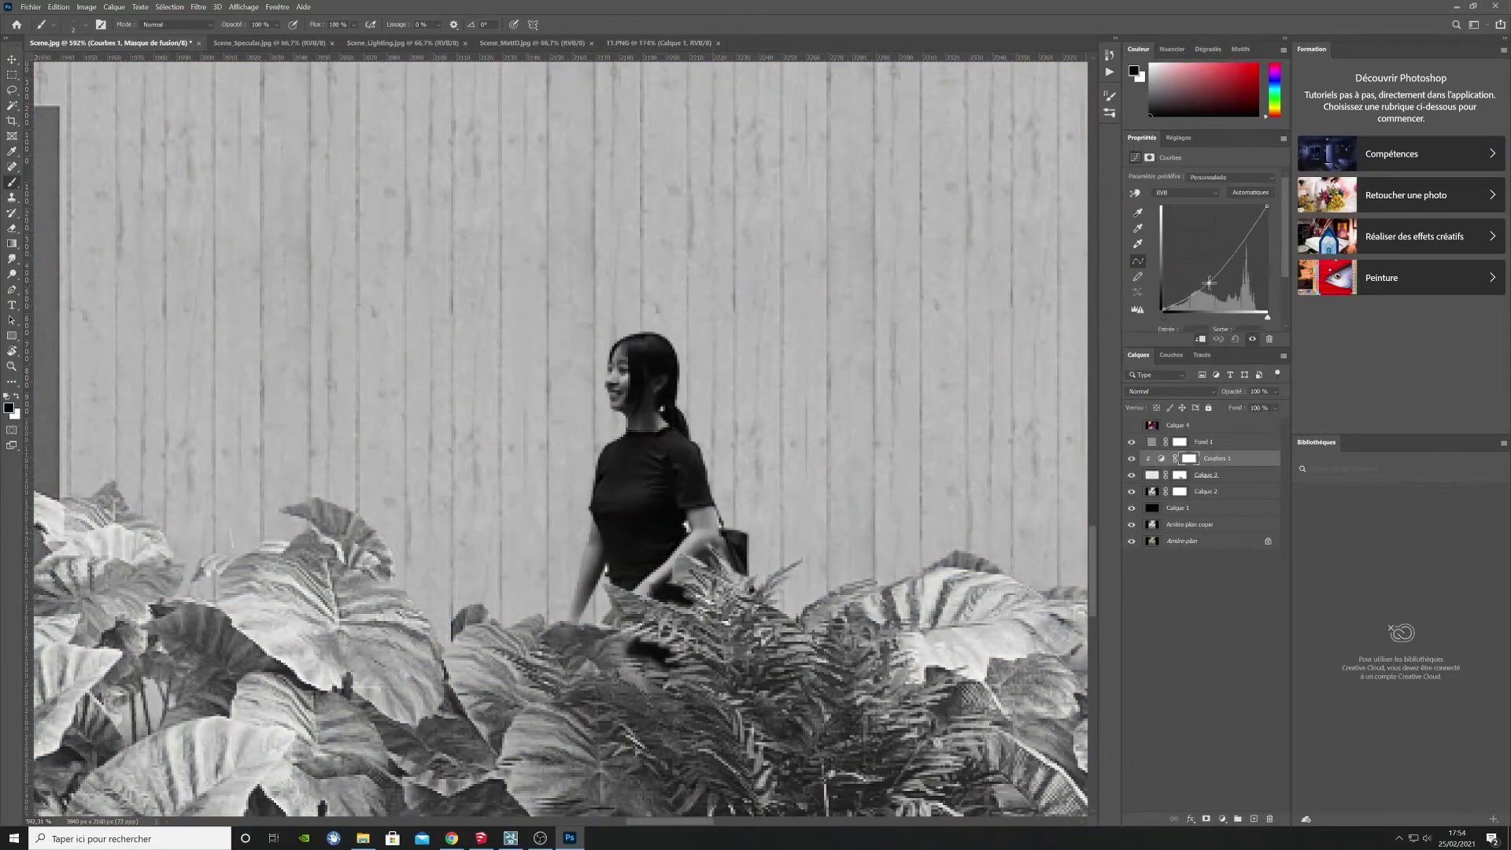
pyautogui.keyDown('alt'); pyautogui.scroll(-5, 692, 504); pyautogui.keyUp('alt')
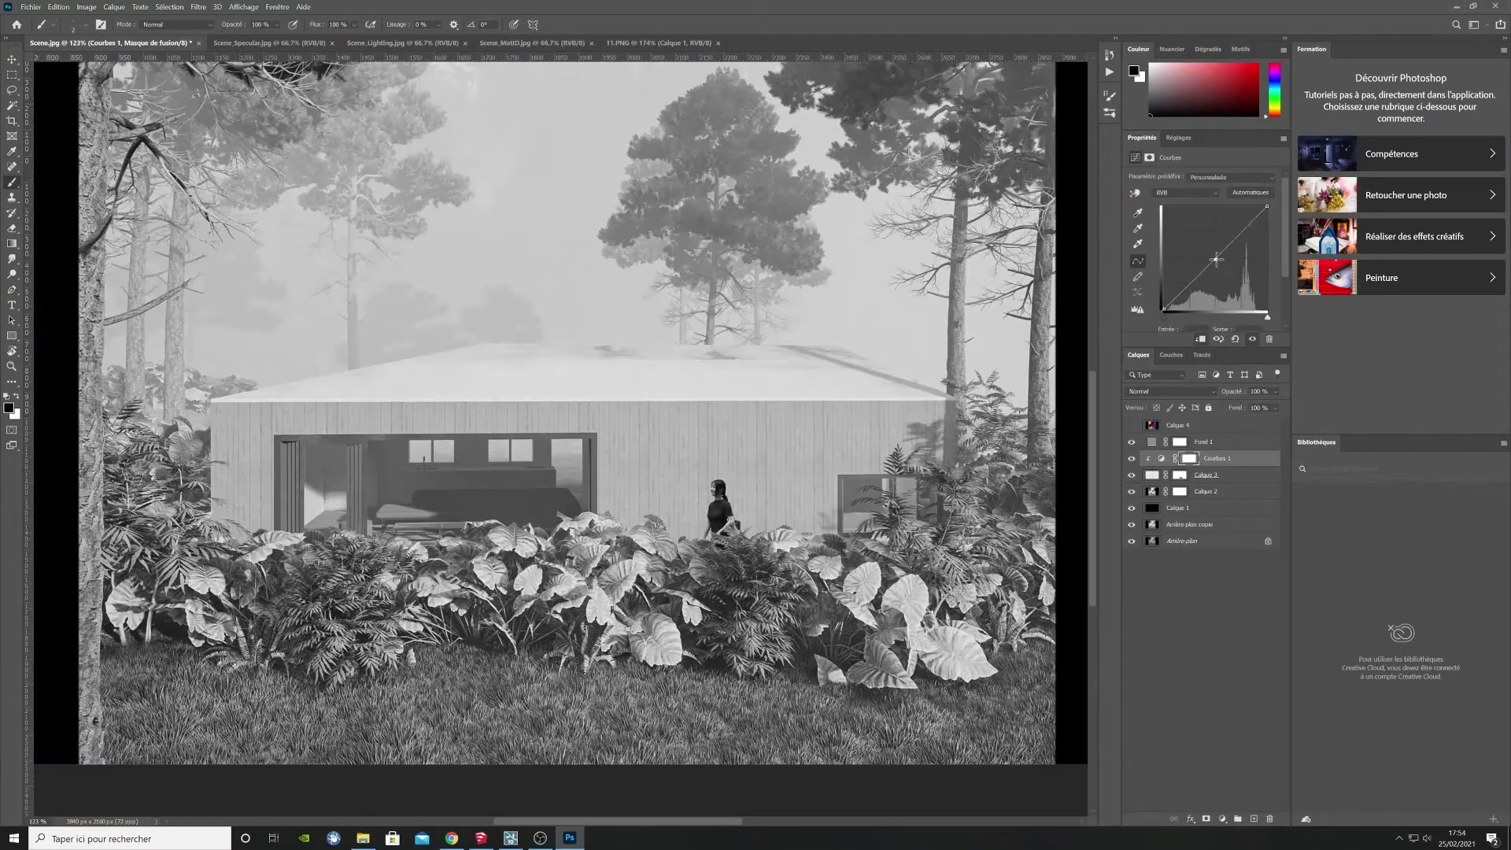
pyautogui.keyDown('alt'); pyautogui.scroll(4, 693, 504); pyautogui.keyUp('alt')
# Step: Strengthen the Luminosité colour check view with a Courbes adjustment and adjust the Rouge channel of the woman's second clipped curves
pyautogui.click(1223, 818)
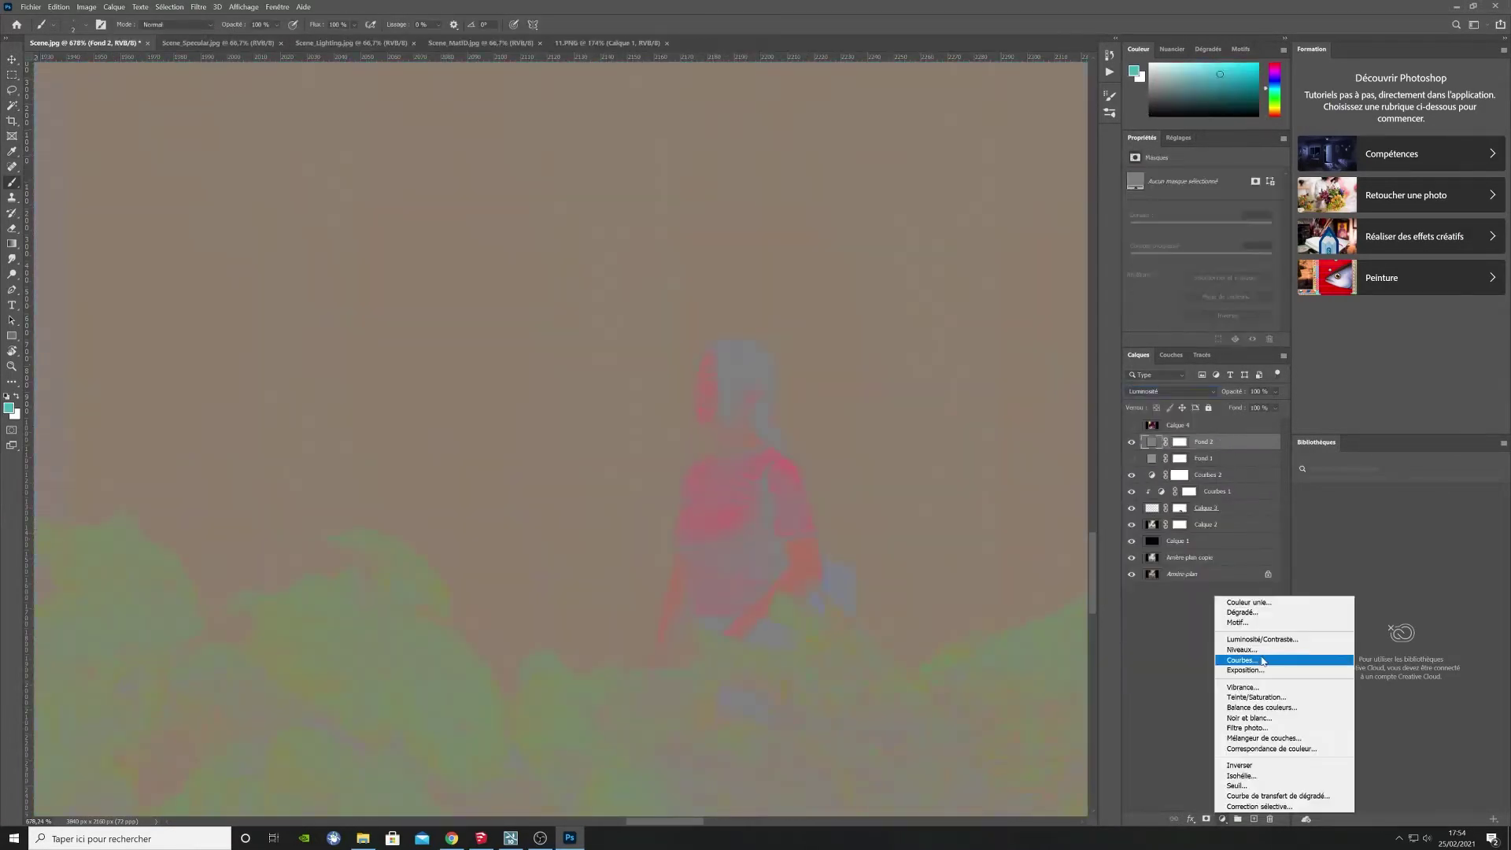
pyautogui.click(1284, 665)
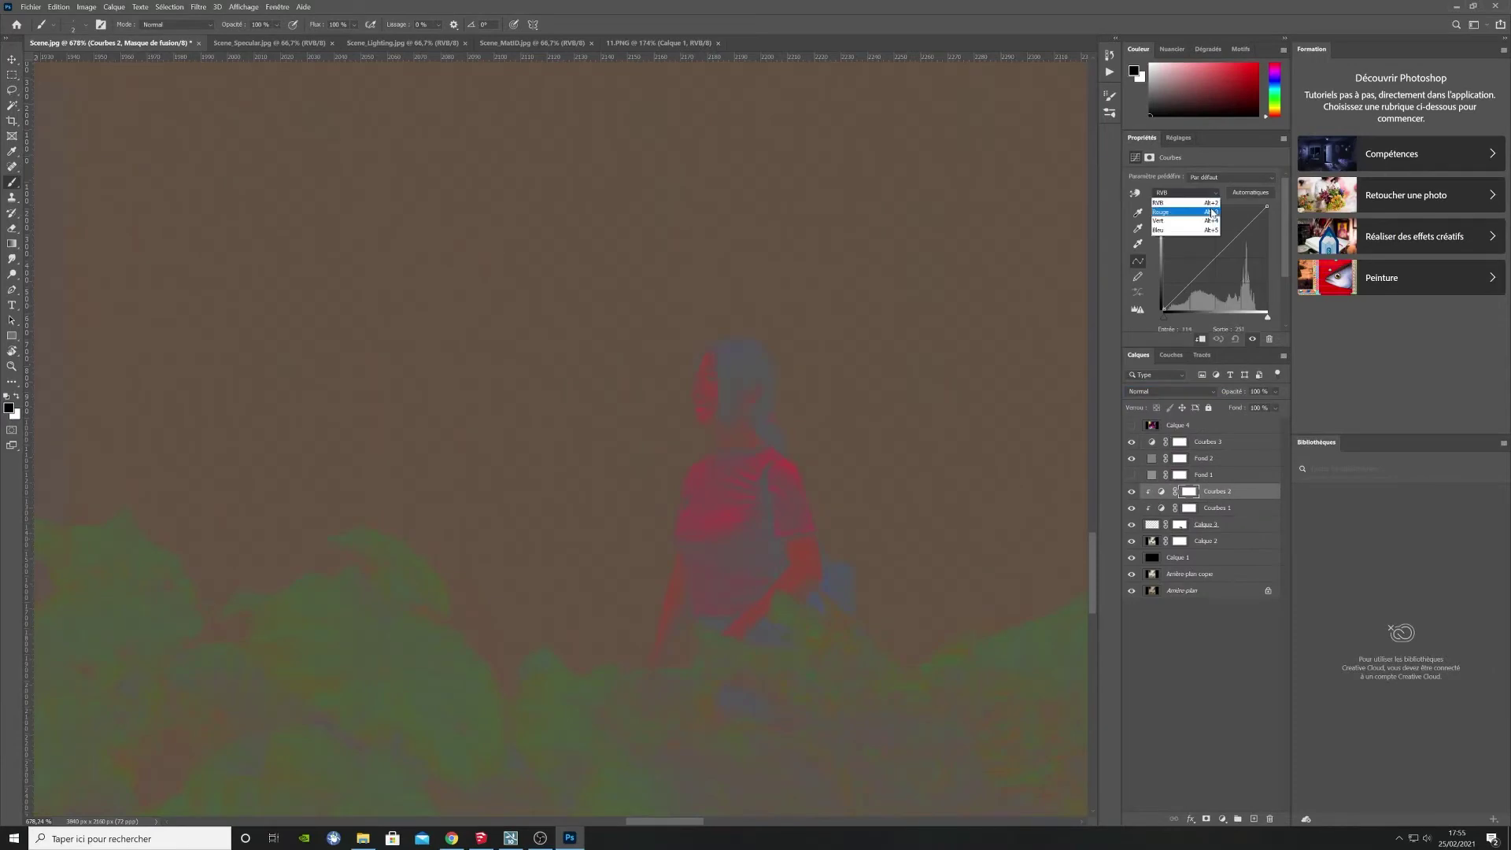
pyautogui.click(1173, 211)
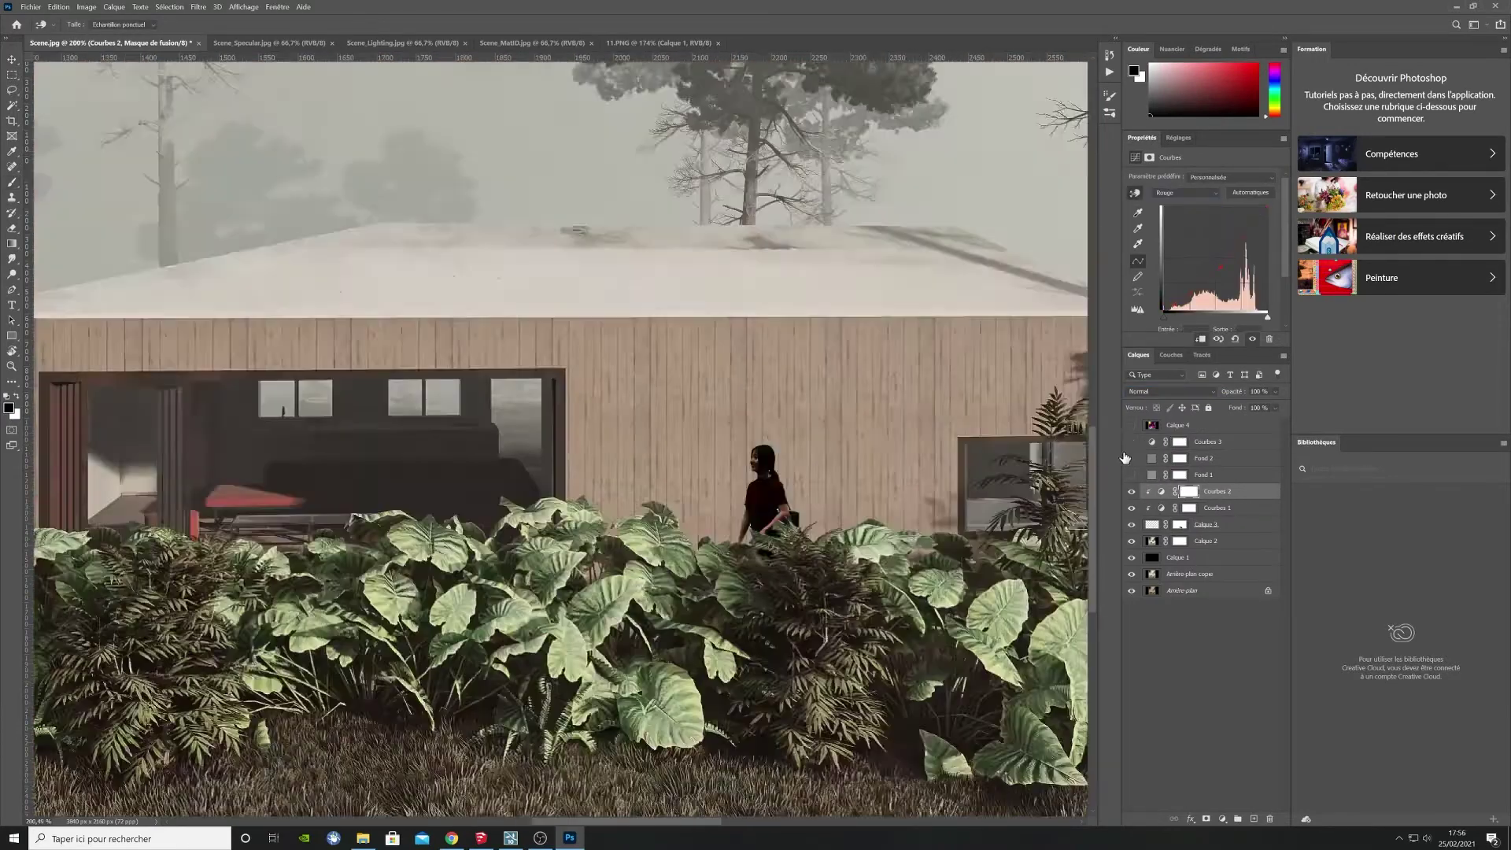
# Step: Add a Correction sélective layer as a saturation check and lower the woman's saturation with a clipped Teinte/Saturation adjustment
pyautogui.click(1223, 818)
pyautogui.click(1257, 700)
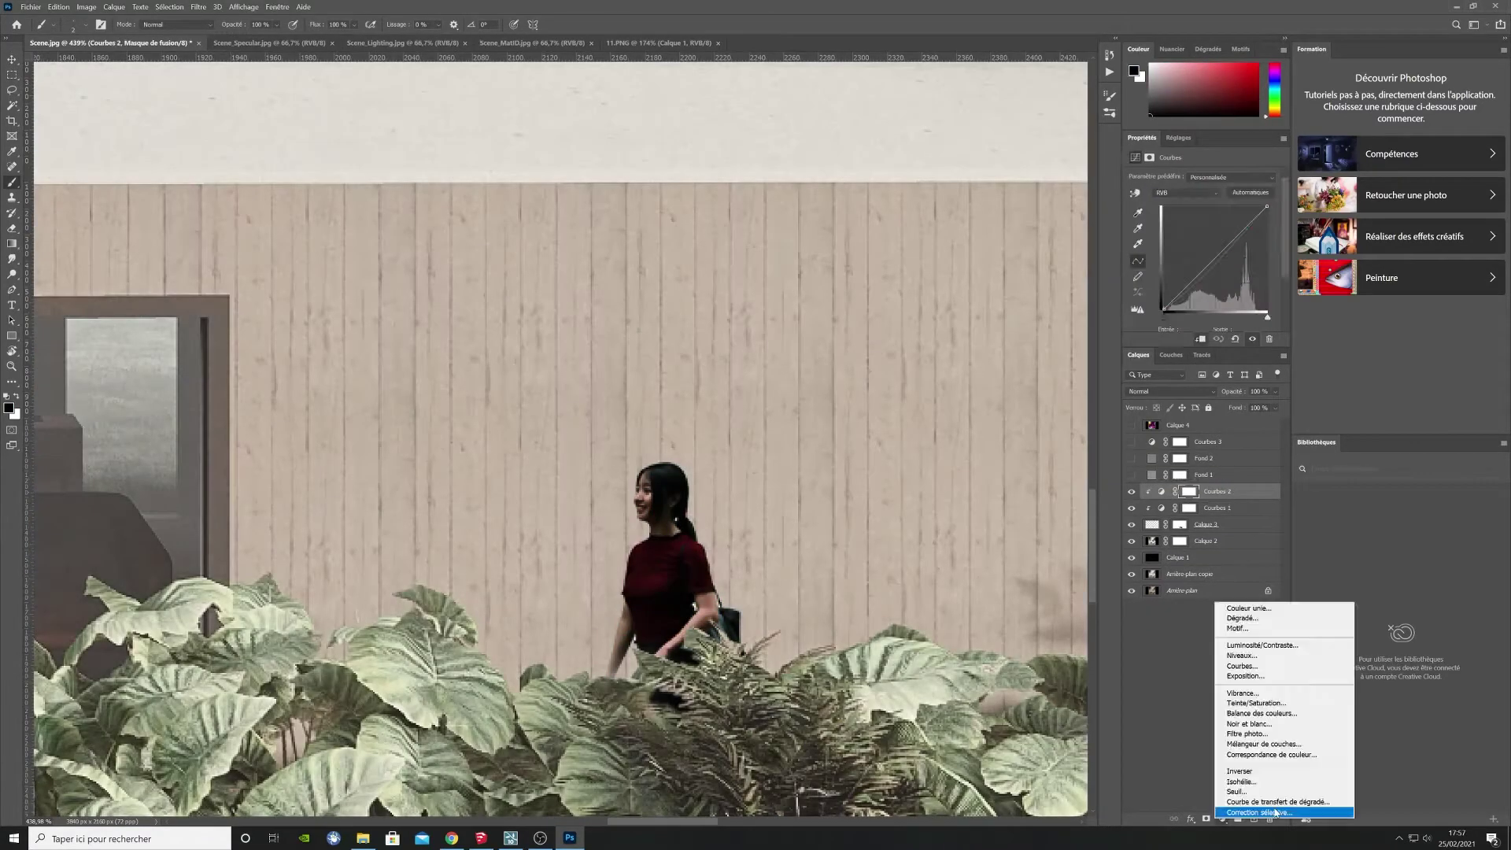
pyautogui.click(1259, 810)
pyautogui.click(1231, 190)
pyautogui.click(1216, 251)
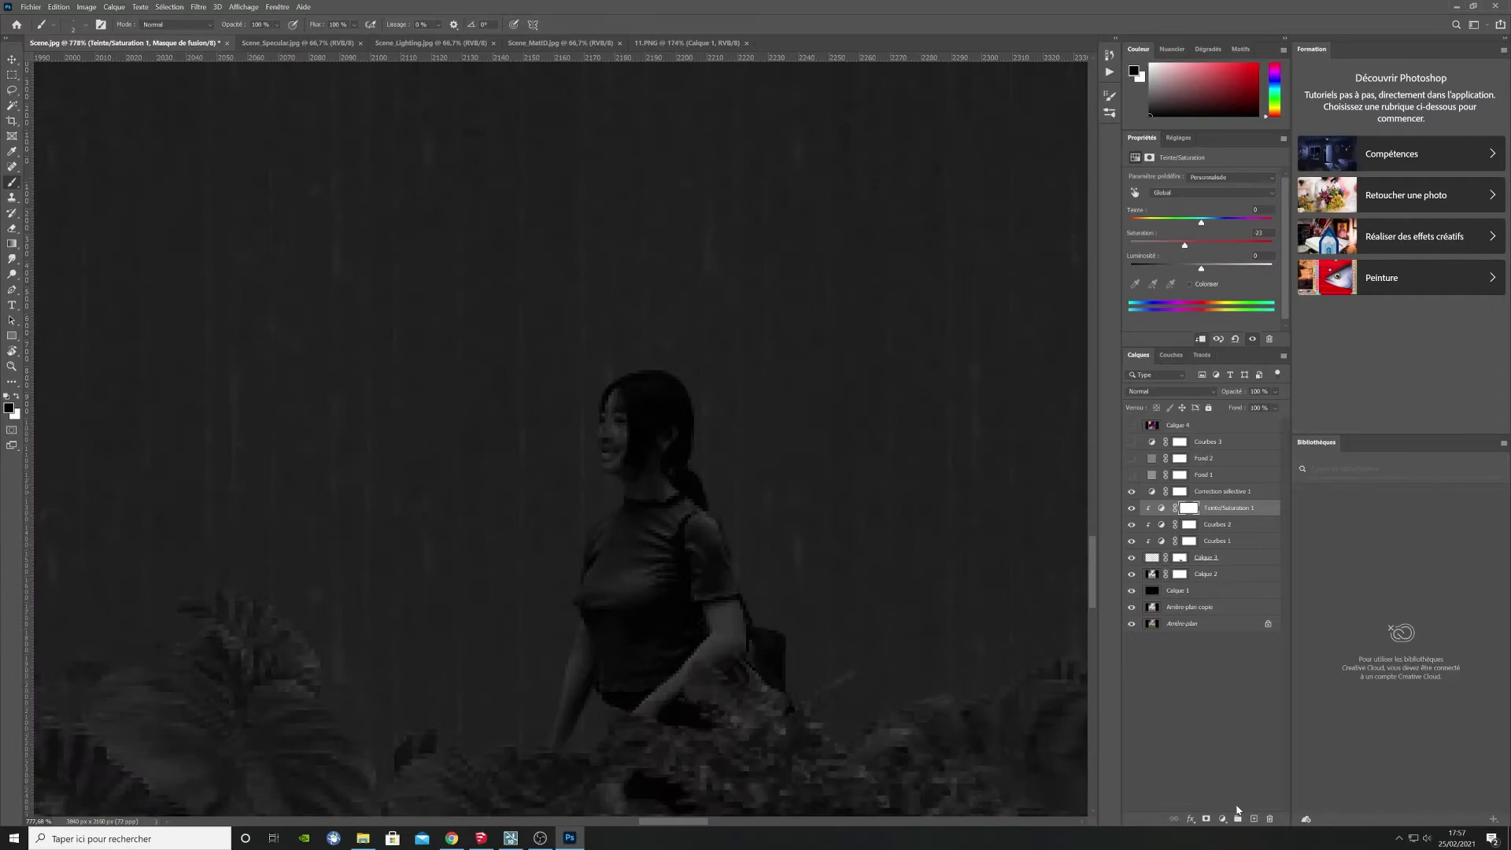
pyautogui.moveTo(1186, 247); pyautogui.dragTo(1175, 248)
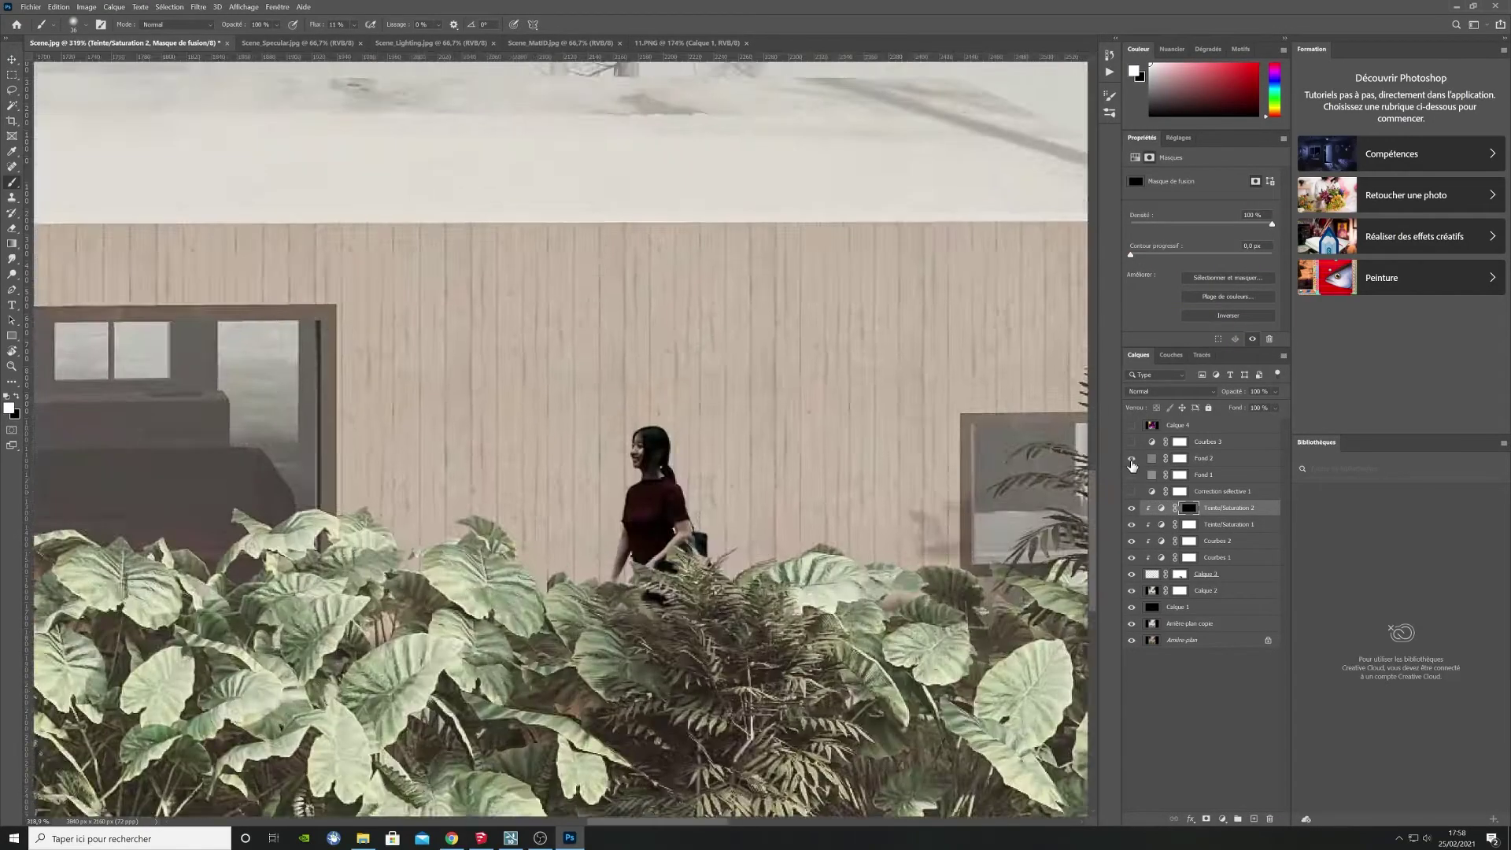
# Step: Show the greyscale check layer and add another Courbes adjustment clipped to the woman
pyautogui.click(1132, 473)
pyautogui.click(1223, 819)
pyautogui.click(1244, 667)
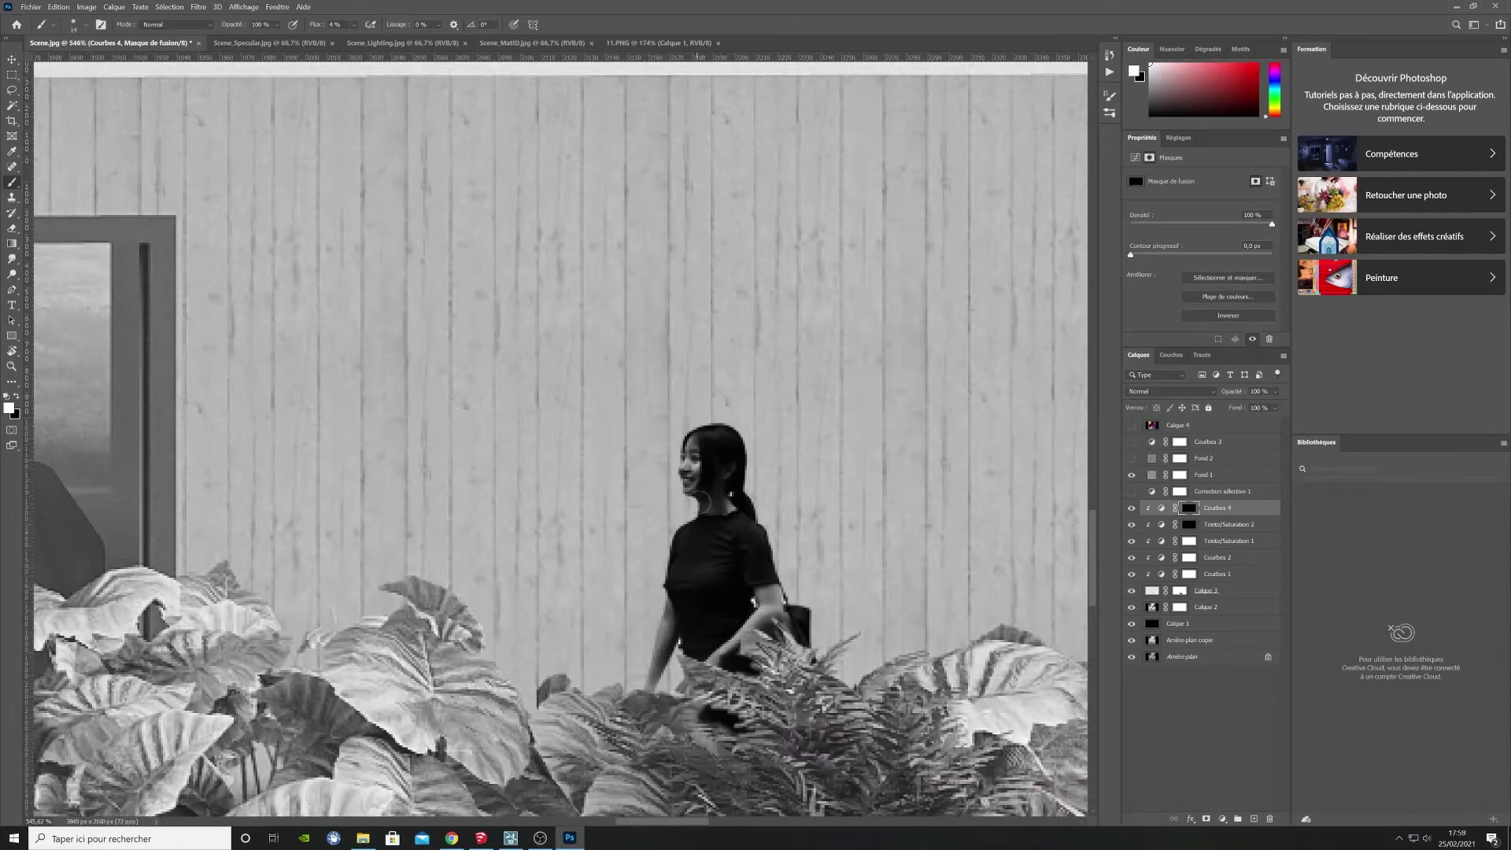
# Step: Paint the woman's local light on the black masks of the clipped curves and white fill, starting with a soft 5 px brush
pyautogui.rightClick(731, 566)
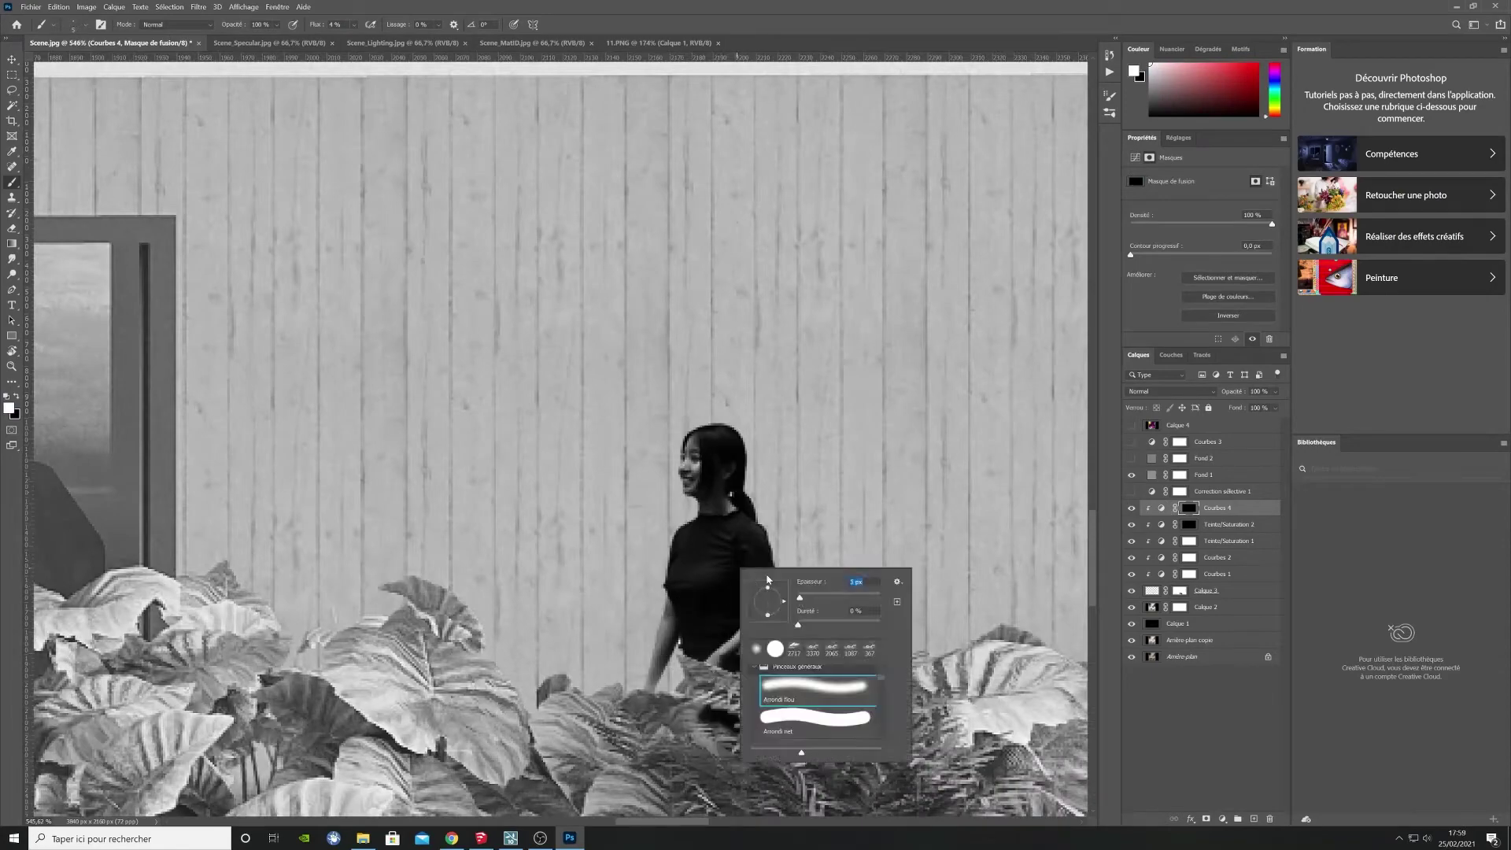
pyautogui.write('5')
pyautogui.press('Return')
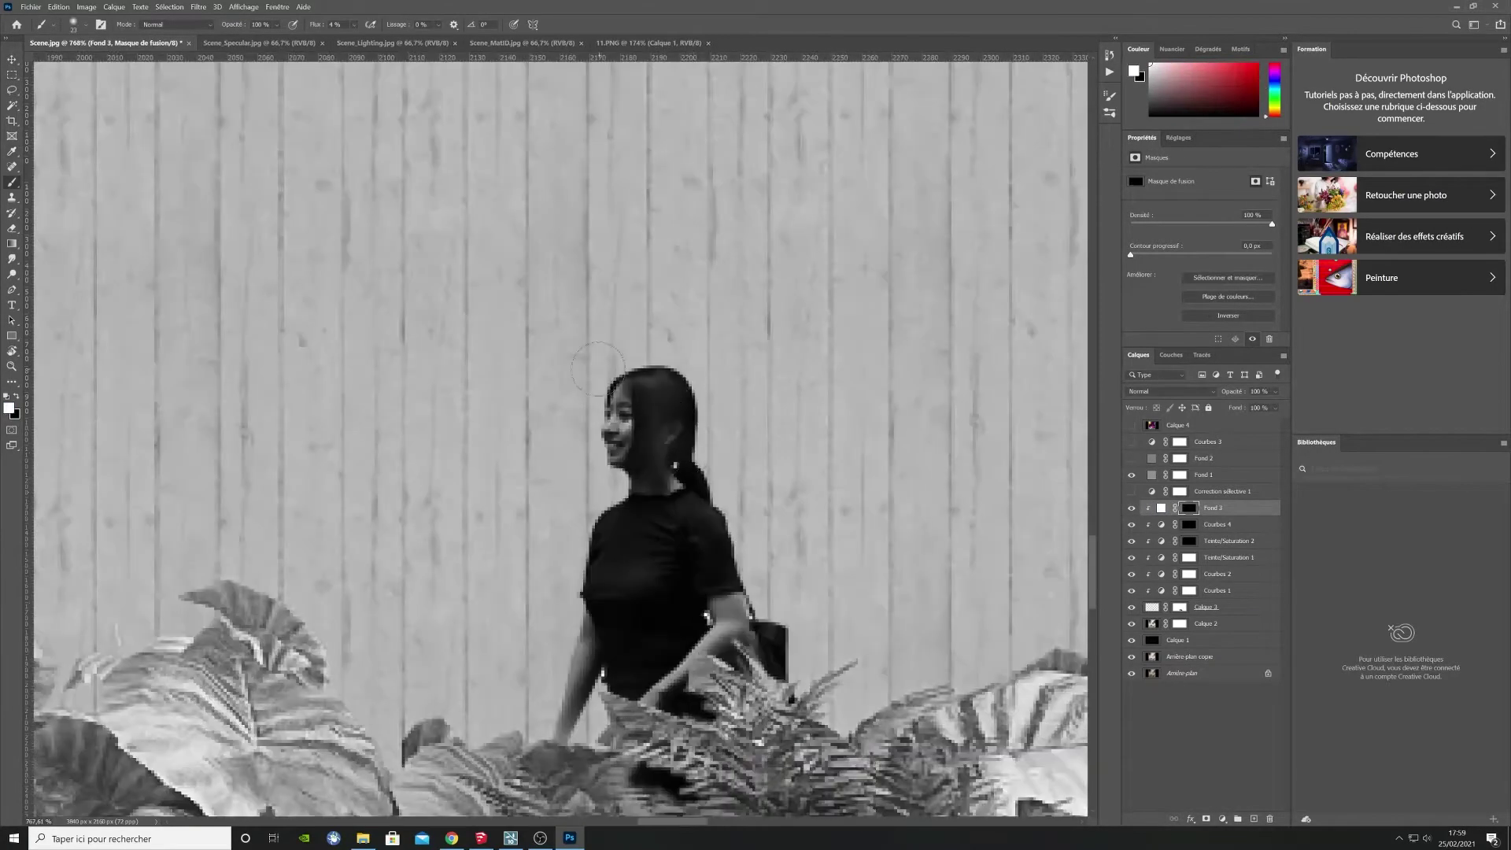
pyautogui.scroll(-1, 709, 472)
pyautogui.rightClick(723, 580)
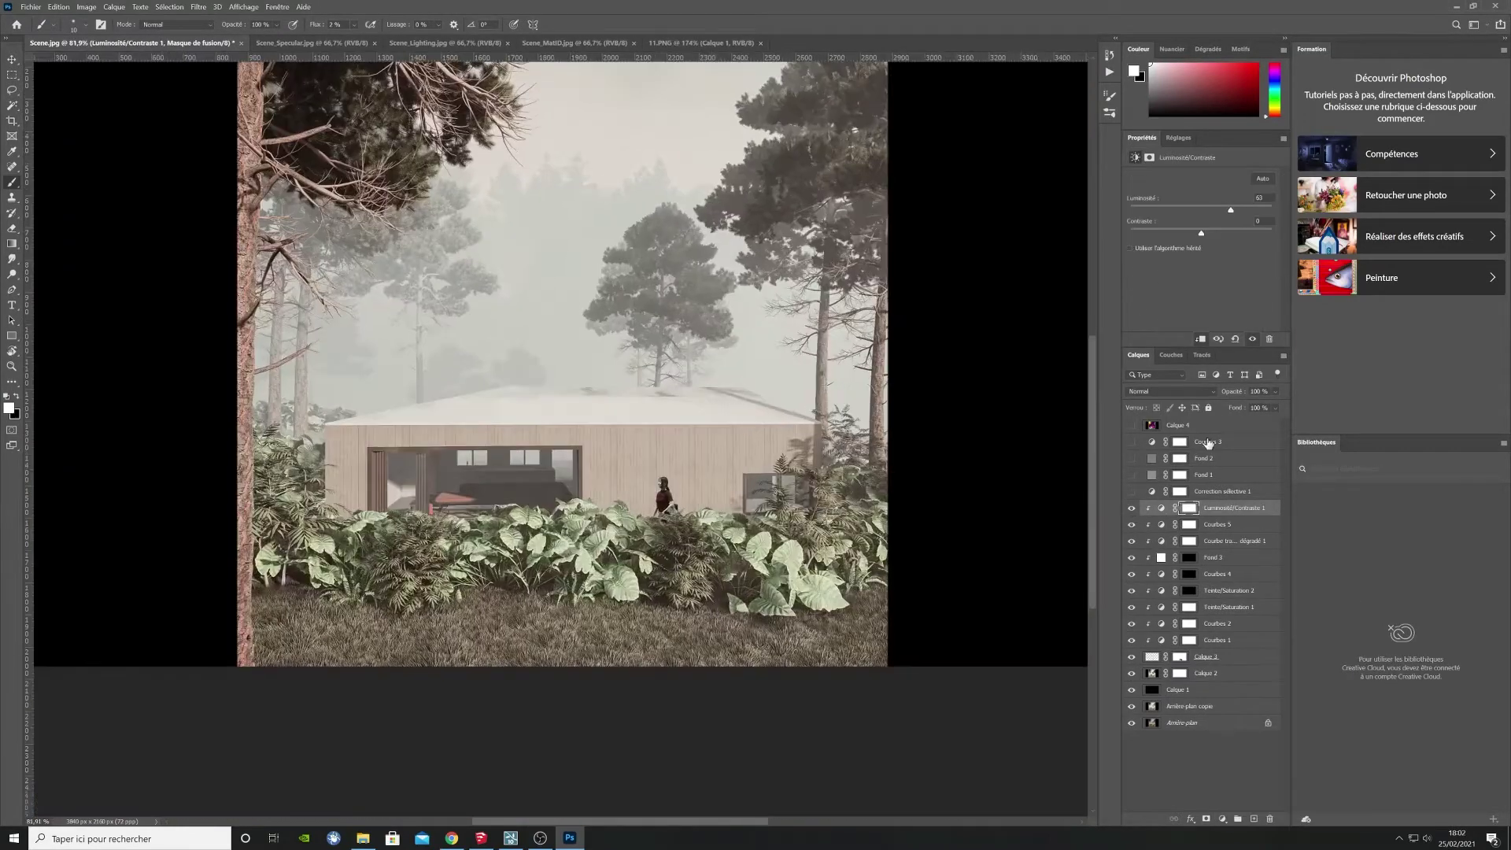
# Step: Apply a Flou directionnel with a distance of 10 pixels to the woman's layer
pyautogui.click(209, 9)
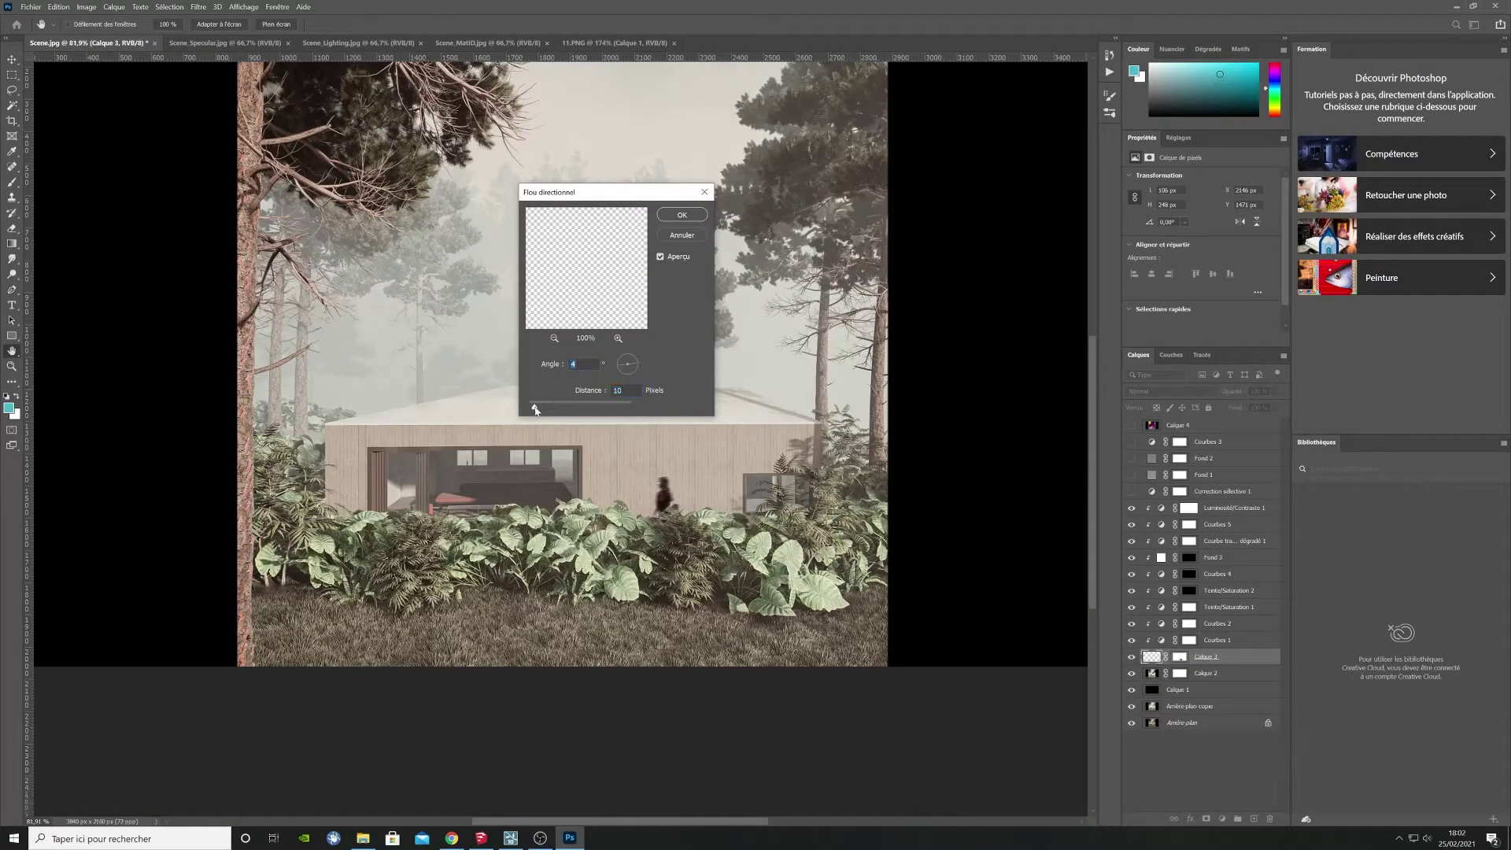
pyautogui.click(692, 220)
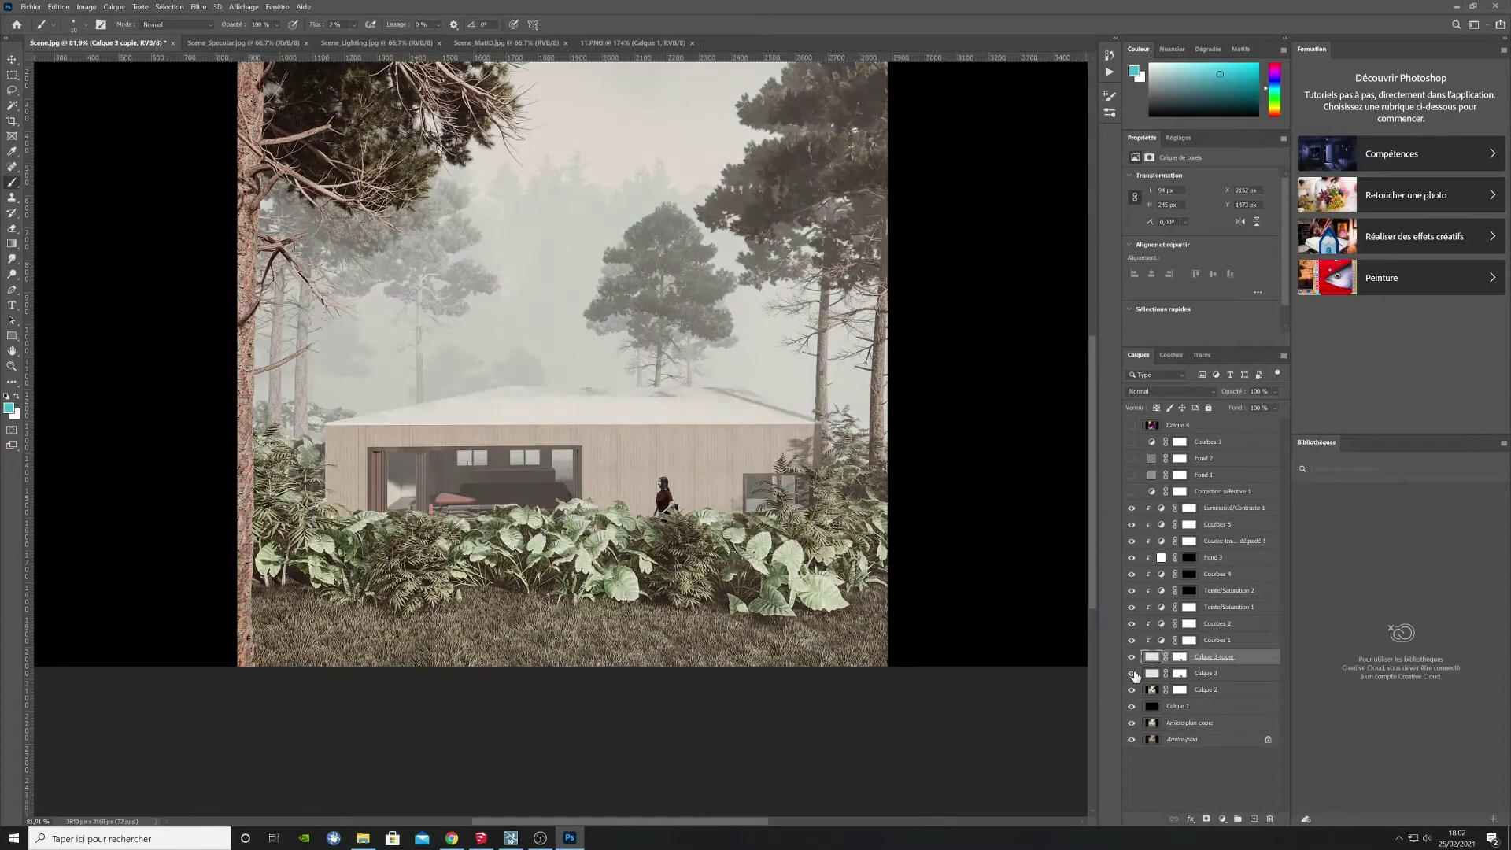
# Step: Apply a Flou directionnel to the woman's duplicate layer Calque 3 copie
pyautogui.click(199, 8)
pyautogui.moveTo(237, 152)
pyautogui.click(378, 216)
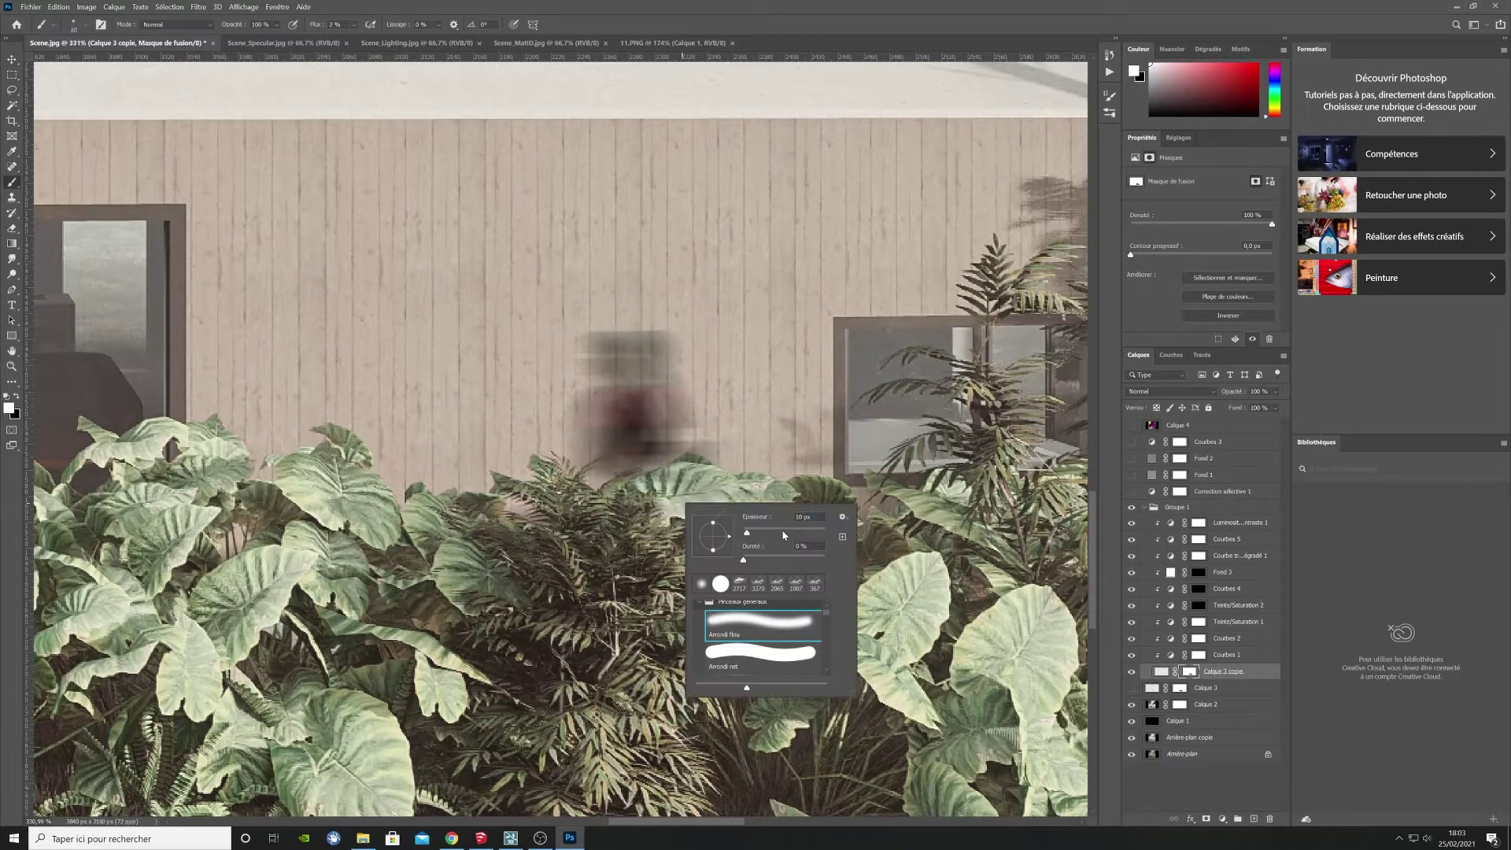
# Step: Paint on the blurred woman's layer mask at 100 % flow to hide her blur where it spills over the foliage
pyautogui.click(783, 535)
pyautogui.click(354, 25)
pyautogui.moveTo(357, 39); pyautogui.dragTo(418, 40)
pyautogui.press('x')
pyautogui.moveTo(646, 504); pyautogui.dragTo(667, 493)
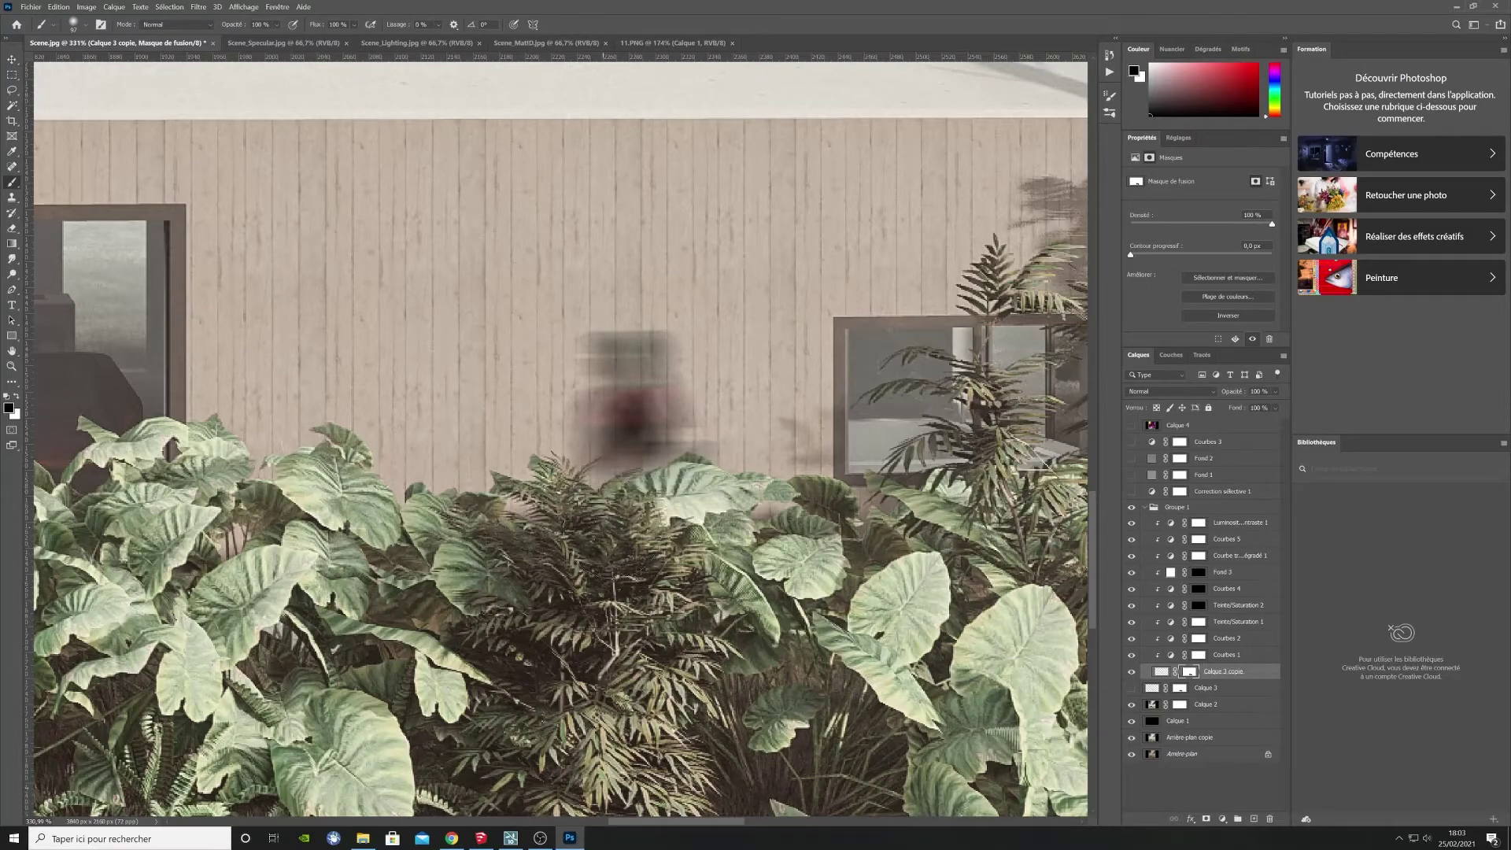
pyautogui.keyDown('alt'); pyautogui.scroll(10, 600, 521); pyautogui.keyUp('alt')
pyautogui.rightClick(600, 518)
pyautogui.moveTo(701, 550); pyautogui.dragTo(666, 550)
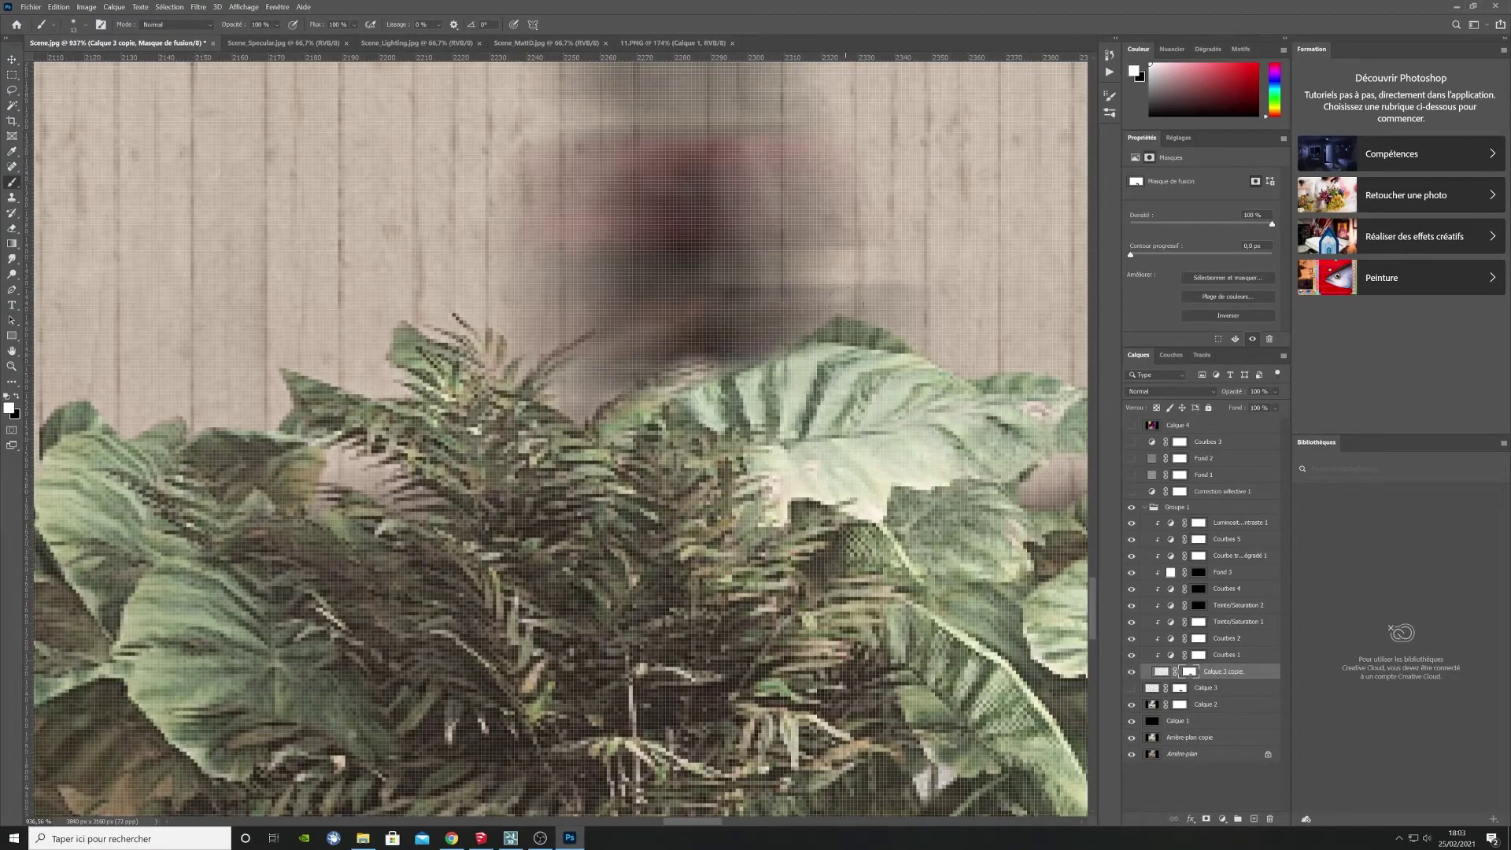
pyautogui.keyDown('alt'); pyautogui.scroll(-10, 646, 504); pyautogui.keyUp('alt')
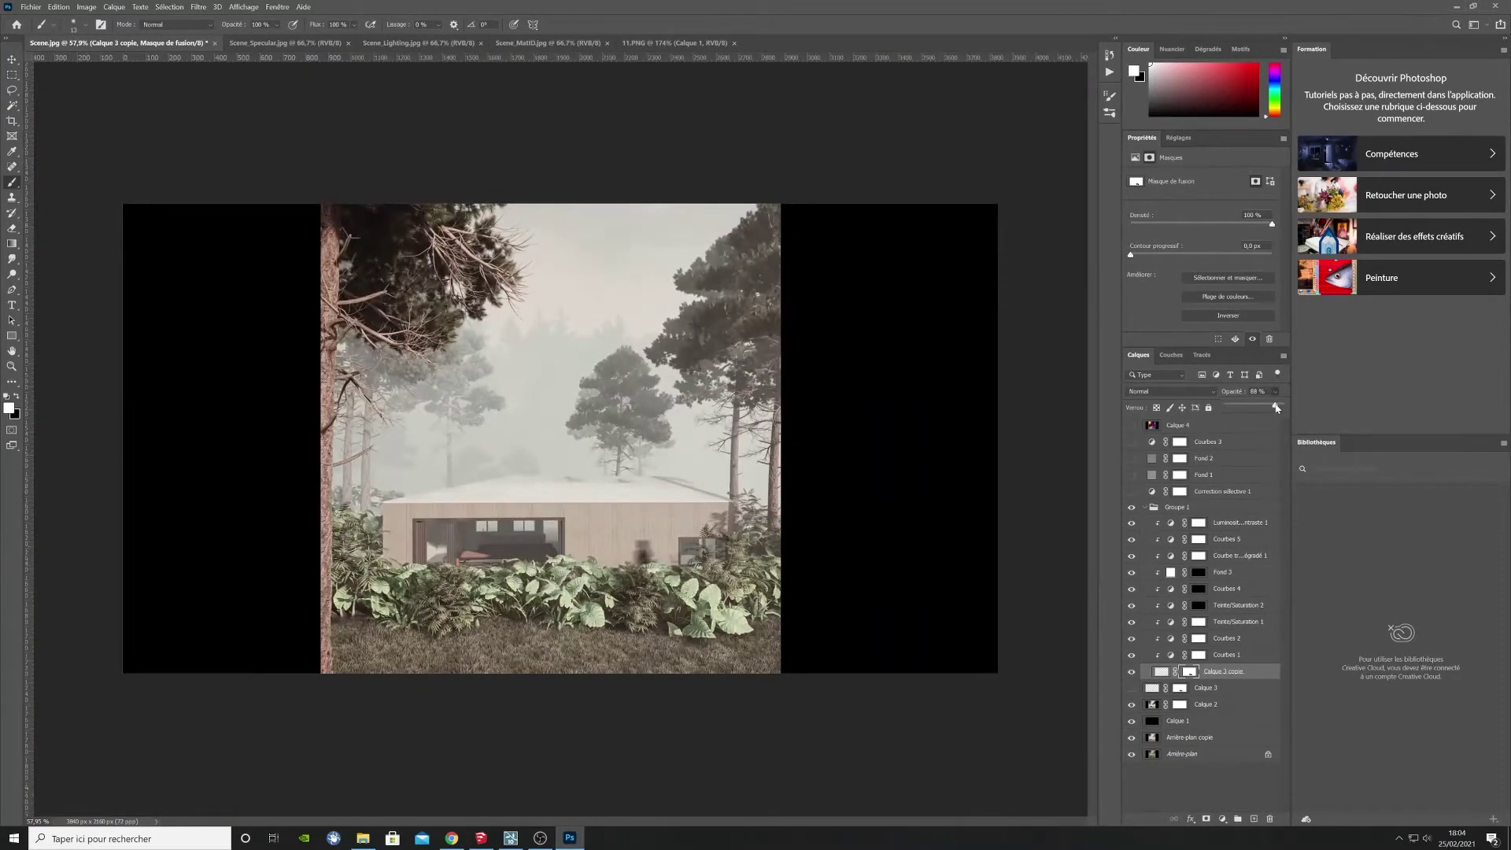
# Step: Collapse the woman's group and add a Correspondance de couleur adjustment layer above it
pyautogui.click(1145, 508)
pyautogui.click(1232, 511)
pyautogui.click(1222, 820)
pyautogui.click(1277, 753)
pyautogui.keyDown('alt'); pyautogui.scroll(2, 587, 461); pyautogui.keyUp('alt')
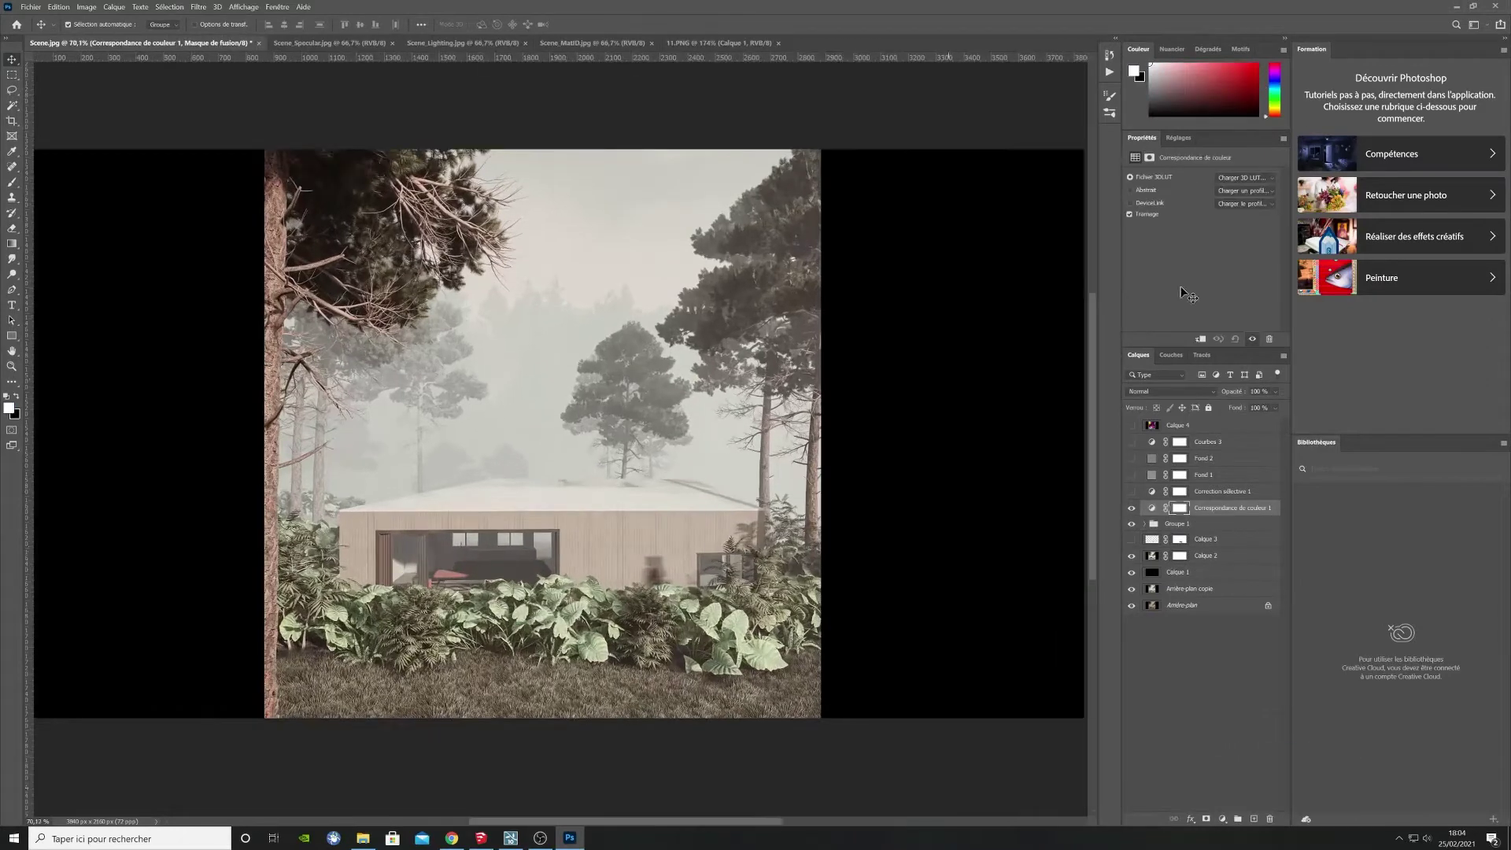
# Step: Try the 3D LUTs 2Strip, Crisp_Warm, Crisp_Winter and Fuji ETERNA 250D Fuji 3510 on the colour lookup layer
pyautogui.click(1245, 178)
pyautogui.click(1250, 206)
pyautogui.click(1267, 181)
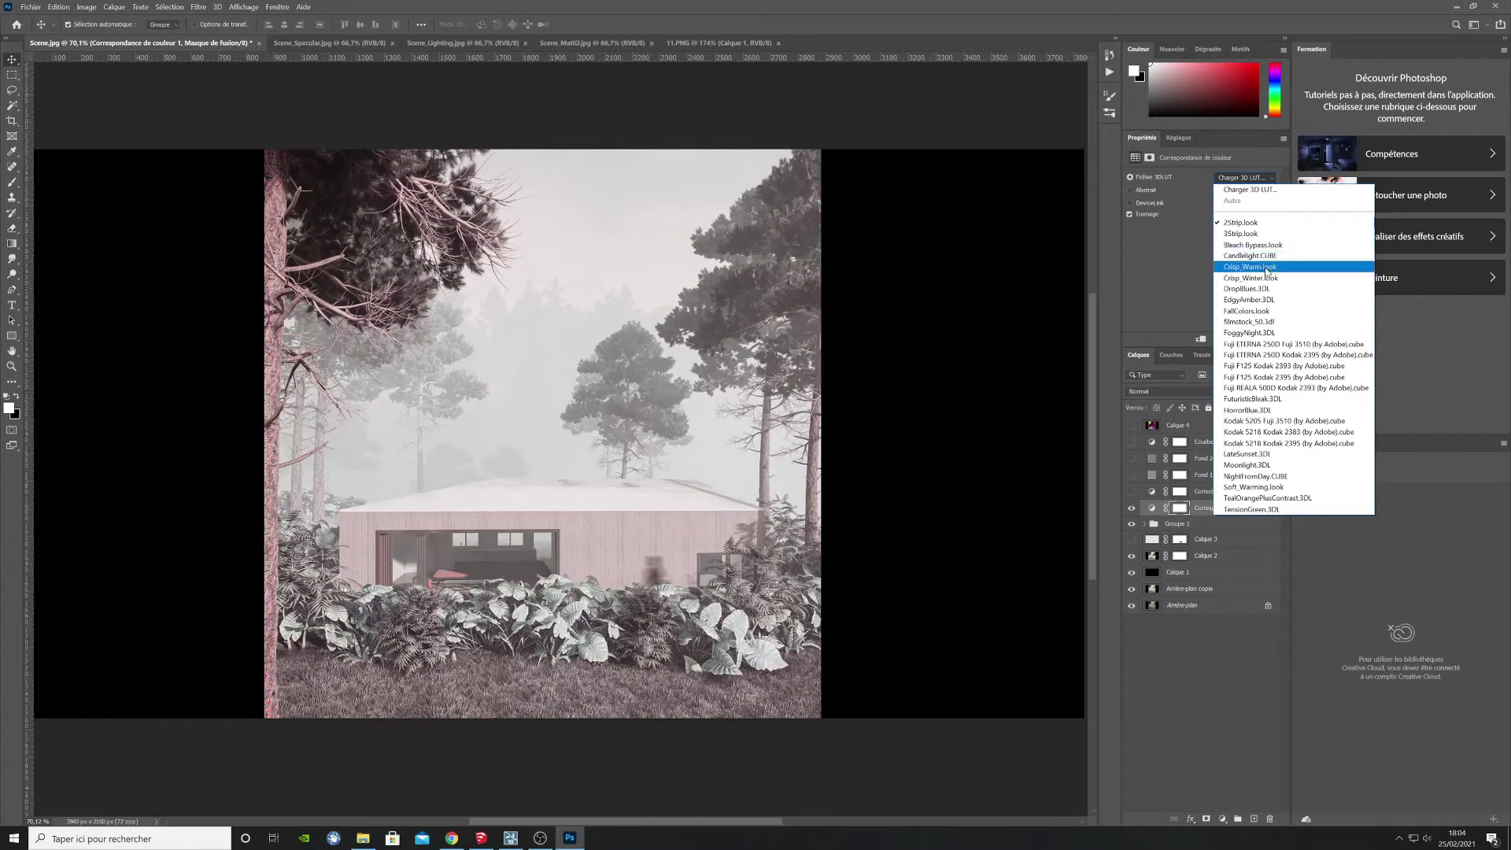
pyautogui.click(1267, 268)
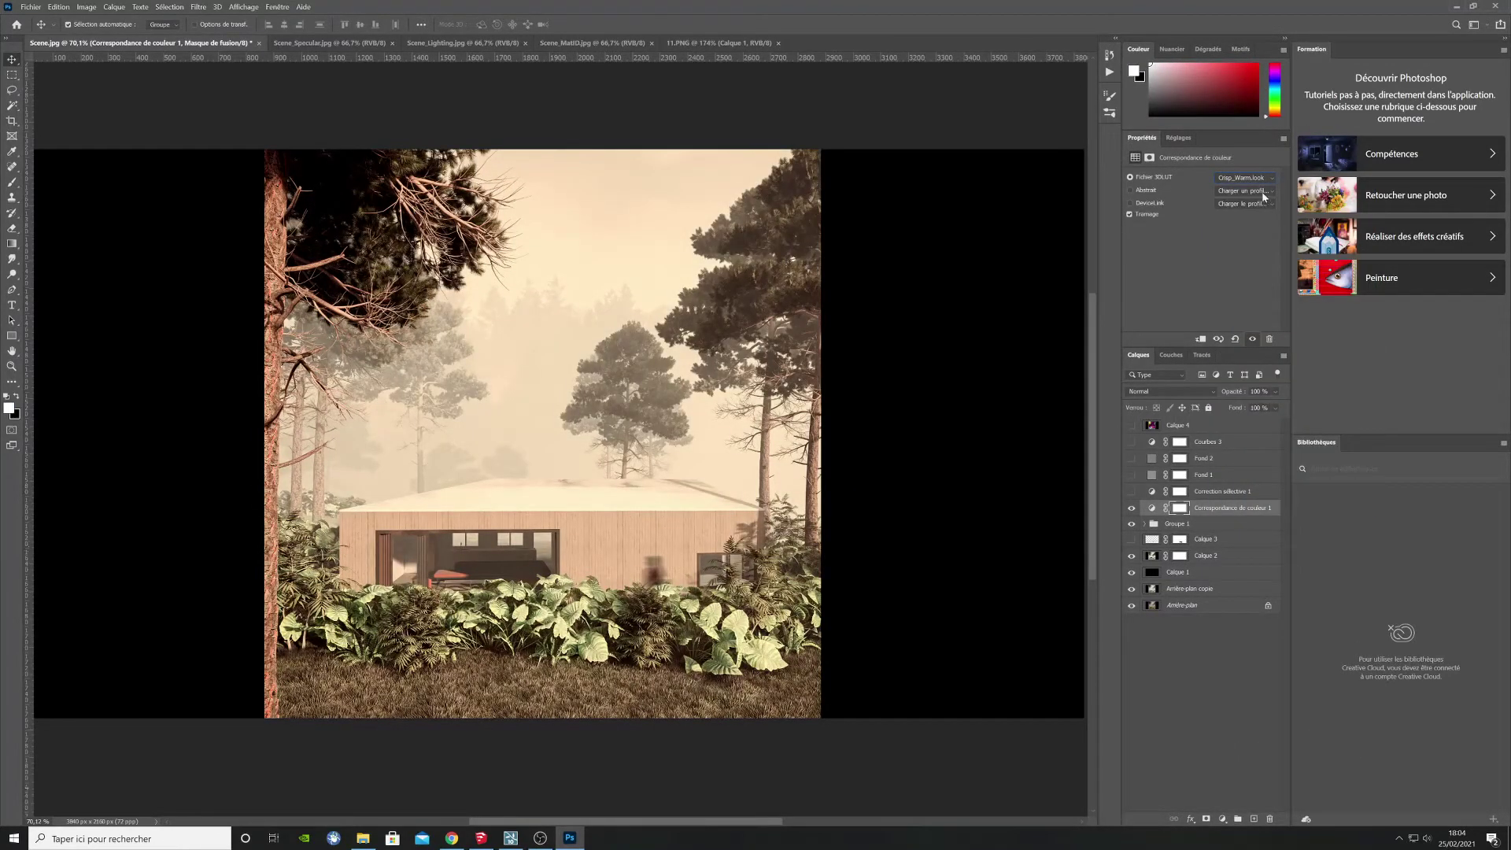
pyautogui.click(1266, 180)
pyautogui.scroll(1, 1264, 236)
pyautogui.click(1265, 272)
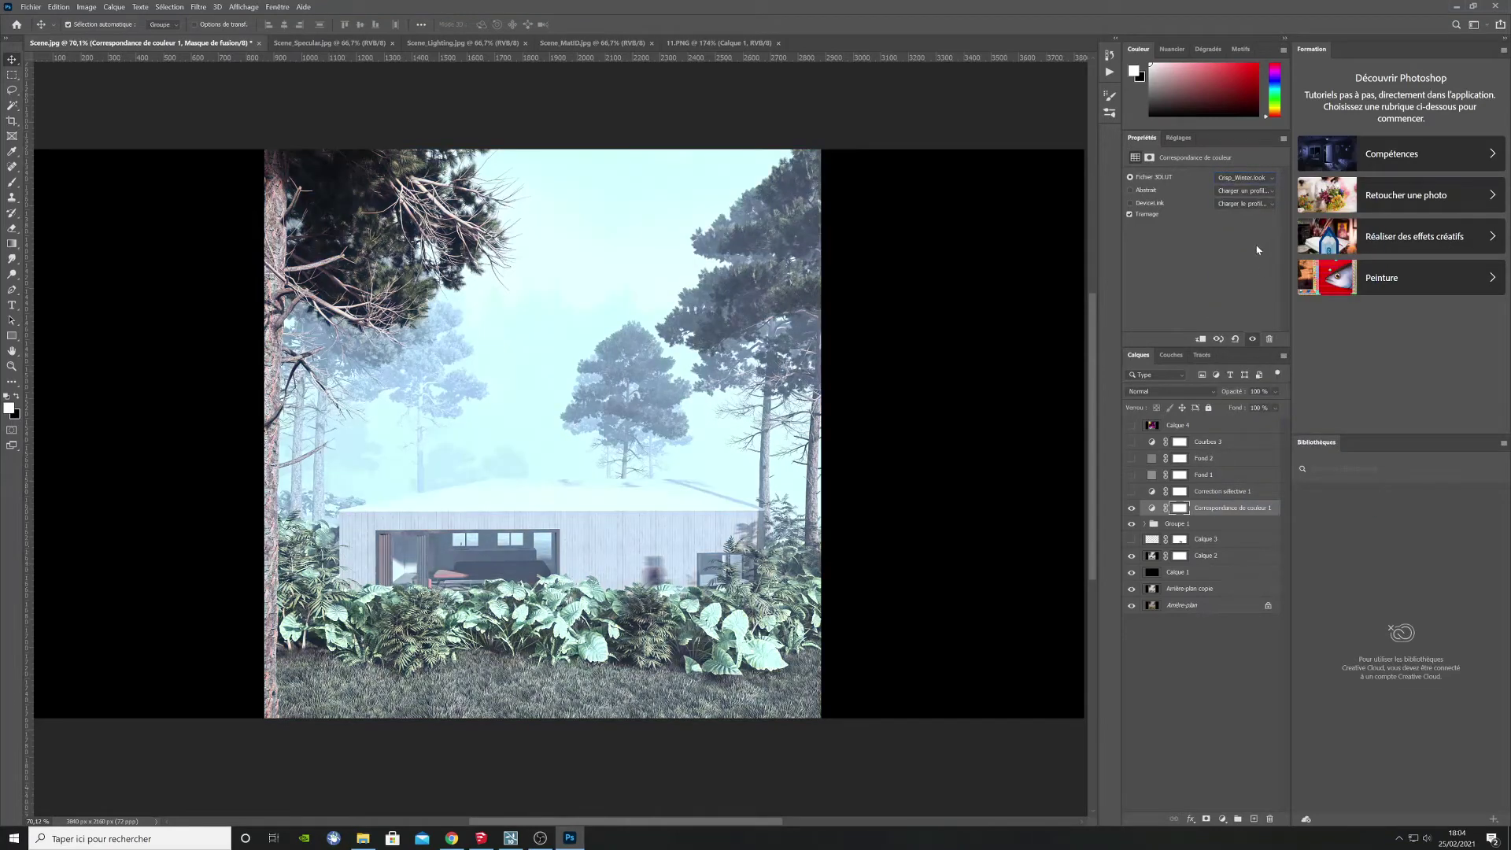
pyautogui.click(1257, 180)
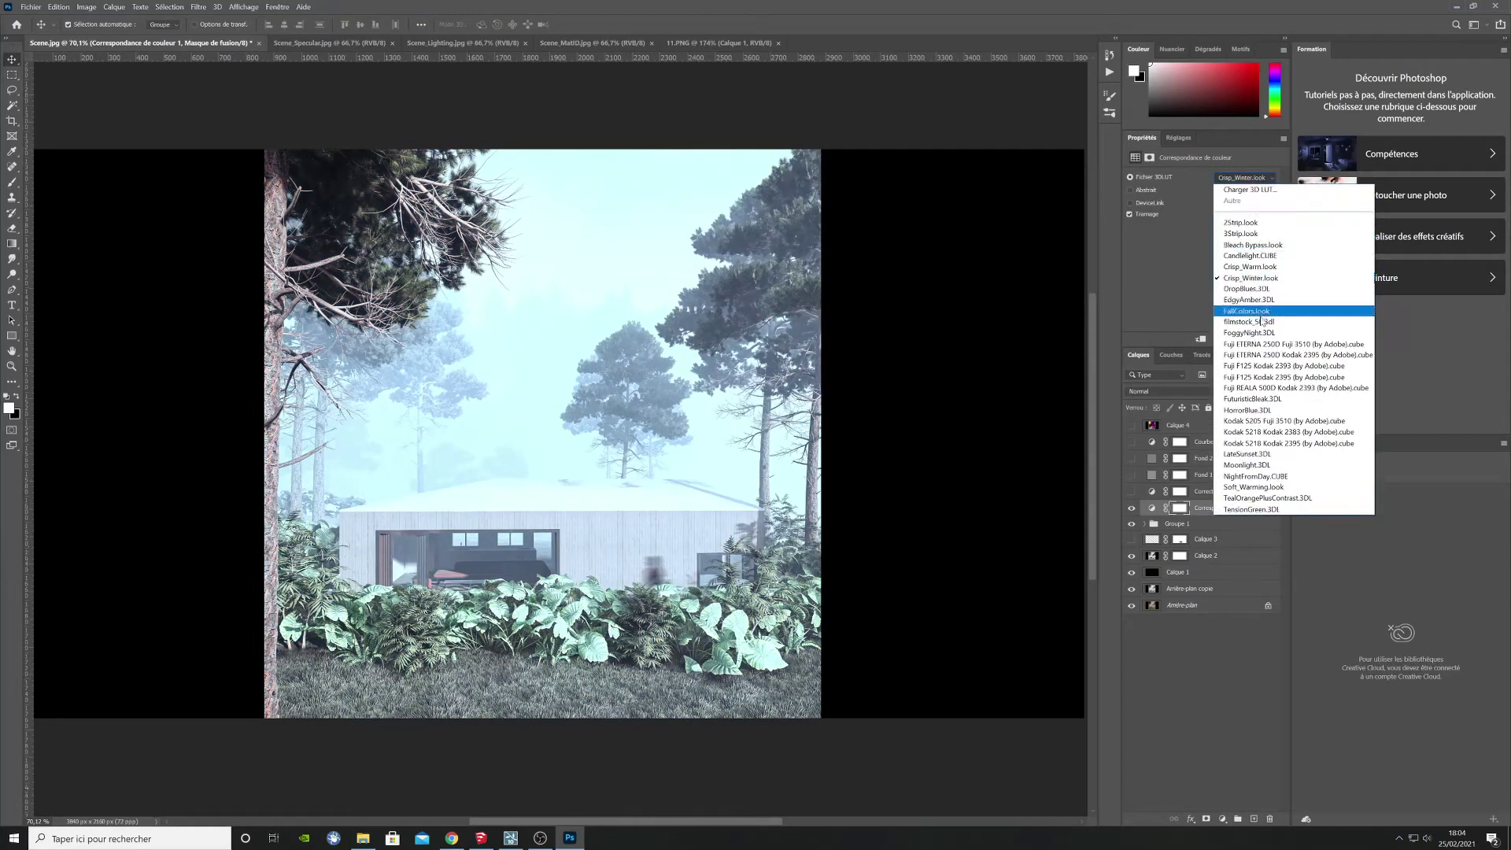
pyautogui.click(1263, 345)
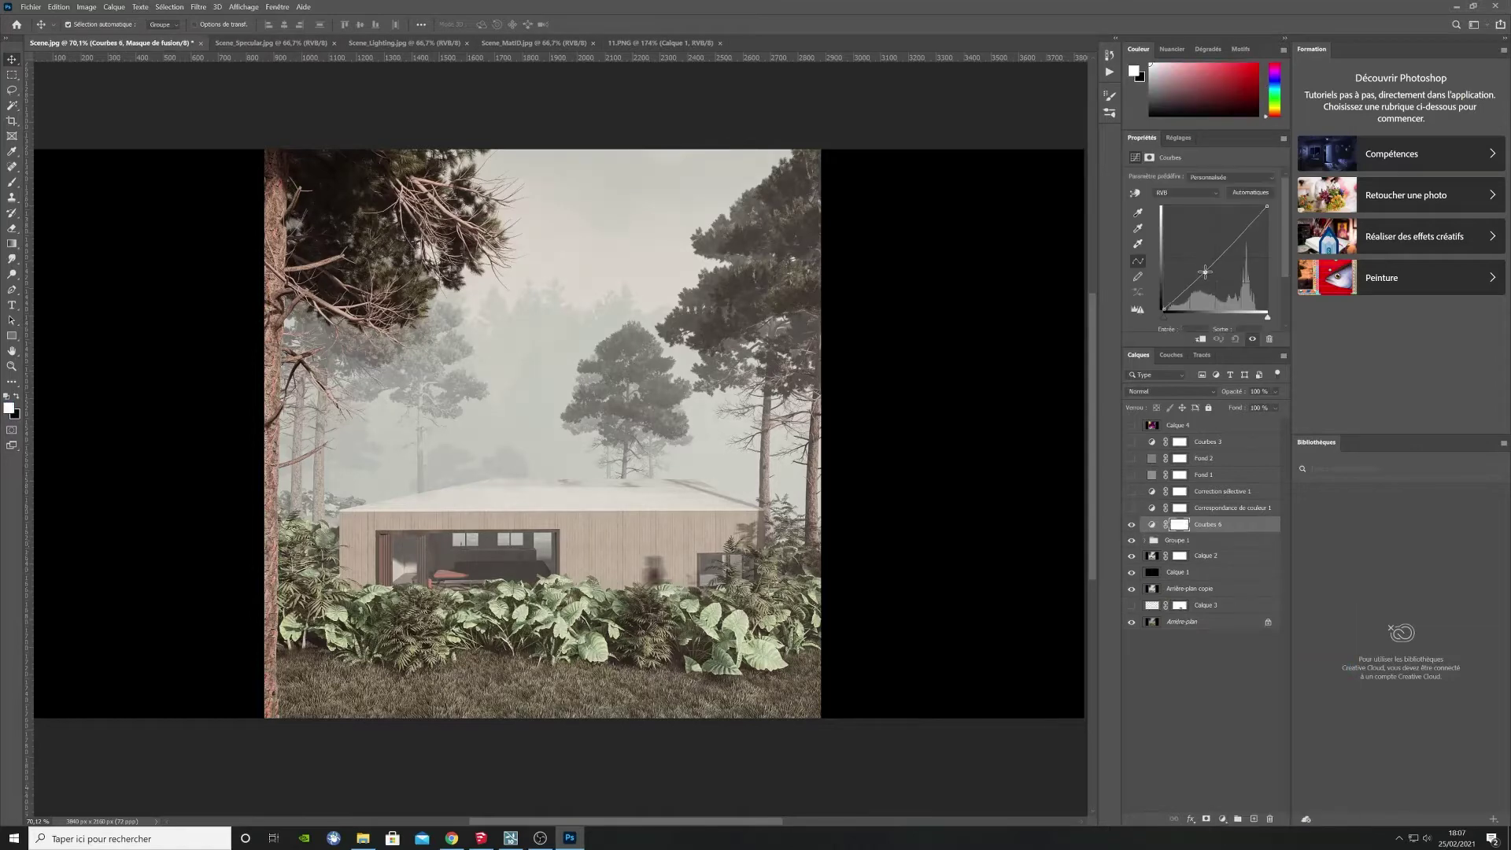
# Step: Pull the Courbes 6 curve down in the shadows to darken the image
pyautogui.moveTo(1205, 272); pyautogui.dragTo(1184, 293)
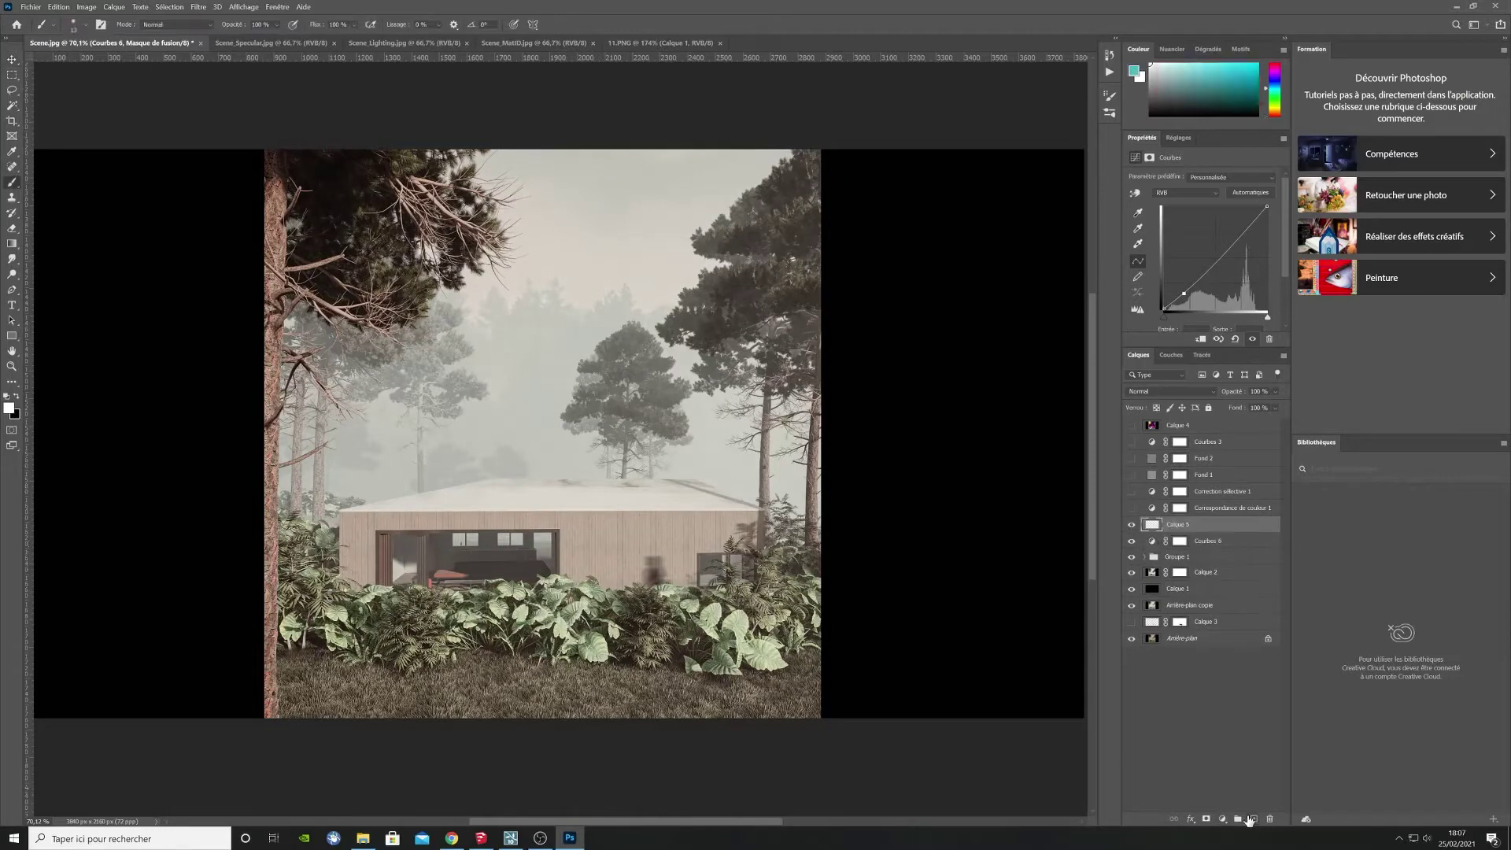
# Step: Choose the Fog 1 brush to paint mist on the new layer Calque 5
pyautogui.click(53, 24)
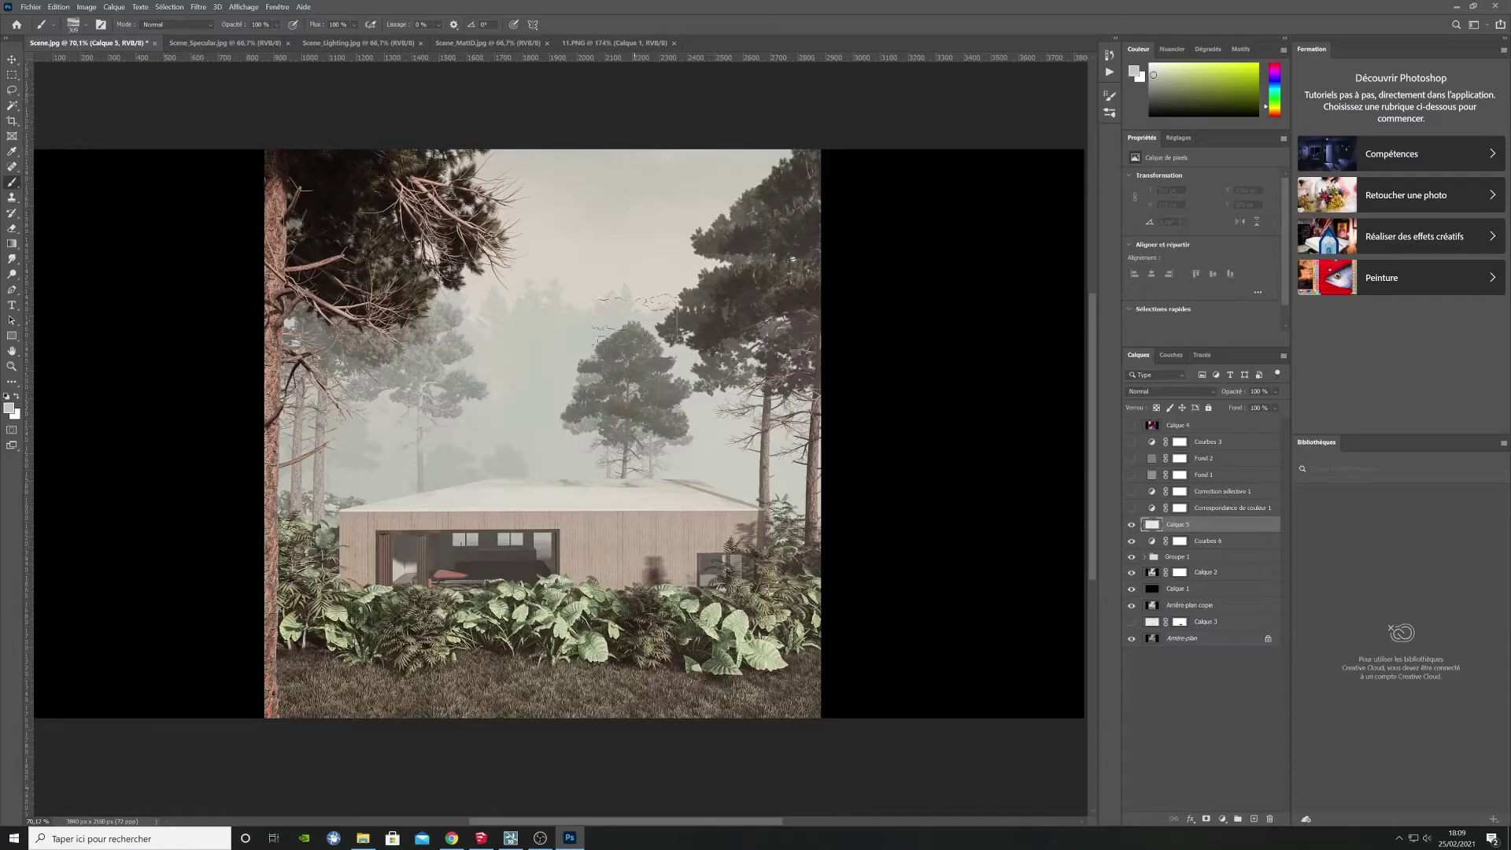
pyautogui.rightClick(535, 340)
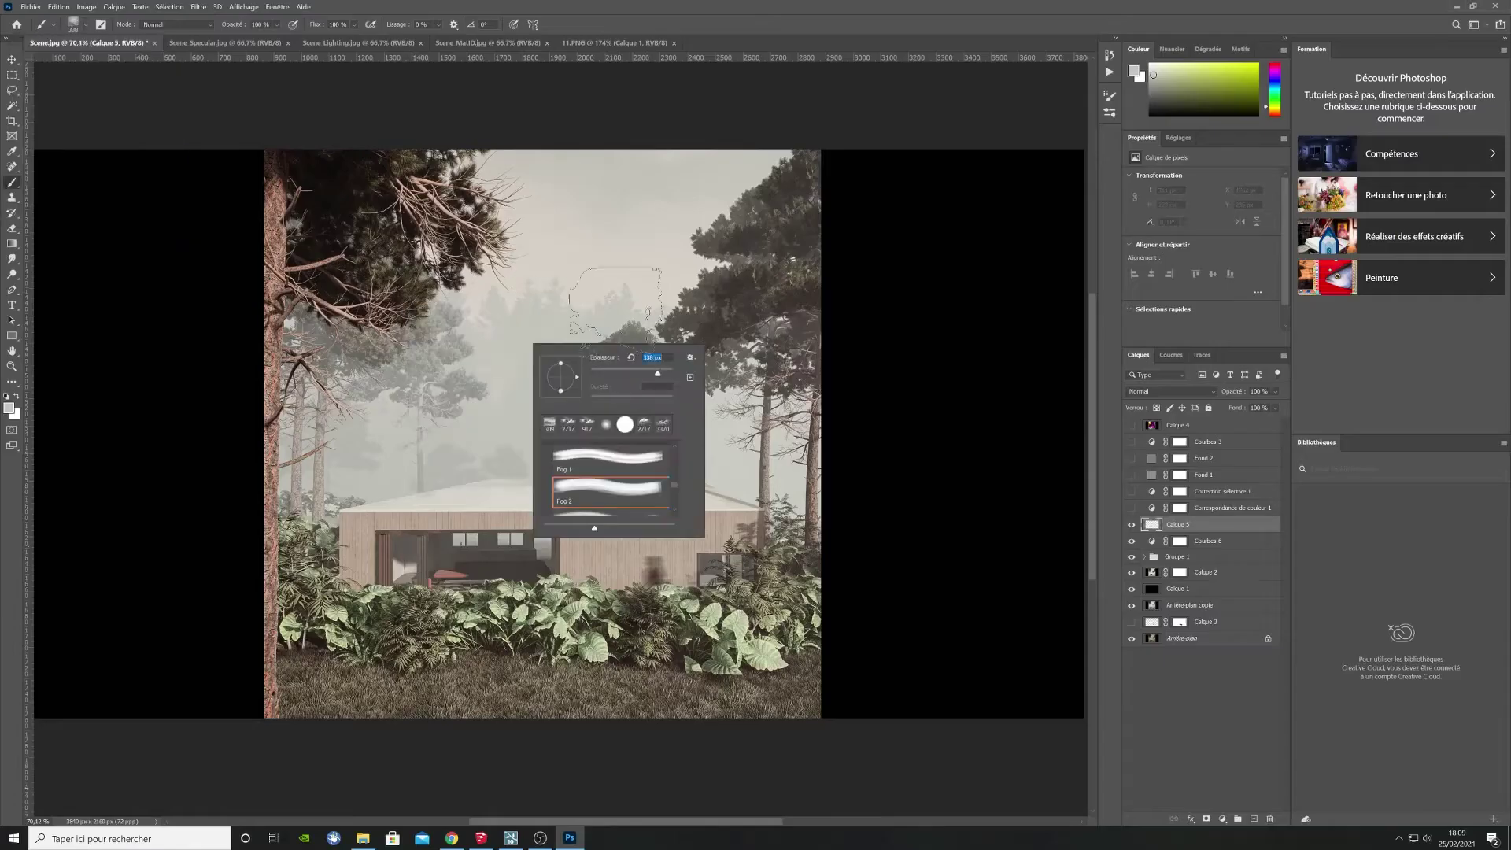
pyautogui.doubleClick(622, 465)
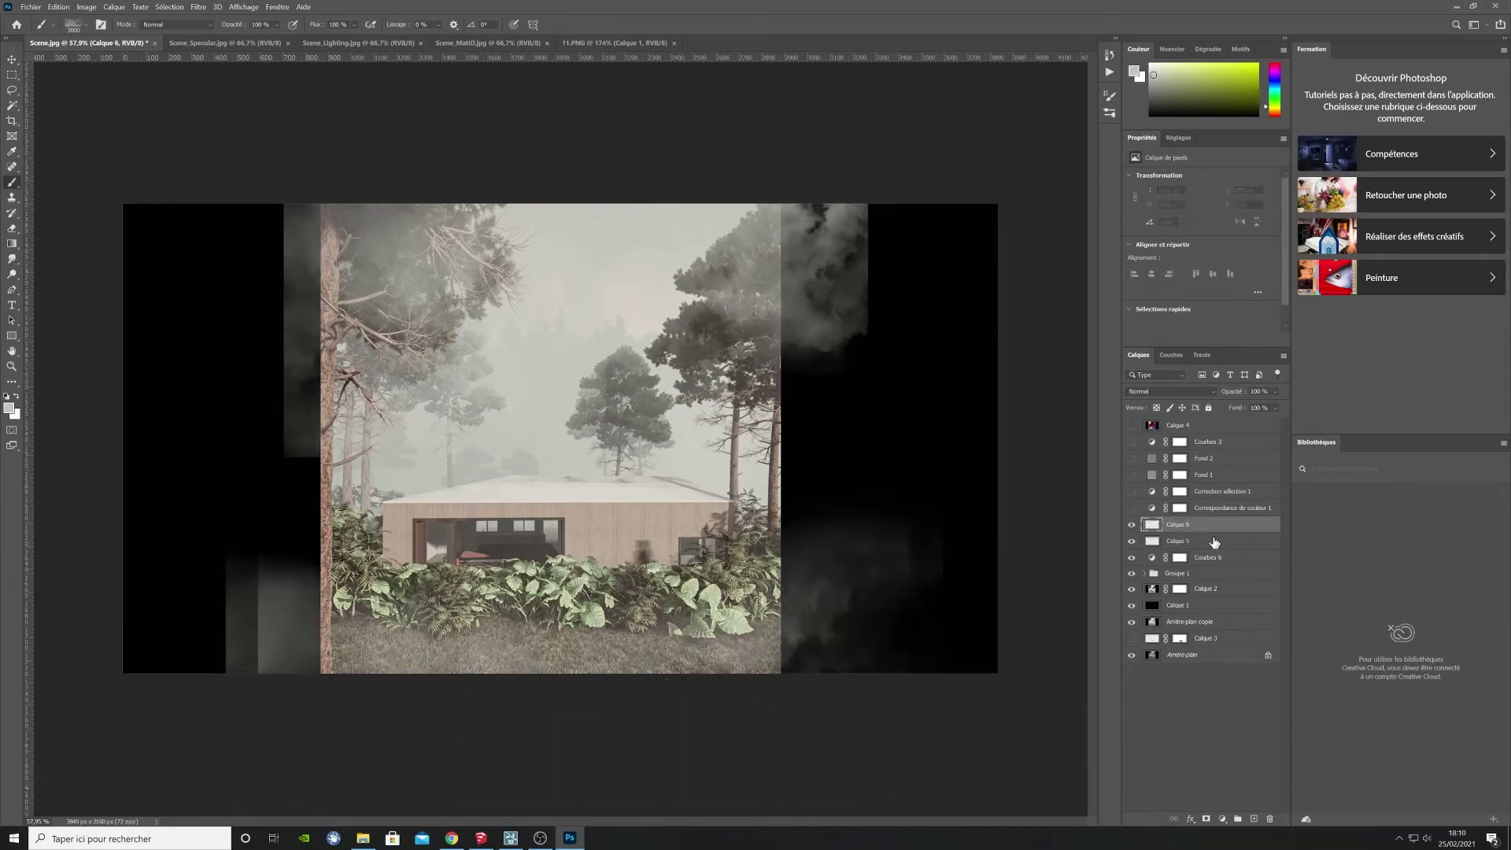
# Step: Lower the opacity of fog layer Calque 5 to about 55 % and add more fog on Calque 6 in a sampled tone
pyautogui.moveTo(1275, 391); pyautogui.dragTo(1259, 406)
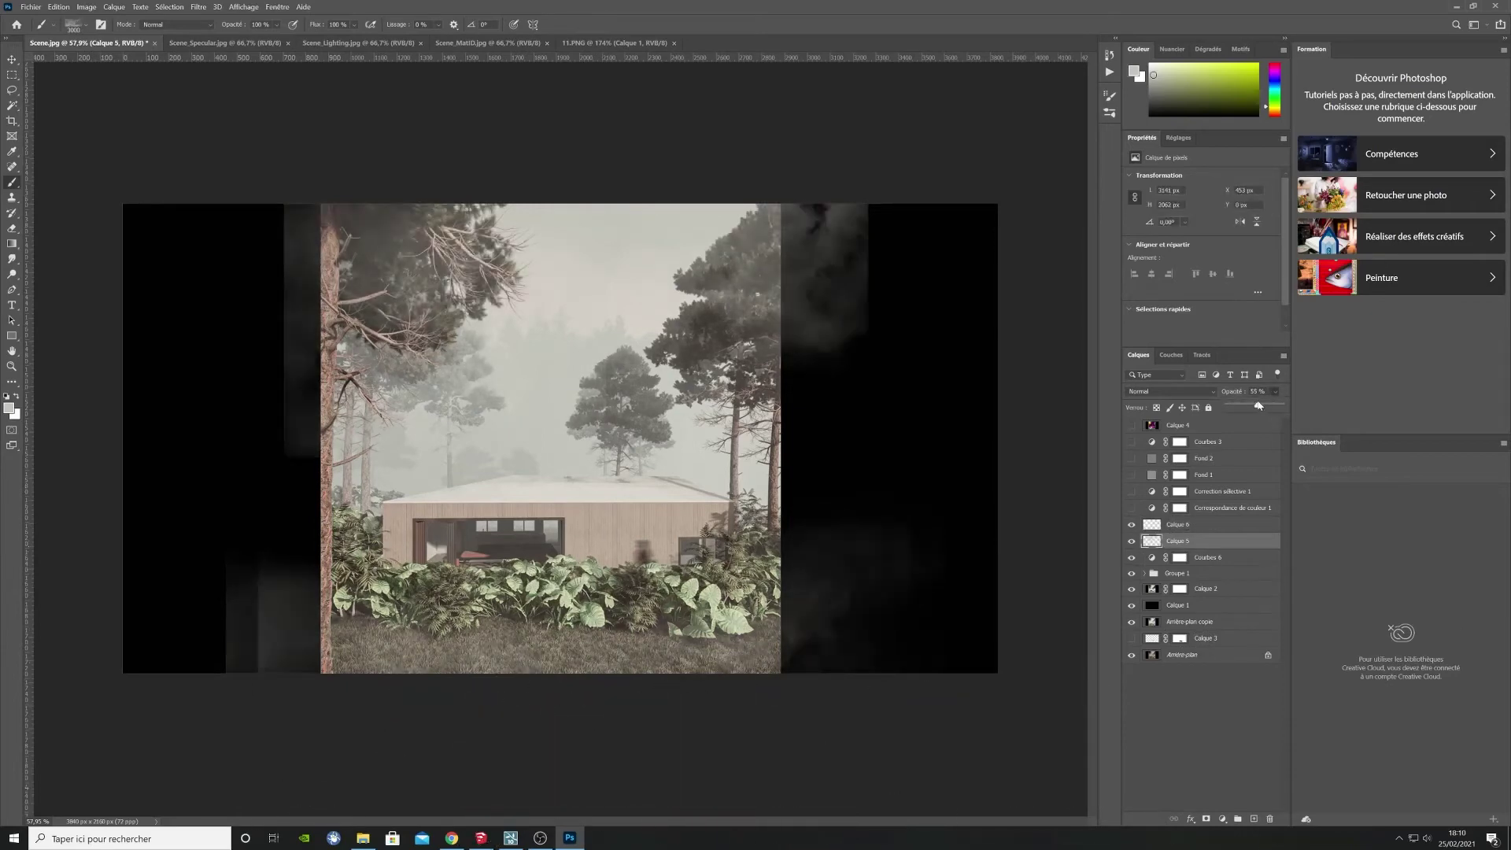
pyautogui.keyDown('alt'); pyautogui.moveTo(398, 479); pyautogui.dragTo(422, 540); pyautogui.keyUp('alt')
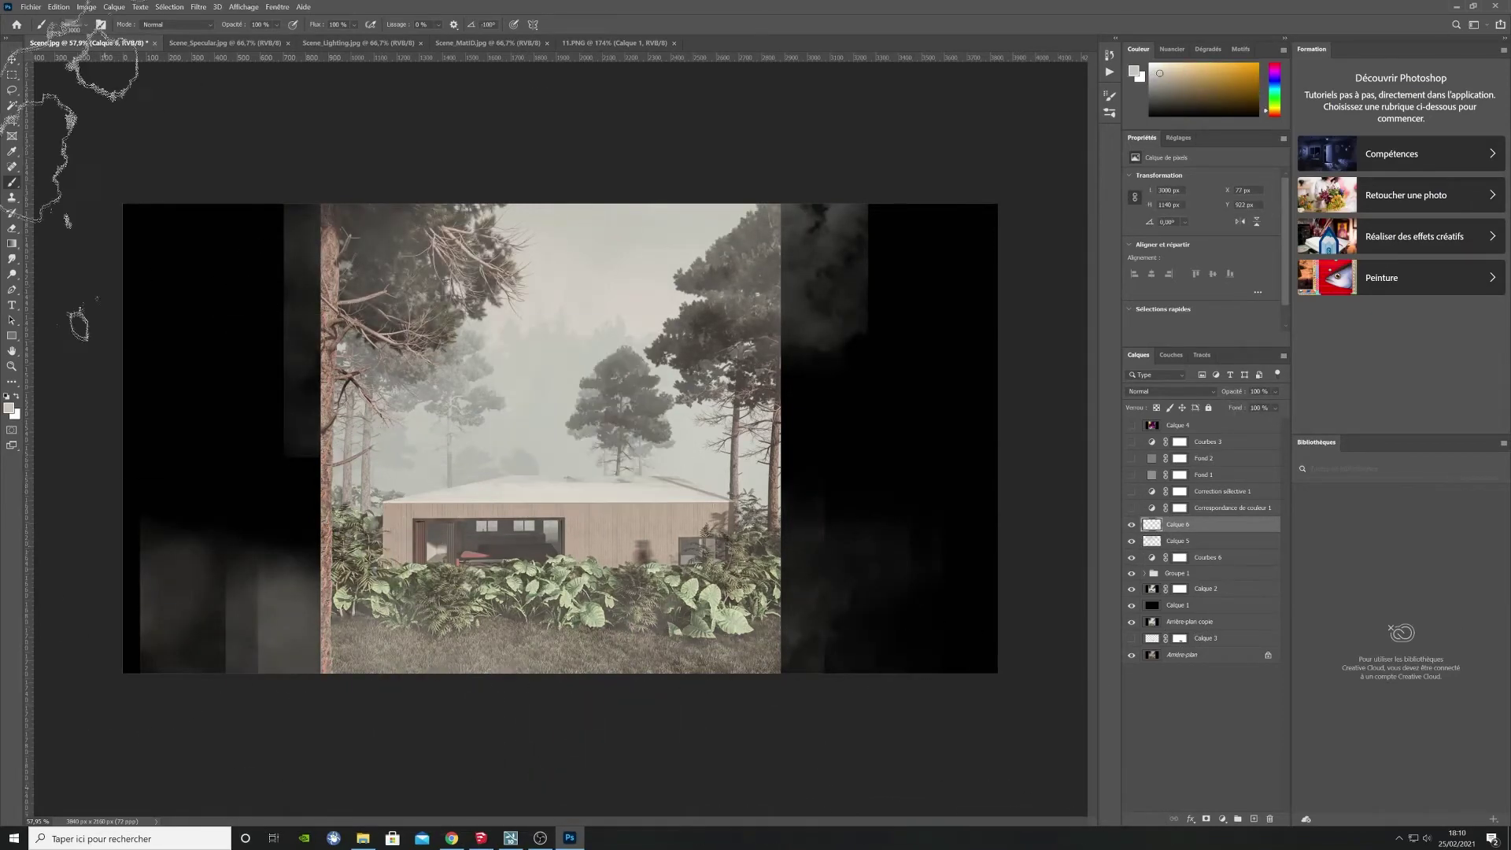
pyautogui.click(73, 24)
pyautogui.press('Return')
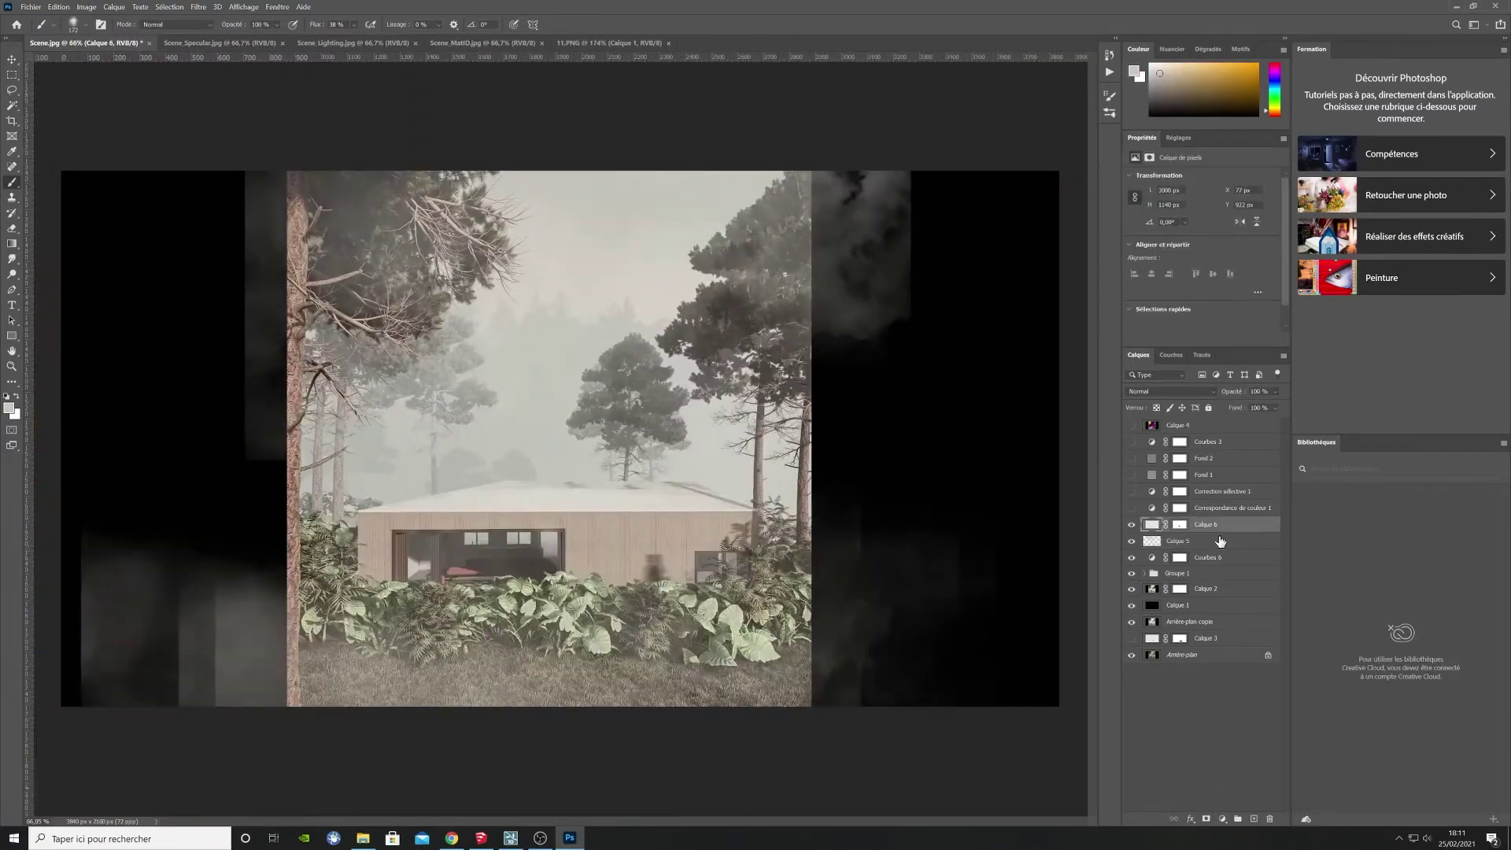
# Step: Select the black border left of the image and mask out the fog there on Calque 5 and Calque 6
pyautogui.press('l')
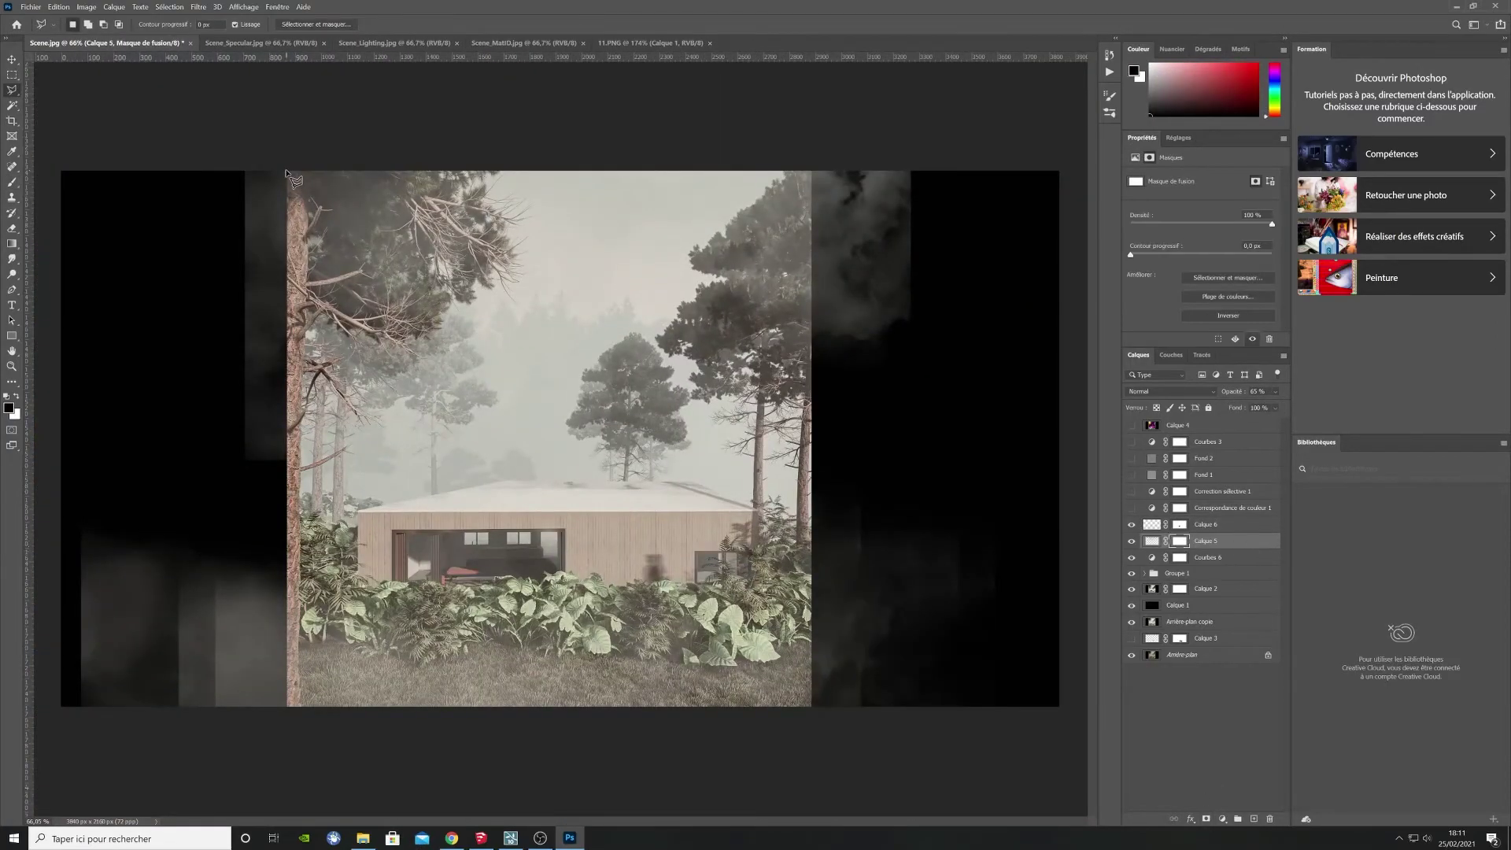
pyautogui.click(288, 164)
pyautogui.press('b')
pyautogui.rightClick(189, 242)
pyautogui.click(85, 24)
pyautogui.click(107, 191)
pyautogui.moveTo(268, 188); pyautogui.dragTo(330, 664)
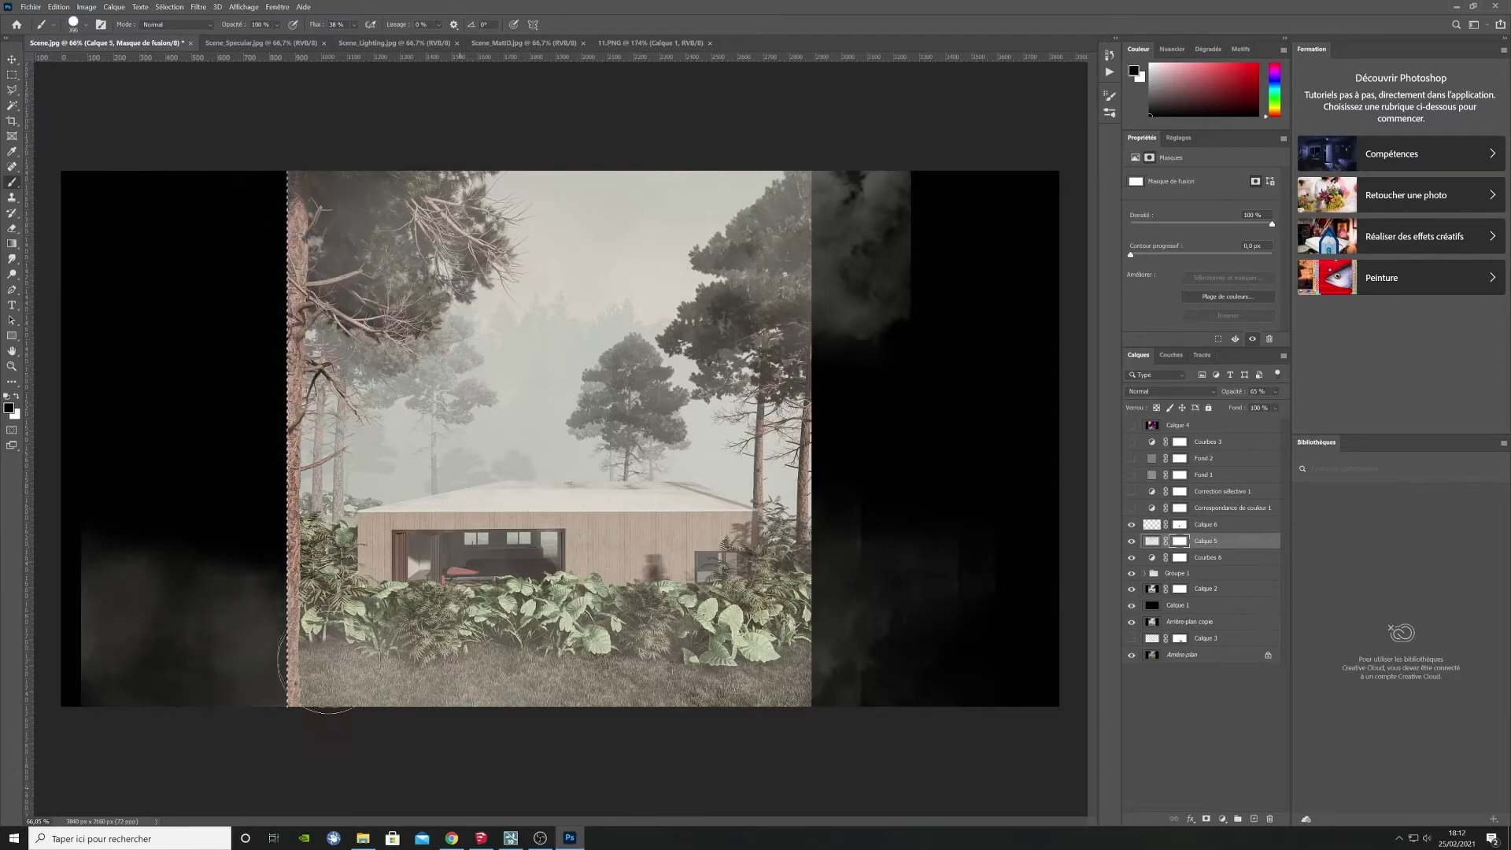
pyautogui.click(1179, 524)
pyautogui.moveTo(252, 449); pyautogui.dragTo(146, 694)
# Step: Mask out the fog over the black border right of the image on both fog layers
pyautogui.press('b')
pyautogui.moveTo(823, 189); pyautogui.dragTo(871, 732)
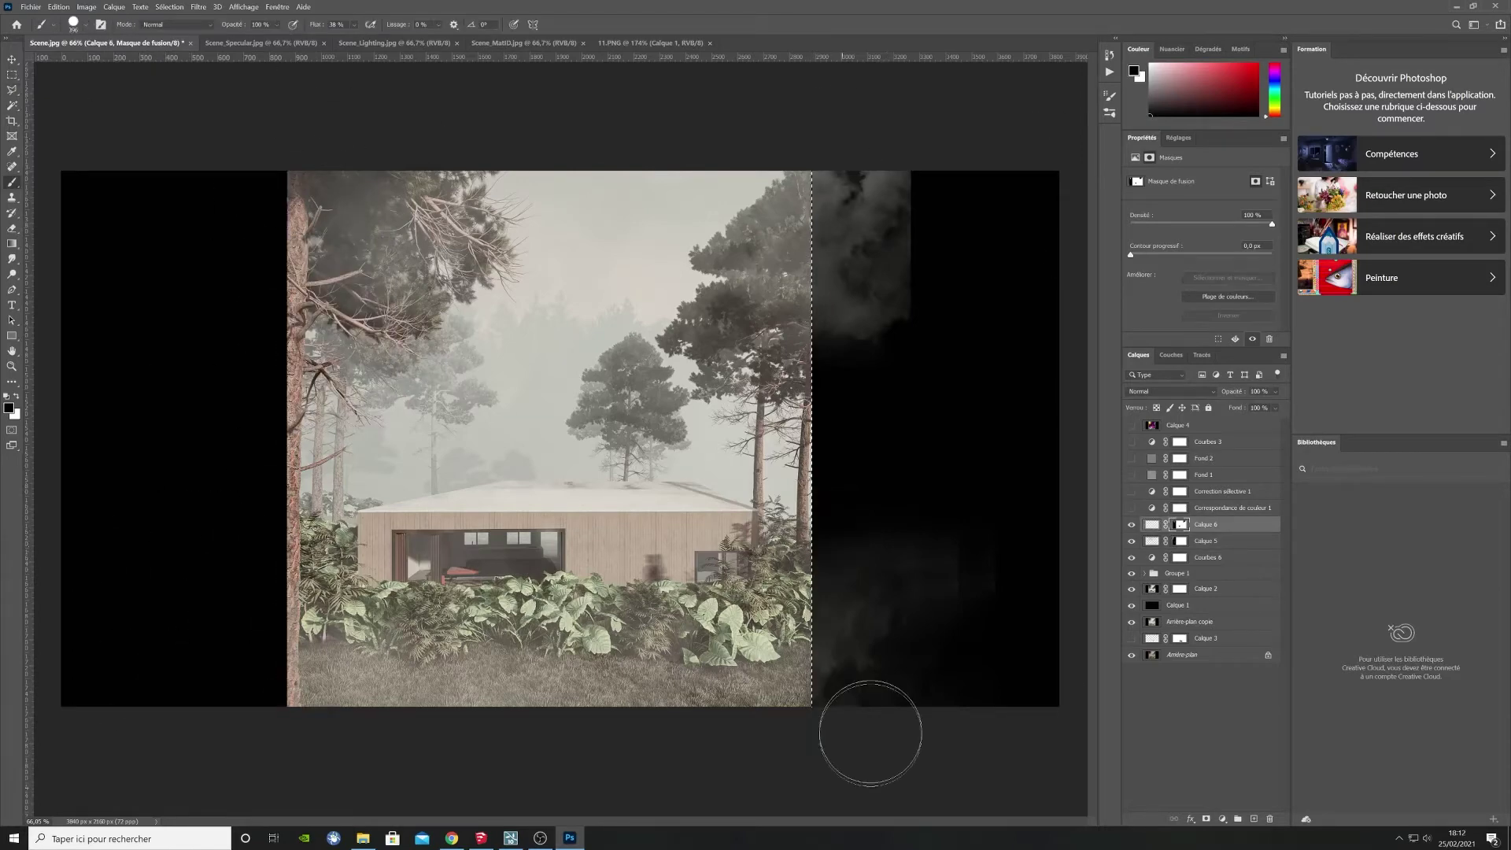
pyautogui.click(1179, 541)
pyautogui.moveTo(866, 205); pyautogui.dragTo(853, 573)
# Step: Raise the opacity of the lower fog layer, Calque 5
pyautogui.click(1152, 525)
pyautogui.click(1152, 541)
pyautogui.click(1275, 391)
pyautogui.moveTo(1263, 406); pyautogui.dragTo(1278, 407)
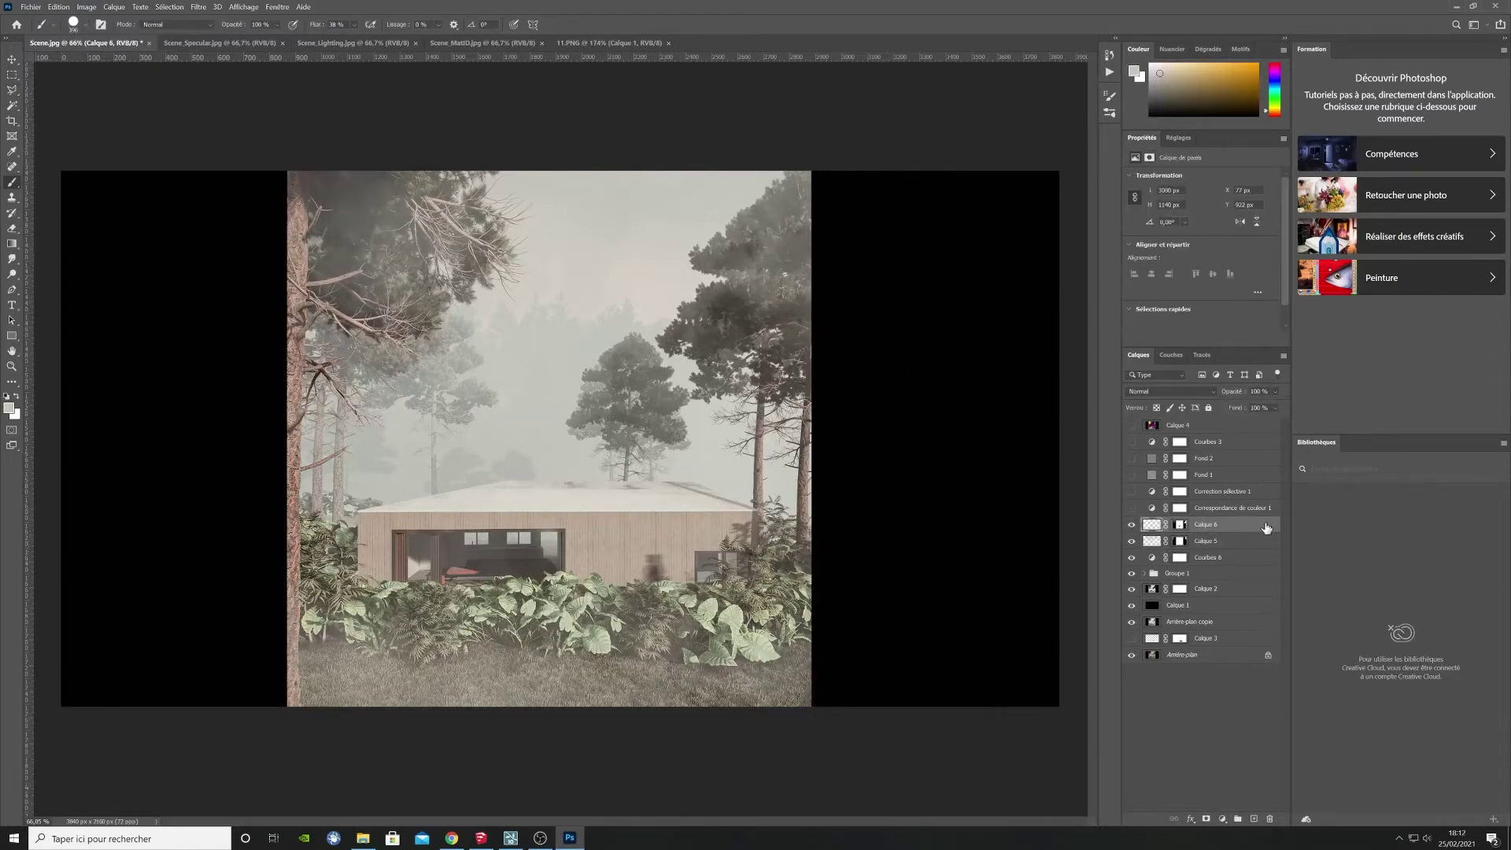
# Step: Duplicate fog layer Calque 6 and hide the two original fog layers
pyautogui.rightClick(1267, 529)
pyautogui.click(849, 245)
pyautogui.moveTo(1132, 541); pyautogui.dragTo(1132, 557)
# Step: Add an Incrustation couleur effect to the fog copy and sample overlay colours from the foliage and the wooden facade
pyautogui.doubleClick(1248, 531)
pyautogui.click(439, 279)
pyautogui.click(705, 164)
pyautogui.click(495, 603)
pyautogui.click(768, 647)
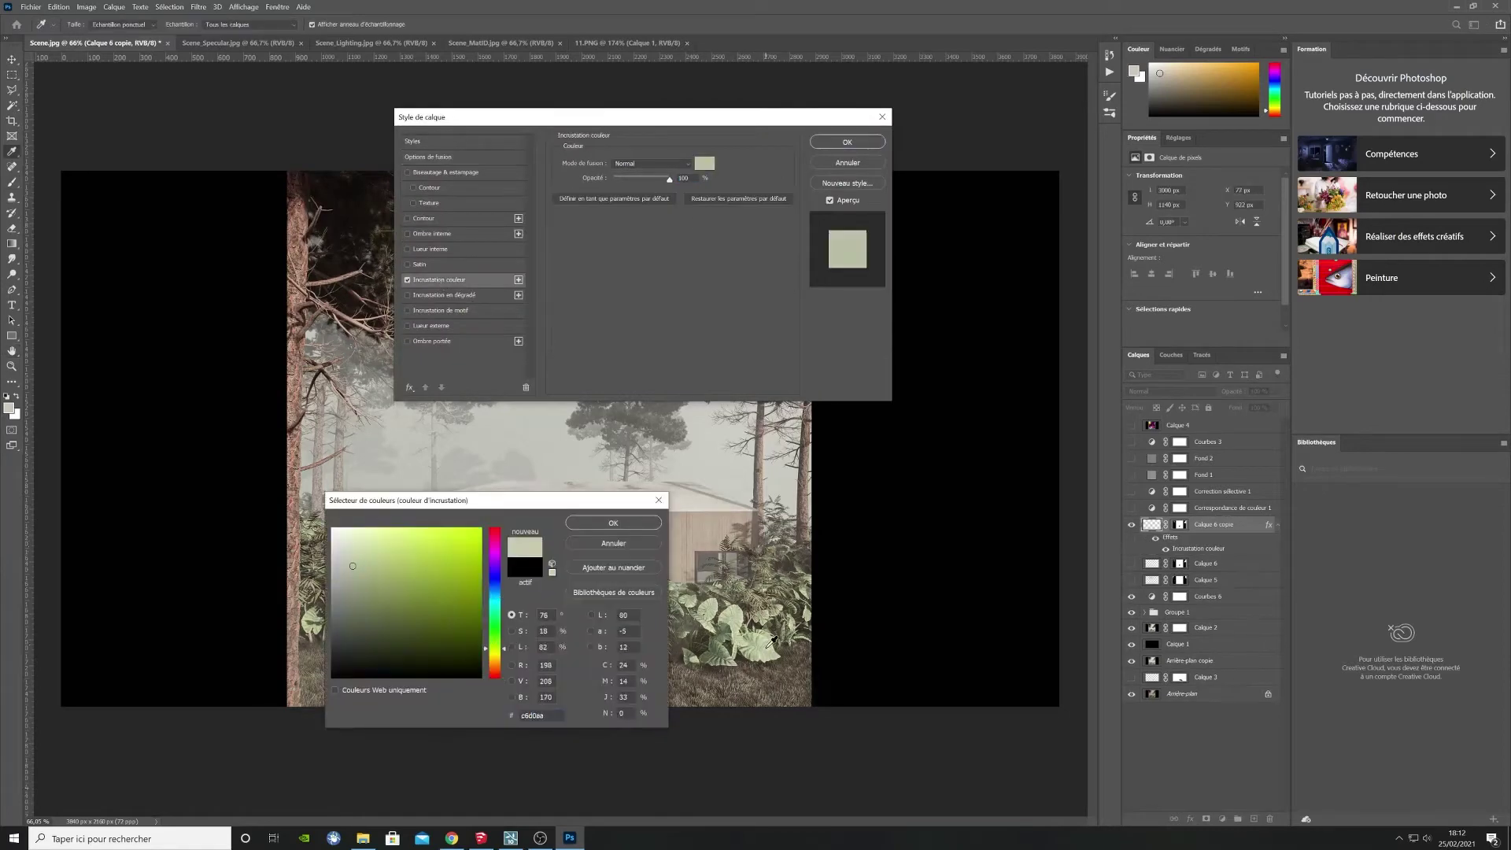
pyautogui.moveTo(433, 500); pyautogui.dragTo(558, 595)
pyautogui.click(388, 525)
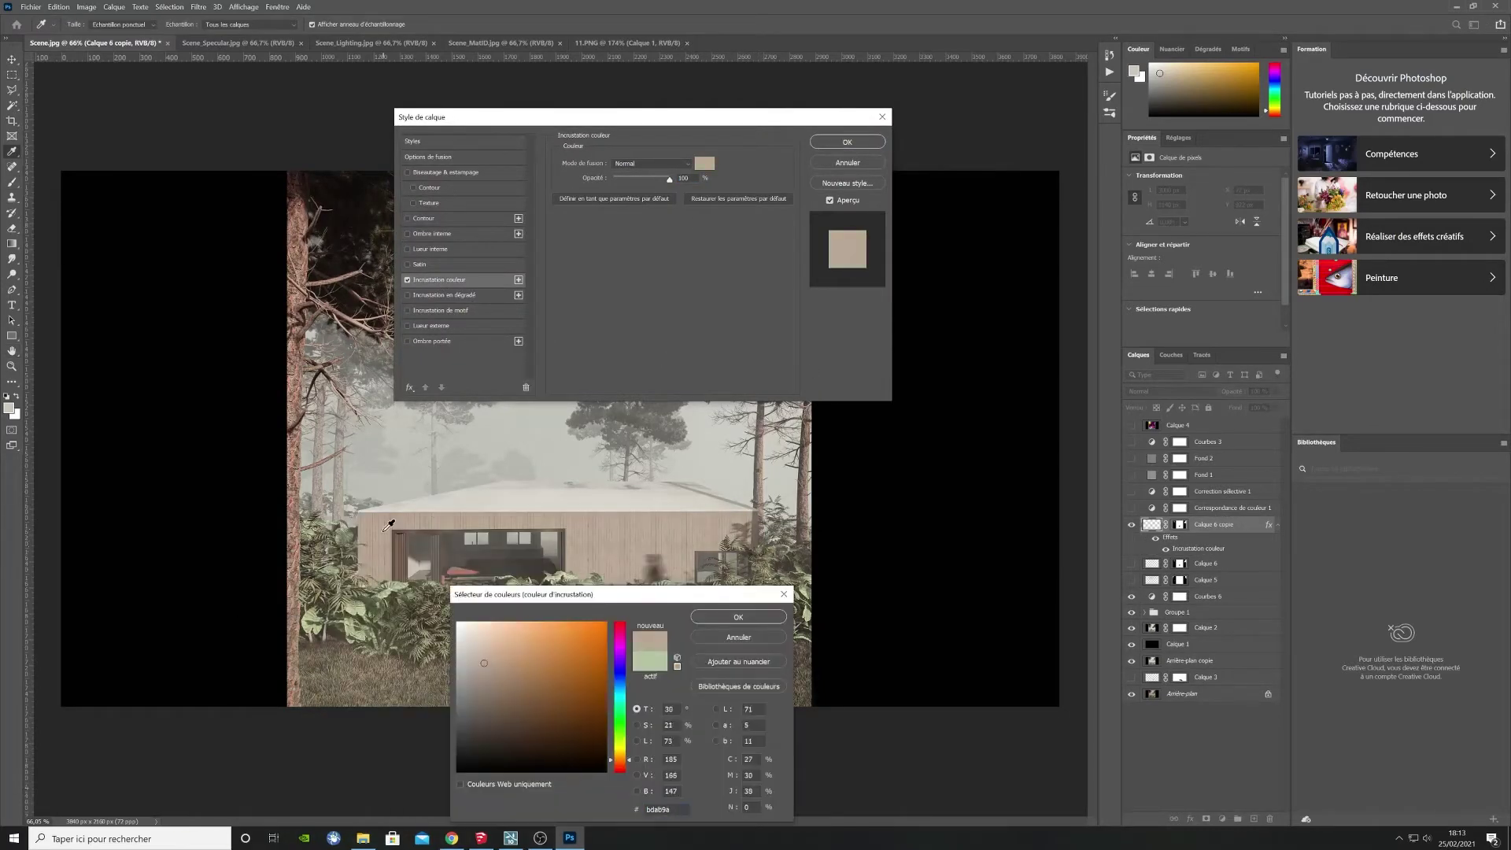
# Step: Try a neutral grey as the fog copy's overlay colour
pyautogui.click(620, 750)
pyautogui.moveTo(485, 662); pyautogui.dragTo(438, 680)
pyautogui.press('Return')
pyautogui.press('Return')
pyautogui.press('b')
# Step: Set the fog copy's Incrustation couleur to a very pale warm yellow
pyautogui.doubleClick(1262, 528)
pyautogui.click(704, 163)
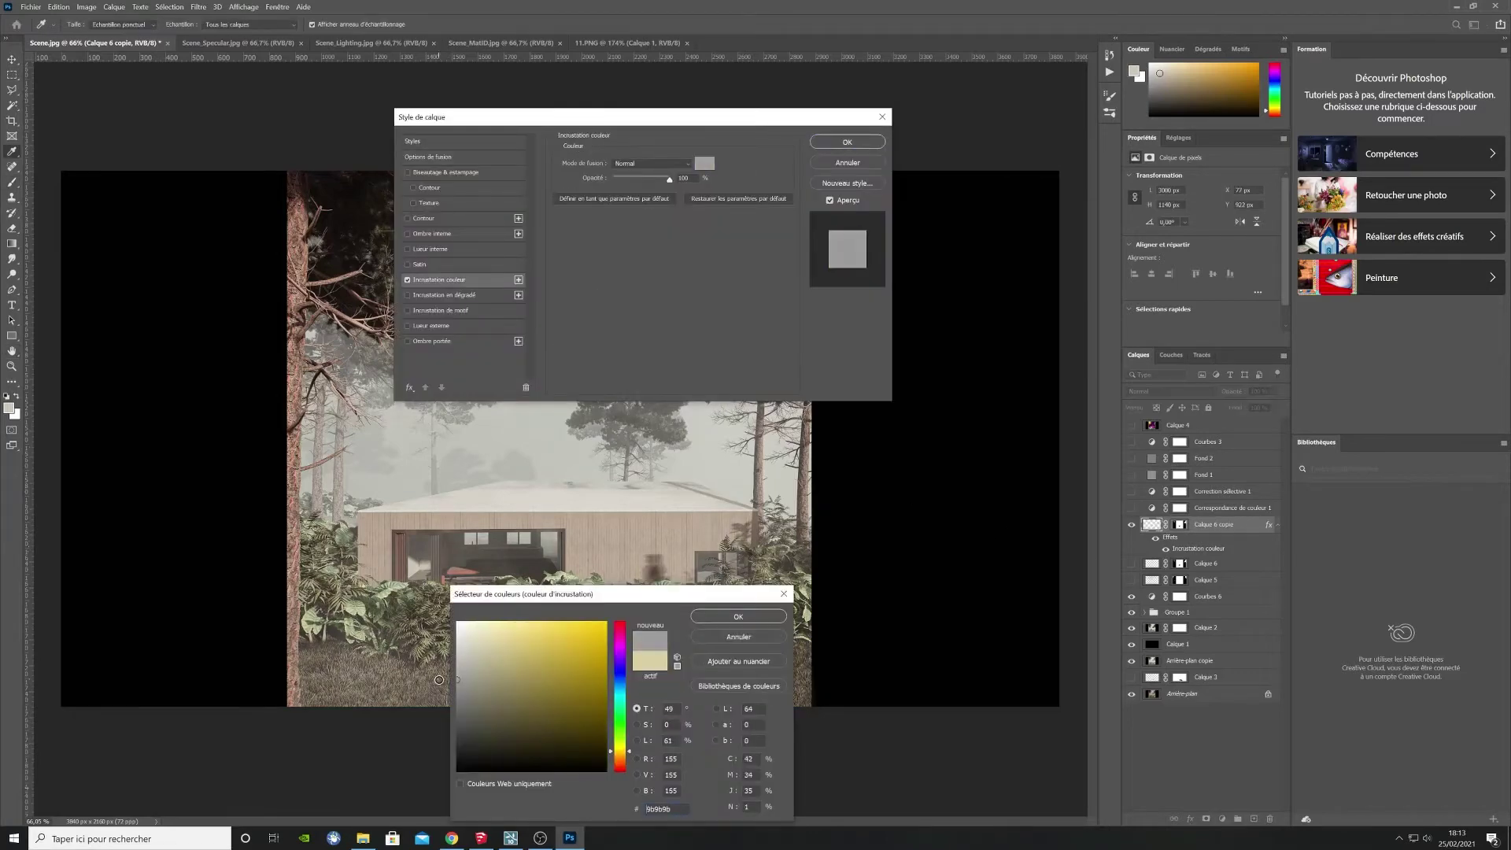
pyautogui.moveTo(620, 708); pyautogui.dragTo(620, 752)
pyautogui.click(509, 672)
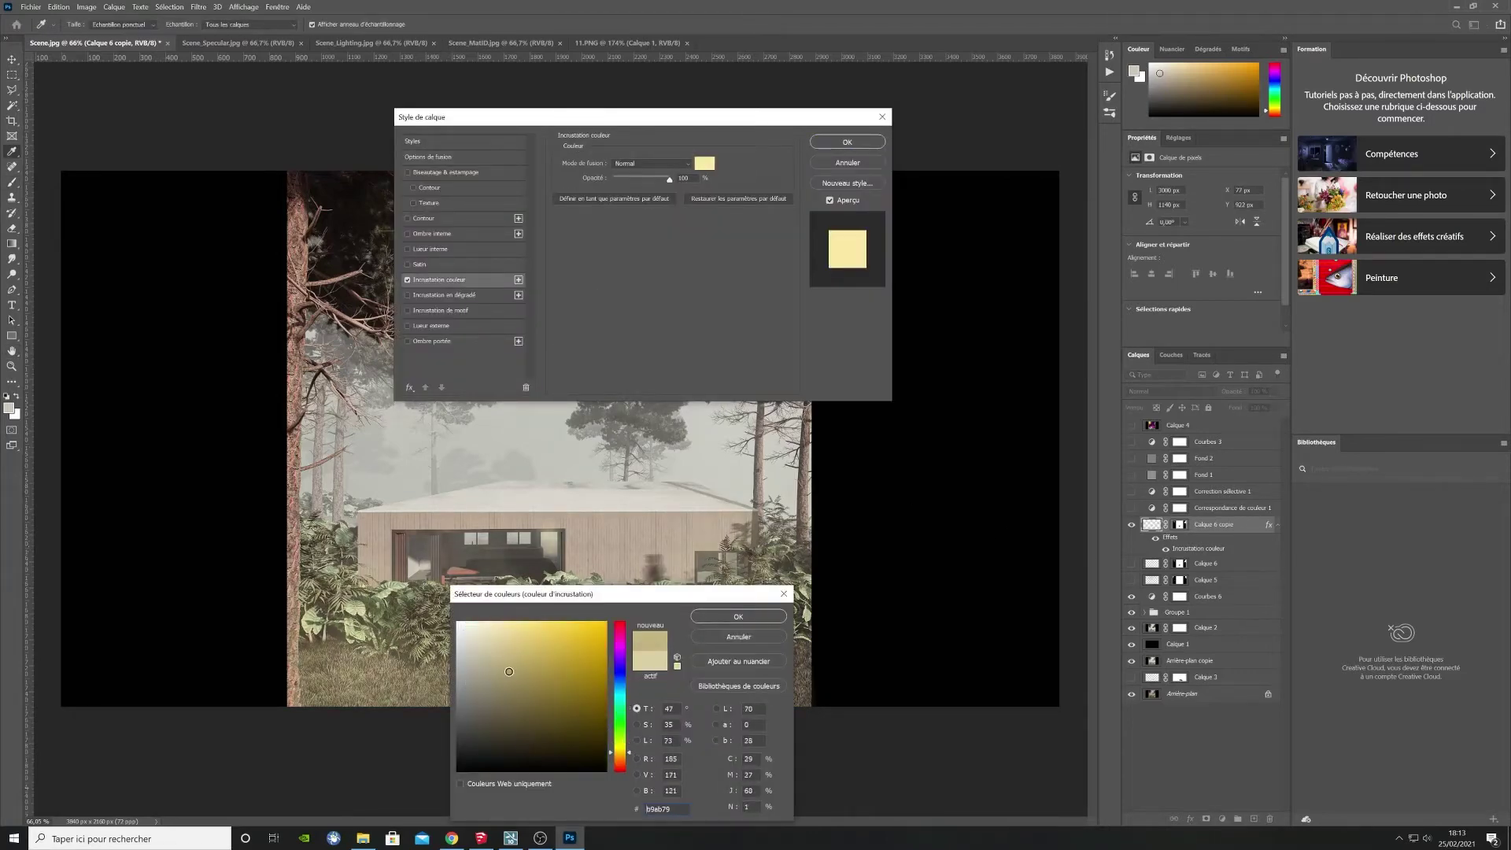
pyautogui.click(620, 756)
pyautogui.moveTo(504, 635); pyautogui.dragTo(471, 626)
pyautogui.click(739, 617)
pyautogui.click(848, 143)
# Step: Show both original fog layers, then reduce the opacity of the coloured fog copy to 60 % and lower that of Calque 5
pyautogui.click(1132, 564)
pyautogui.click(1131, 580)
pyautogui.click(1276, 391)
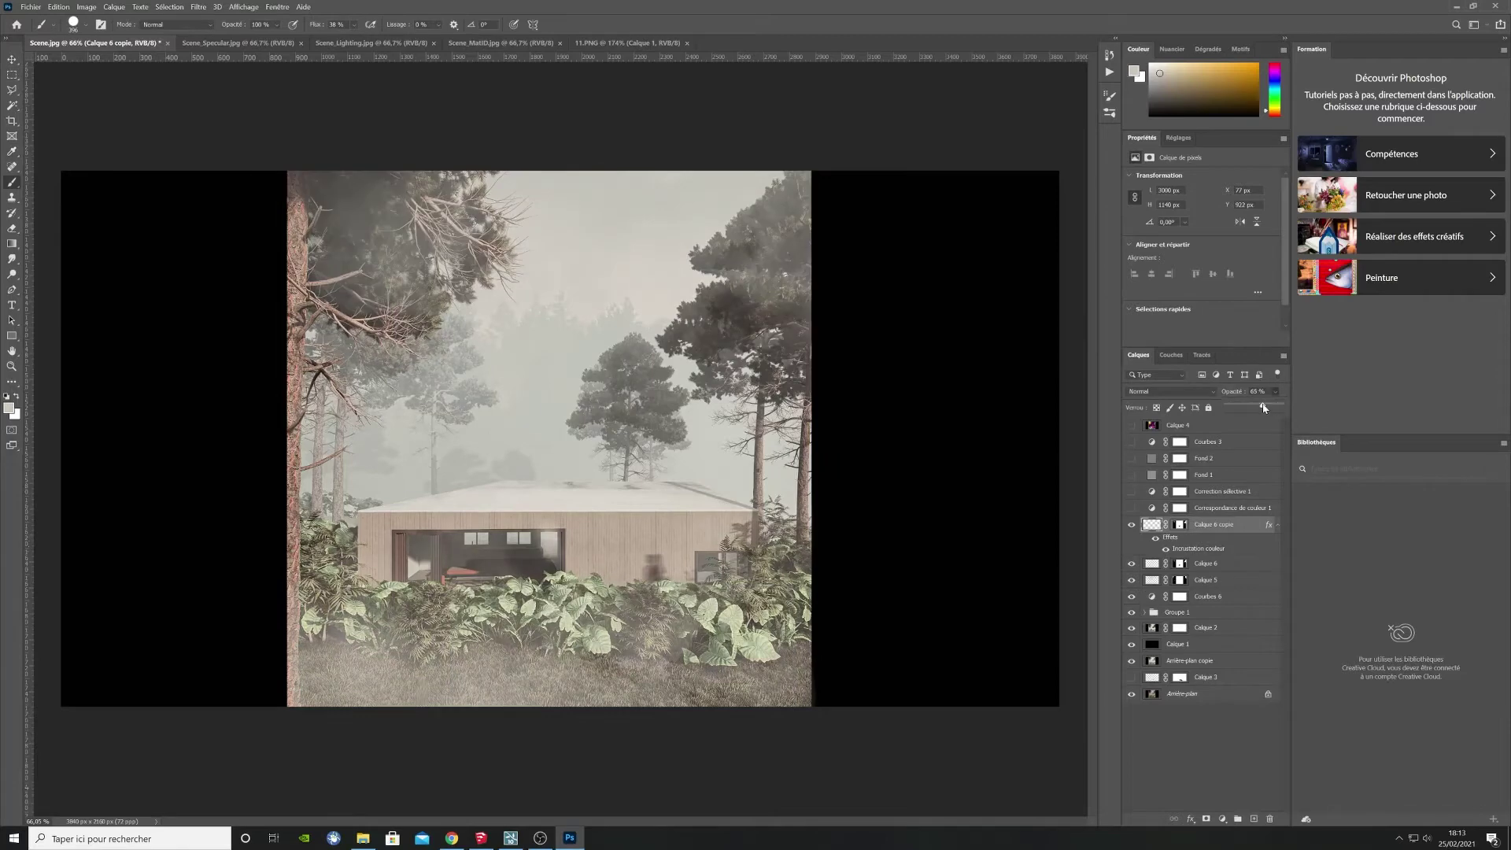
pyautogui.click(1218, 580)
pyautogui.click(1275, 392)
pyautogui.moveTo(1283, 406); pyautogui.dragTo(1257, 406)
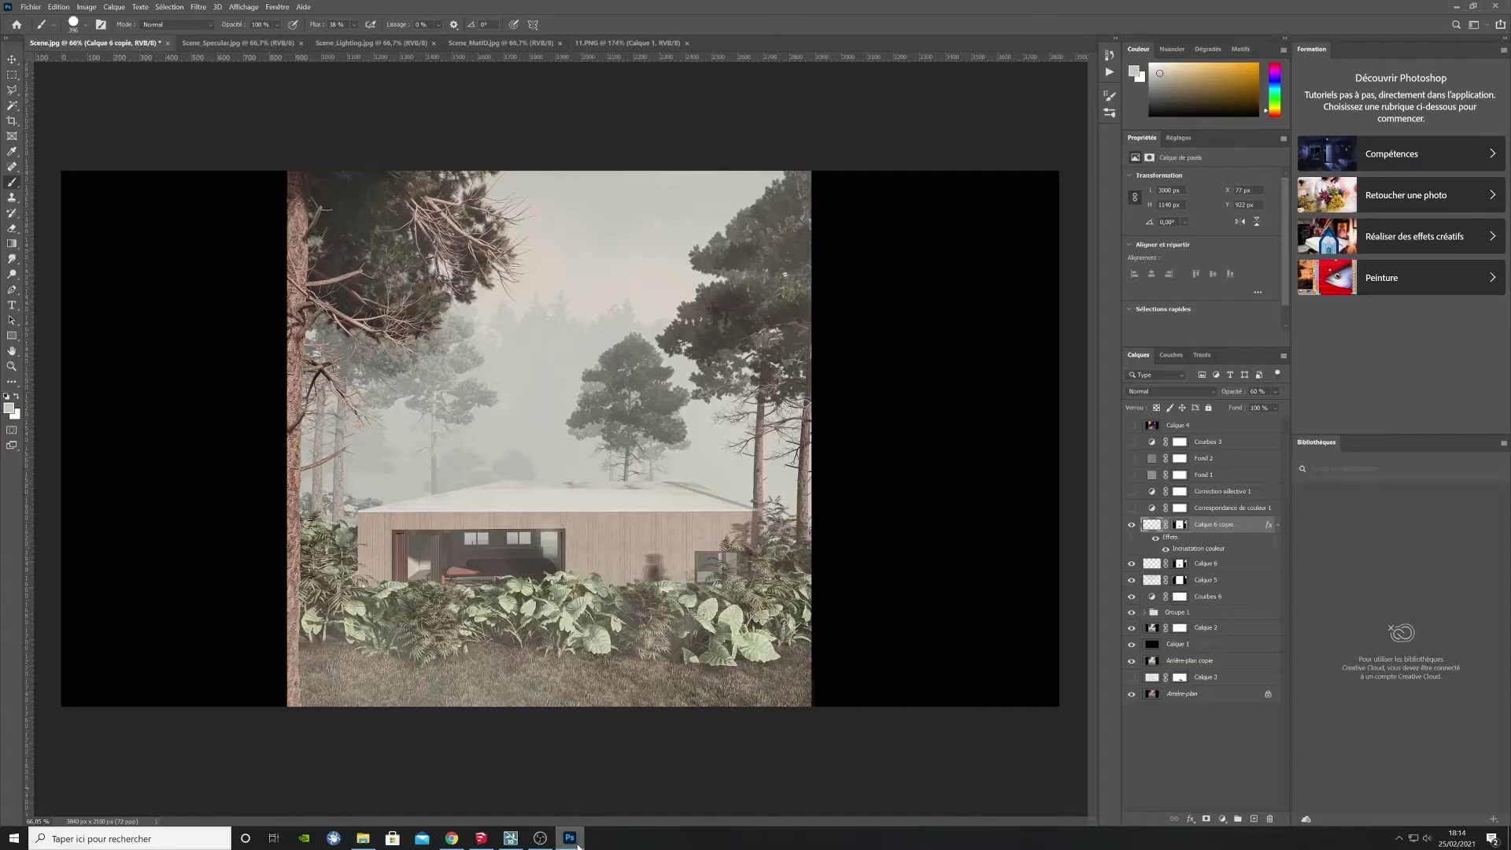
# Step: Switch to Chrome, get the flying eagle photo from the "aigle royal" image results as aigle royal.jpg, and return to Photoshop
pyautogui.click(577, 844)
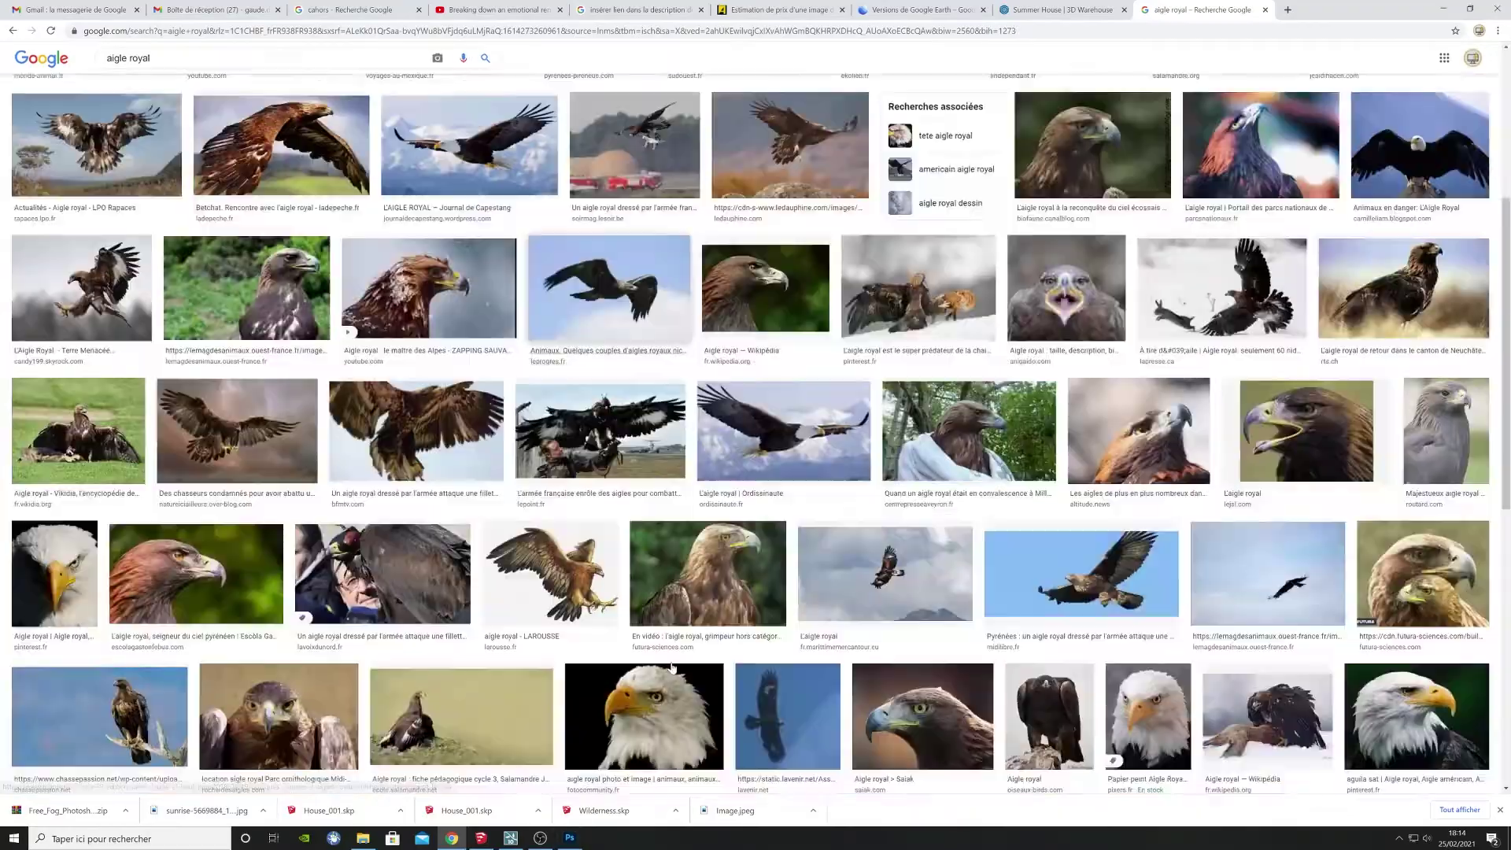
pyautogui.click(609, 287)
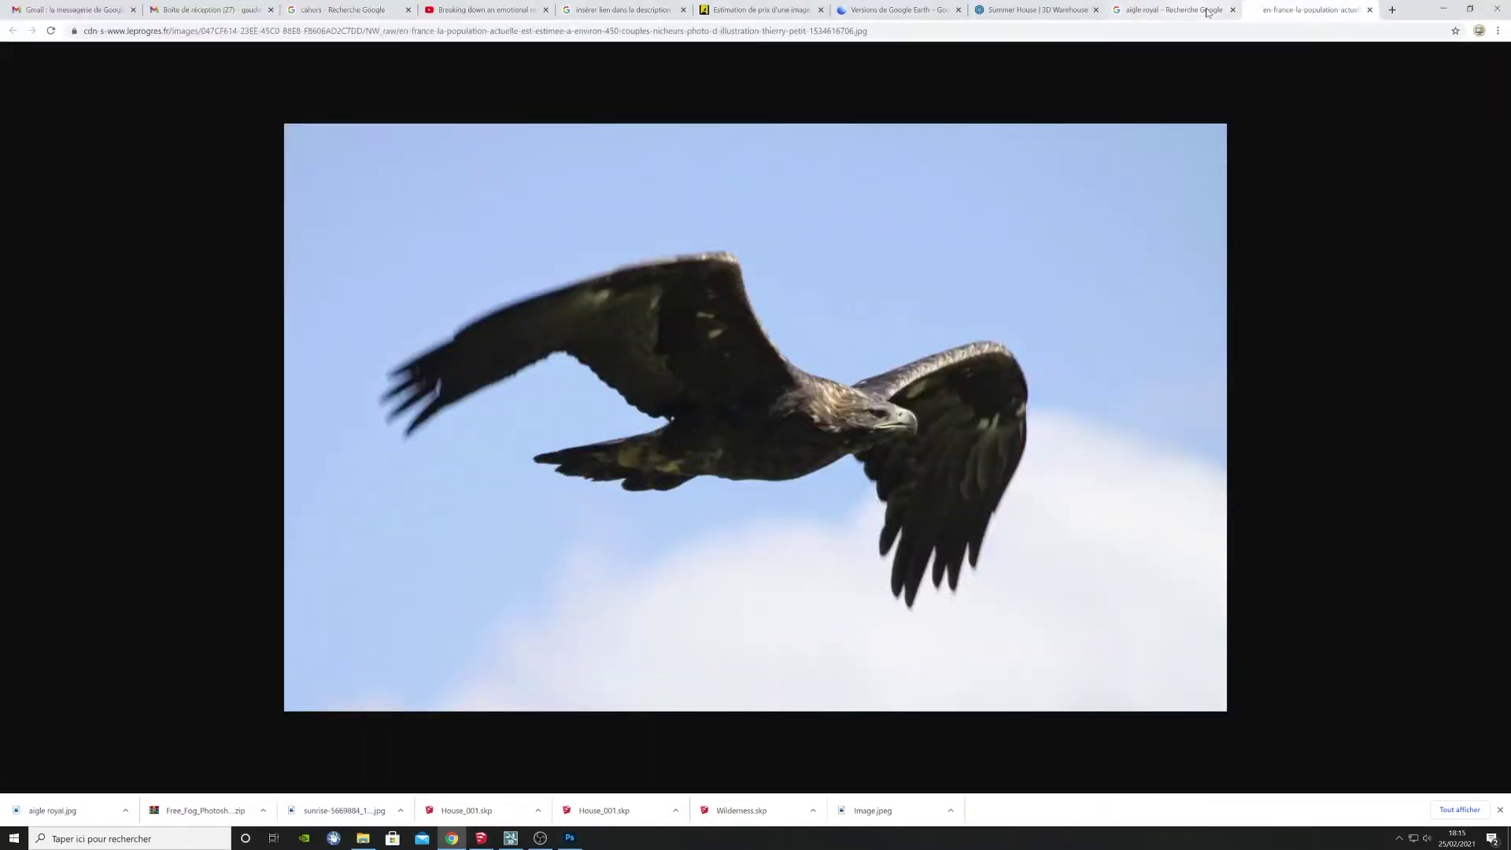
pyautogui.click(570, 838)
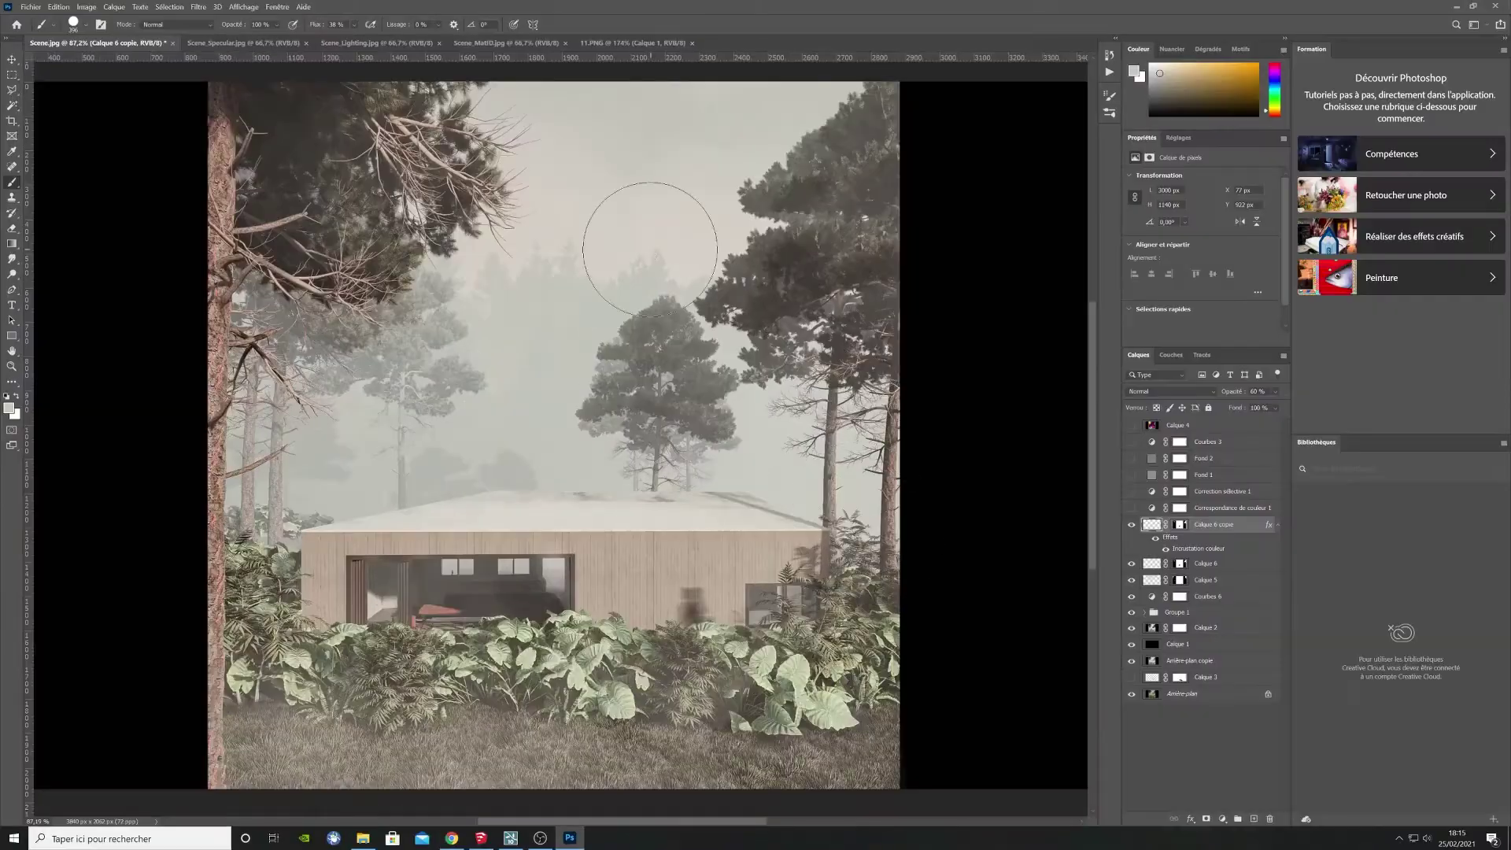
# Step: Lasso the leftover blue sky between the cut-out eagle's wingtip feathers to clean up its outline
pyautogui.click(14, 120)
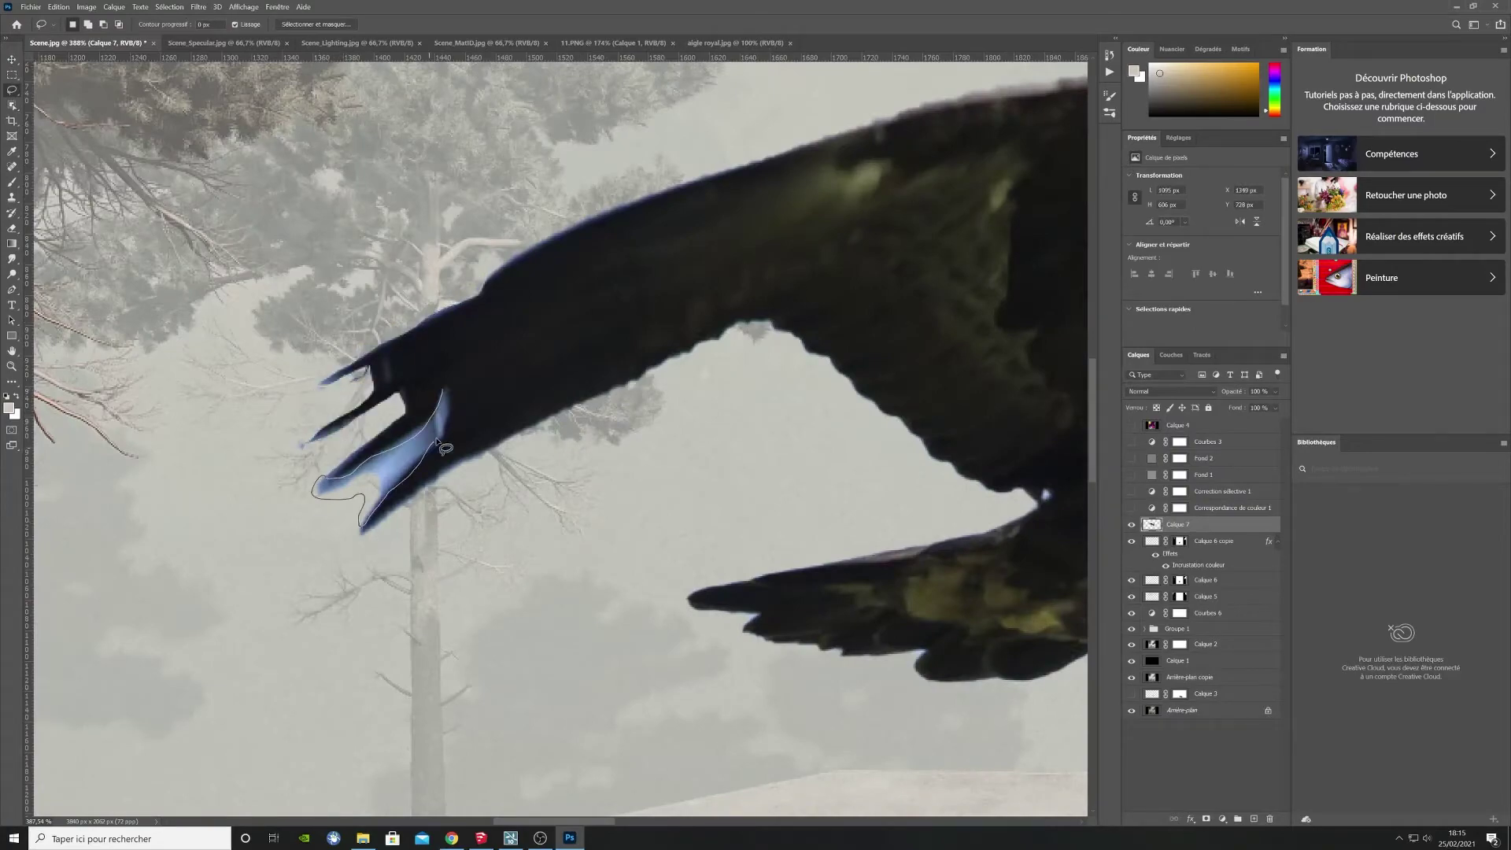
pyautogui.moveTo(552, 511); pyautogui.dragTo(501, 484)
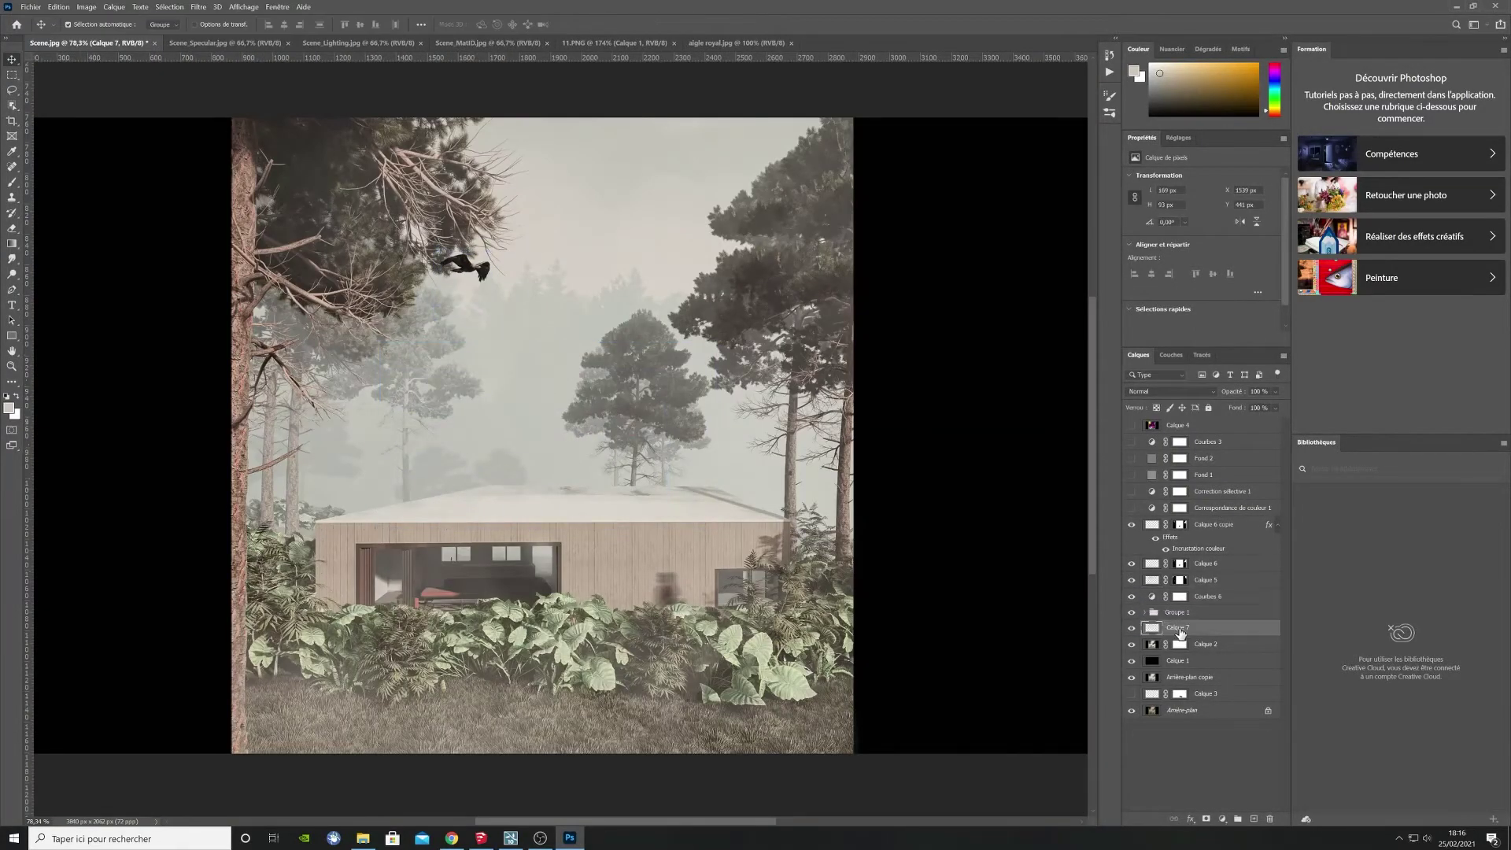
# Step: Add a Courbes adjustment clipped to the small eagle and reselect the eagle's layer
pyautogui.click(1222, 818)
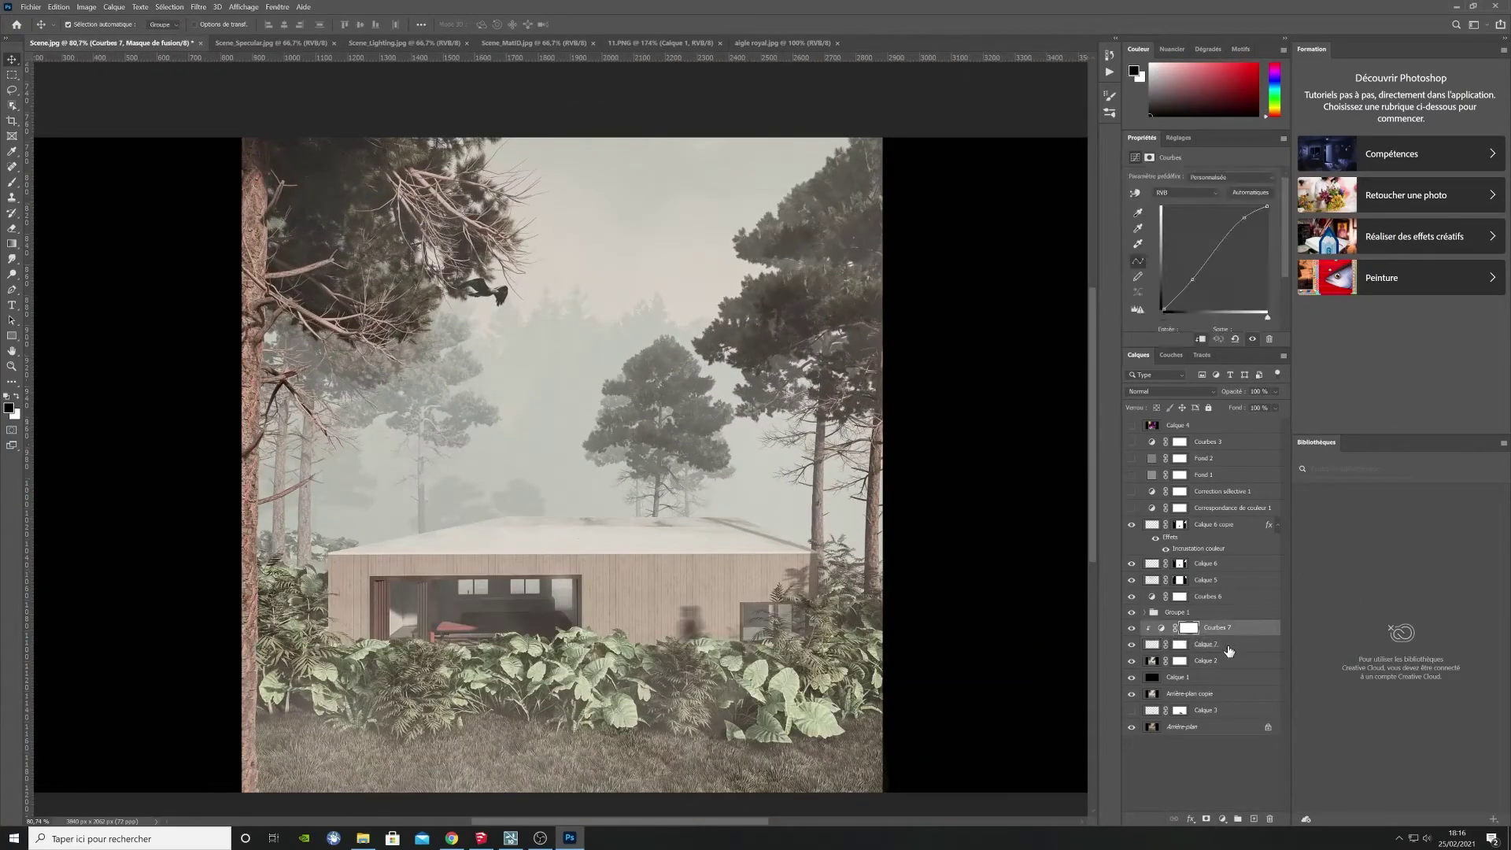
pyautogui.click(1229, 651)
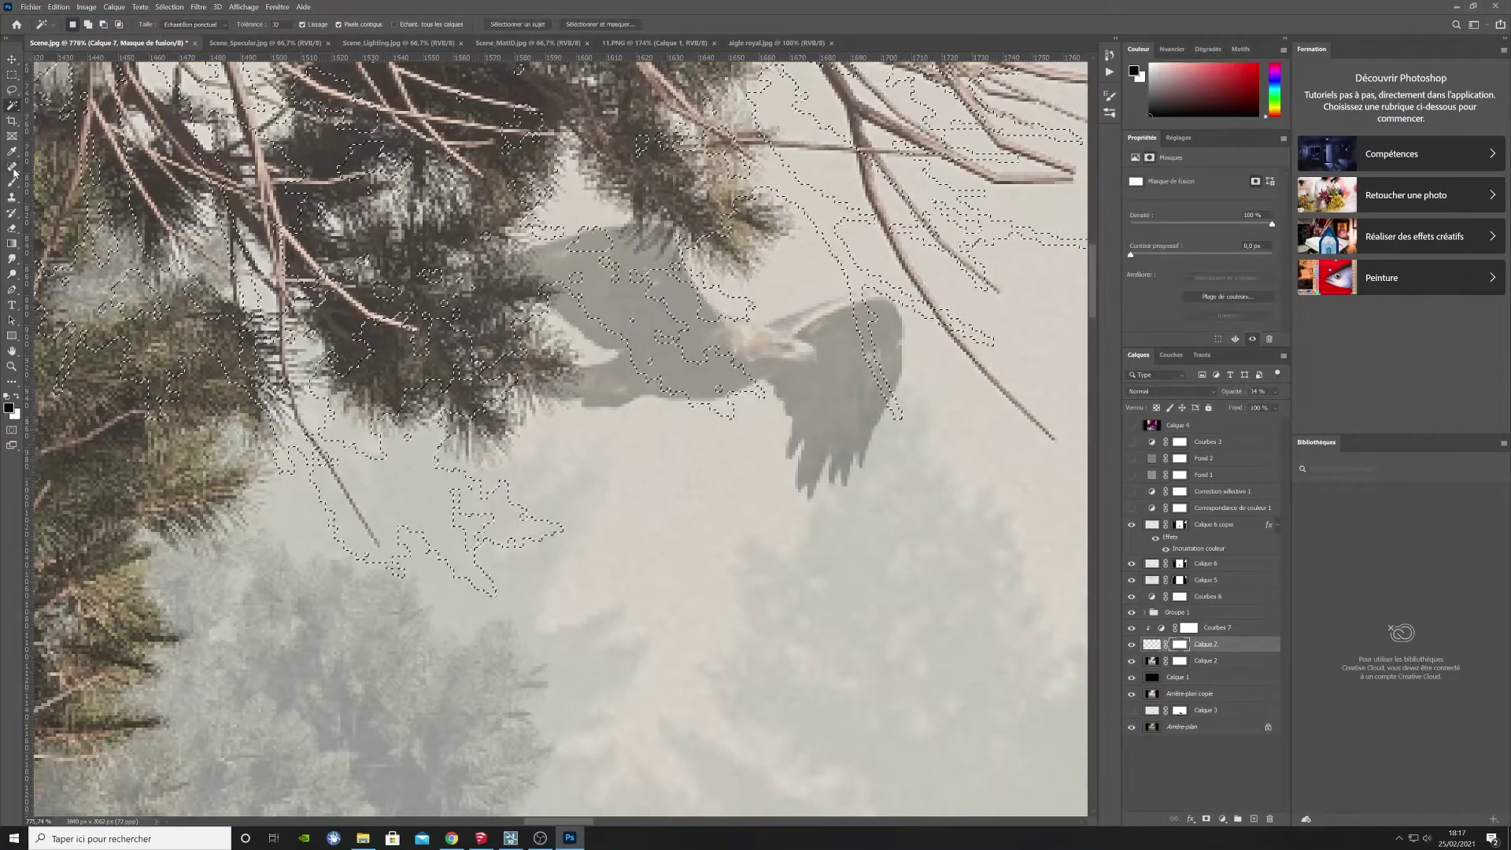
# Step: Try to mask the eagle behind the pine branches by painting inside the Magic Wand selection
pyautogui.click(12, 182)
pyautogui.moveTo(713, 283); pyautogui.dragTo(667, 303)
pyautogui.hotkey('ctrl', 'z')
pyautogui.hotkey('ctrl', 'd')
# Step: Paint on the eagle's layer mask with a small hard brush along the pine needles overlapping its wing and tail
pyautogui.keyDown('alt'); pyautogui.scroll(2, 540, 447); pyautogui.keyUp('alt')
pyautogui.rightClick(541, 447)
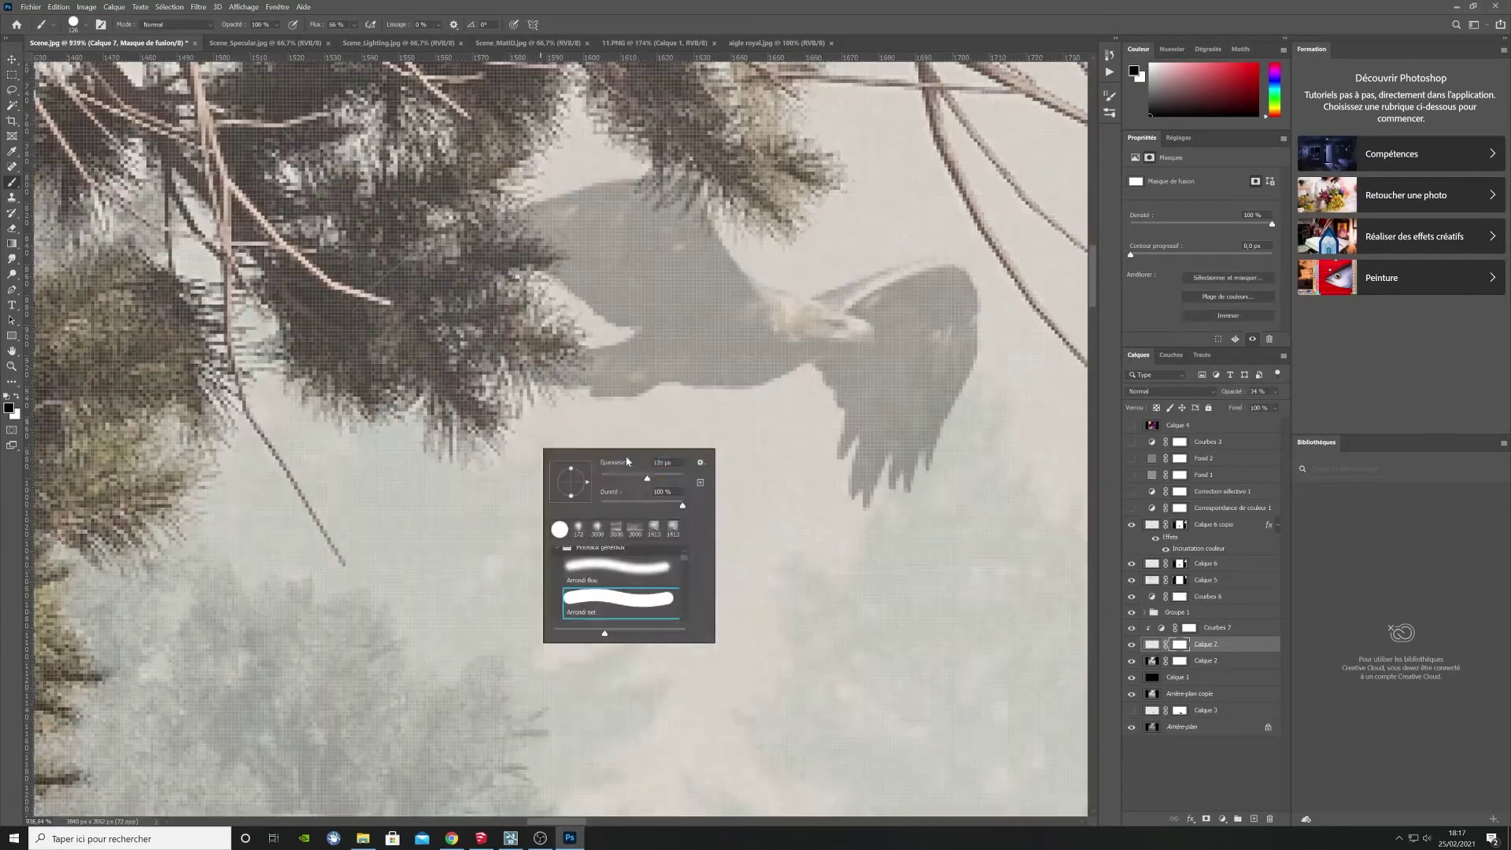
pyautogui.moveTo(647, 479); pyautogui.dragTo(611, 478)
pyautogui.rightClick(532, 263)
pyautogui.moveTo(543, 268); pyautogui.dragTo(597, 296)
pyautogui.moveTo(583, 356); pyautogui.dragTo(543, 382)
pyautogui.rightClick(696, 170)
pyautogui.moveTo(764, 202); pyautogui.dragTo(756, 202)
pyautogui.moveTo(655, 206); pyautogui.dragTo(682, 183)
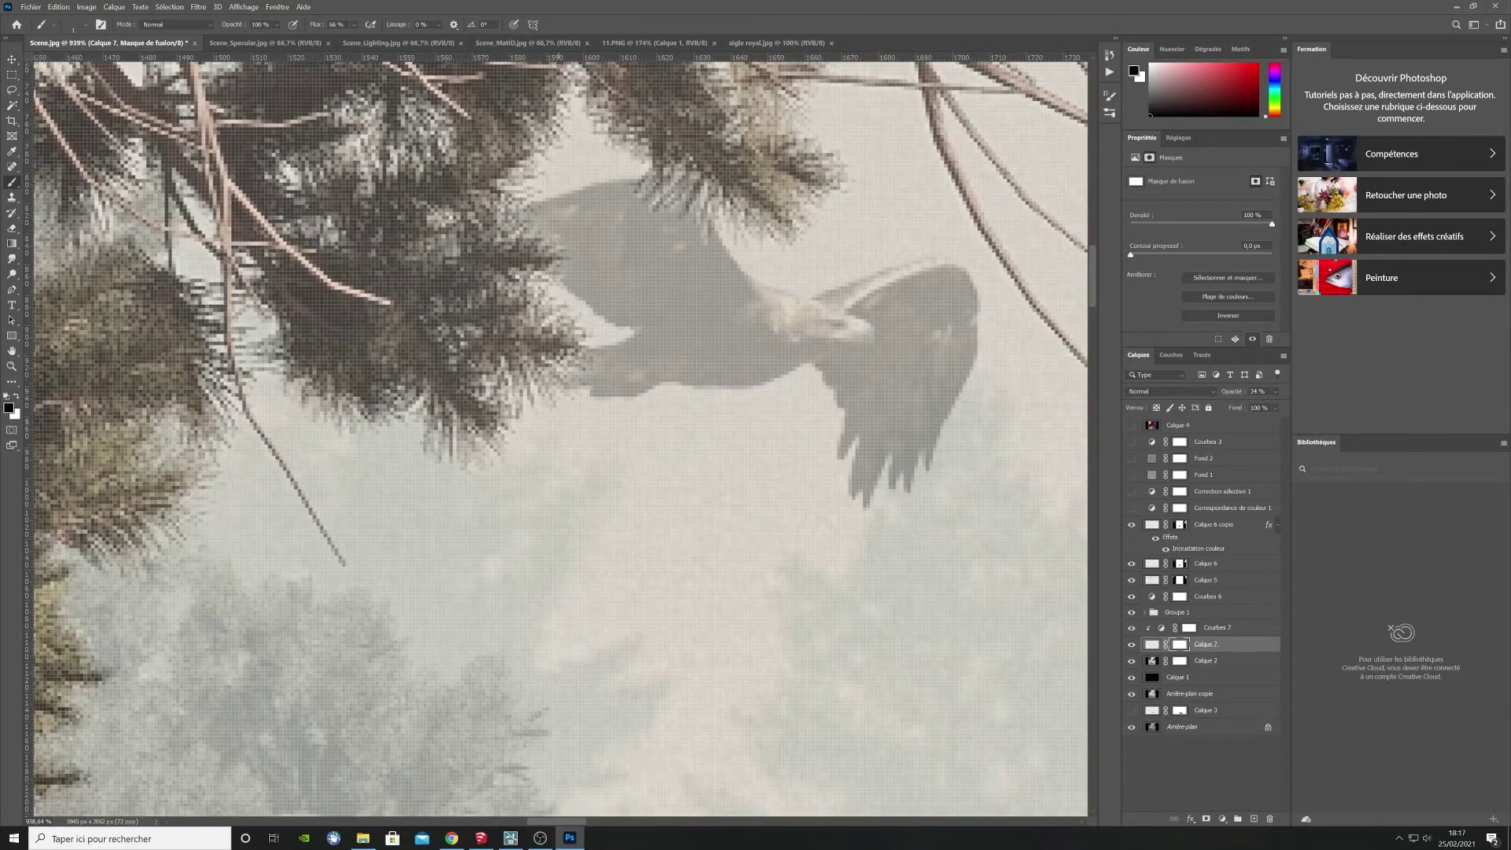
# Step: Set the eagle layer's opacity to 100 % and ready a small white brush for its mask
pyautogui.keyDown('alt'); pyautogui.scroll(-15, 559, 362); pyautogui.keyUp('alt')
pyautogui.click(1275, 391)
pyautogui.moveTo(1247, 404); pyautogui.dragTo(1287, 404)
pyautogui.keyDown('alt'); pyautogui.scroll(15, 477, 289); pyautogui.keyUp('alt')
pyautogui.rightClick(483, 278)
pyautogui.keyDown('alt'); pyautogui.scroll(5, 449, 254); pyautogui.keyUp('alt')
pyautogui.rightClick(458, 302)
pyautogui.press('x')
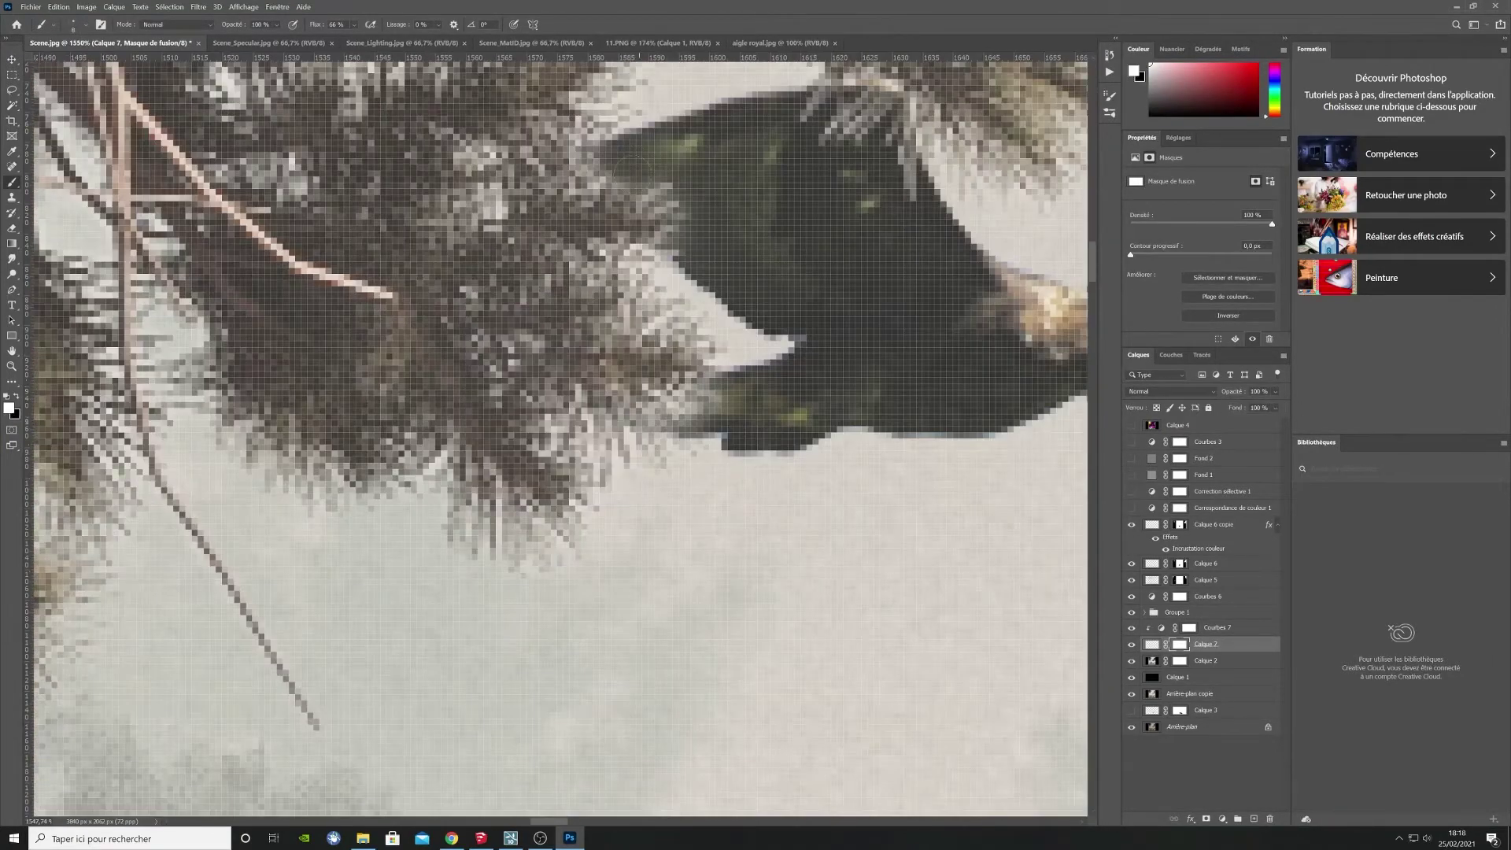
# Step: Add a gradient map clipped to the eagle, running from dark grey to a pale fog tone sampled from the scene
pyautogui.keyDown('alt'); pyautogui.scroll(-15, 630, 166); pyautogui.keyUp('alt')
pyautogui.keyDown('alt'); pyautogui.scroll(8, 519, 300); pyautogui.keyUp('alt')
pyautogui.click(1223, 819)
pyautogui.click(1260, 801)
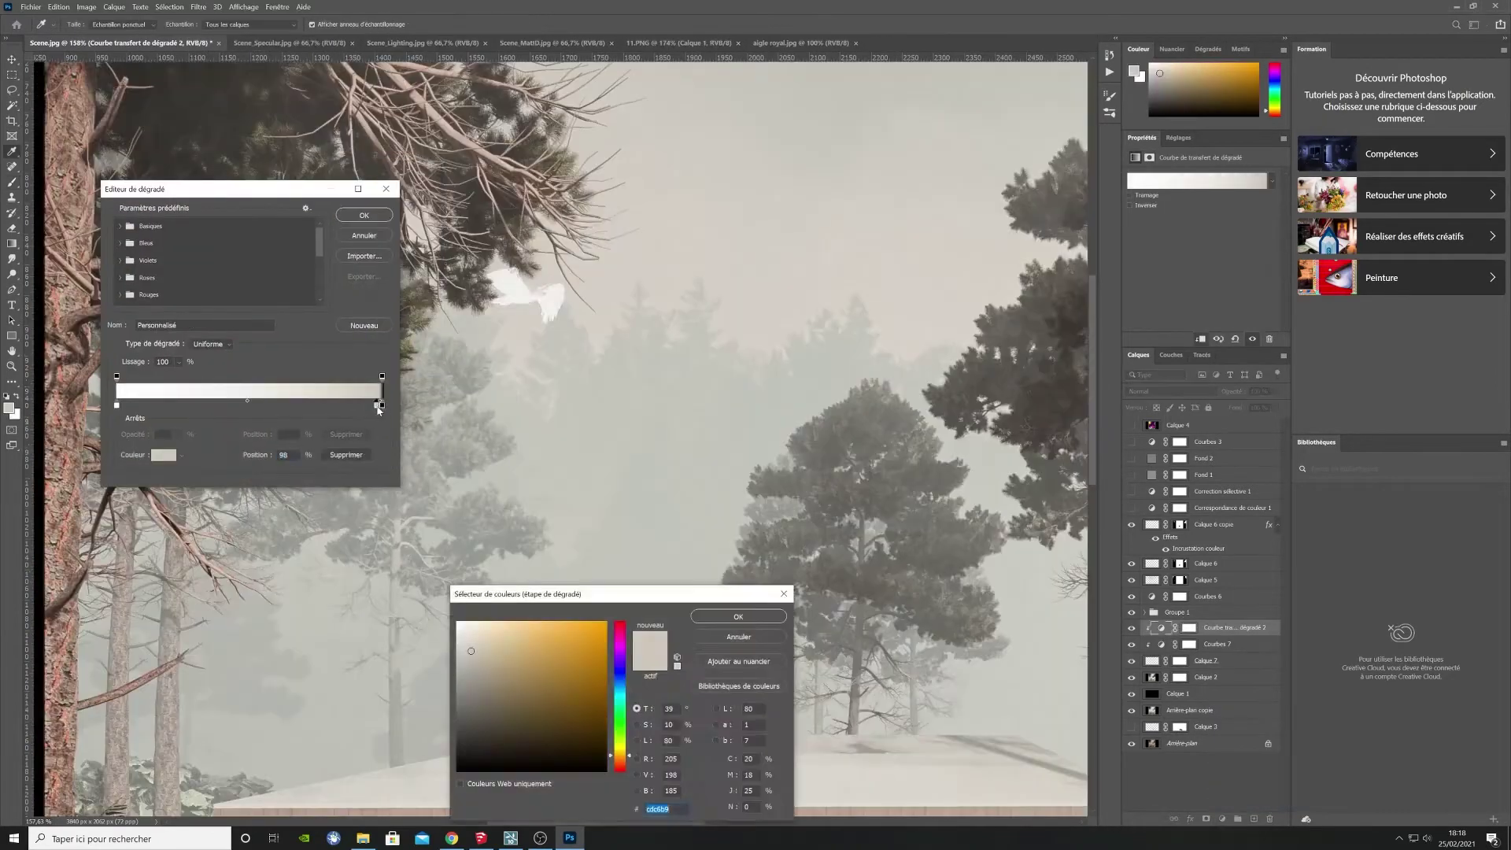
pyautogui.click(736, 181)
pyautogui.click(738, 617)
pyautogui.doubleClick(117, 405)
pyautogui.click(738, 617)
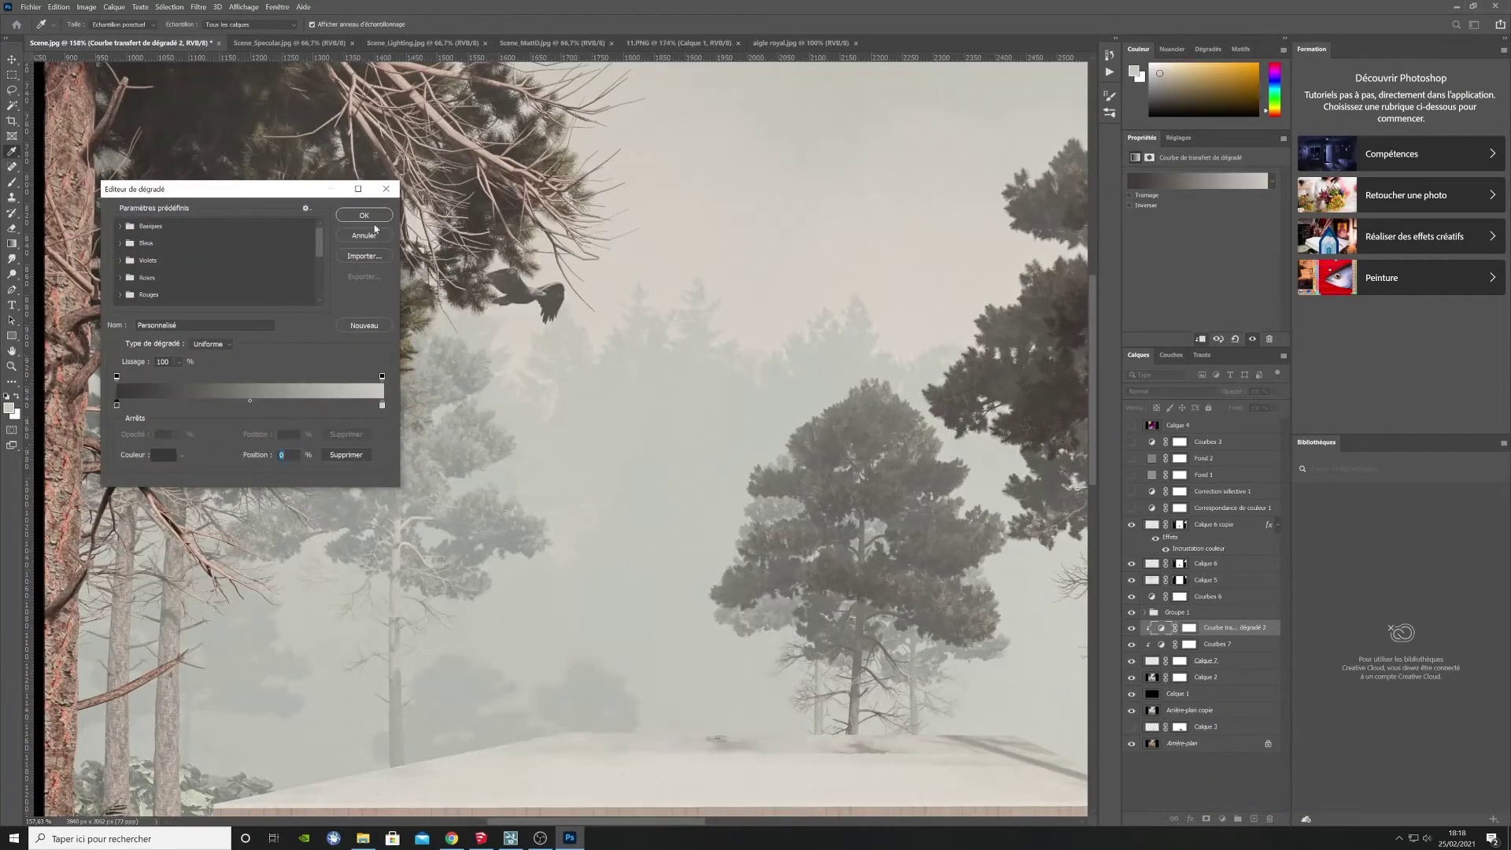
pyautogui.click(364, 216)
# Step: Duplicate the eagle's layer and hide the original
pyautogui.rightClick(1222, 663)
pyautogui.click(862, 246)
pyautogui.click(1132, 677)
# Step: Adjust the eagle copy's size and position beside the pine branches with Free Transform
pyautogui.keyDown('alt'); pyautogui.scroll(-10, 481, 450); pyautogui.keyUp('alt')
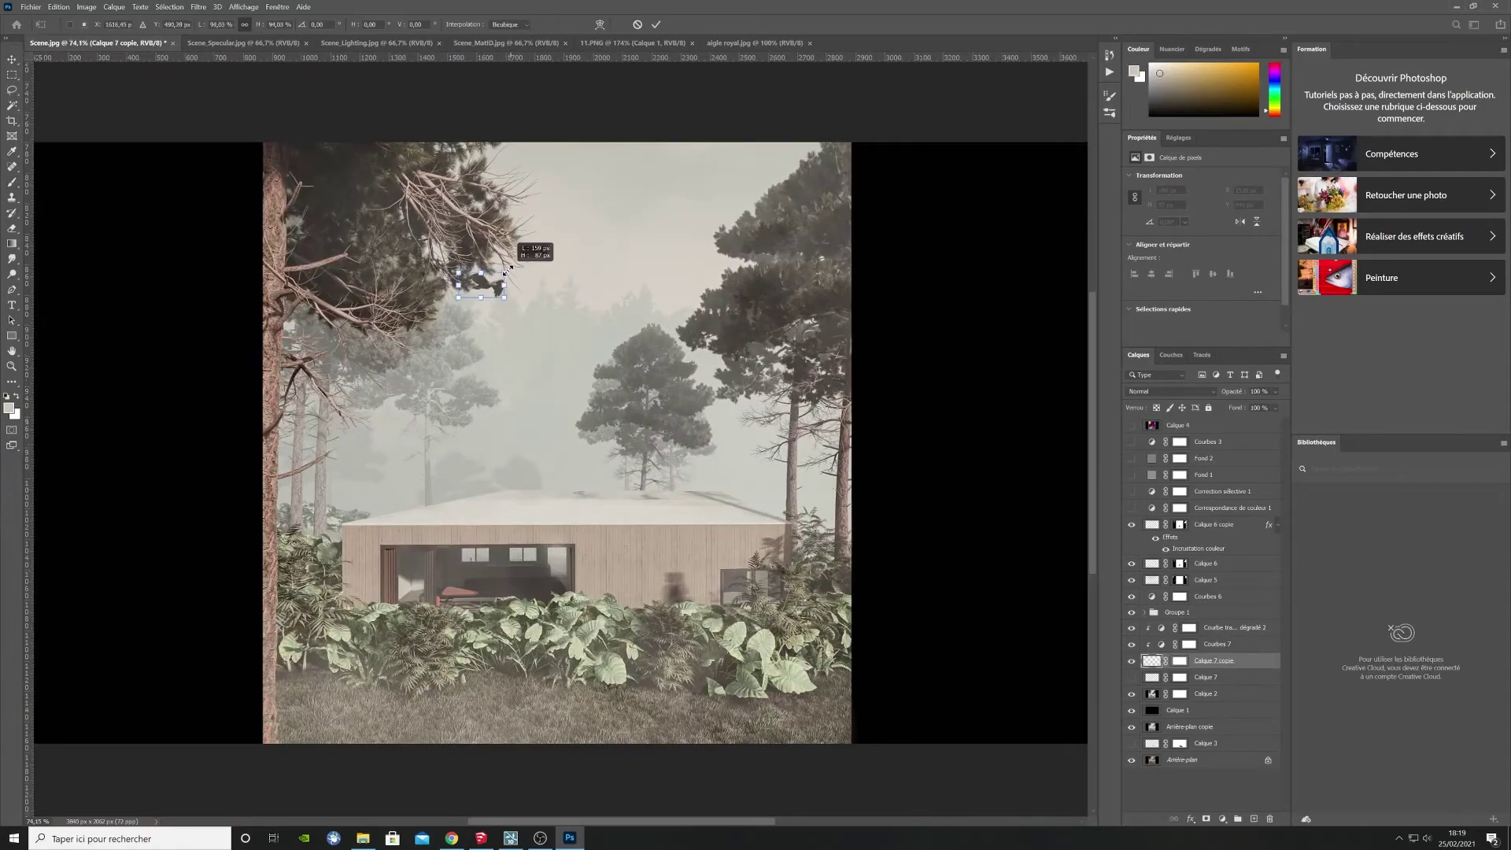
pyautogui.press('v')
pyautogui.keyDown('alt'); pyautogui.scroll(10, 496, 284); pyautogui.keyUp('alt')
pyautogui.click(1218, 677)
# Step: Paint black on the eagle copy's mask where the pine needles overlap its wing
pyautogui.click(1180, 661)
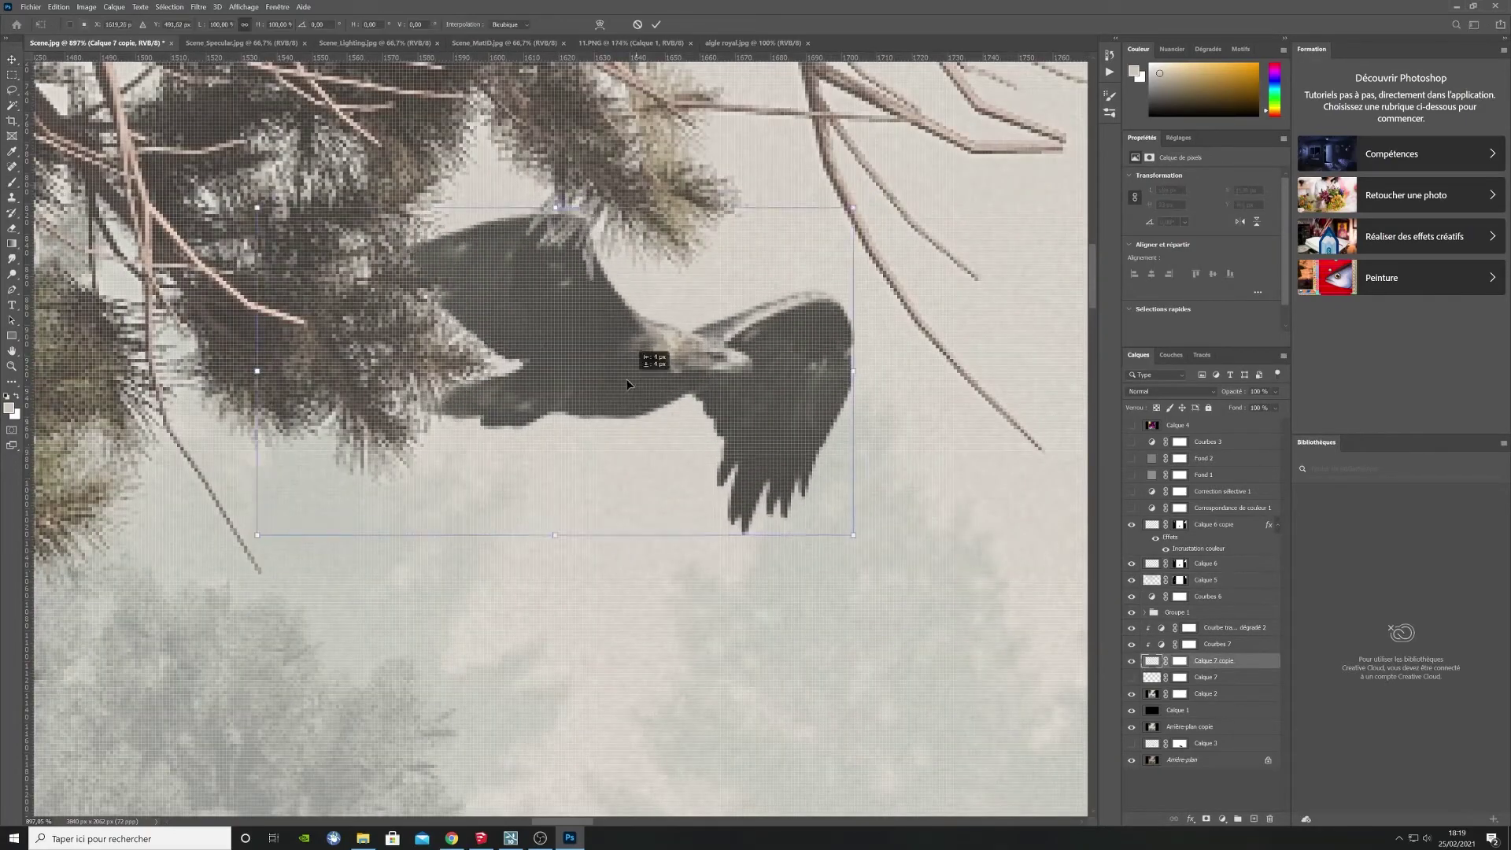
pyautogui.keyDown('alt'); pyautogui.scroll(-1, 625, 356); pyautogui.keyUp('alt')
pyautogui.keyDown('alt'); pyautogui.scroll(2, 555, 421); pyautogui.keyUp('alt')
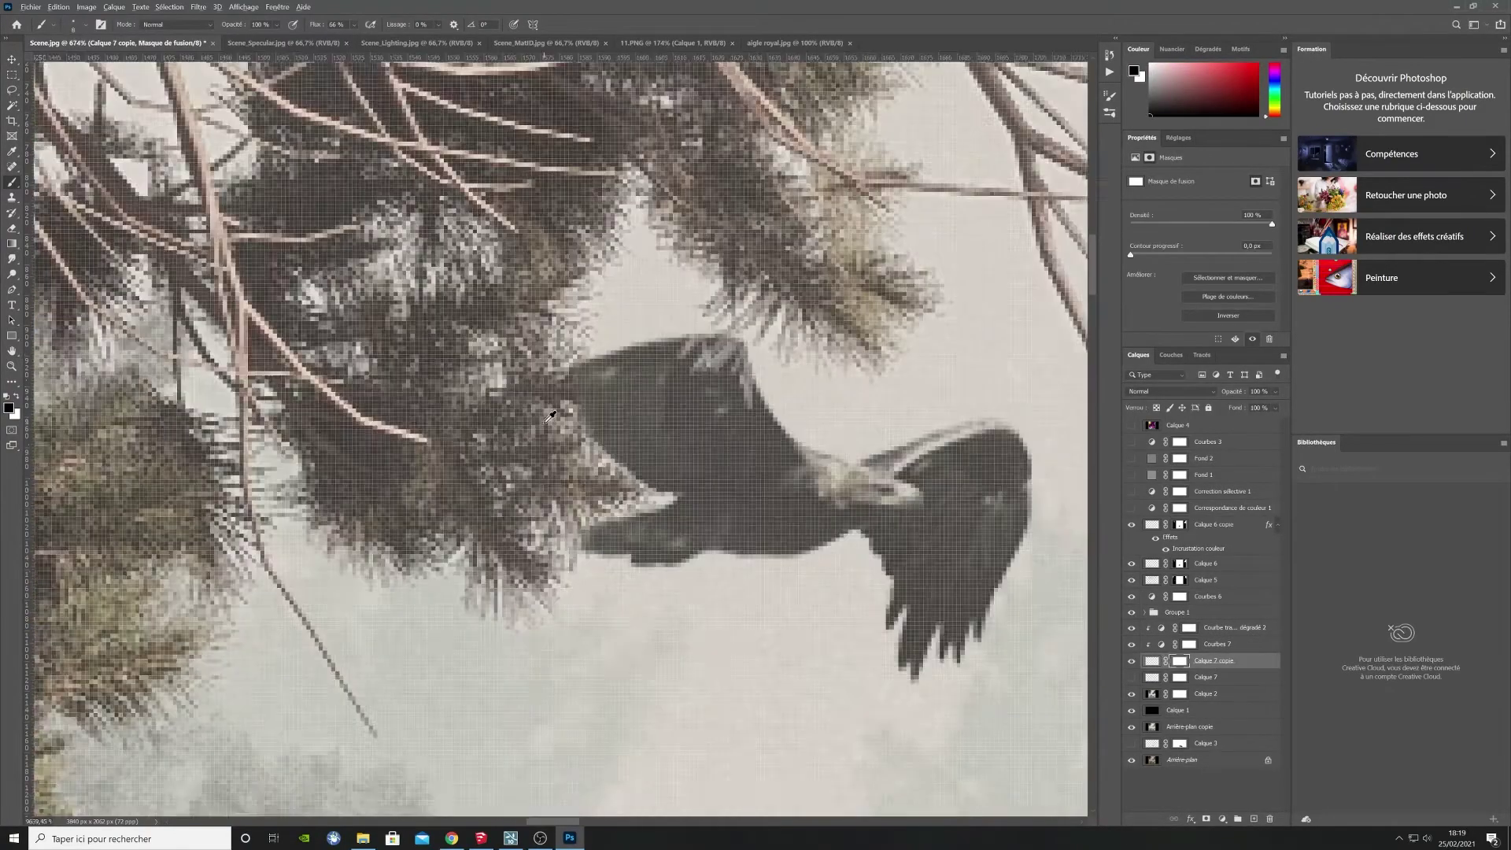
pyautogui.moveTo(607, 443); pyautogui.dragTo(648, 480)
pyautogui.keyDown('alt'); pyautogui.scroll(-11, 647, 479); pyautogui.keyUp('alt')
pyautogui.click(198, 7)
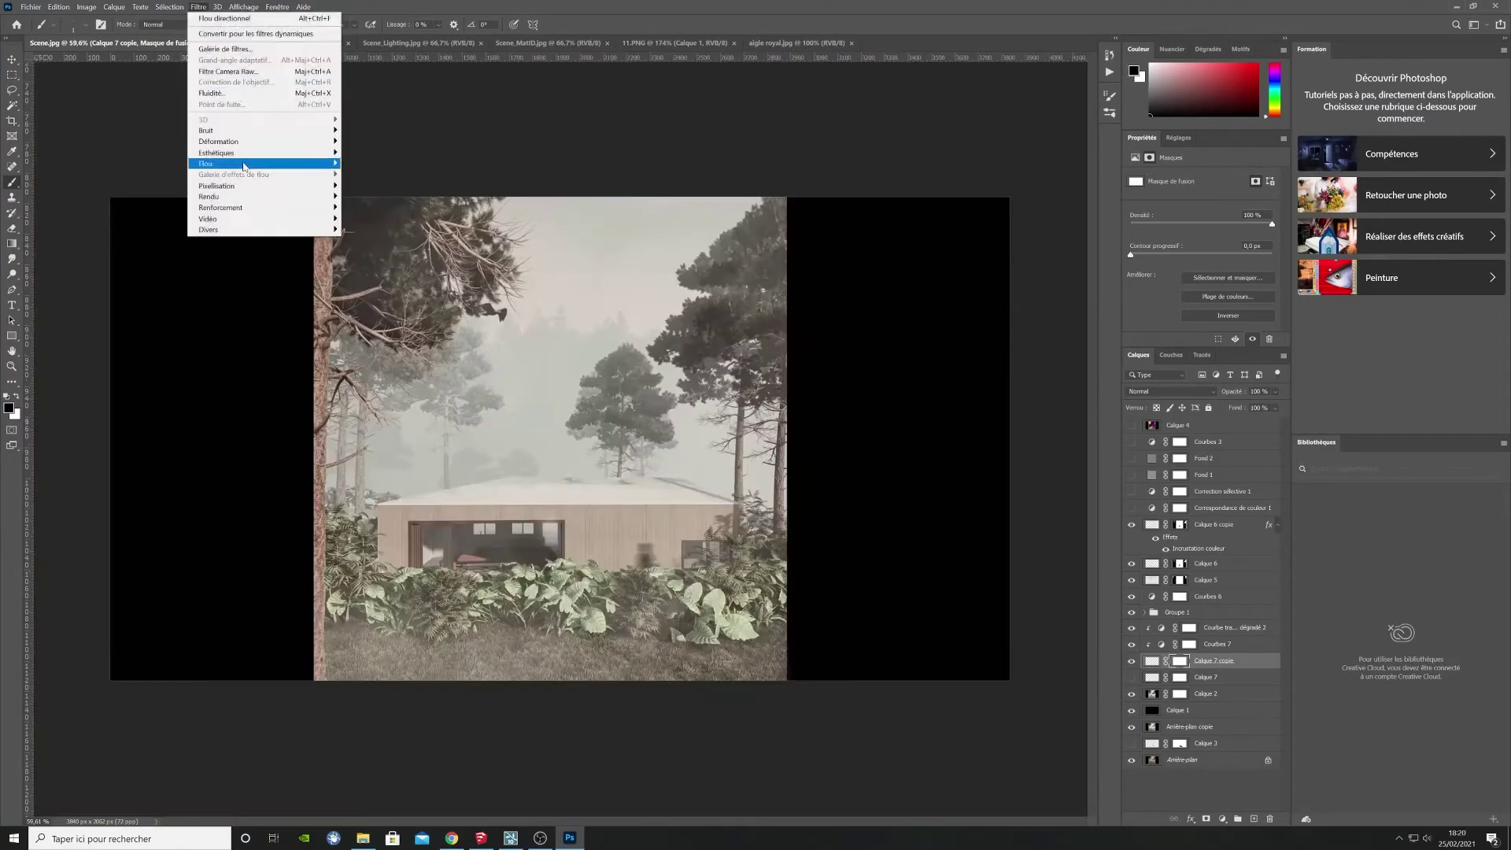
pyautogui.moveTo(243, 163)
pyautogui.click(385, 208)
pyautogui.moveTo(590, 187); pyautogui.dragTo(707, 189)
pyautogui.click(803, 229)
# Step: Apply a Flou directionnel filter to the eagle copy's image instead of its mask
pyautogui.click(1153, 661)
pyautogui.click(199, 7)
pyautogui.click(386, 207)
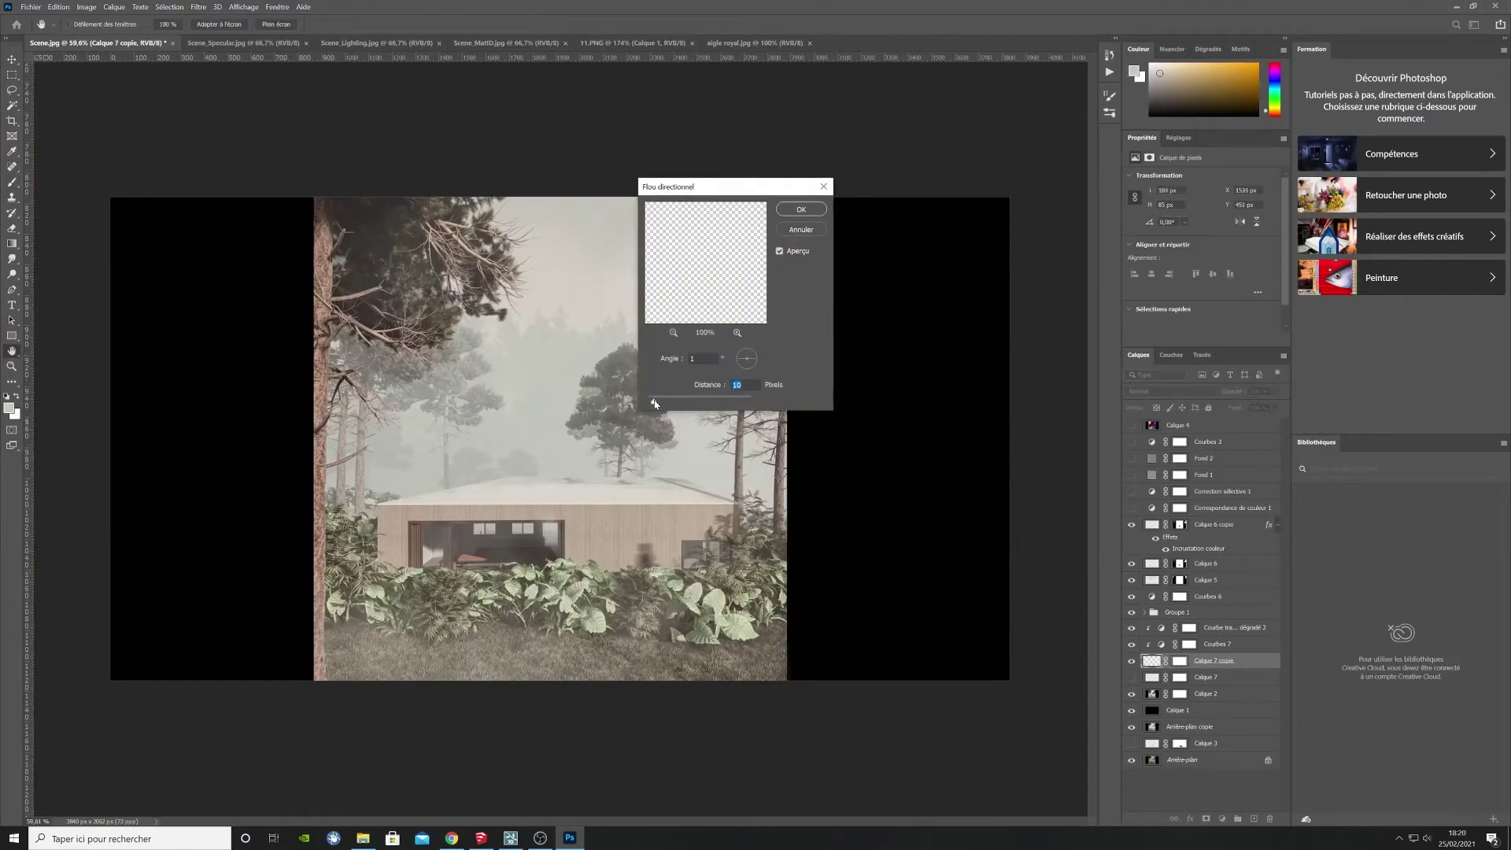
pyautogui.press('Return')
pyautogui.keyDown('alt'); pyautogui.scroll(4, 504, 323); pyautogui.keyUp('alt')
# Step: Scale down the blurred eagle copy and move it into the fog between the large left trunk and the roof
pyautogui.hotkey('ctrl', 't')
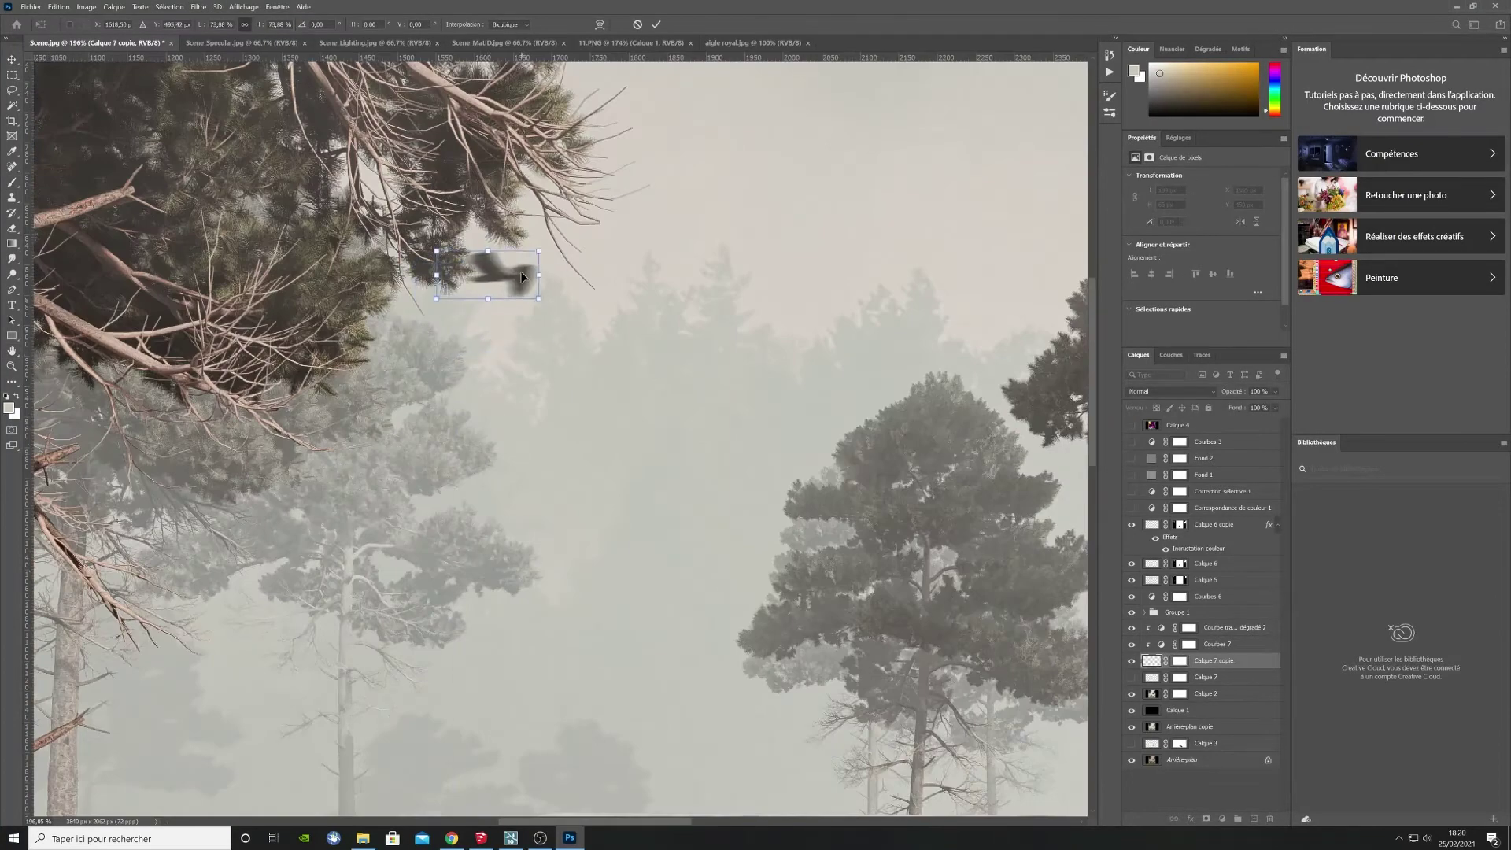
pyautogui.keyDown('alt'); pyautogui.scroll(-10, 521, 277); pyautogui.keyUp('alt')
pyautogui.moveTo(521, 277); pyautogui.dragTo(395, 434)
pyautogui.press('Return')
pyautogui.keyDown('alt'); pyautogui.scroll(1, 551, 411); pyautogui.keyUp('alt')
pyautogui.hotkey('ctrl', 't')
pyautogui.press('Return')
pyautogui.keyDown('alt'); pyautogui.scroll(8, 340, 456); pyautogui.keyUp('alt')
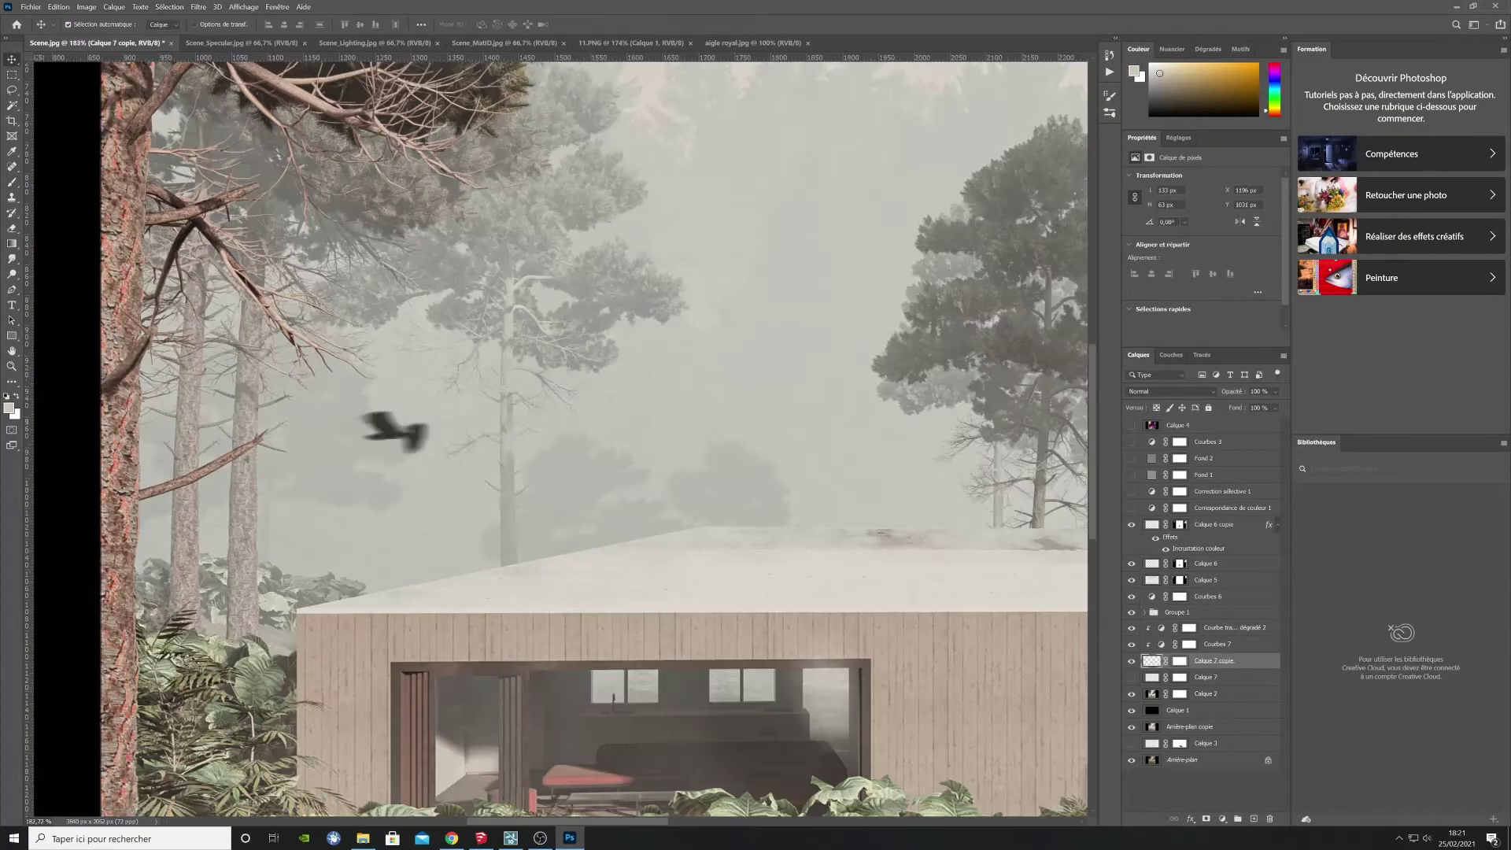
# Step: Set the blurred eagle copy's opacity to 65 % and move it slightly higher, among the left tree's lower branches
pyautogui.moveTo(1282, 404); pyautogui.dragTo(1263, 405)
pyautogui.keyDown('alt'); pyautogui.scroll(-6, 1039, 624); pyautogui.keyUp('alt')
pyautogui.hotkey('ctrl', 't')
pyautogui.moveTo(407, 447); pyautogui.dragTo(404, 419)
pyautogui.press('Return')
# Step: Raise the eagle copy's opacity to 100 % and ready the brush on its mask over the crossing branch
pyautogui.keyDown('alt'); pyautogui.scroll(12, 400, 419); pyautogui.keyUp('alt')
pyautogui.click(1180, 661)
pyautogui.click(1276, 392)
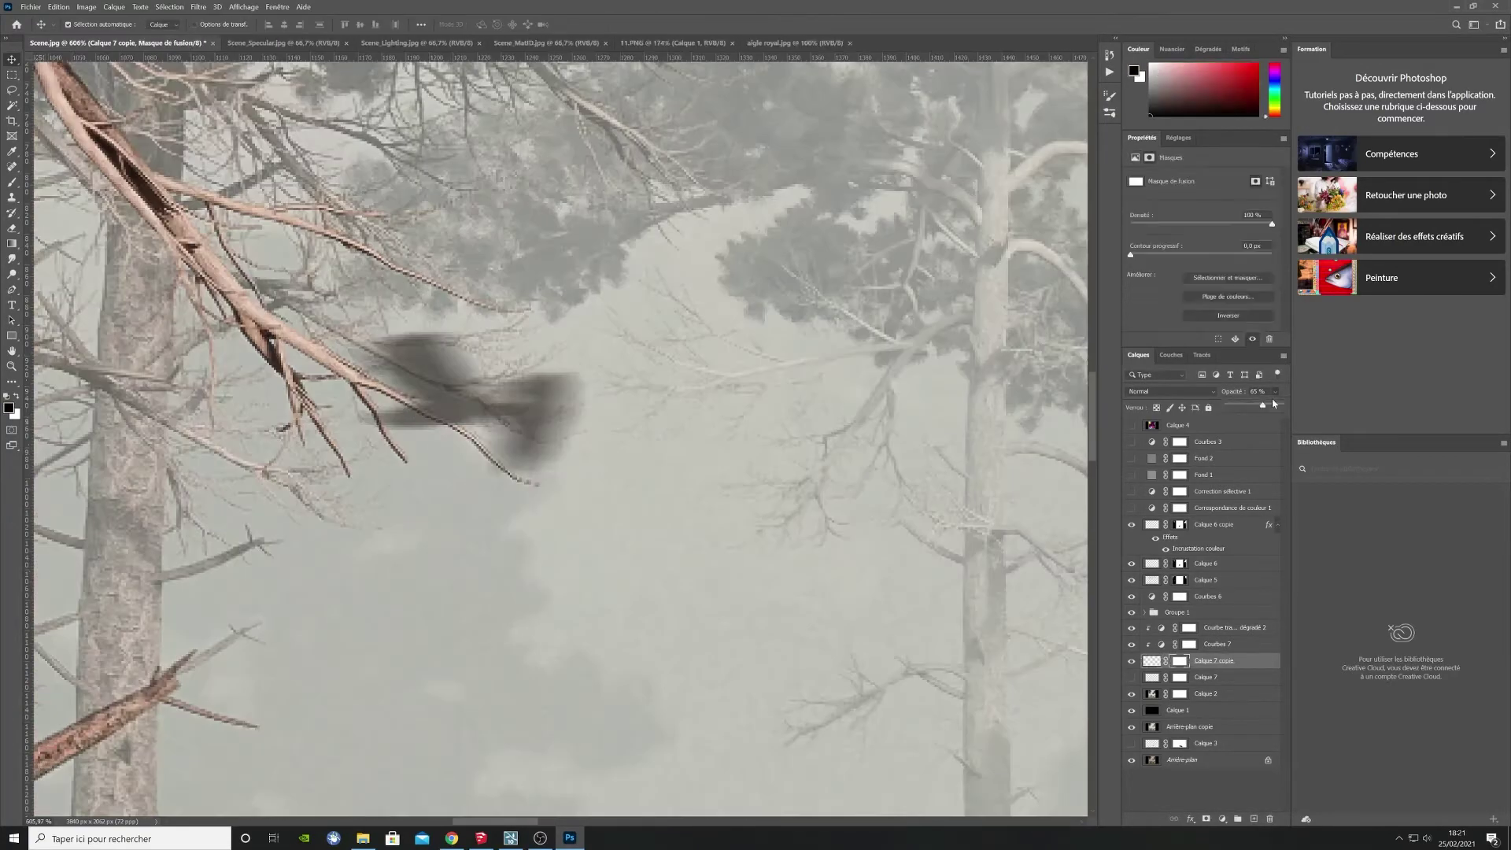
pyautogui.moveTo(1263, 404); pyautogui.dragTo(1283, 405)
pyautogui.press('b')
pyautogui.rightClick(330, 363)
pyautogui.press('Escape')
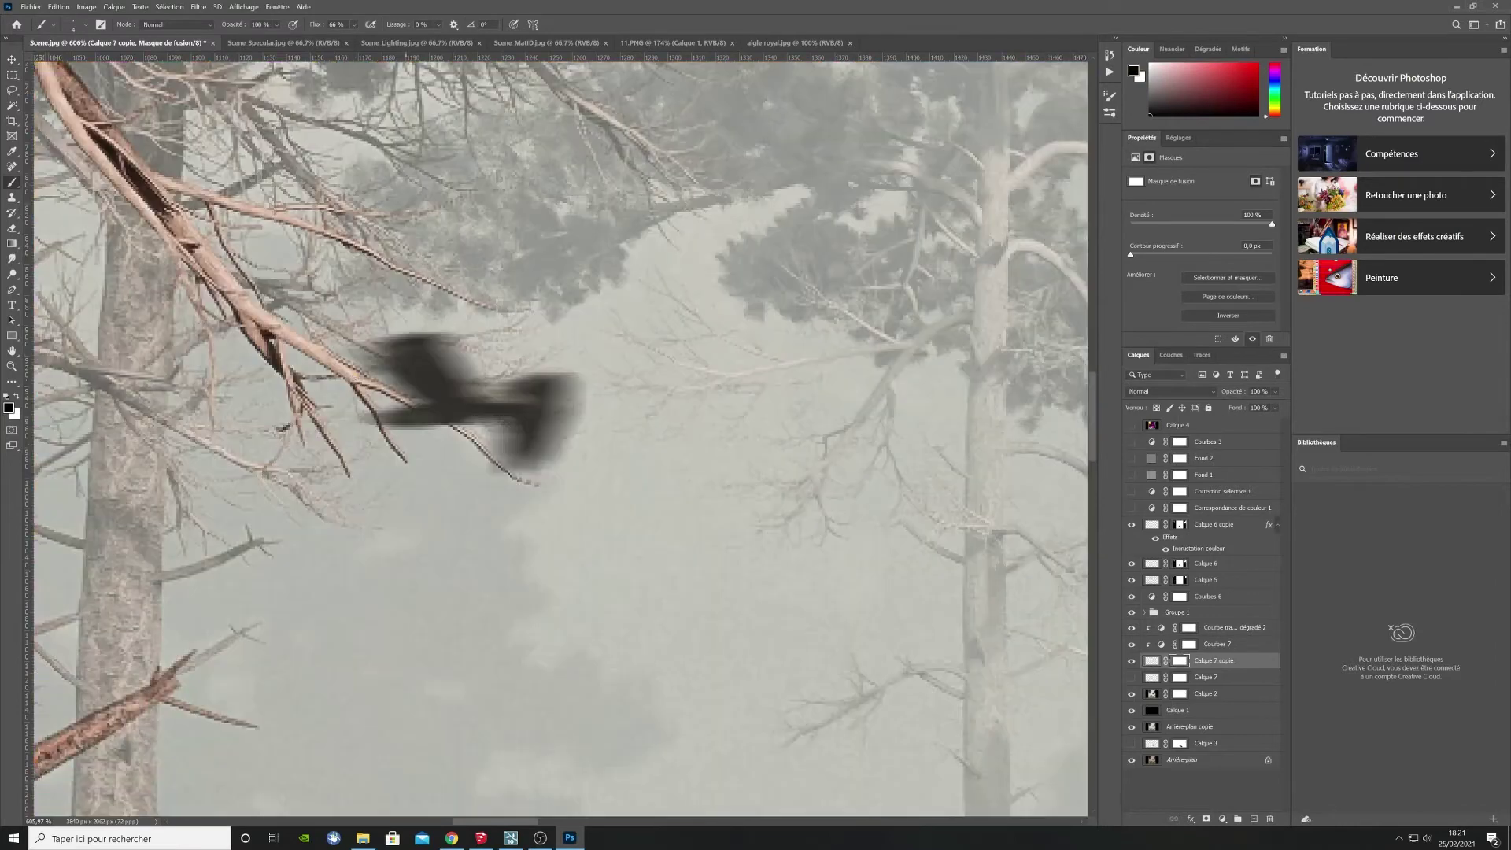
# Step: Reduce the eagle copy's opacity to about 65 % and move it slightly lower beside the left trunk
pyautogui.click(1275, 392)
pyautogui.moveTo(1262, 404)
pyautogui.mouseDown()
pyautogui.moveTo(1286, 403)
pyautogui.moveTo(1263, 404)
pyautogui.mouseUp()
pyautogui.keyDown('alt'); pyautogui.scroll(-12, 598, 441); pyautogui.keyUp('alt')
pyautogui.click(1275, 391)
pyautogui.click(1153, 662)
pyautogui.press('v')
pyautogui.moveTo(377, 417); pyautogui.dragTo(388, 447)
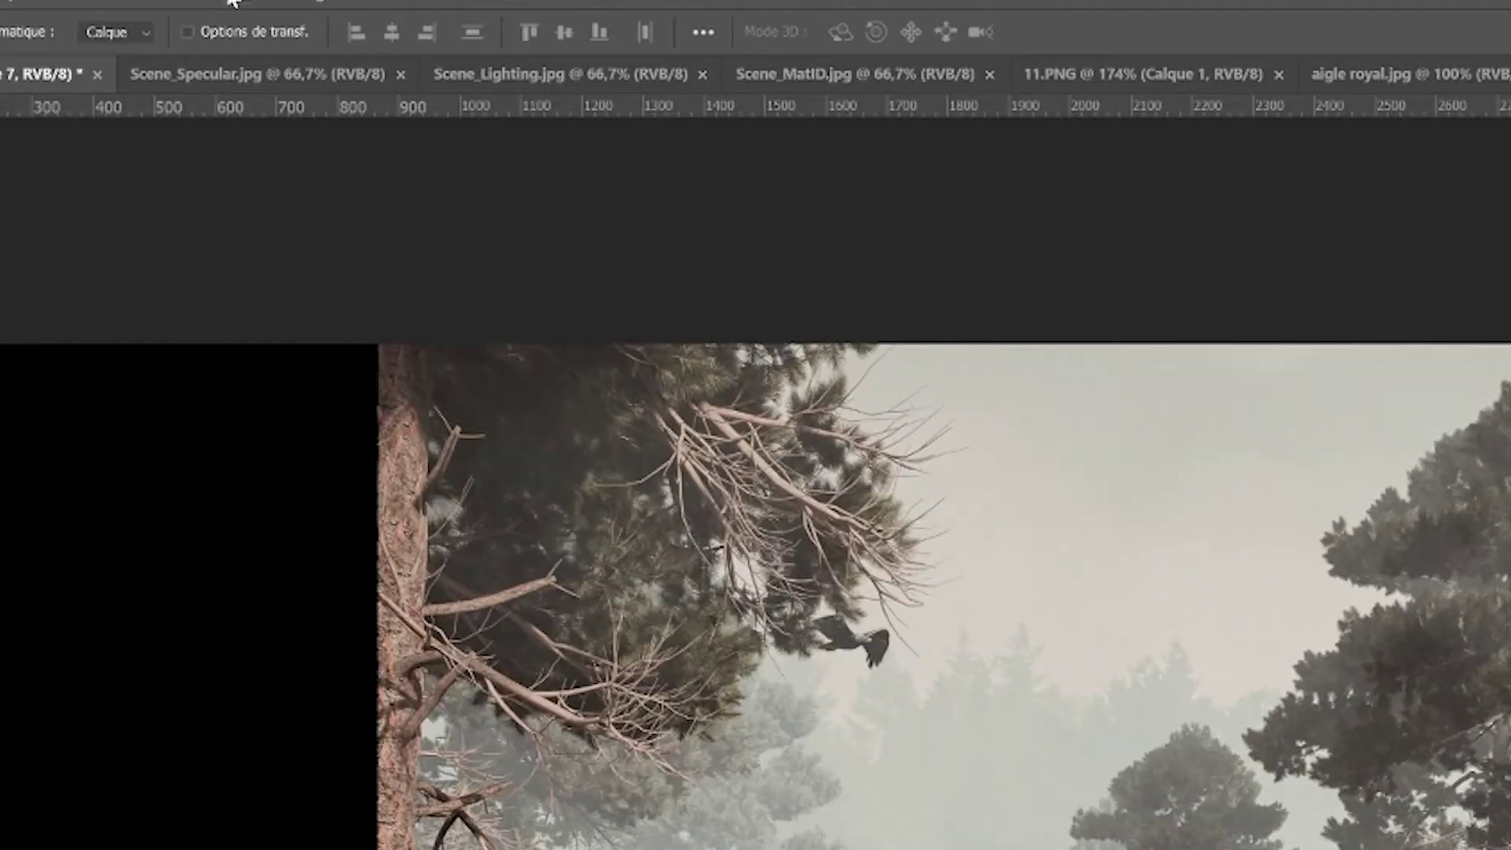
# Step: Apply a Flou directionnel to the sharp eagle on Calque 7 with an angle of -1° and a distance of 22 pixels
pyautogui.click(198, 7)
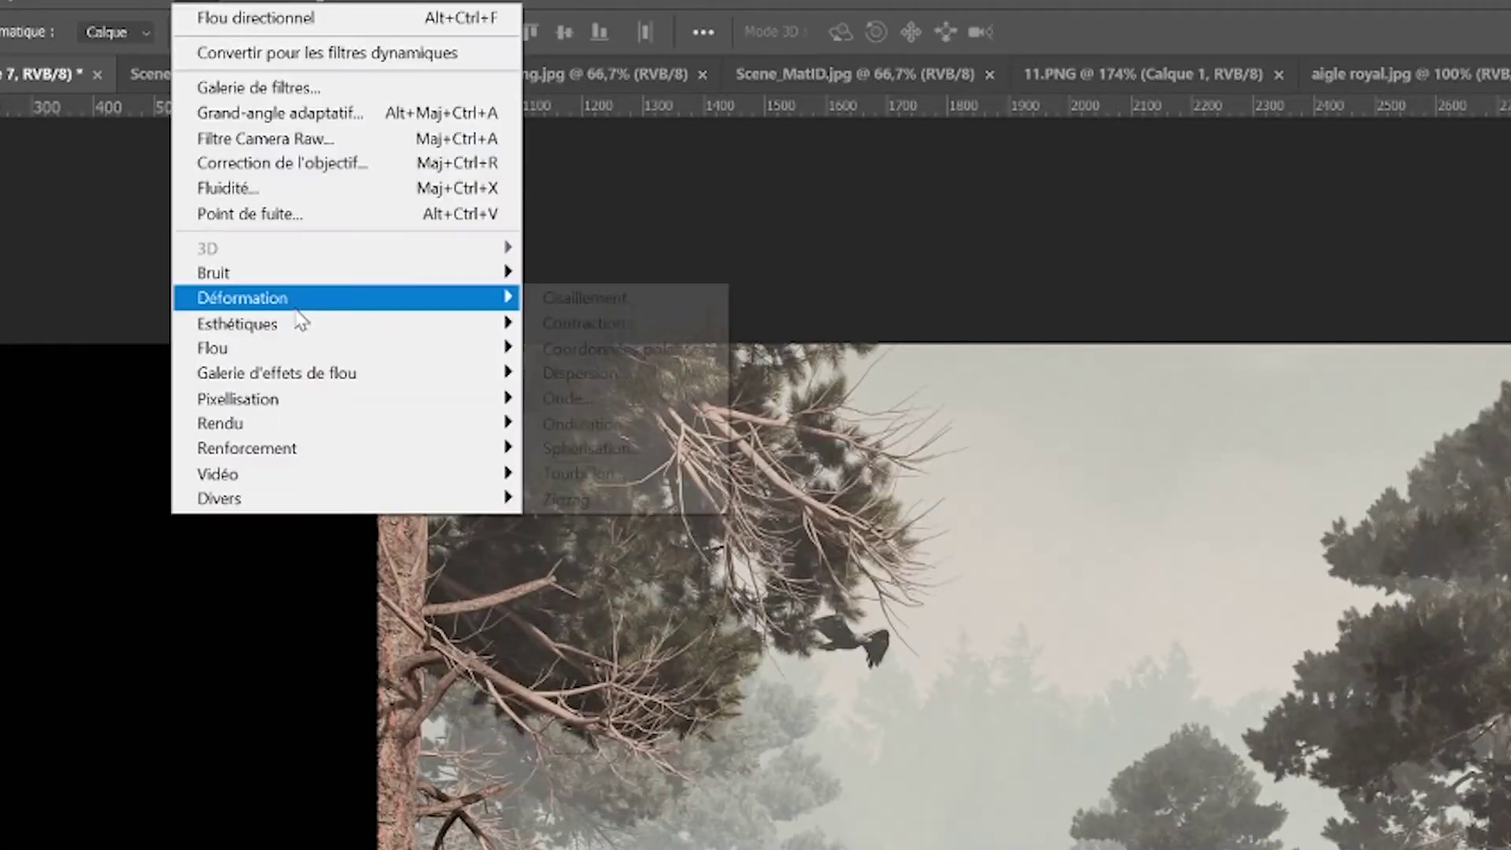
pyautogui.moveTo(320, 347)
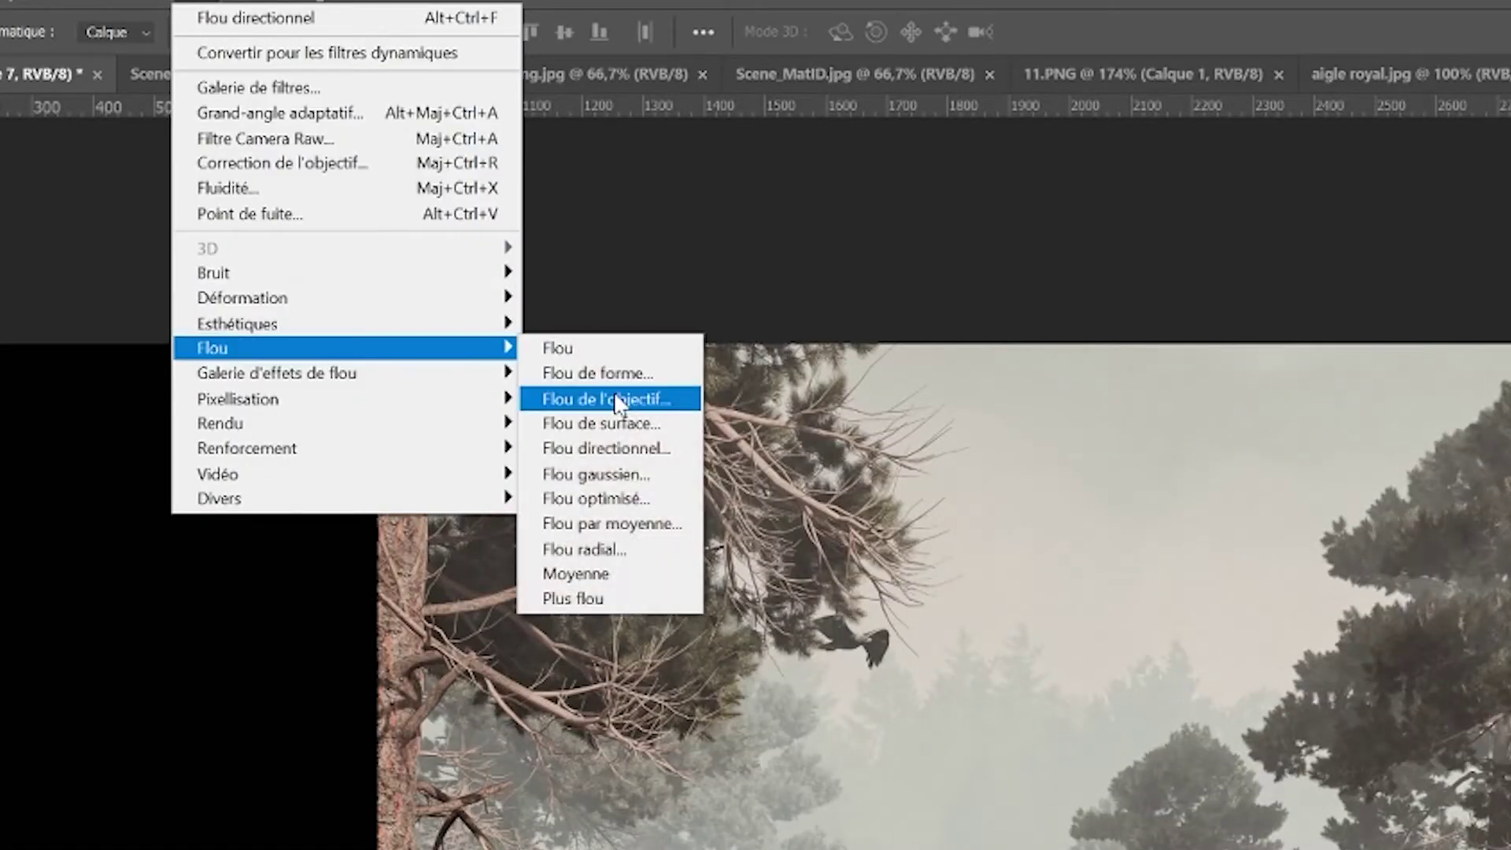
pyautogui.click(650, 447)
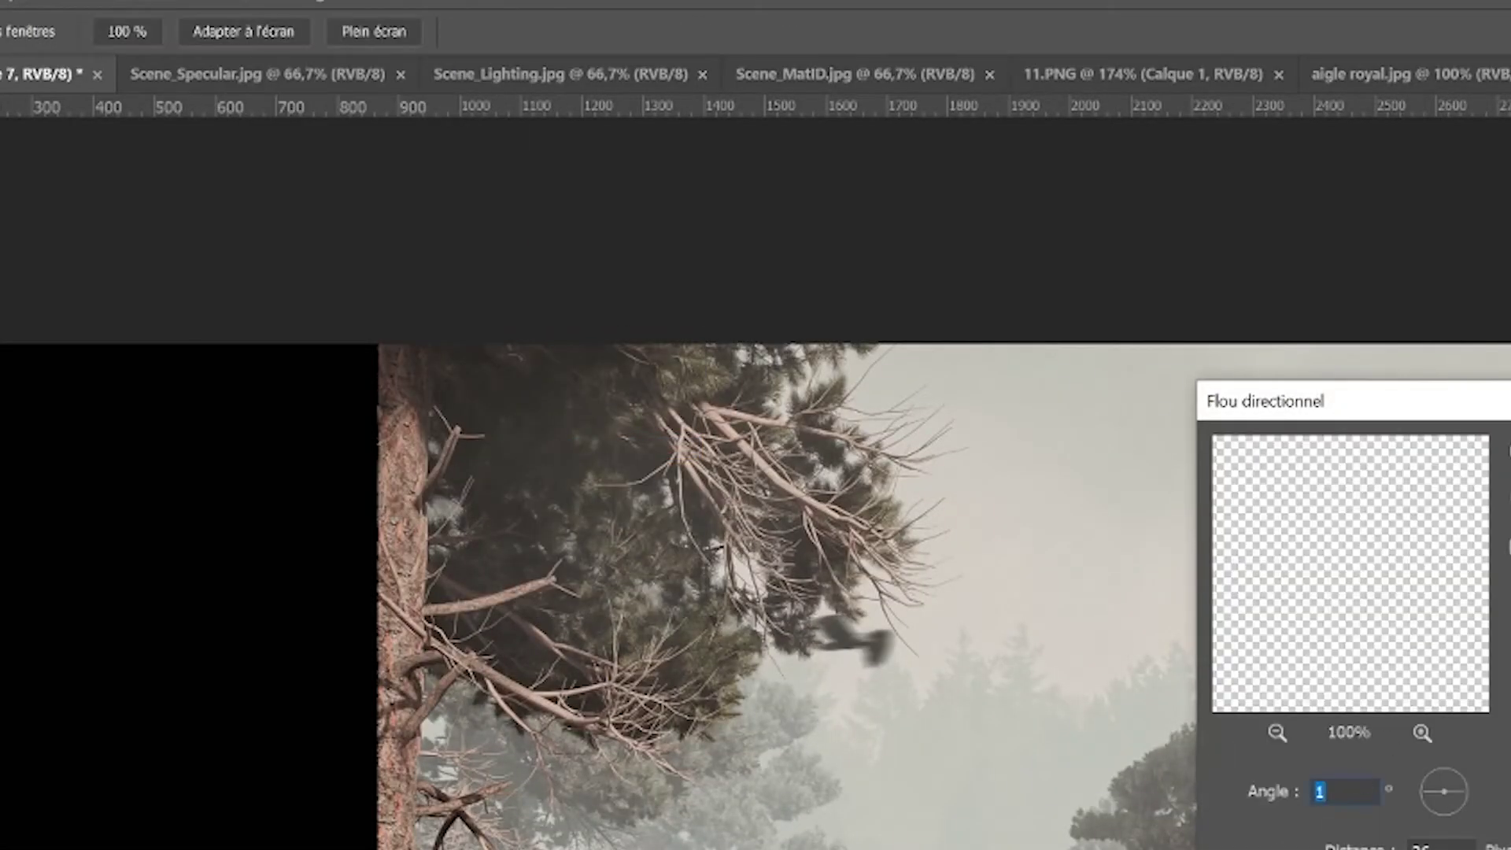
pyautogui.moveTo(670, 400); pyautogui.dragTo(683, 401)
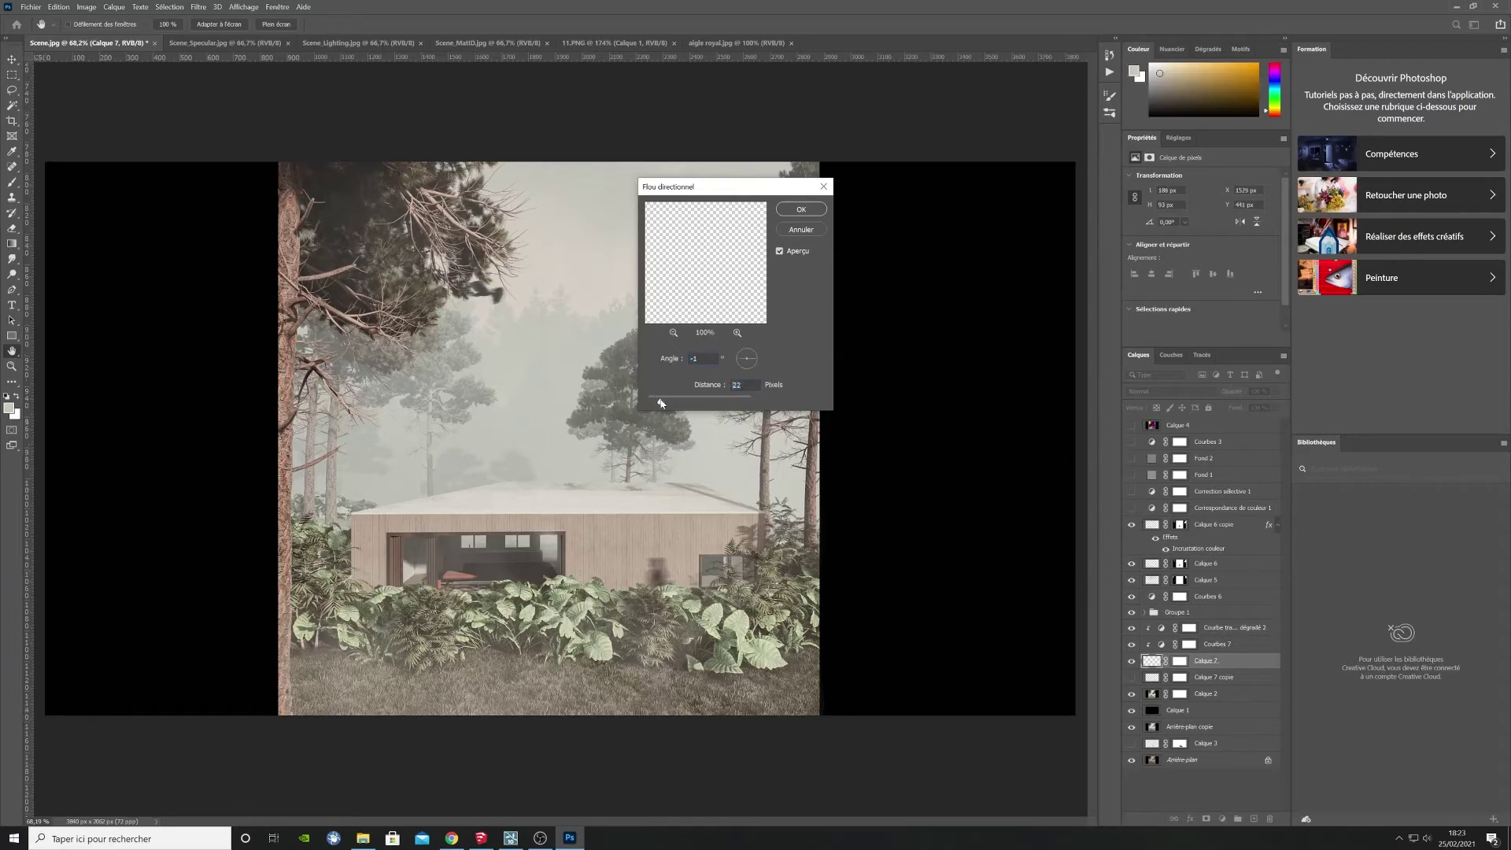
pyautogui.click(803, 217)
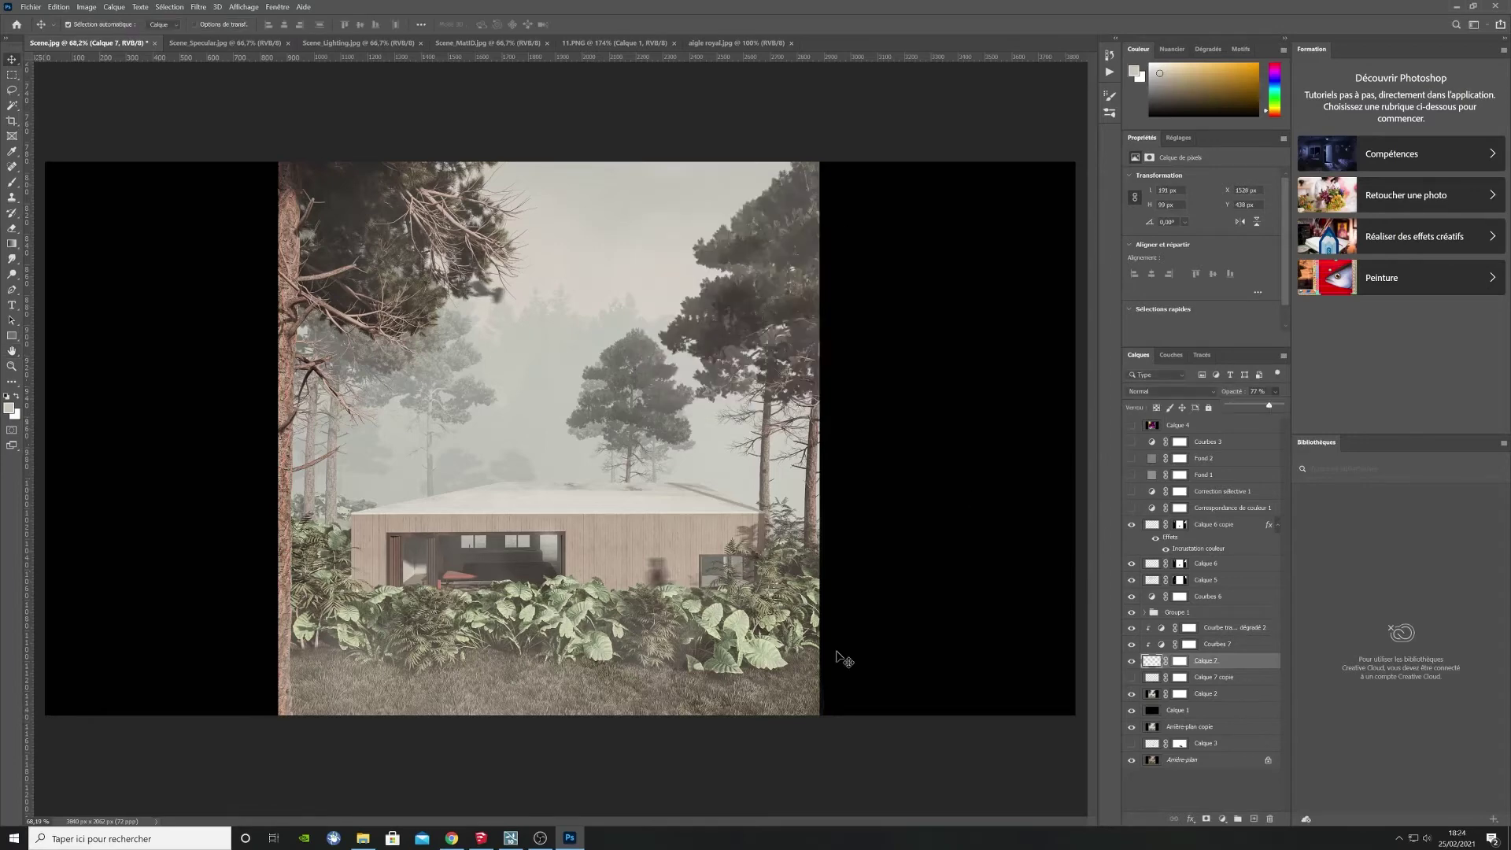
# Step: Move the blurred Calque 7 eagle away from the upper pine branches with Free Transform
pyautogui.keyDown('alt'); pyautogui.scroll(-1, 669, 504); pyautogui.keyUp('alt')
pyautogui.hotkey('ctrl', 't')
pyautogui.moveTo(489, 307)
pyautogui.mouseDown()
pyautogui.moveTo(507, 347)
pyautogui.moveTo(491, 313)
pyautogui.mouseUp()
pyautogui.press('Escape')
pyautogui.click(504, 339)
pyautogui.keyDown('ctrl'); pyautogui.click(1218, 665); pyautogui.keyUp('ctrl')
pyautogui.click(1218, 665)
pyautogui.hotkey('ctrl', 't')
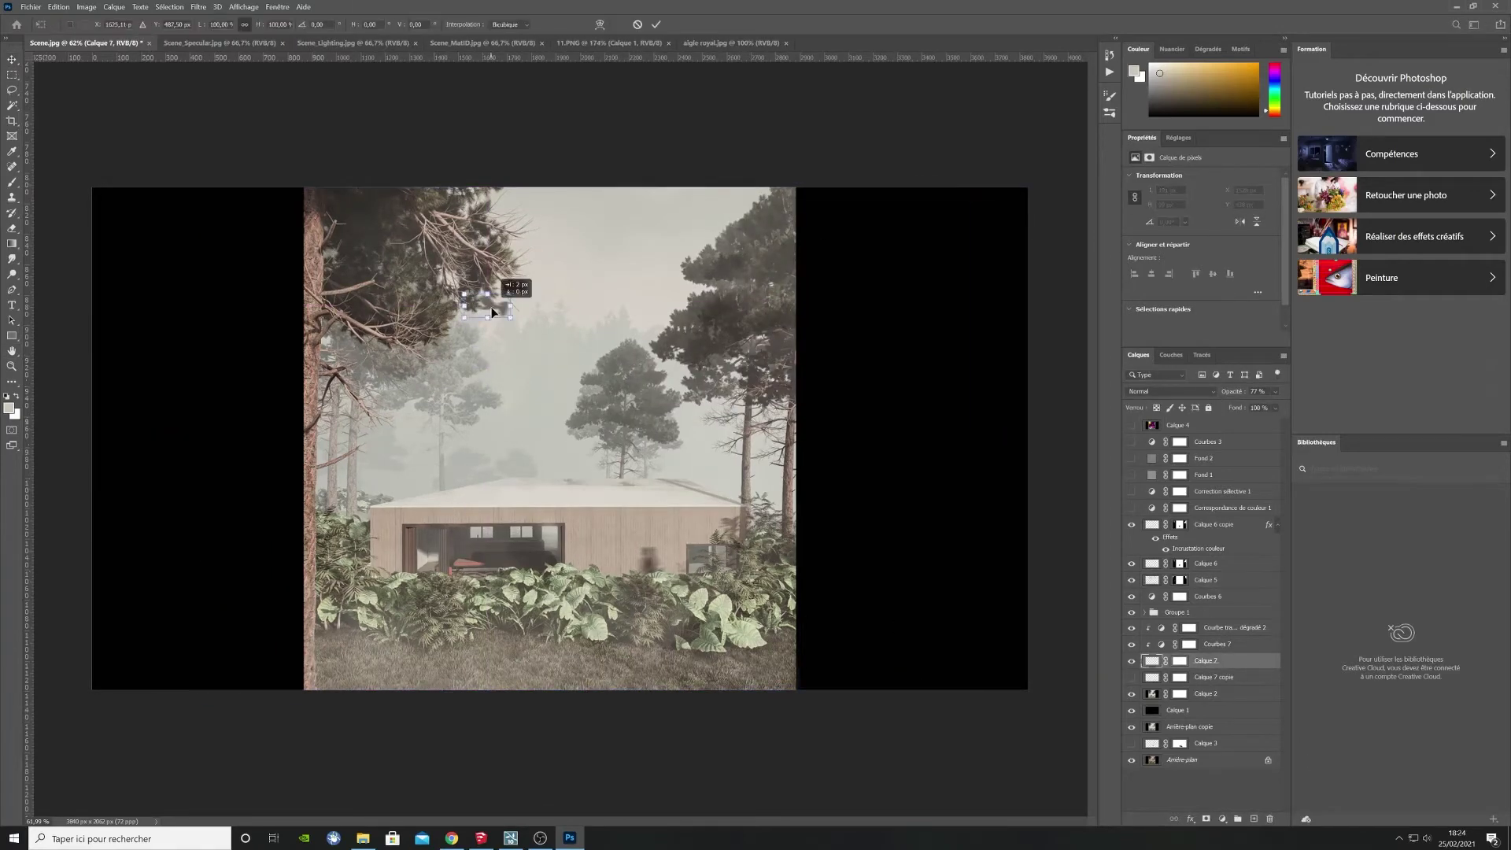
# Step: Display the grid over the image and adjust the eagle's position in front of the faded pine
pyautogui.click(1189, 726)
pyautogui.click(199, 6)
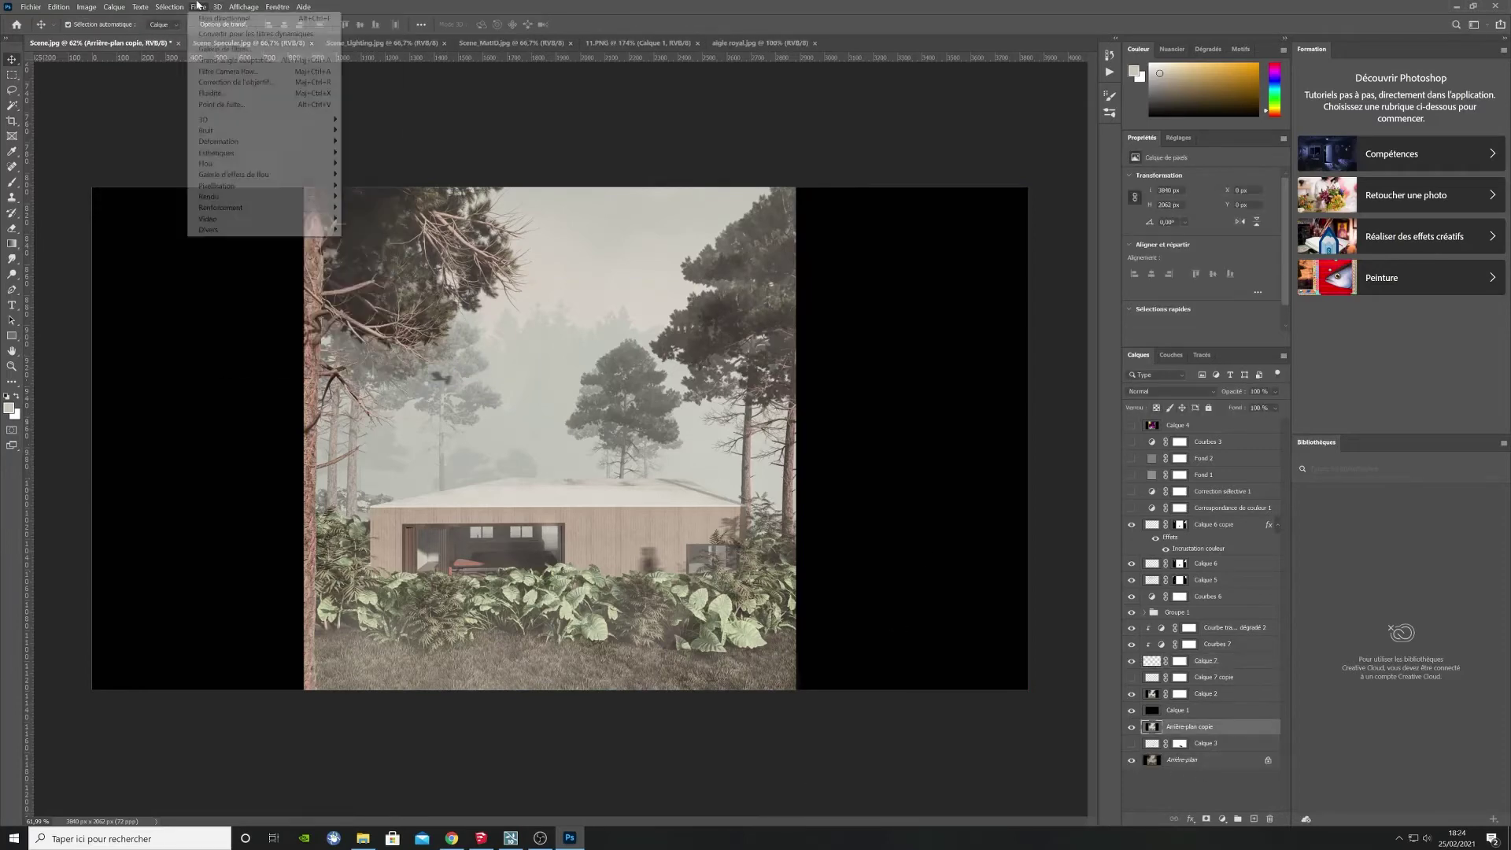
pyautogui.click(452, 265)
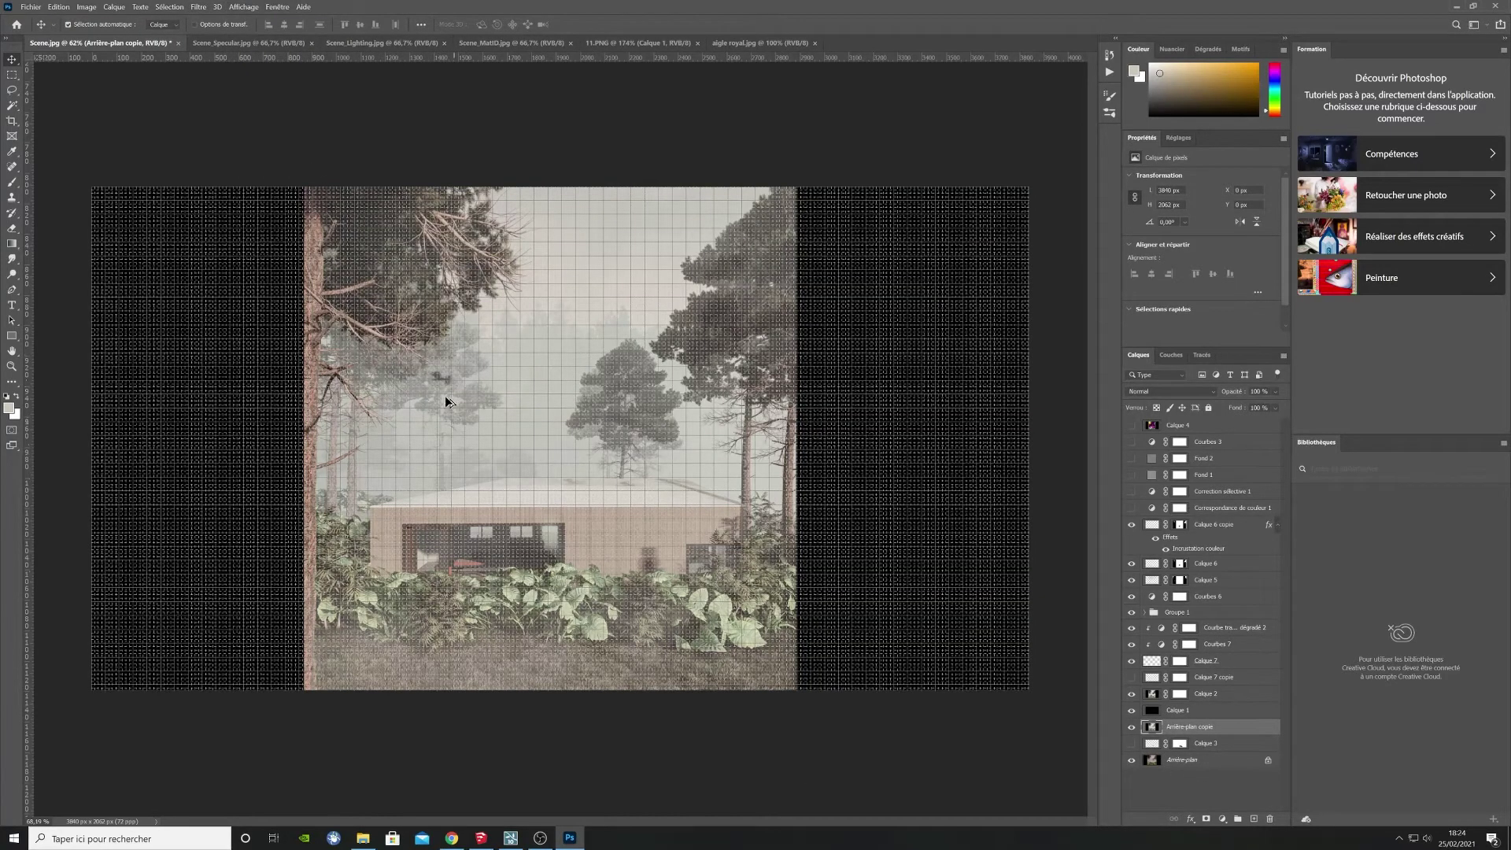
pyautogui.keyDown('alt'); pyautogui.scroll(1, 446, 403); pyautogui.keyUp('alt')
pyautogui.click(1206, 661)
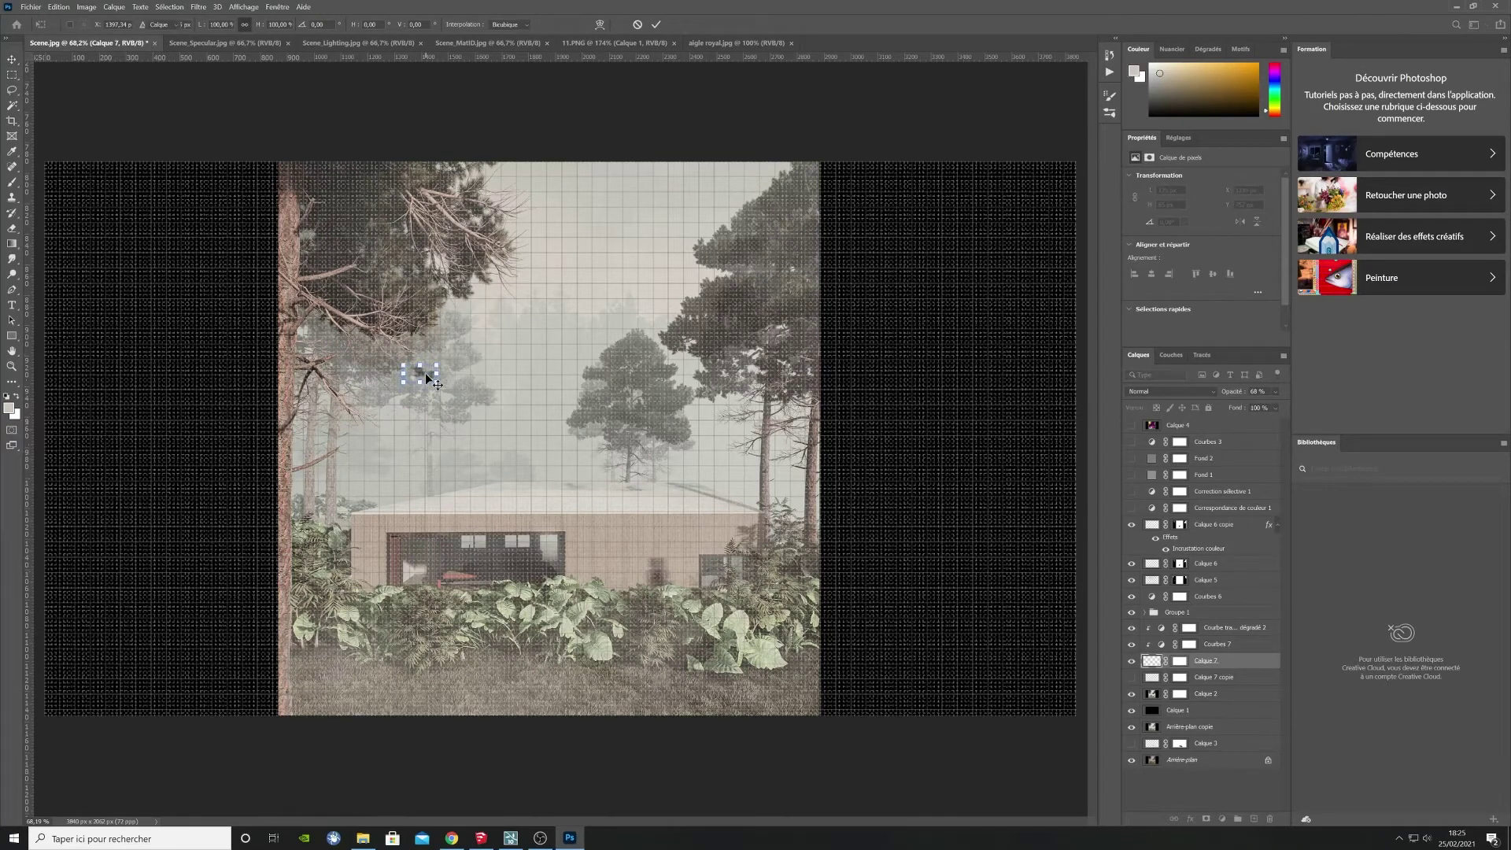
pyautogui.press('Return')
# Step: Hide the grid over the image and review the snapping options
pyautogui.click(244, 7)
pyautogui.moveTo(275, 230)
pyautogui.click(435, 263)
pyautogui.click(245, 6)
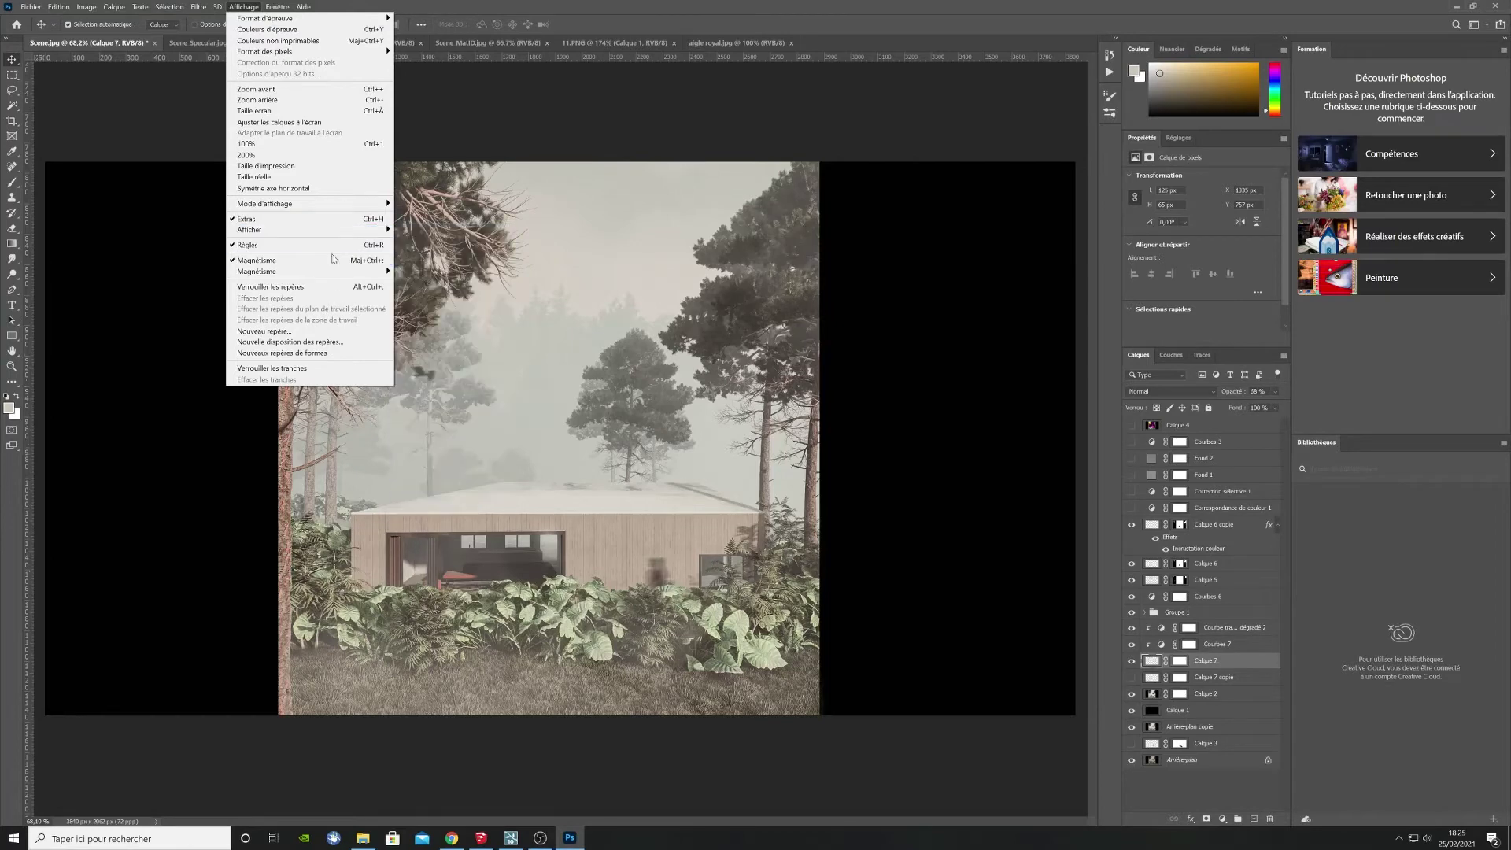
pyautogui.moveTo(377, 271)
pyautogui.click(537, 138)
pyautogui.keyDown('alt'); pyautogui.scroll(-2, 537, 157); pyautogui.keyUp('alt')
pyautogui.keyDown('alt'); pyautogui.scroll(1, 543, 197); pyautogui.keyUp('alt')
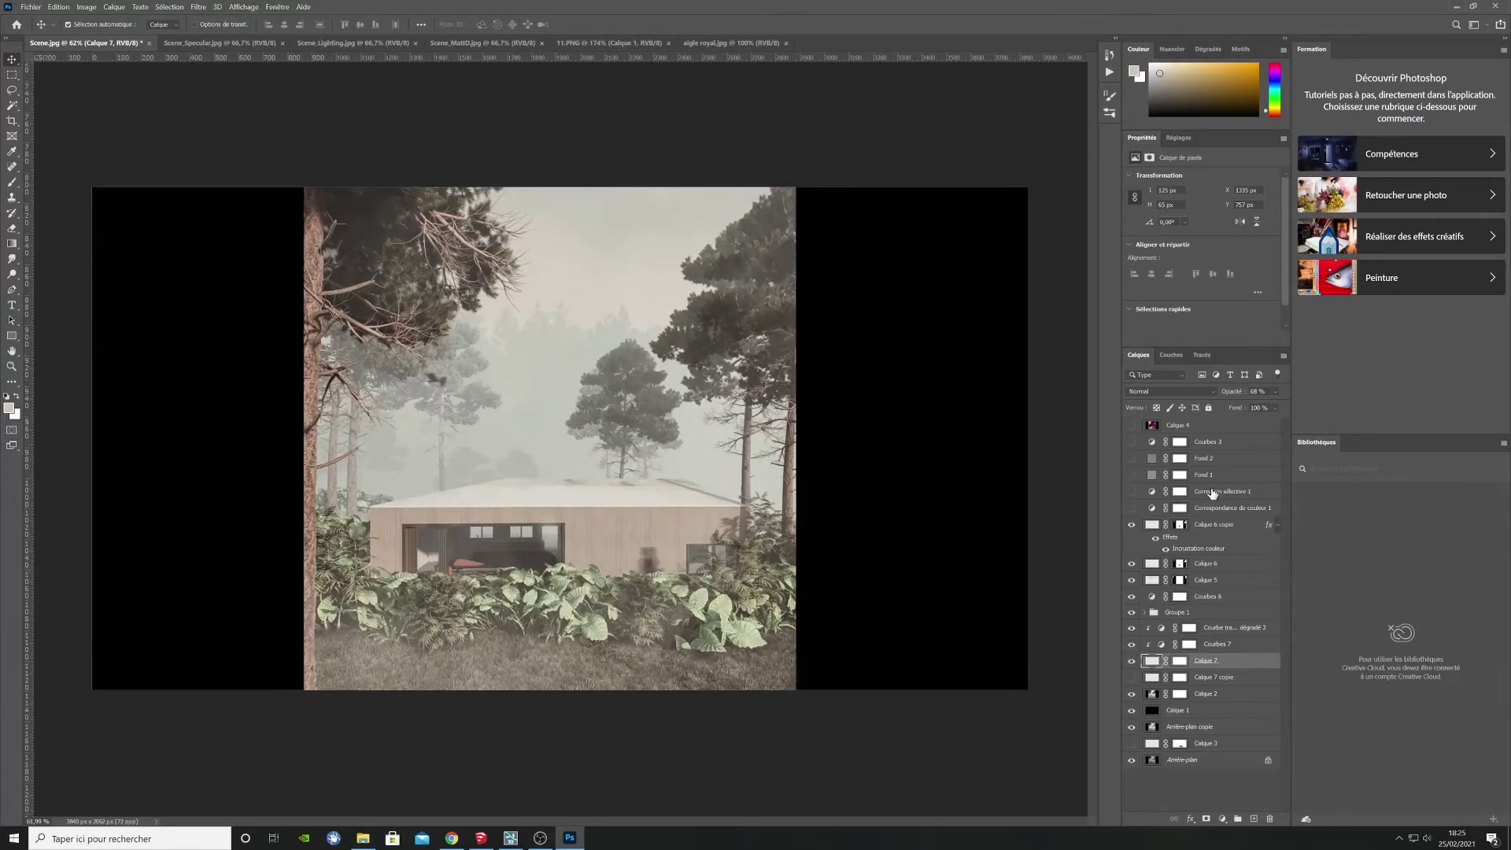
# Step: Show the Correspondance de couleur 1 layer and apply the Fuji F125 Kodak 2393 and Fuji F125 Kodak 2395 LUTs in turn
pyautogui.click(1217, 508)
pyautogui.click(1132, 510)
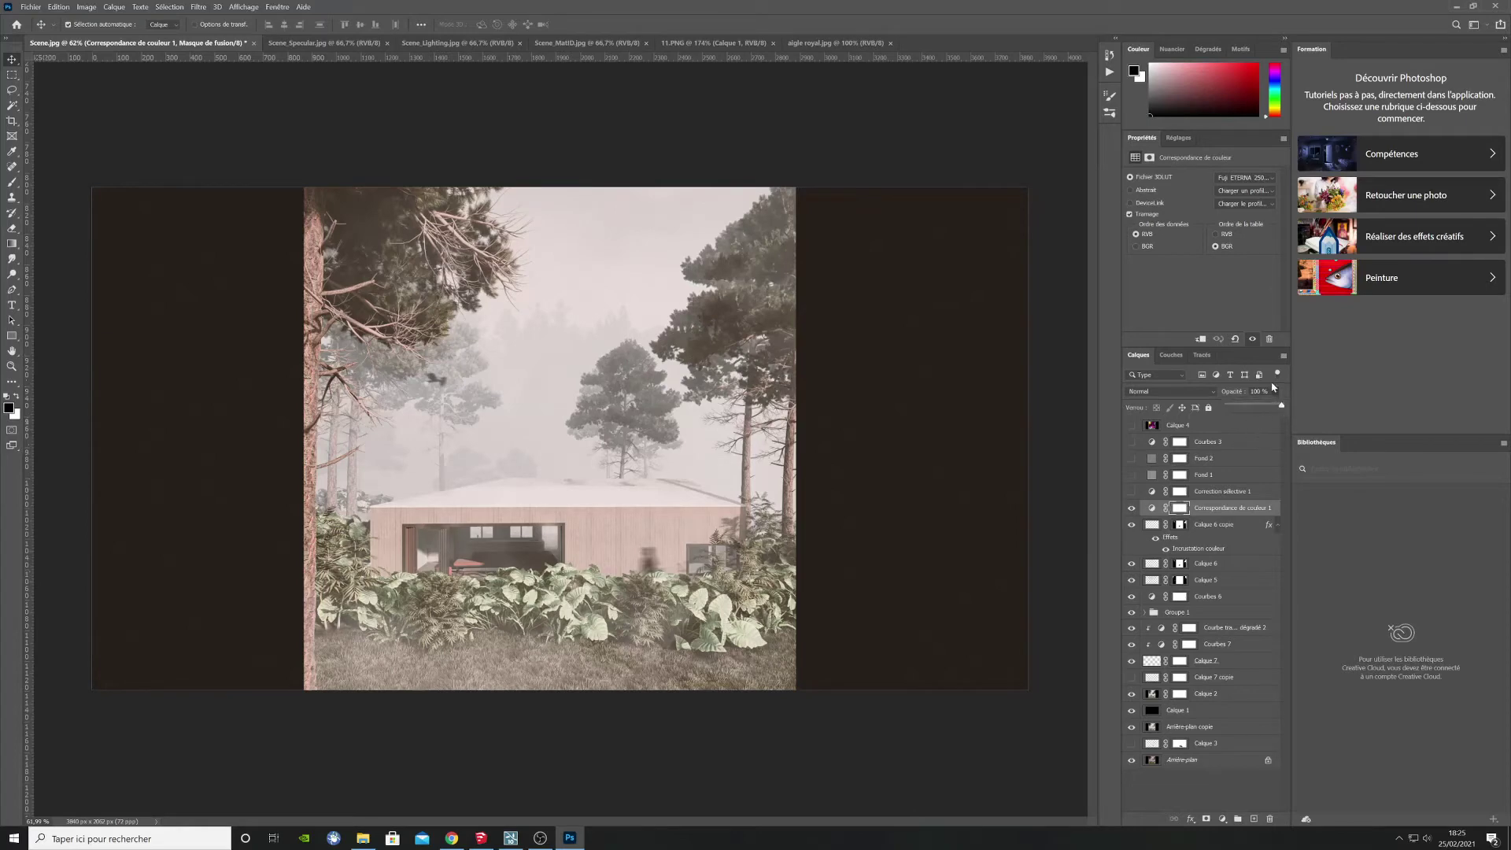
pyautogui.click(1250, 179)
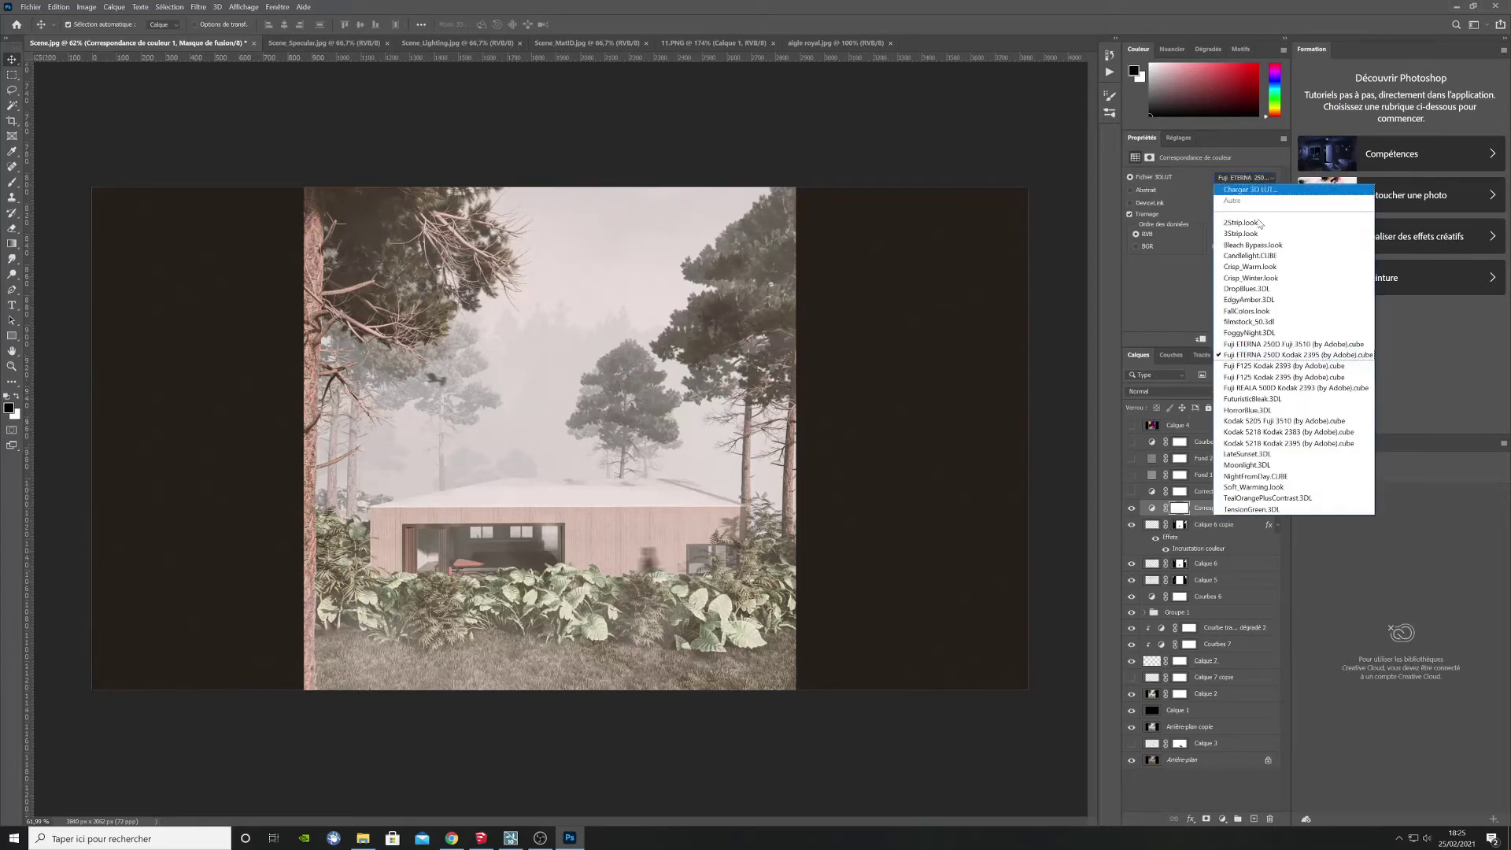
pyautogui.click(1265, 369)
pyautogui.click(1257, 181)
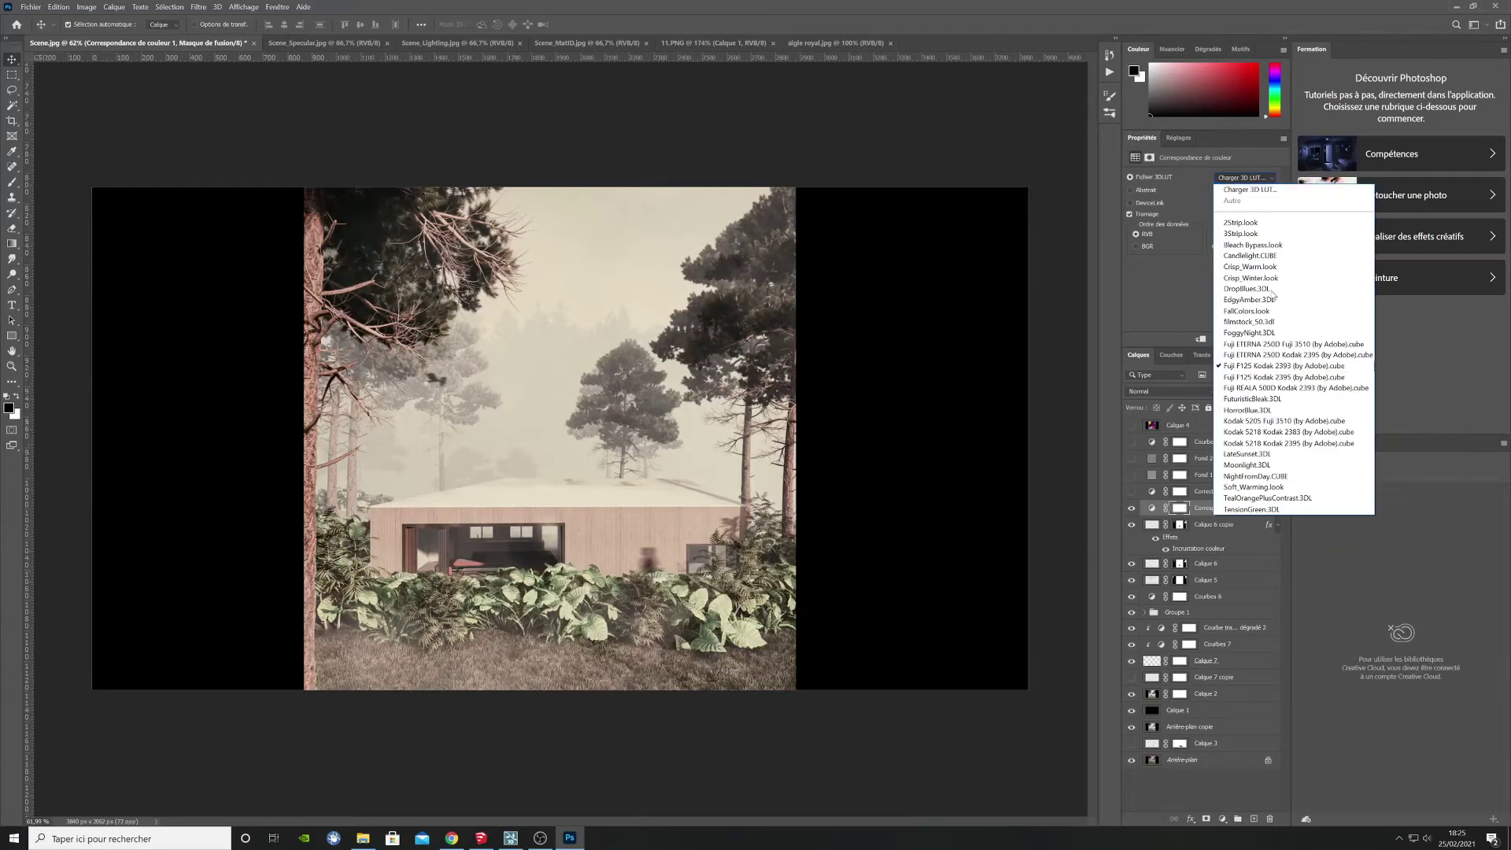
pyautogui.click(1273, 377)
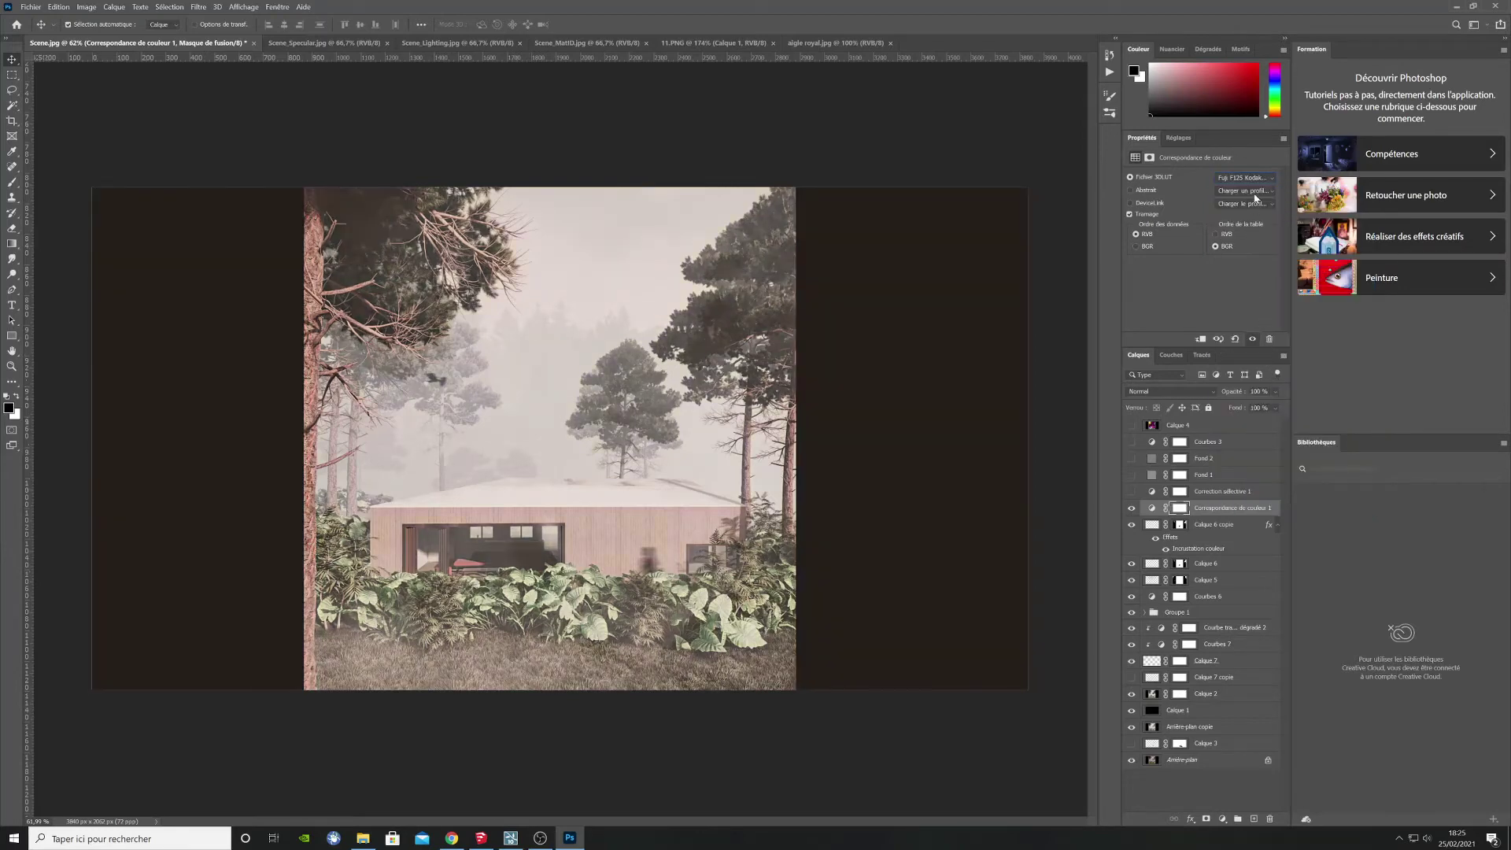
# Step: Try the Fuji REALA 500D Kodak 2393, FuturisticBleak and Kodak 5218 Kodak 2383 LUTs on the color lookup layer
pyautogui.click(1259, 183)
pyautogui.click(1270, 388)
pyautogui.click(1246, 178)
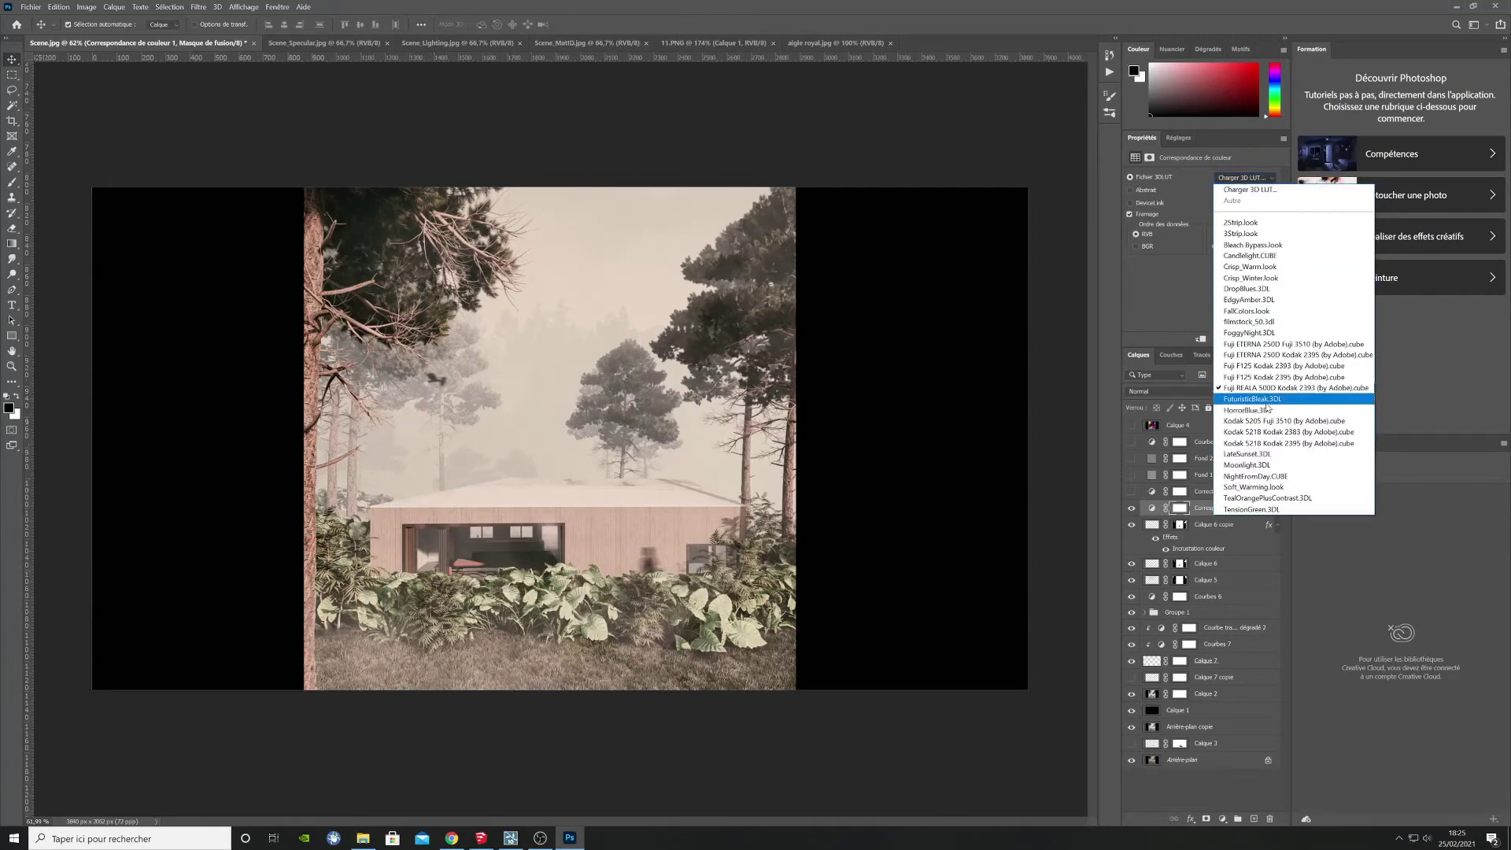
pyautogui.click(1248, 398)
pyautogui.click(1246, 180)
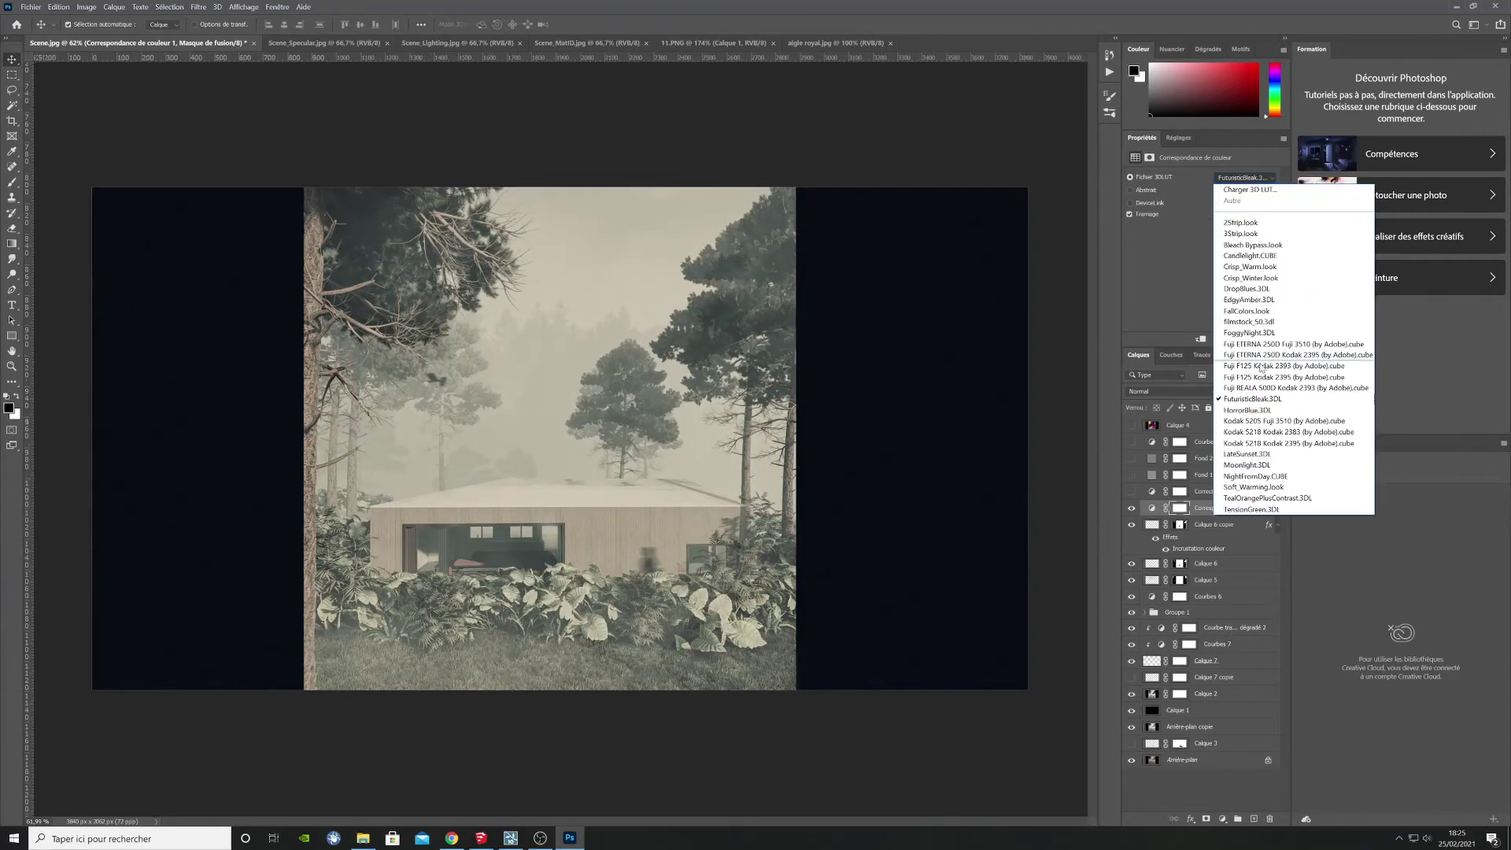
pyautogui.click(1248, 423)
# Step: Try further 3D LUTs on the color lookup layer, ending with Fuji F125 Kodak 2393
pyautogui.click(1246, 178)
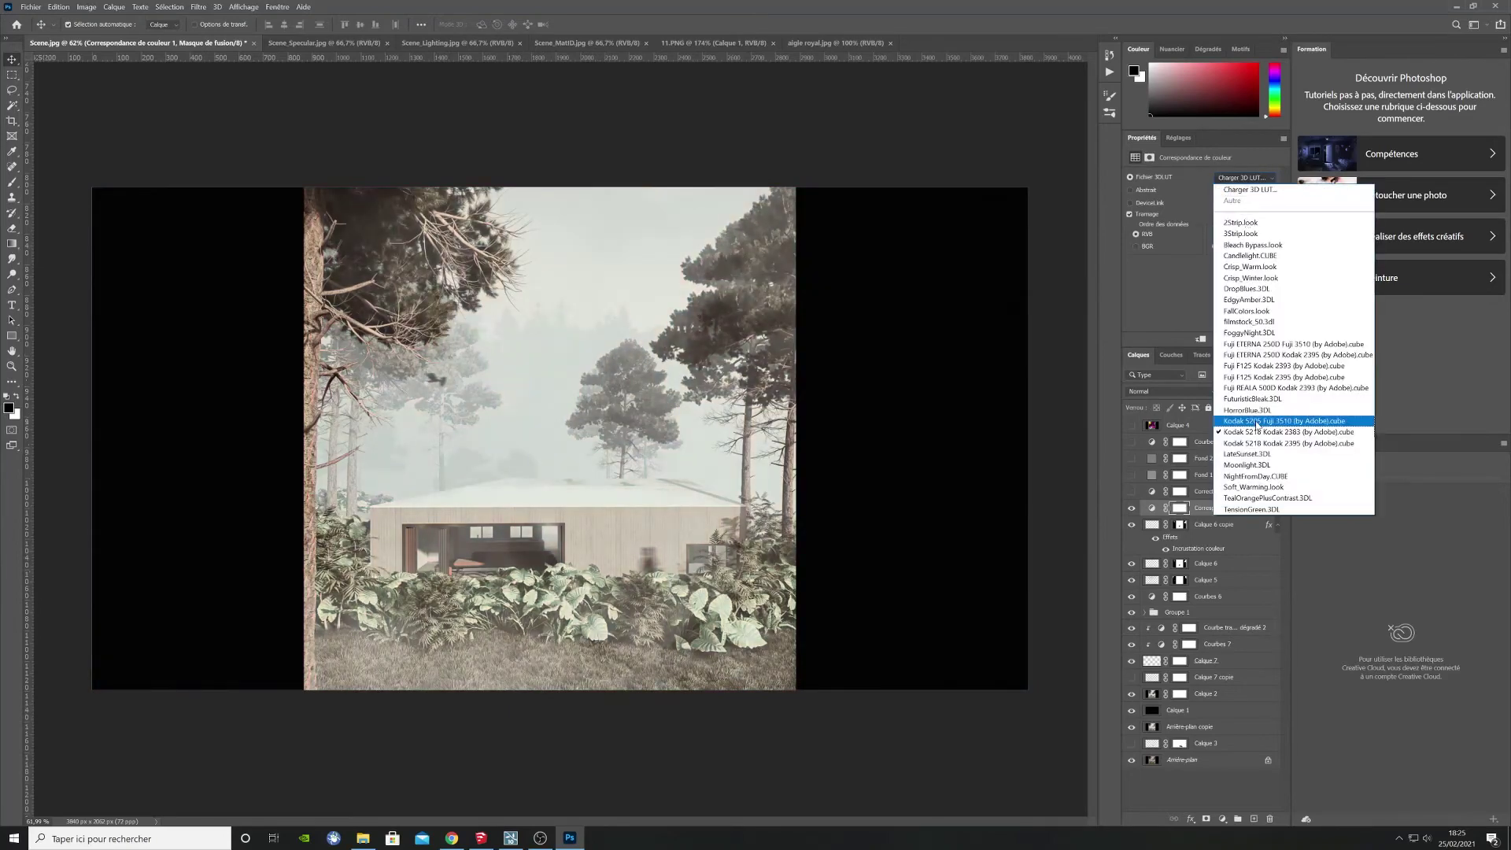
pyautogui.click(1248, 412)
pyautogui.click(1246, 178)
pyautogui.click(1244, 233)
pyautogui.click(1247, 177)
pyautogui.click(1250, 354)
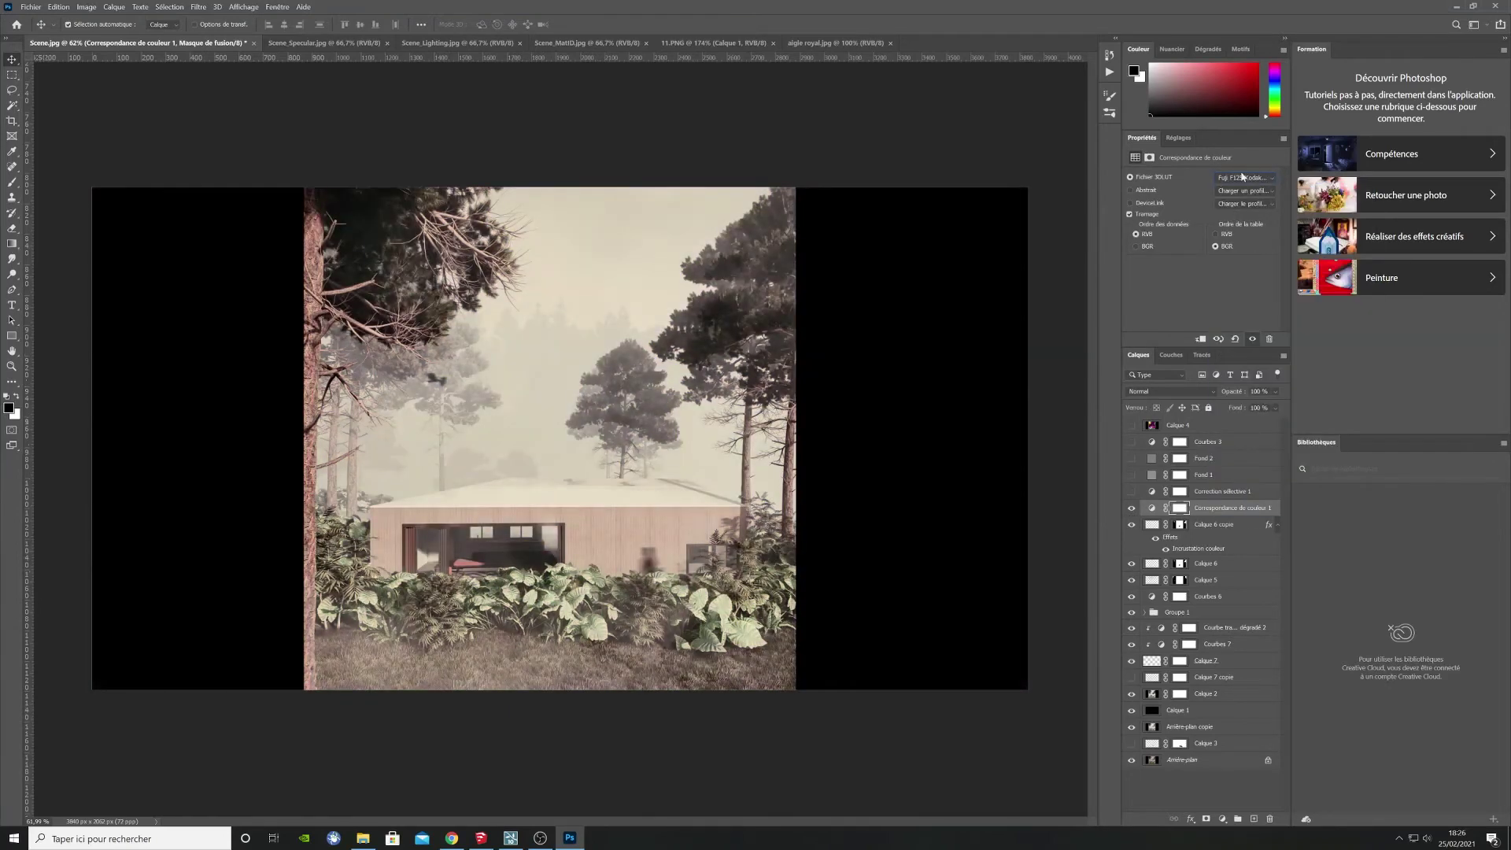
# Step: Apply the Fuji F125 Kodak 2395 LUT and set the color lookup layer's opacity to 52 %
pyautogui.click(1244, 177)
pyautogui.click(1249, 366)
pyautogui.click(1276, 392)
pyautogui.moveTo(1283, 405); pyautogui.dragTo(1253, 406)
pyautogui.press('l')
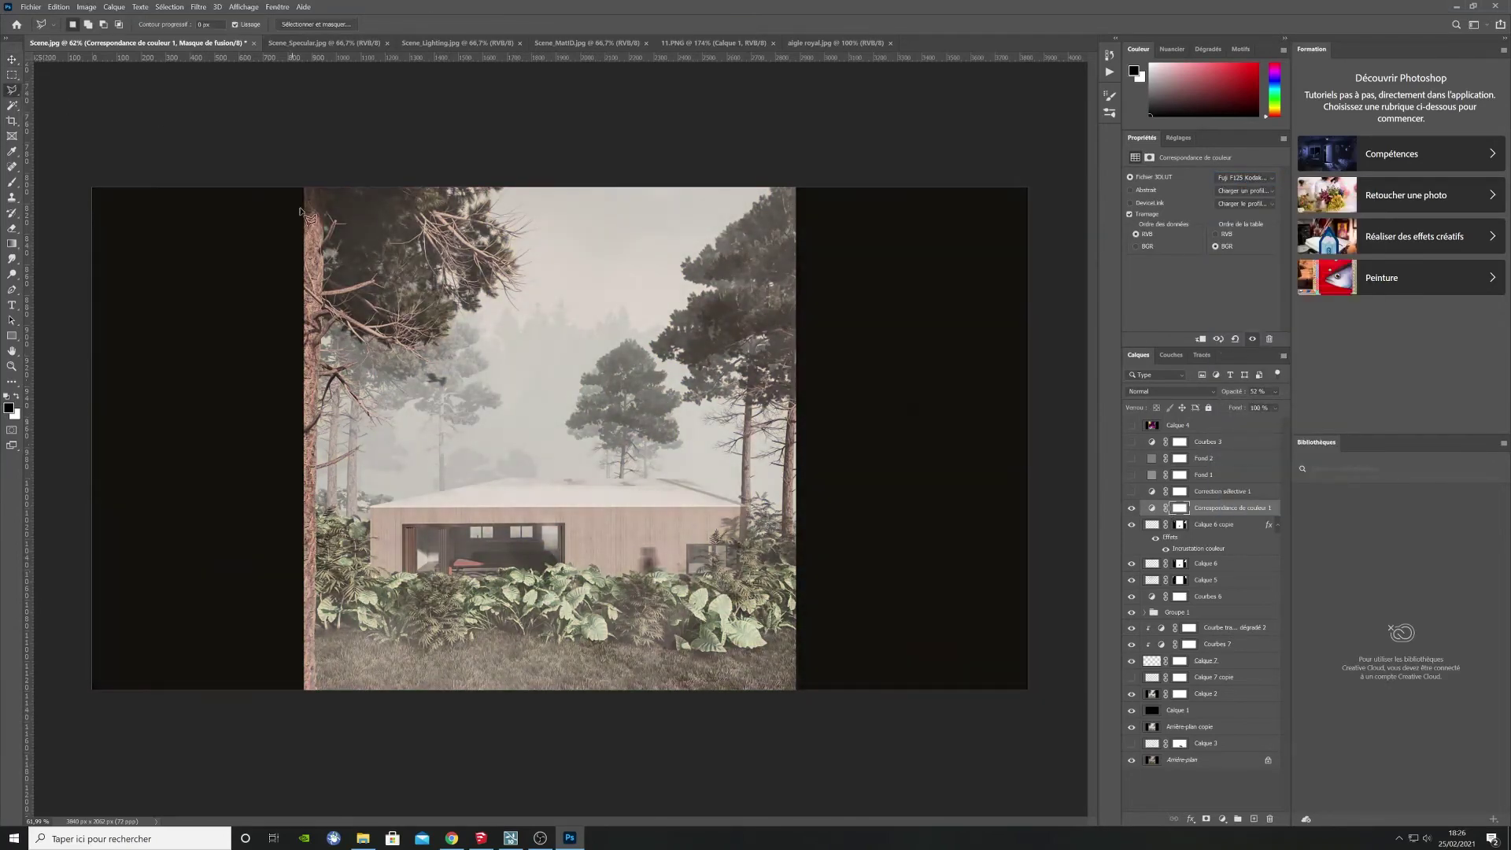
# Step: Try several more 3D LUTs on the Correspondance de couleur 1 layer, including TensionGreen
pyautogui.press('Escape')
pyautogui.click(1246, 178)
pyautogui.click(1259, 249)
pyautogui.click(1246, 178)
pyautogui.click(1255, 296)
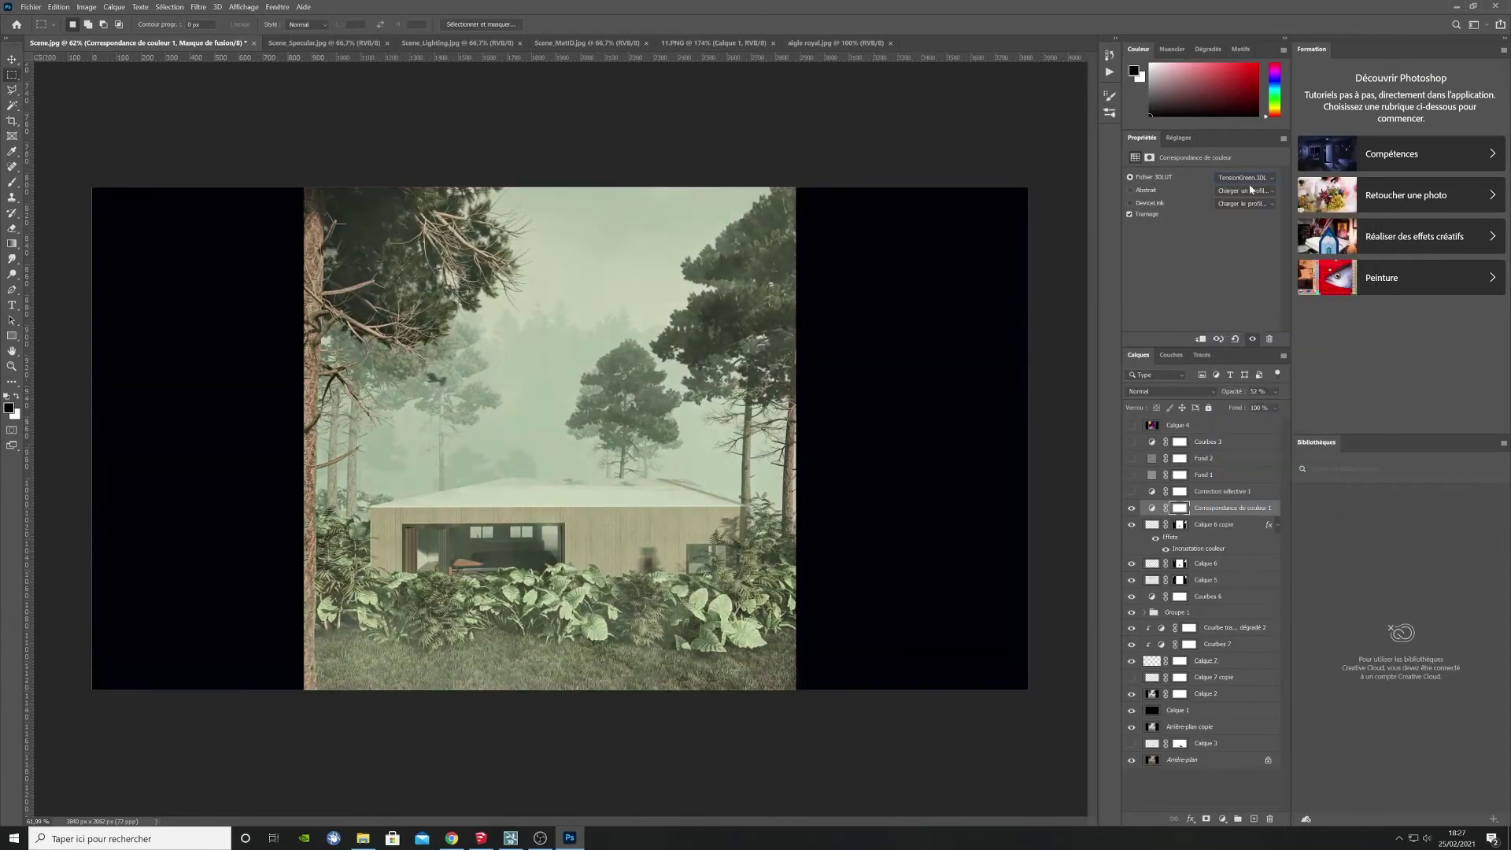
pyautogui.click(1246, 178)
pyautogui.click(1252, 485)
pyautogui.click(1275, 393)
# Step: Try a Luminosité/Contraste adjustment layer with raised contrast above the color lookup layer
pyautogui.click(1222, 820)
pyautogui.click(1264, 533)
pyautogui.moveTo(1205, 230); pyautogui.dragTo(1225, 231)
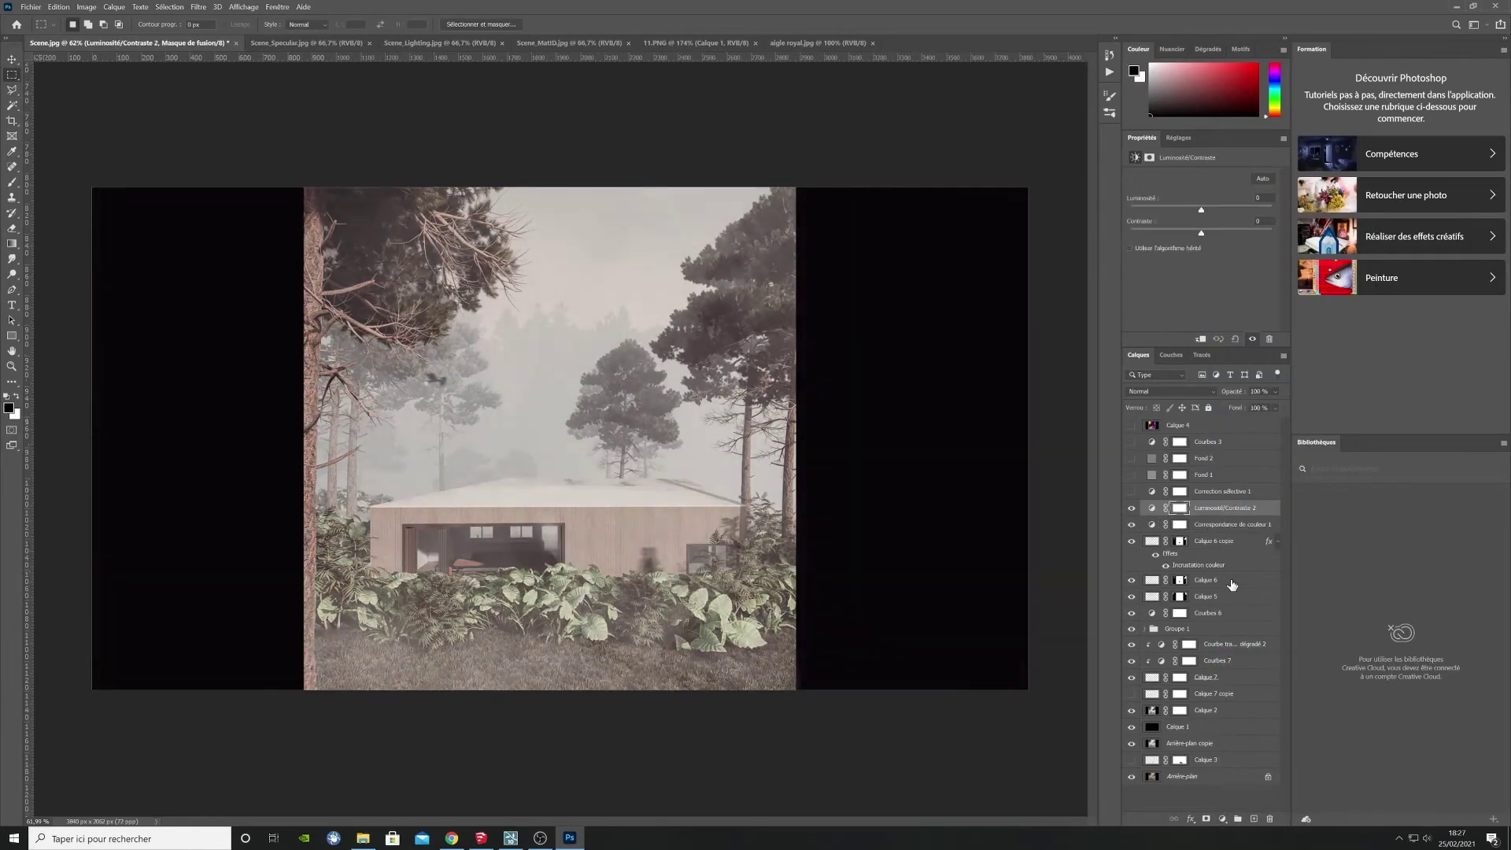
# Step: Apply the Fuji ETERNA 250 LUT to Correspondance de couleur 1, set its opacity to 43 % and compare the render without it
pyautogui.click(1246, 178)
pyautogui.click(1252, 329)
pyautogui.click(1275, 392)
pyautogui.moveTo(1253, 406); pyautogui.dragTo(1248, 406)
pyautogui.click(1152, 508)
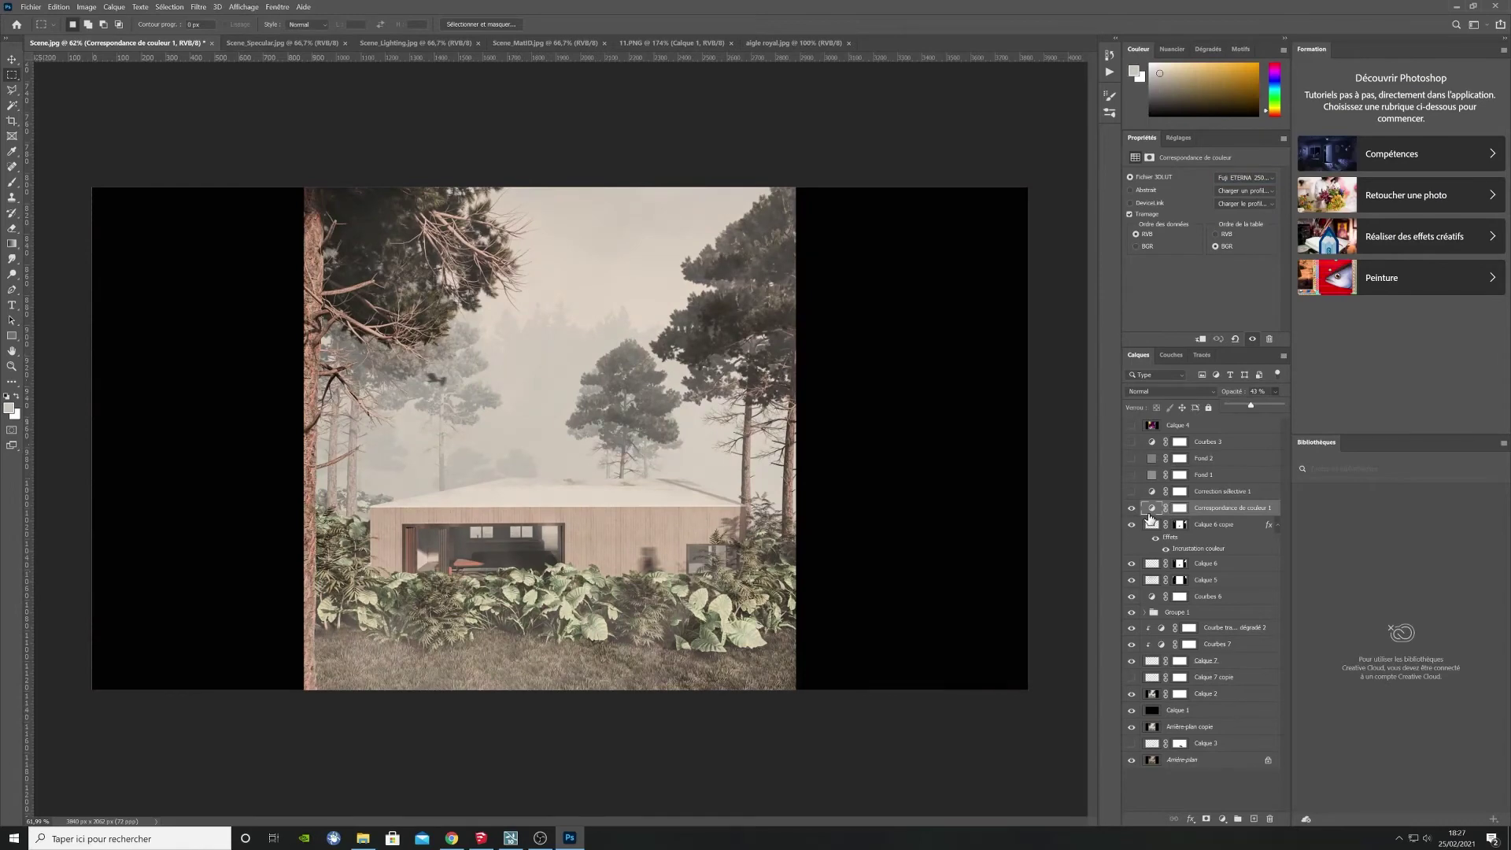
pyautogui.click(1131, 509)
pyautogui.click(1131, 509)
# Step: Add a second color lookup layer, hide Correspondance de couleur 1 and choose the Soft_Warming LUT for the new layer
pyautogui.click(1223, 819)
pyautogui.click(1260, 716)
pyautogui.click(1131, 525)
pyautogui.click(1246, 178)
pyautogui.click(1268, 347)
pyautogui.click(1246, 178)
pyautogui.click(1287, 486)
# Step: Lower the Soft_Warming color lookup layer's opacity to 59 % and show Correspondance de couleur 1 again
pyautogui.click(1275, 392)
pyautogui.moveTo(1282, 406); pyautogui.dragTo(1258, 405)
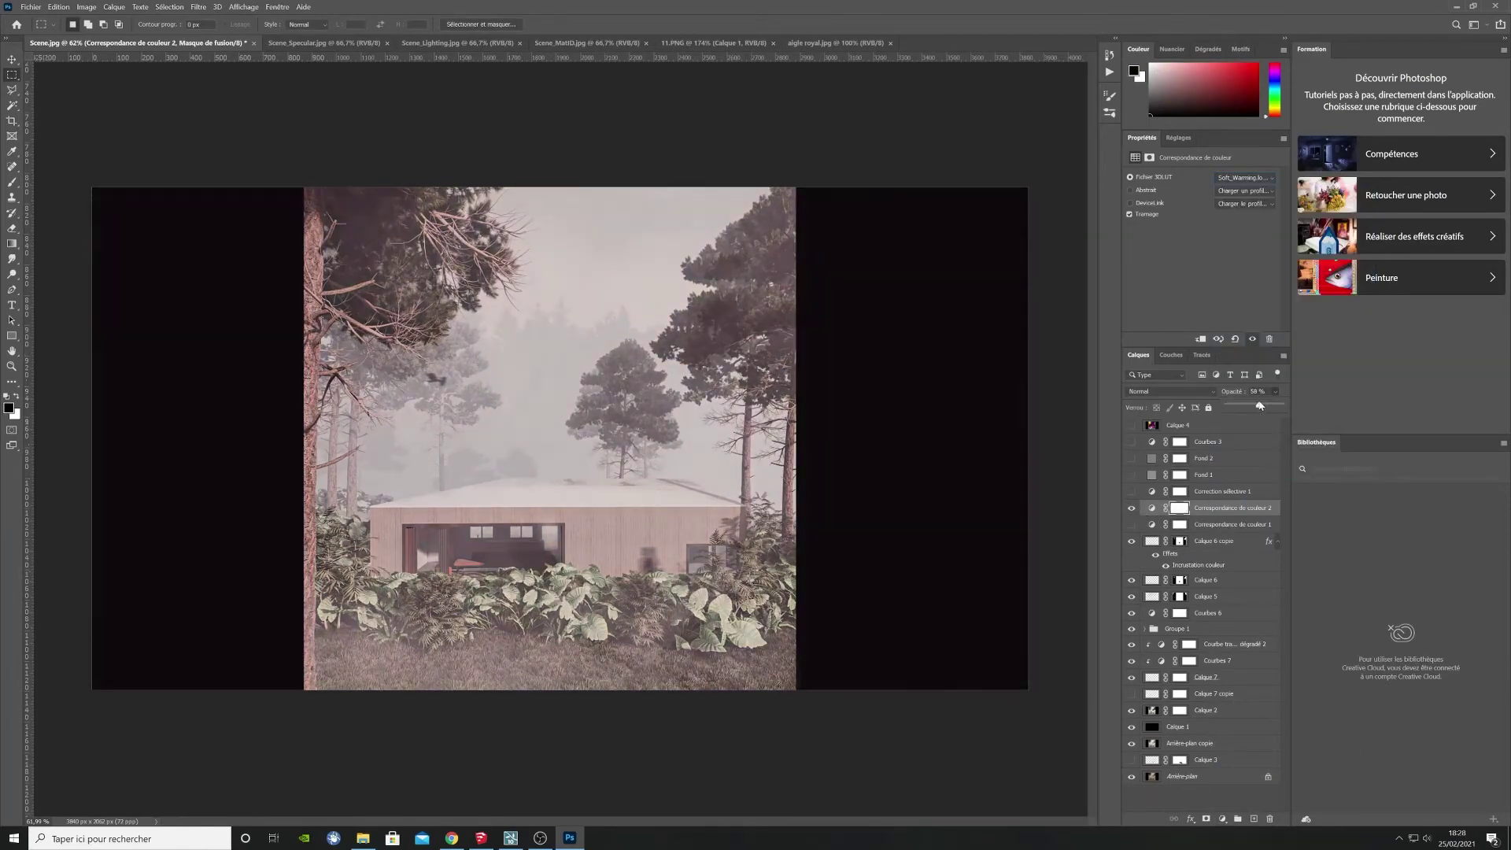
pyautogui.click(1152, 509)
pyautogui.click(1132, 525)
pyautogui.click(1131, 525)
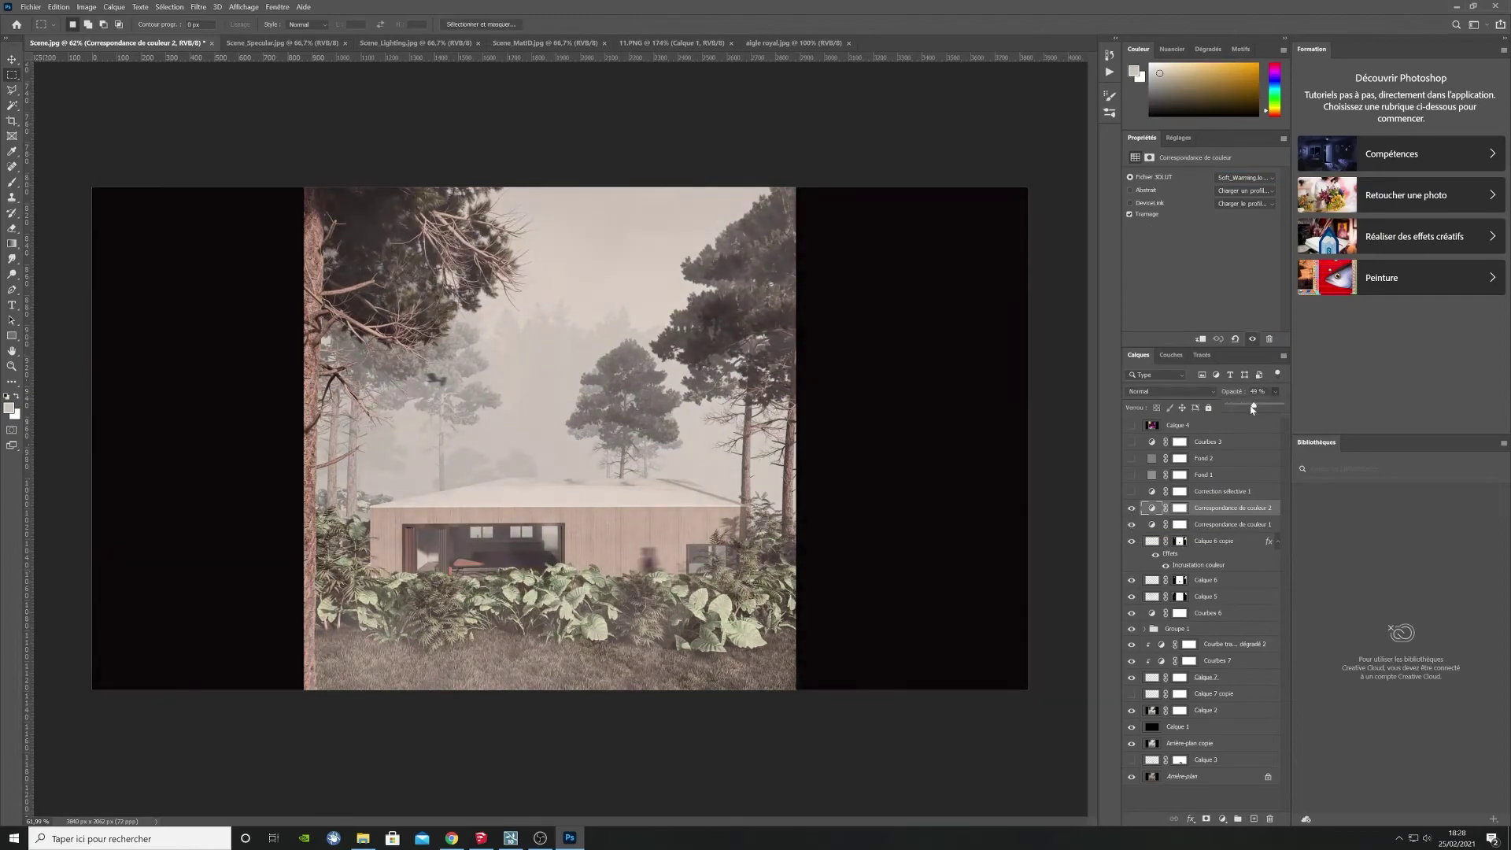
# Step: Add a Teinte/Saturation adjustment layer above the color lookup layers and moderately reduce its saturation
pyautogui.click(1223, 820)
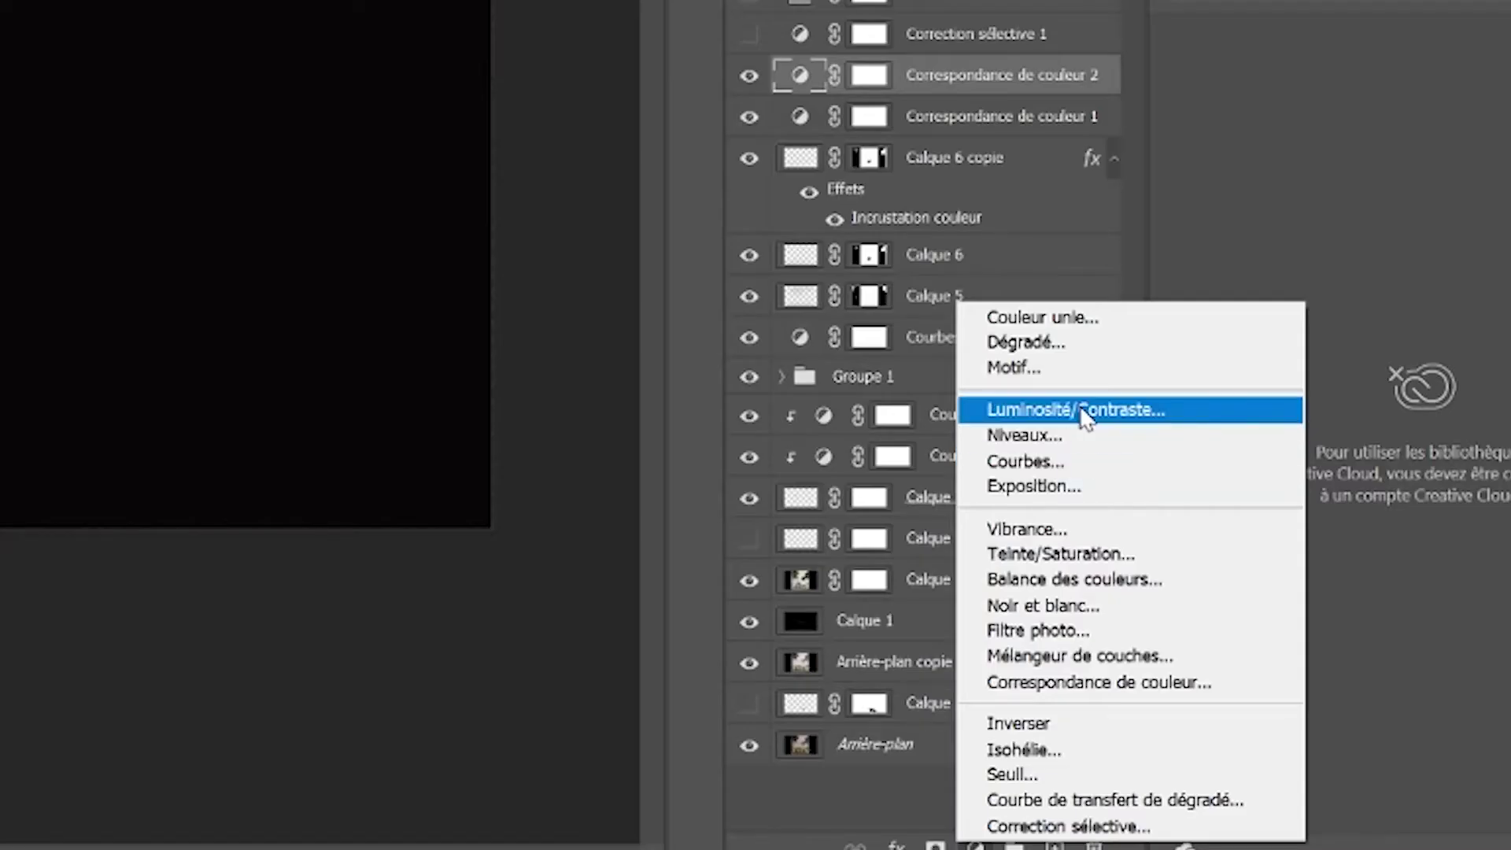
pyautogui.click(1081, 560)
pyautogui.moveTo(996, 93); pyautogui.dragTo(992, 88)
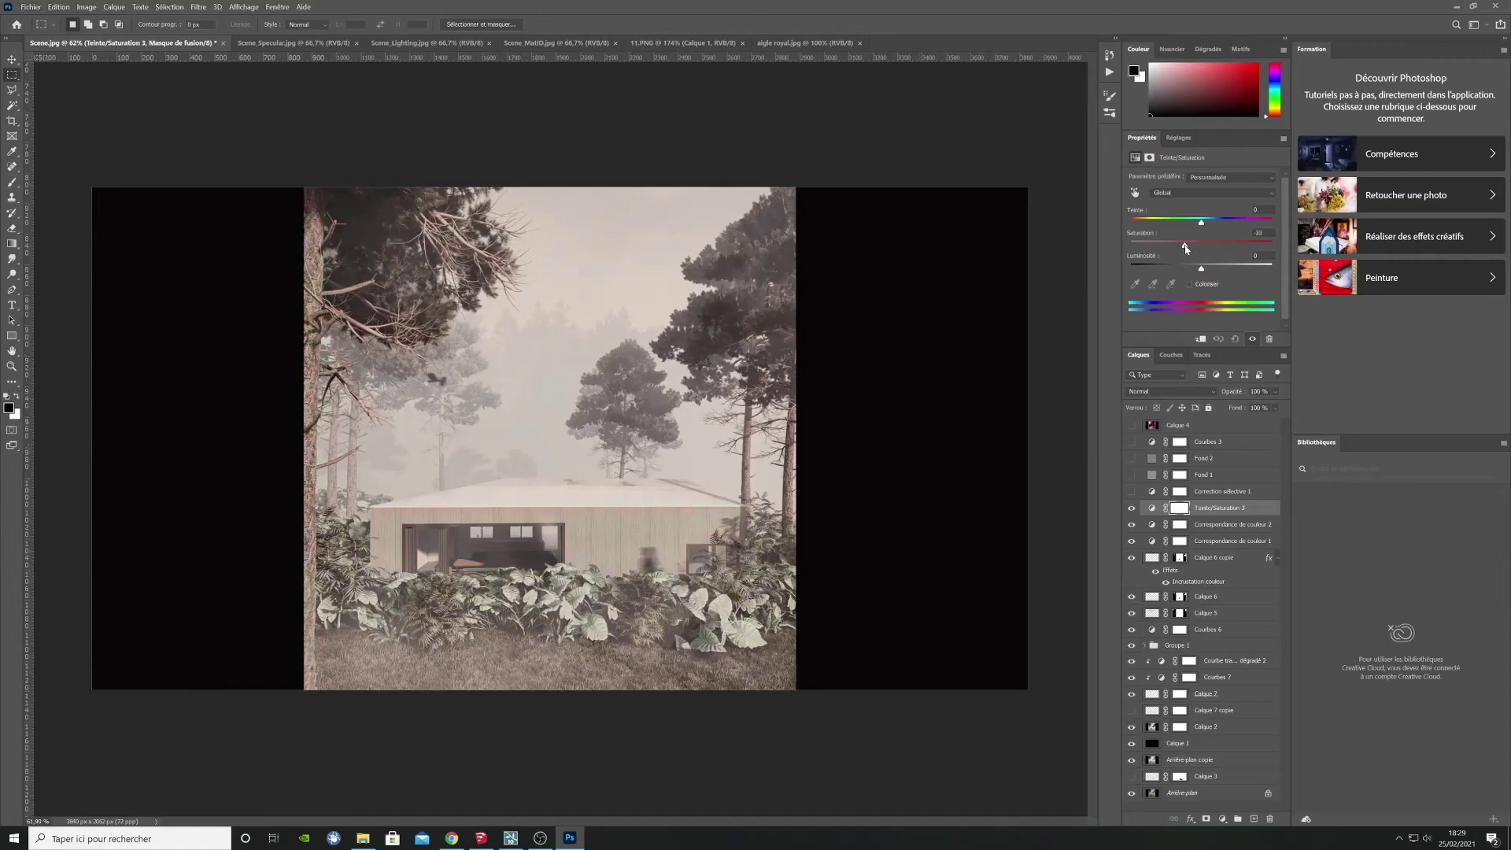
pyautogui.moveTo(1186, 249); pyautogui.dragTo(1191, 247)
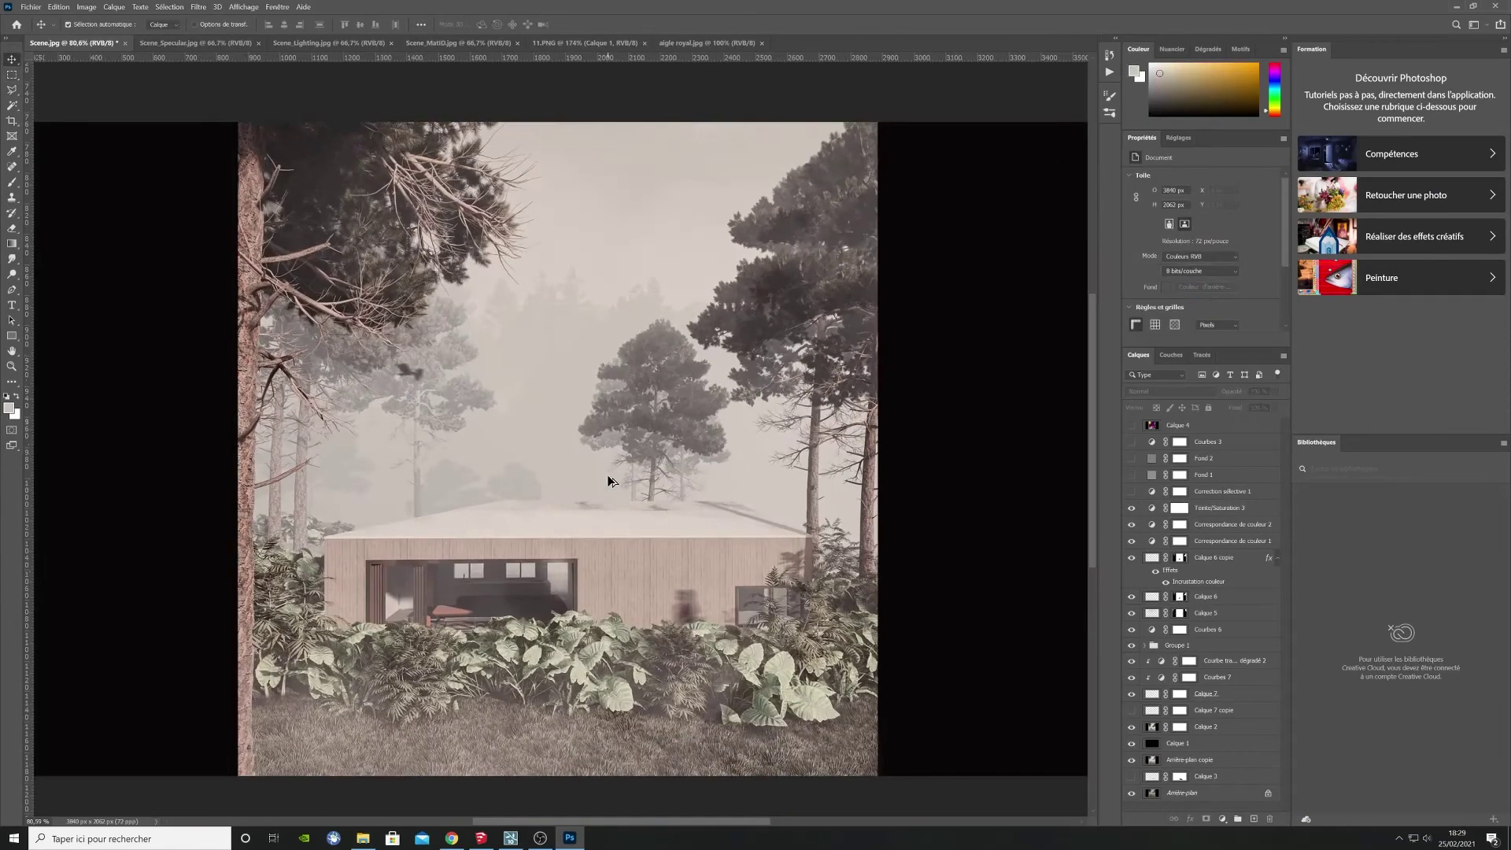
# Step: Outline the black margin beside the tree trunk with the Polygonal Lasso and step through the Teinte/Saturation 3 and both color lookup layers
pyautogui.hotkey('ctrl', '0')
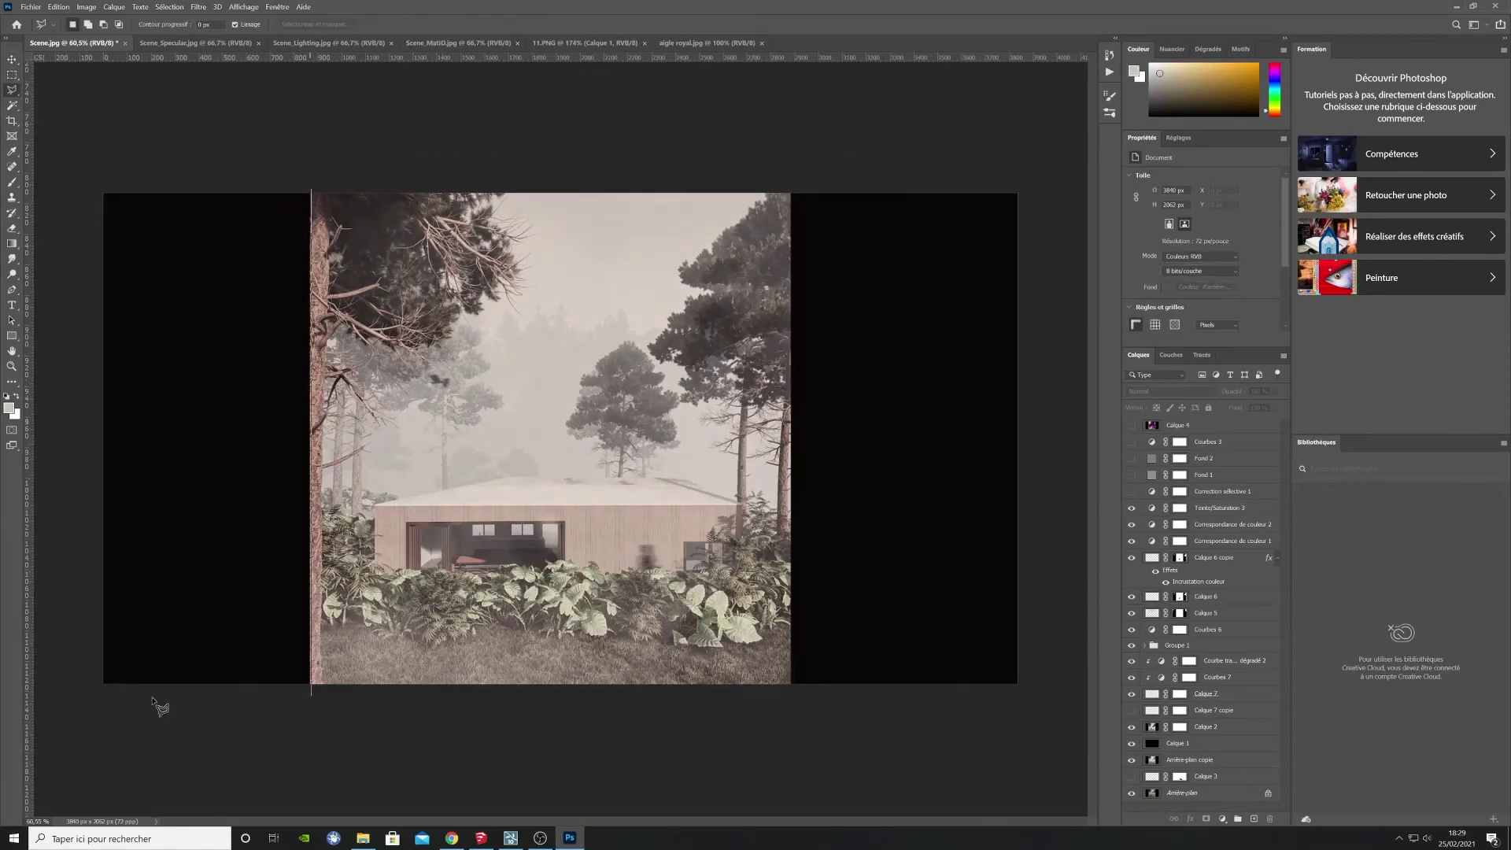
pyautogui.click(73, 711)
pyautogui.click(73, 128)
pyautogui.click(312, 190)
pyautogui.click(1219, 508)
pyautogui.click(1228, 524)
pyautogui.click(1228, 540)
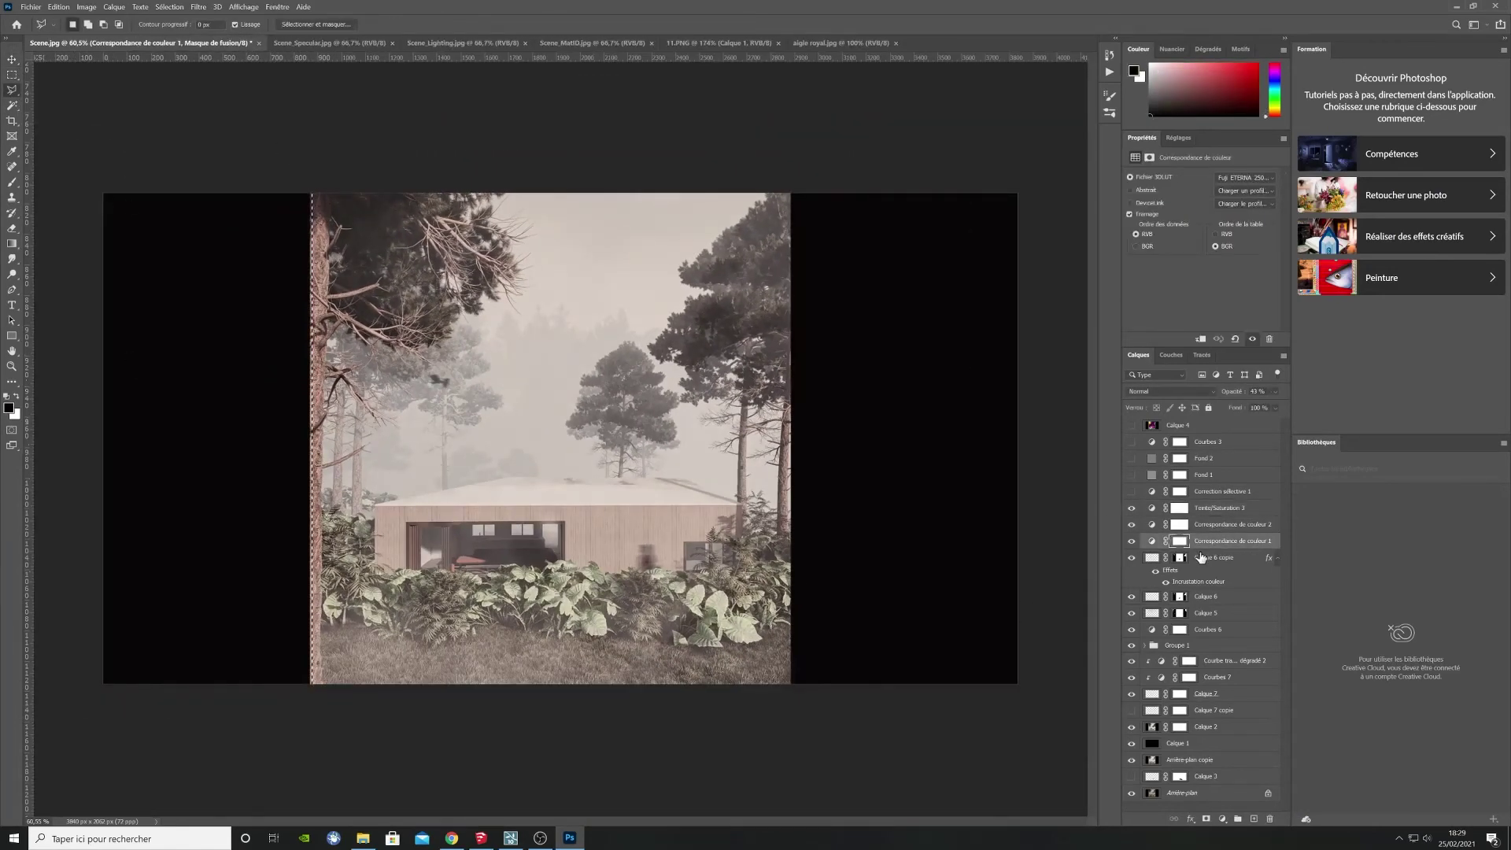
pyautogui.hotkey('alt', ']')
pyautogui.hotkey('alt', ']')
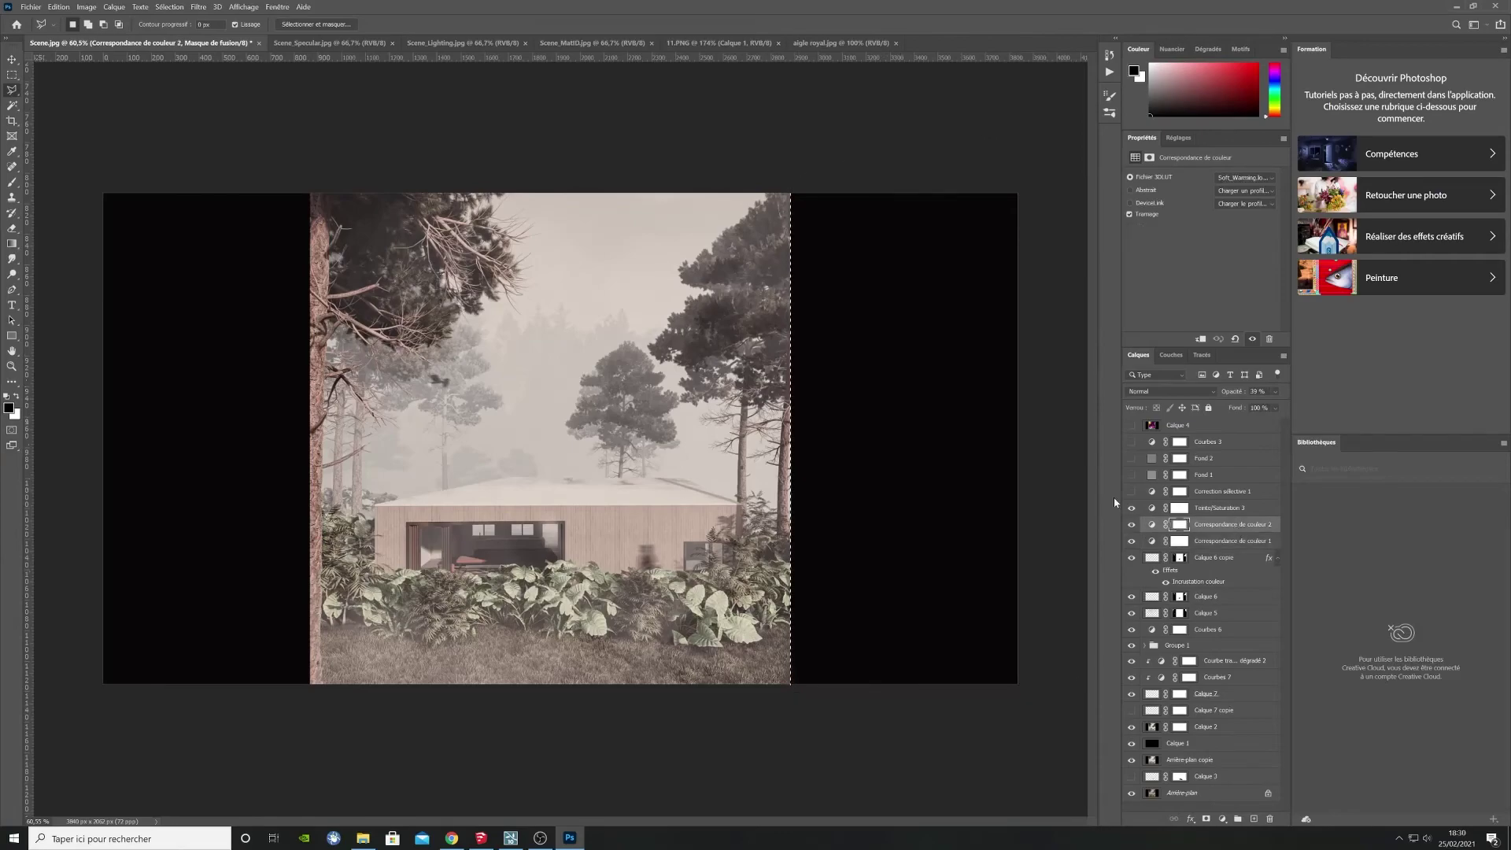
# Step: Add a Niveaux adjustment layer above Teinte/Saturation 3, darken the midtones and raise the black input level slightly
pyautogui.click(1223, 818)
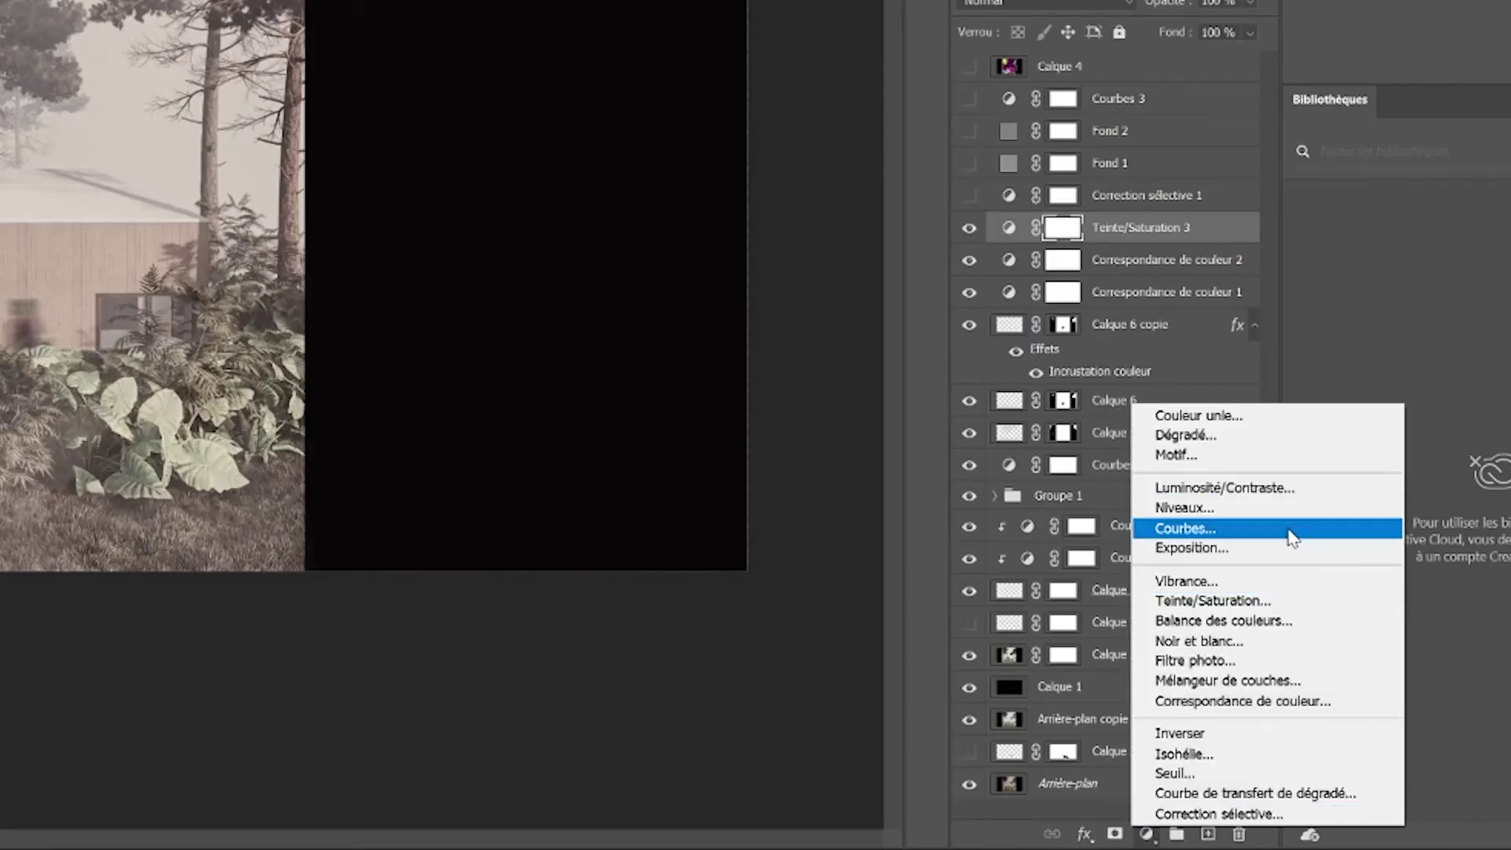
pyautogui.click(1281, 652)
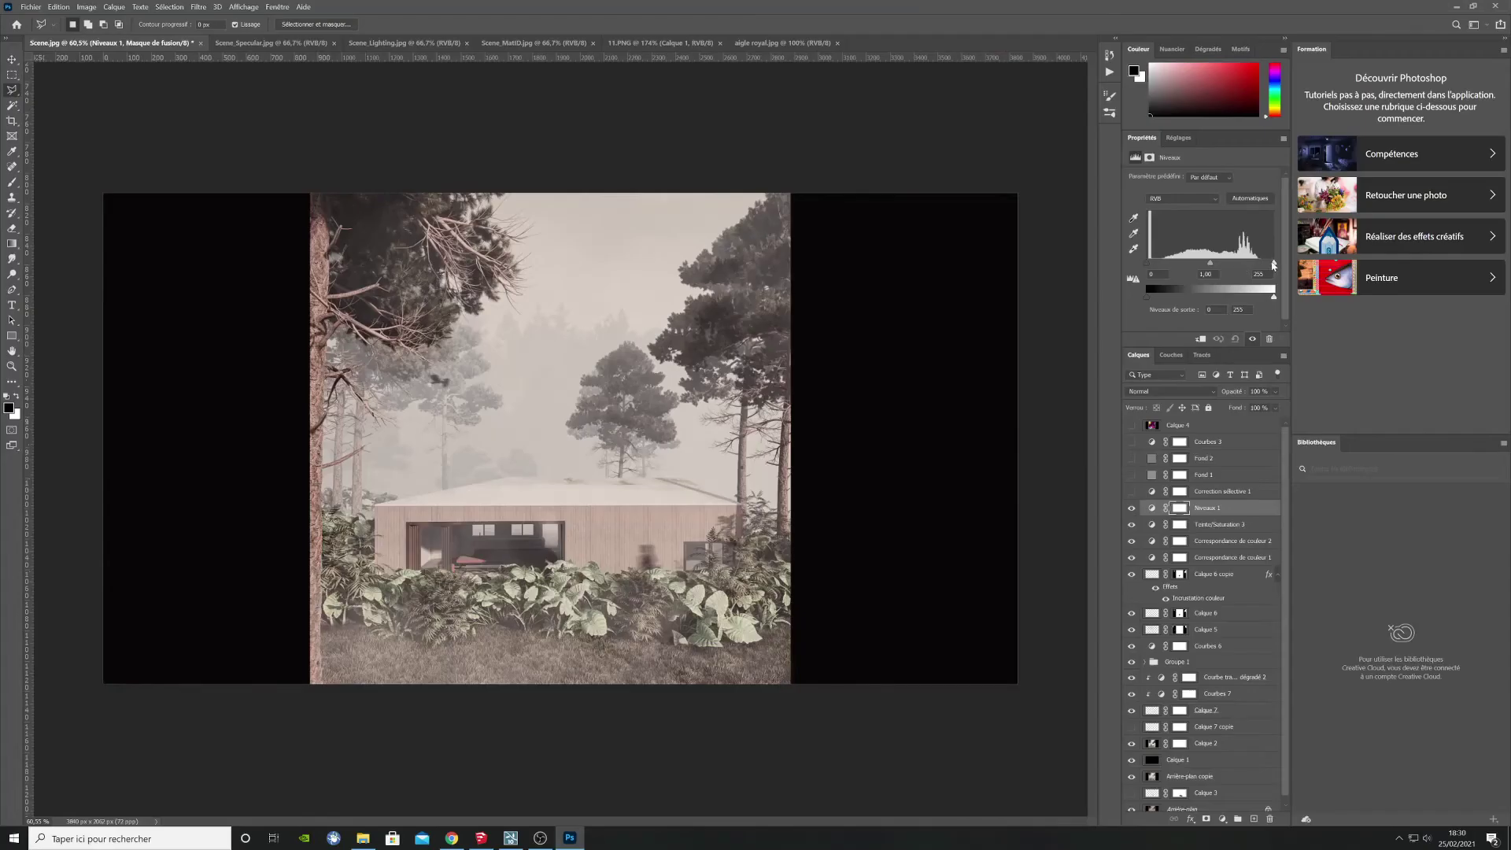
pyautogui.moveTo(1275, 262)
pyautogui.mouseDown()
pyautogui.moveTo(1258, 264)
pyautogui.moveTo(1289, 264)
pyautogui.mouseUp()
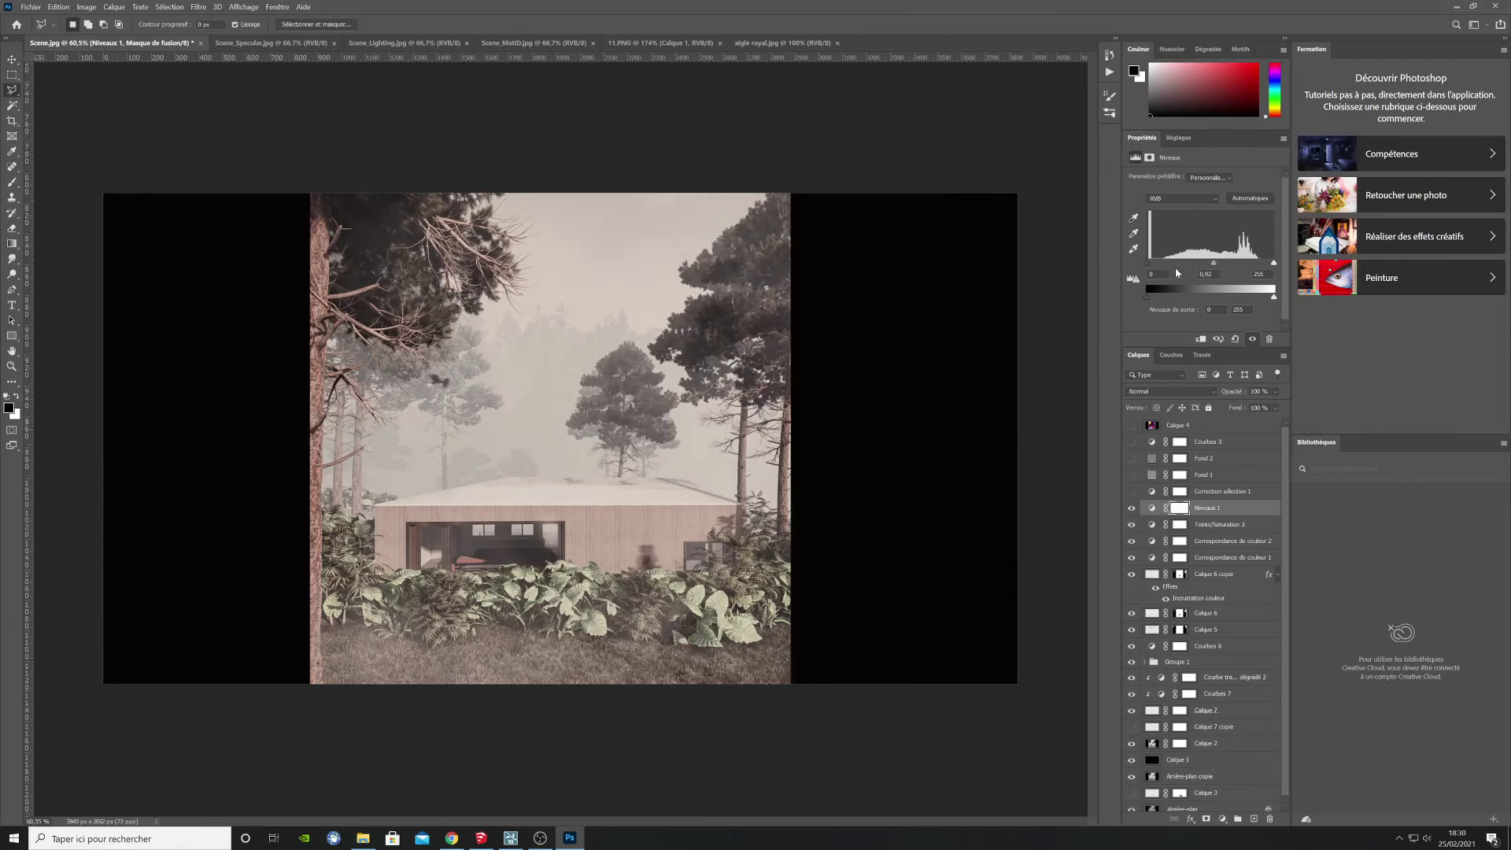
pyautogui.moveTo(1151, 264); pyautogui.dragTo(1154, 264)
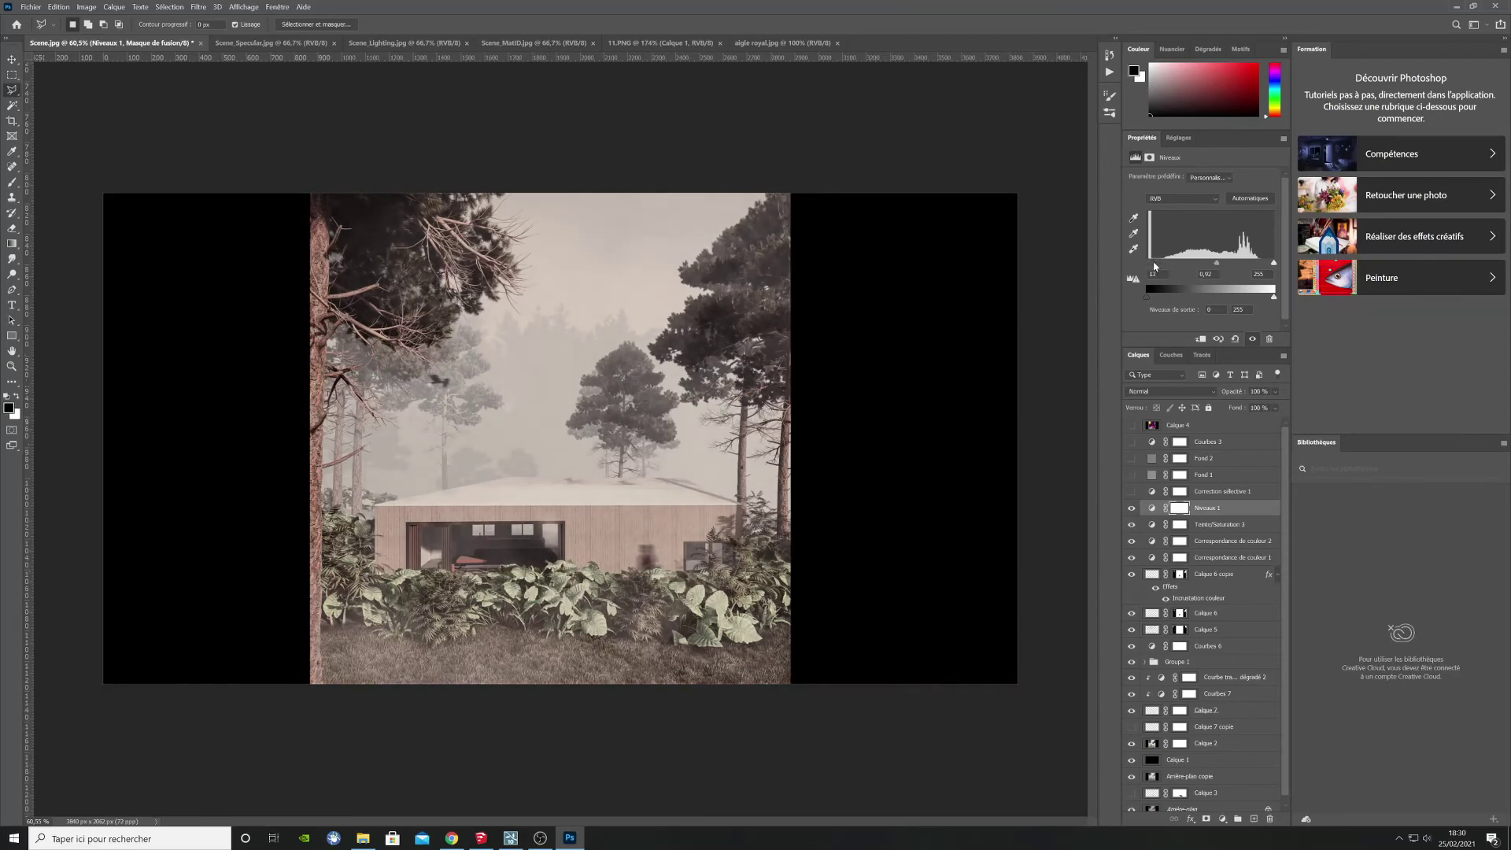